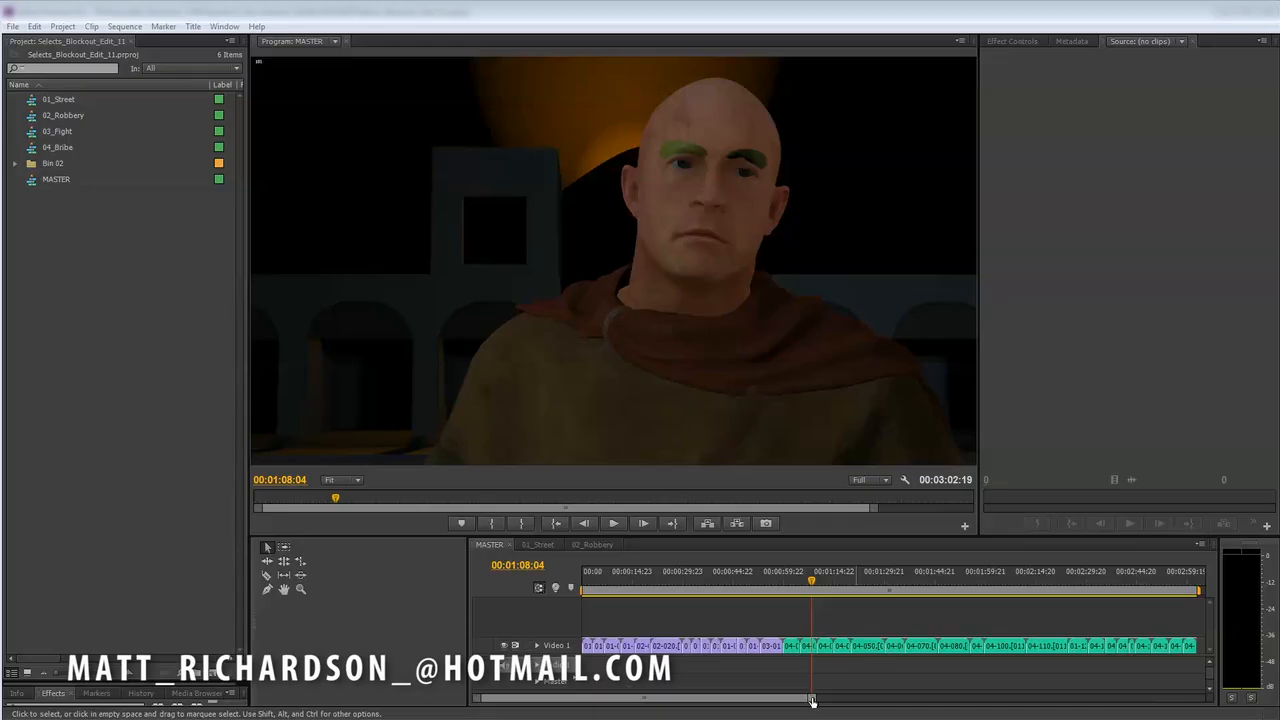
# - Scrub through the MASTER sequence to preview its shots, stopping at 00:02:08:10
pyautogui.moveTo(812, 701); pyautogui.dragTo(836, 710)
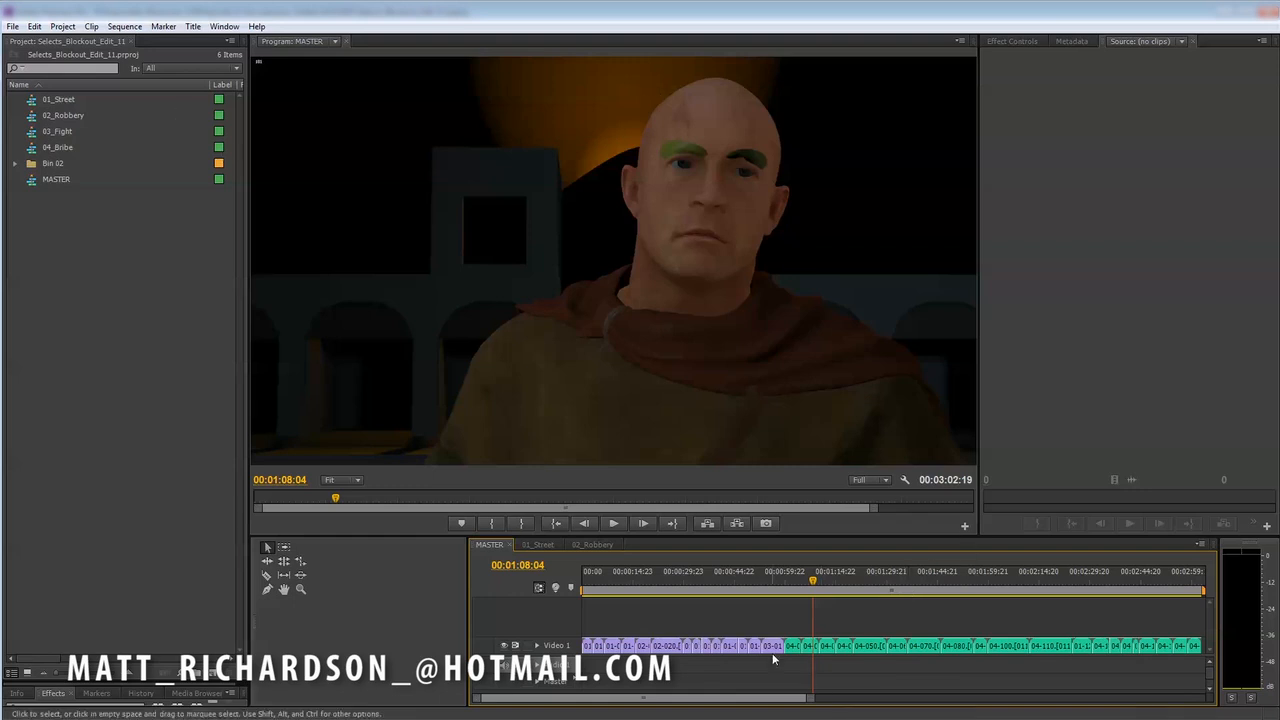
pyautogui.click(804, 585)
pyautogui.moveTo(804, 585); pyautogui.dragTo(1036, 619)
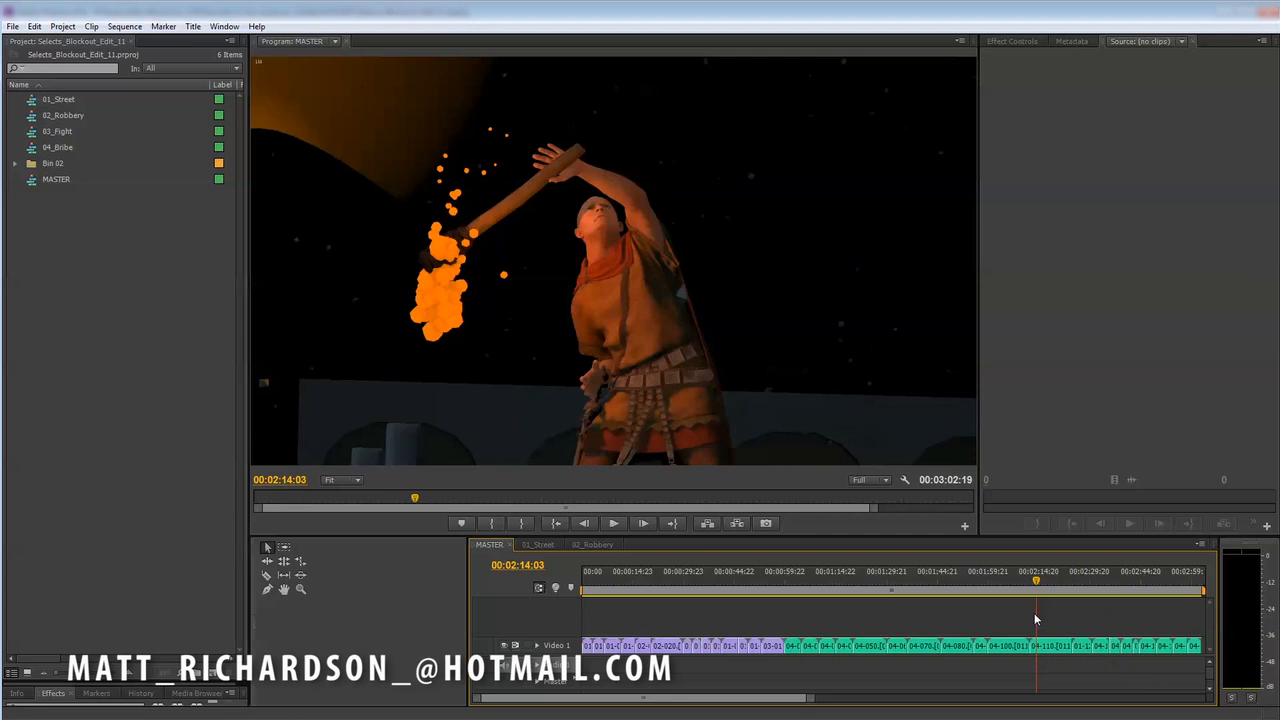
pyautogui.click(1030, 582)
pyautogui.moveTo(1030, 582); pyautogui.dragTo(1017, 582)
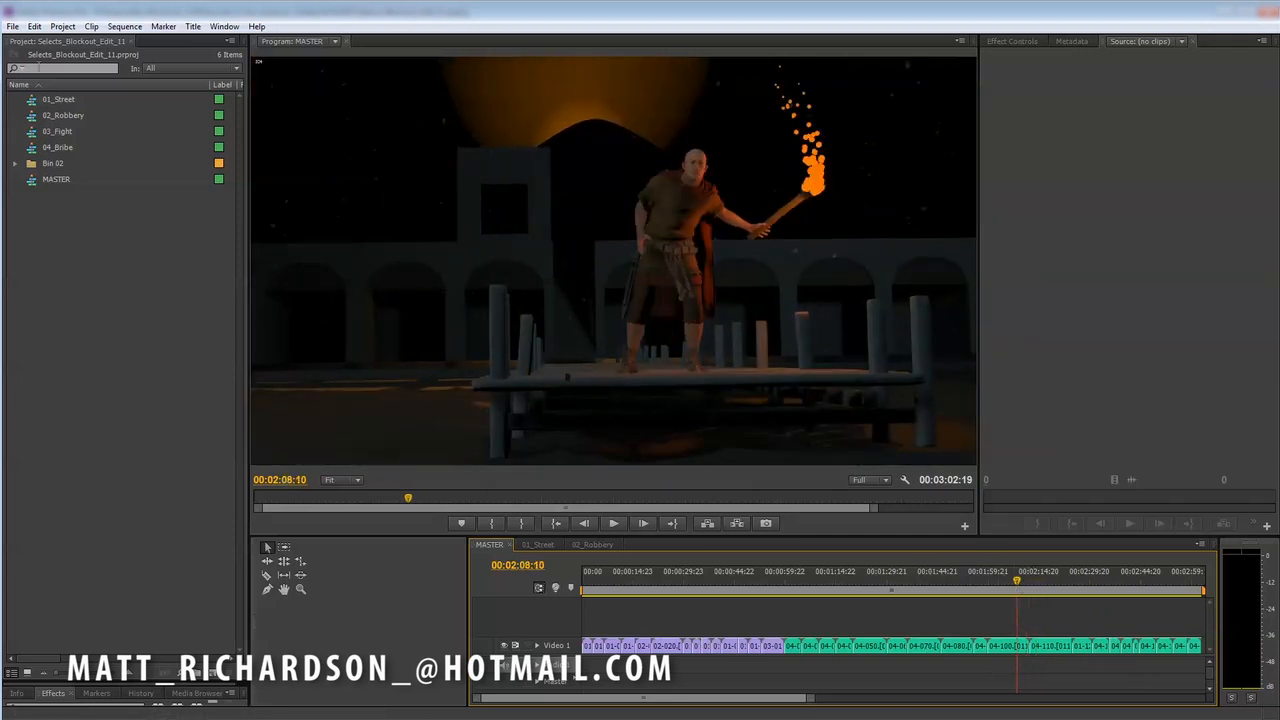
pyautogui.click(13, 27)
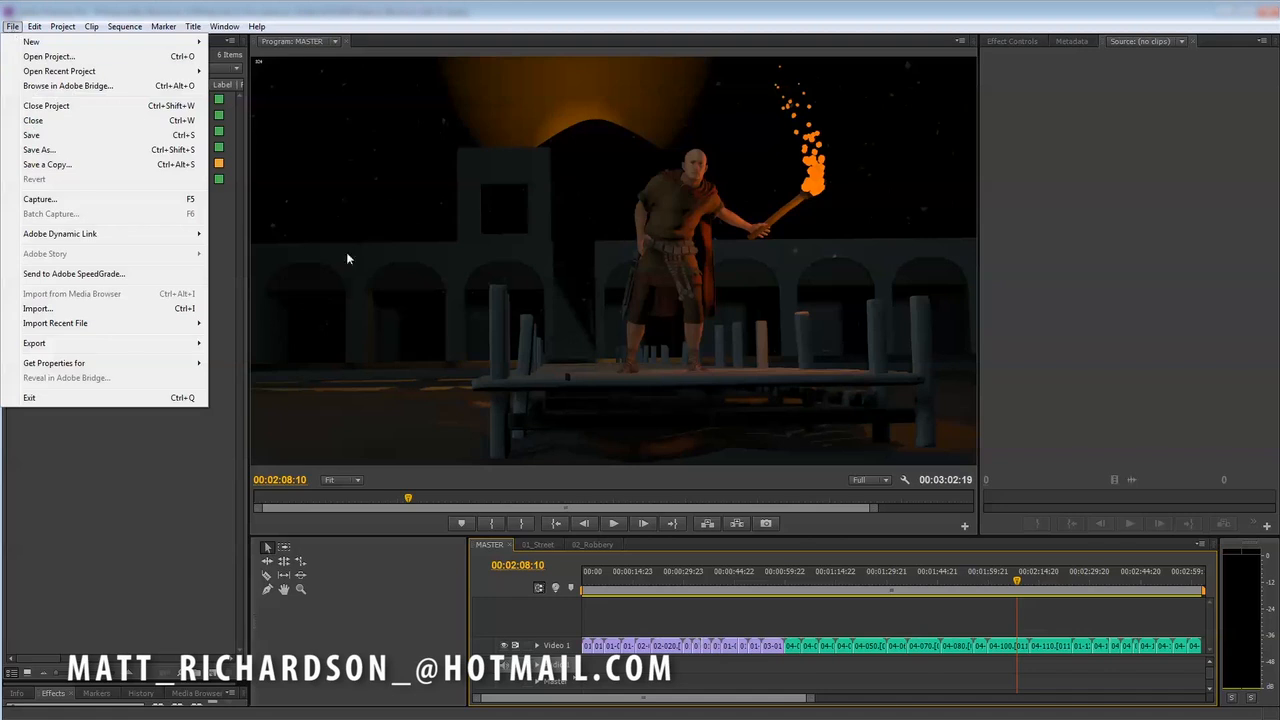
pyautogui.click(156, 552)
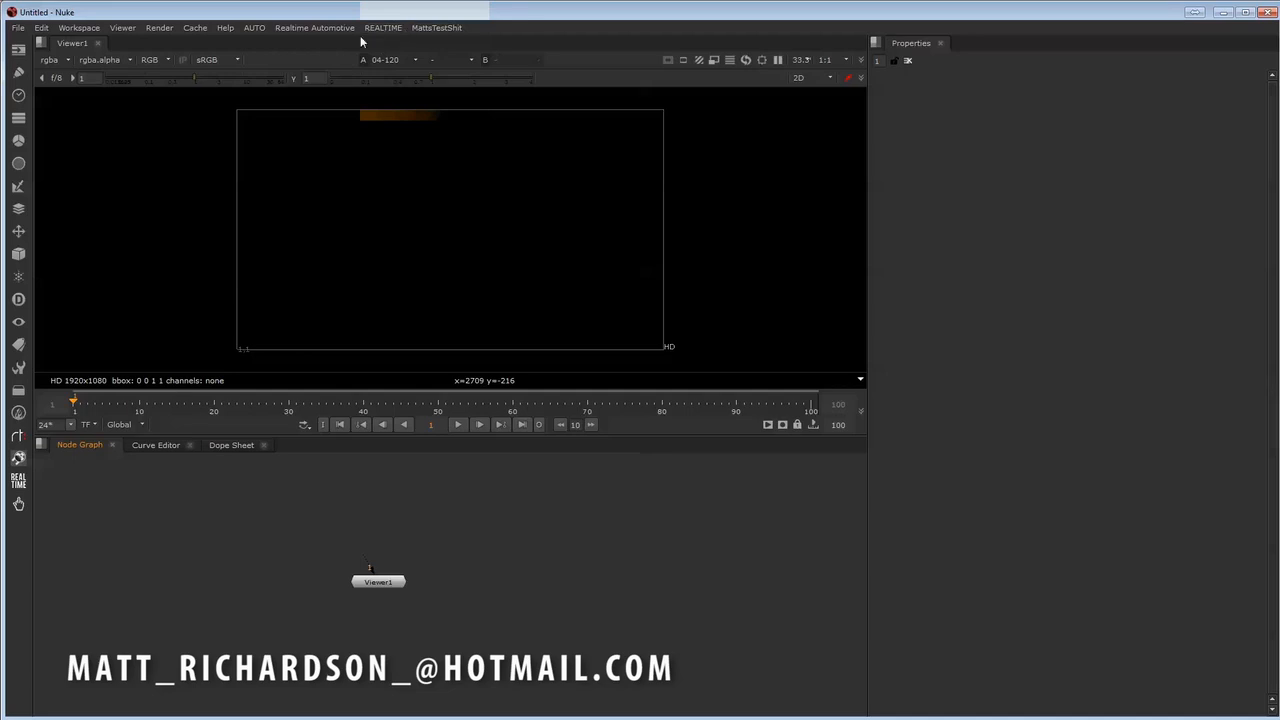
pyautogui.click(396, 29)
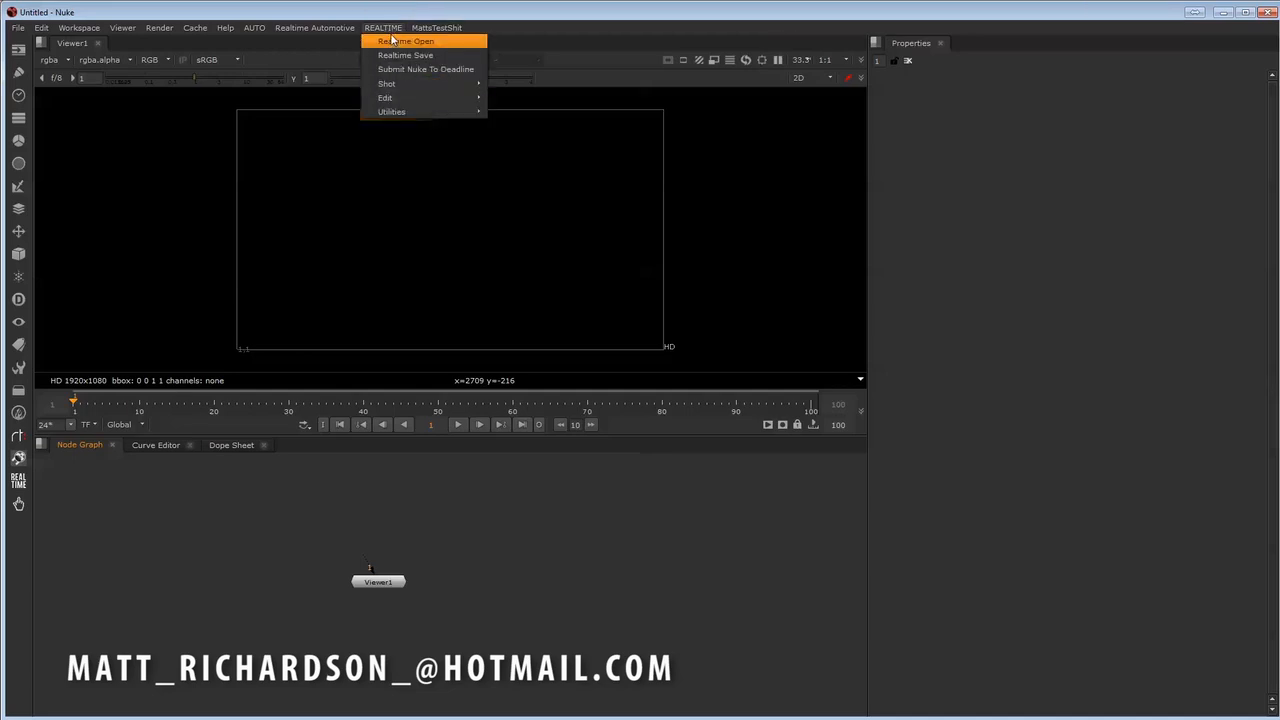
pyautogui.click(393, 28)
pyautogui.click(394, 30)
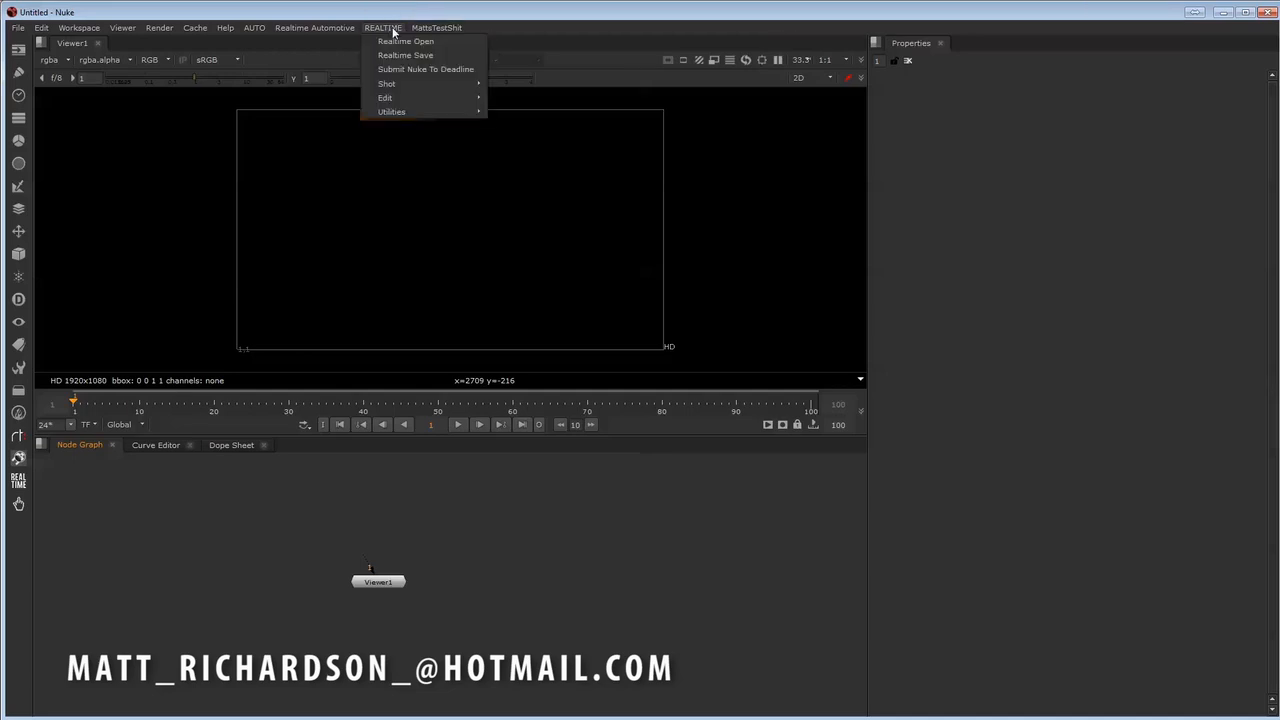
pyautogui.click(393, 29)
pyautogui.click(394, 29)
pyautogui.click(381, 29)
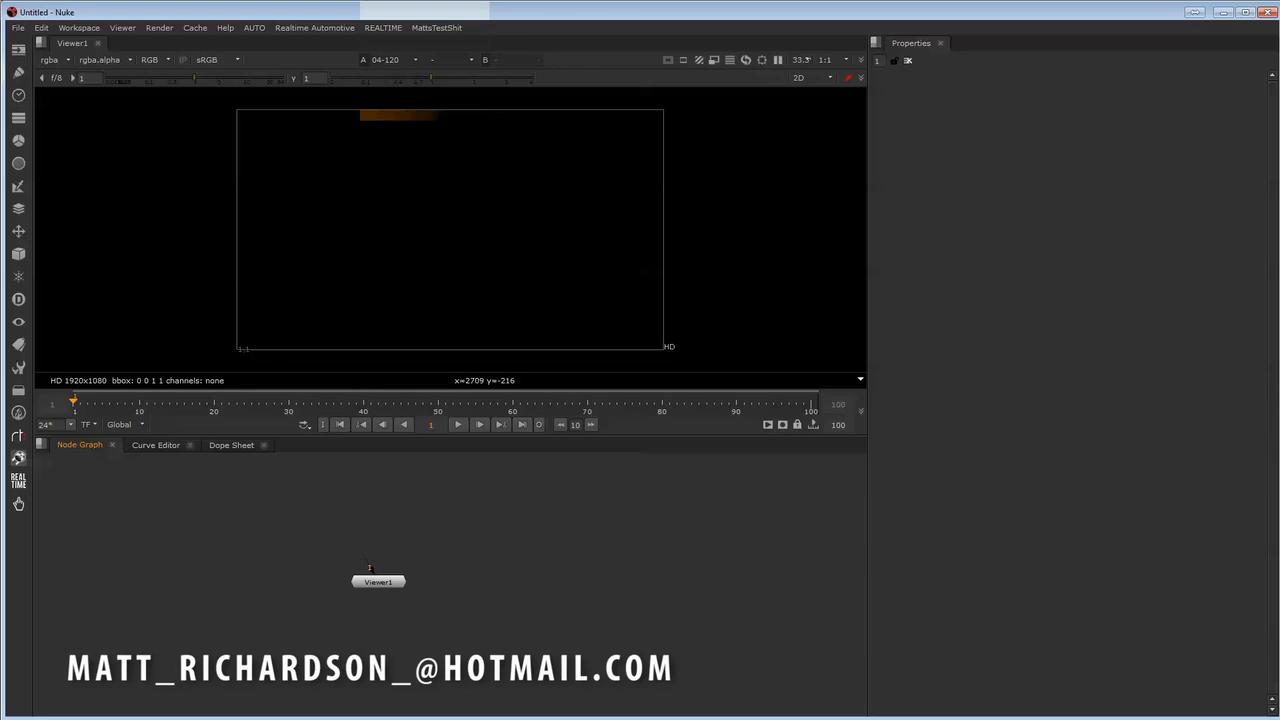
# - Start the Realtime Open tool and choose the project Mummies_Ep_6_Soldier
pyautogui.click(380, 28)
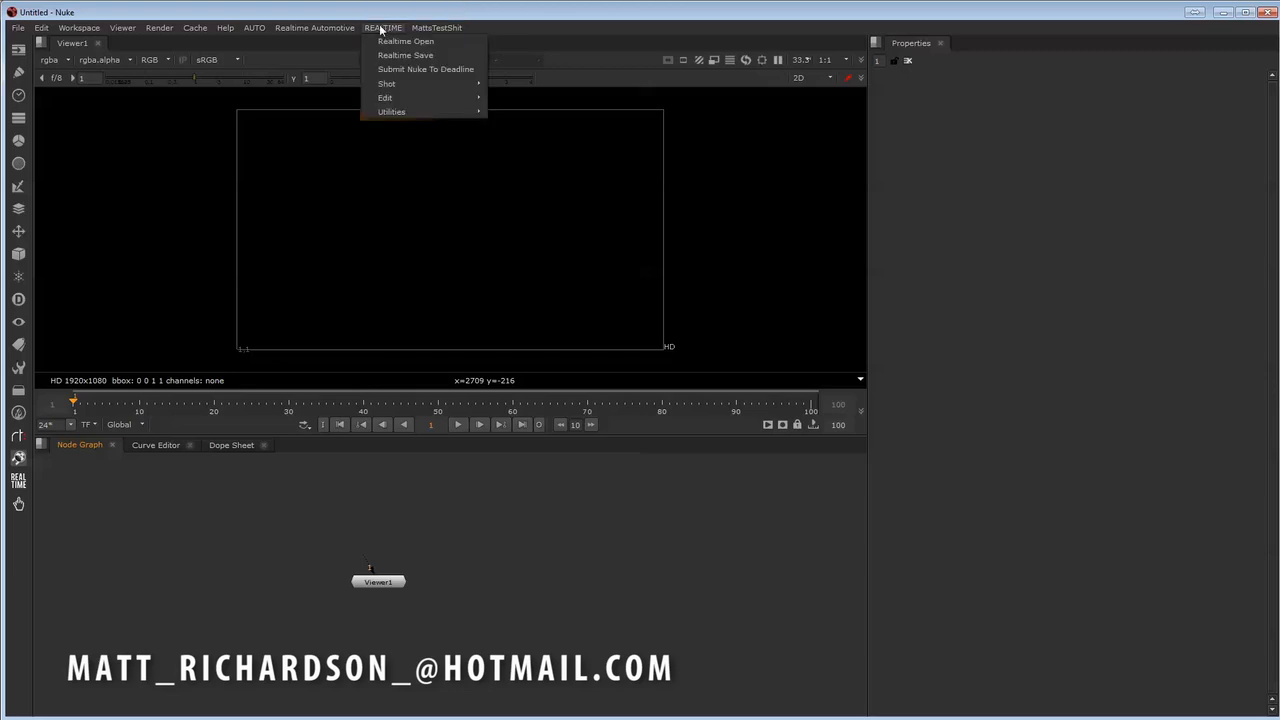
pyautogui.click(417, 43)
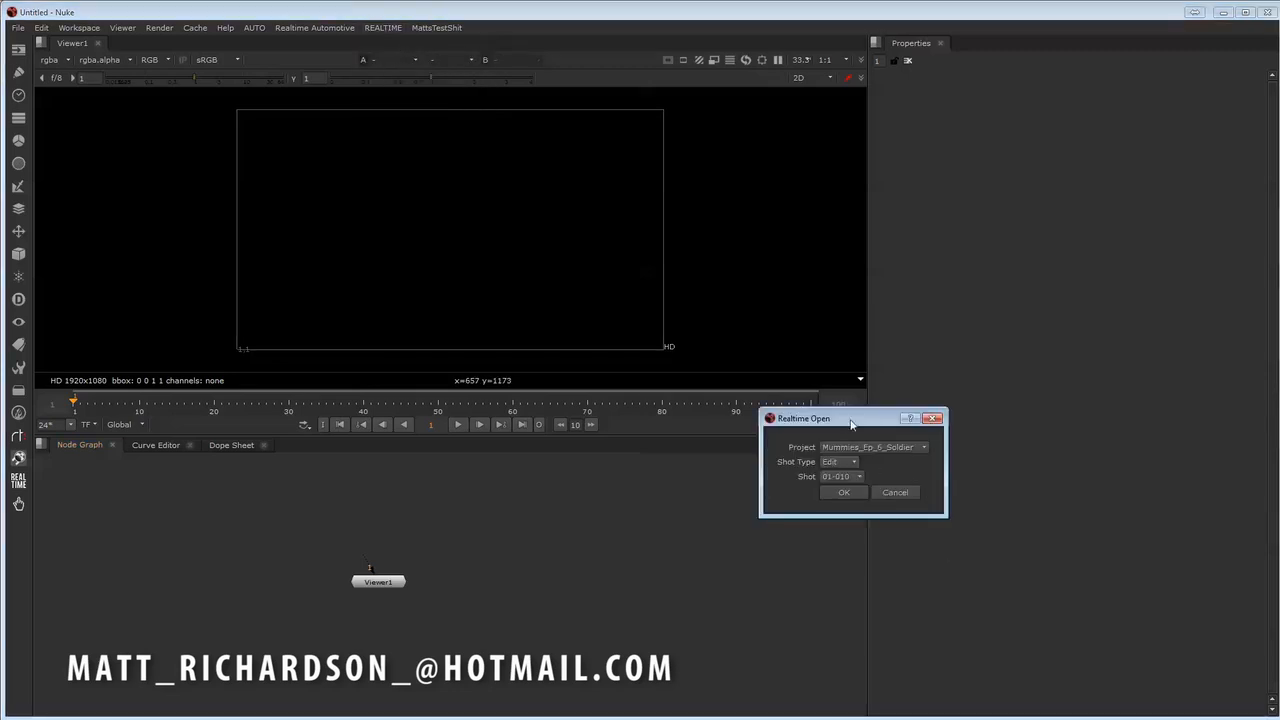
pyautogui.click(486, 416)
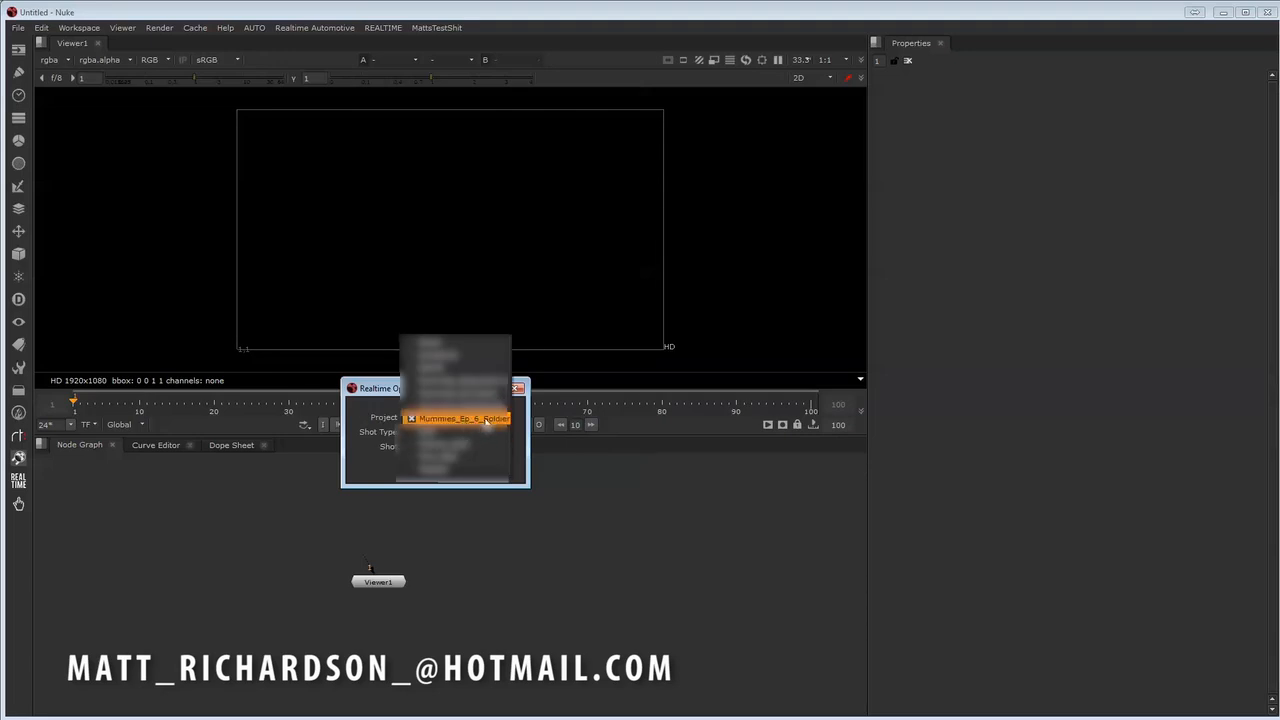
pyautogui.click(482, 420)
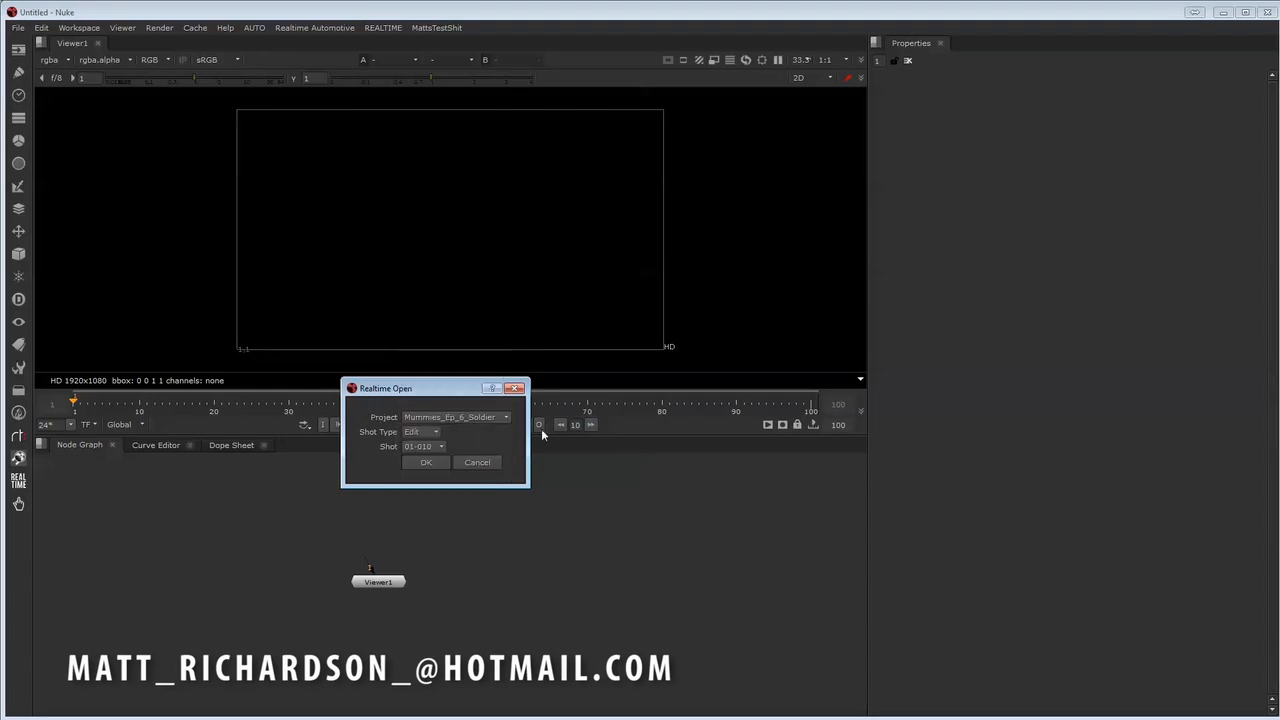
# - Set the shot type to Edit and the shot to DemoEdit, and confirm the selection
pyautogui.click(430, 434)
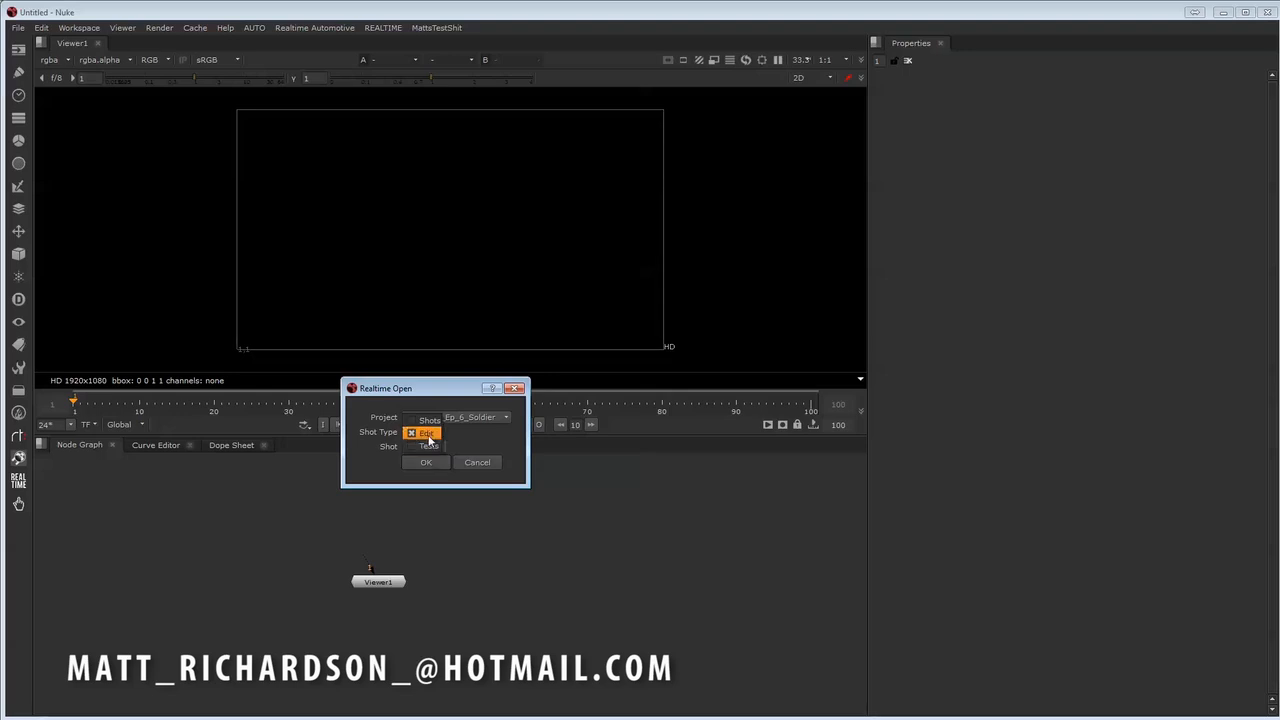
pyautogui.click(427, 437)
pyautogui.click(441, 451)
pyautogui.click(435, 433)
pyautogui.click(433, 424)
pyautogui.click(434, 436)
pyautogui.click(427, 446)
pyautogui.click(428, 448)
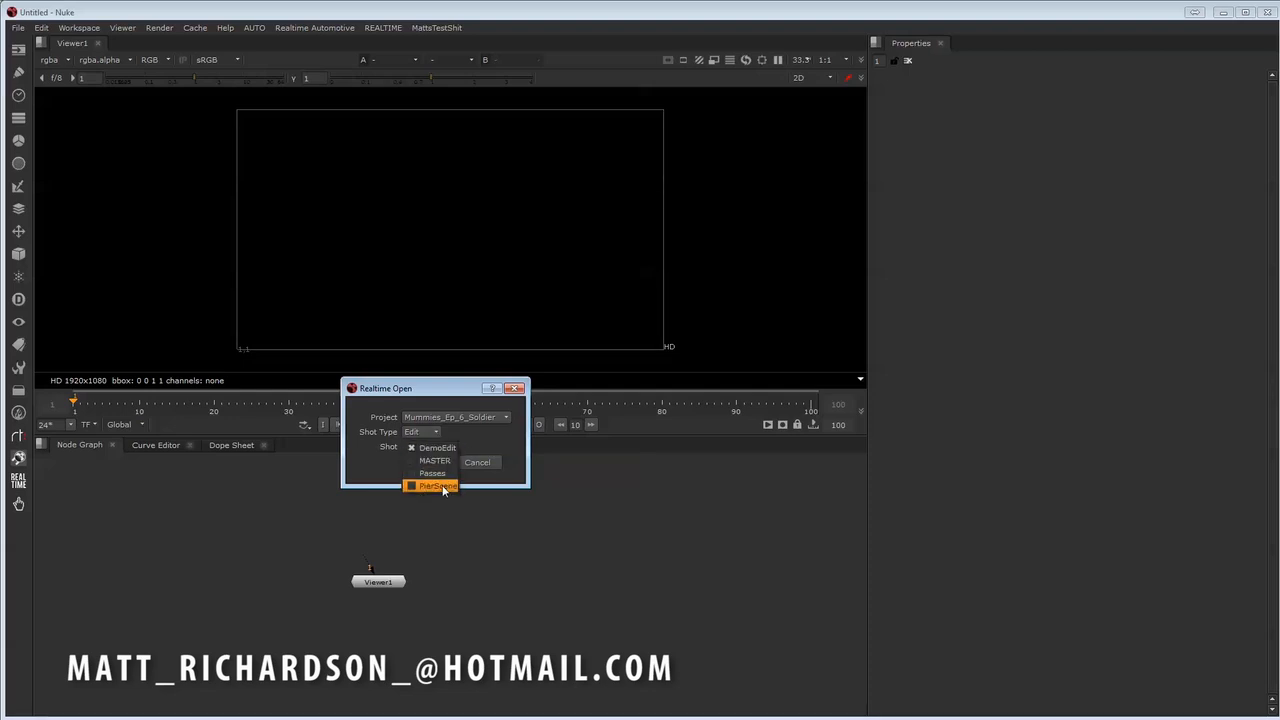
pyautogui.click(445, 450)
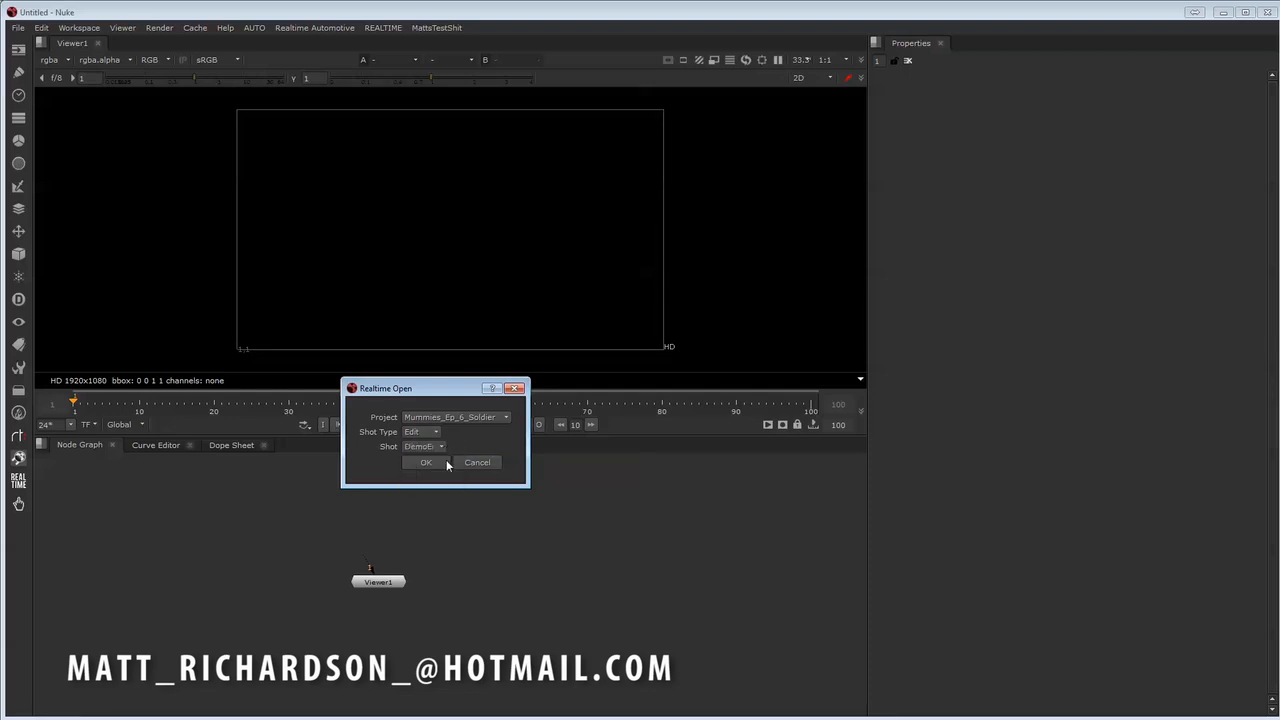
pyautogui.click(427, 462)
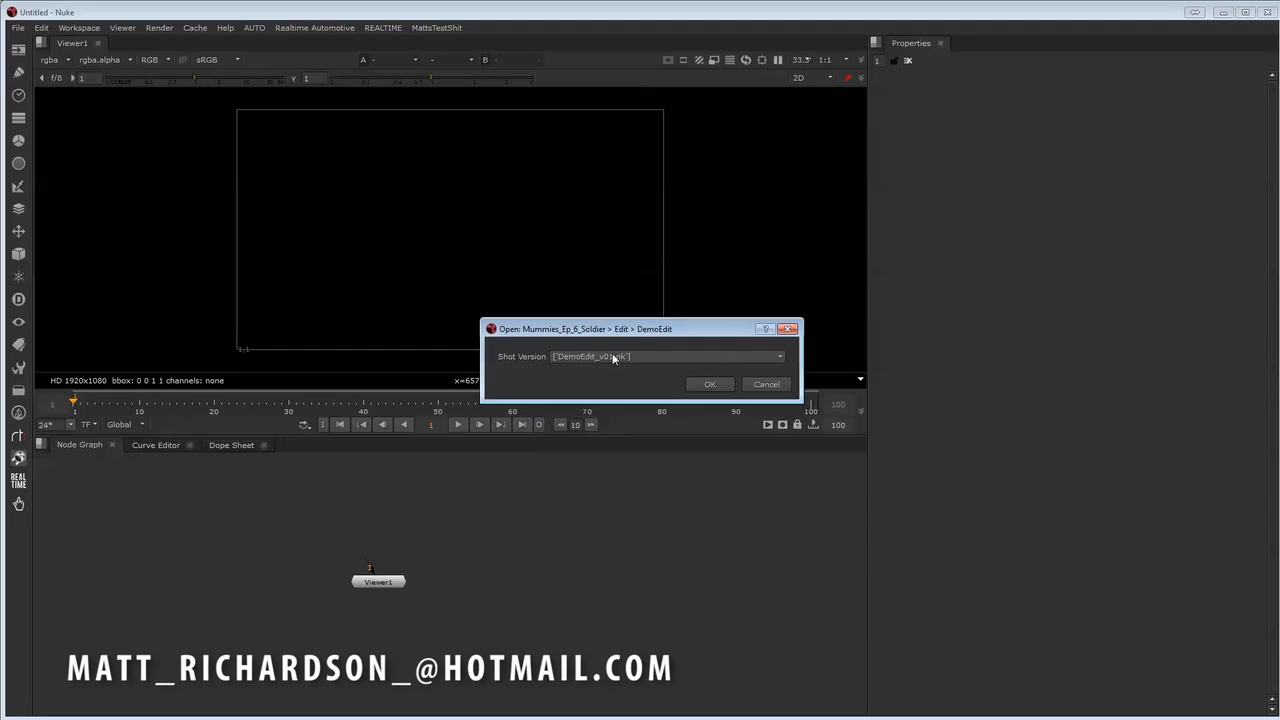
# - Choose the shot version DemoEdit_v01.nk and open it
pyautogui.moveTo(614, 339); pyautogui.dragTo(651, 338)
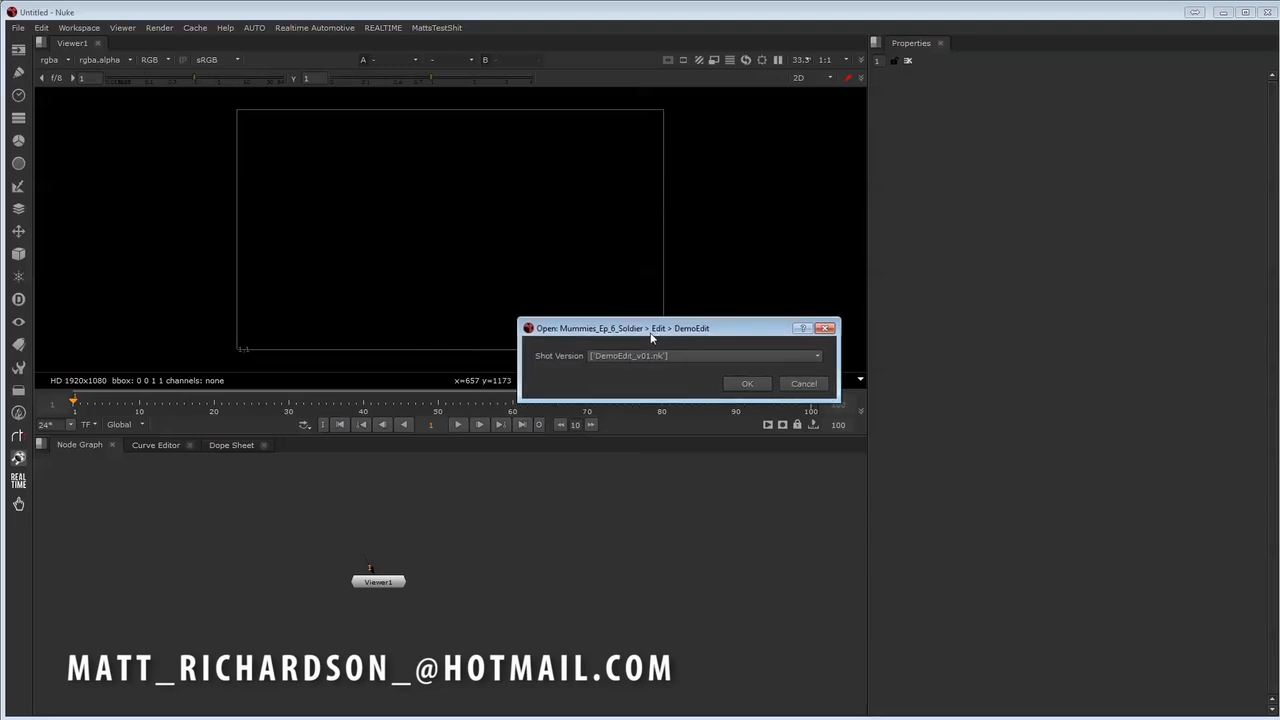
pyautogui.click(650, 359)
pyautogui.click(710, 357)
pyautogui.click(748, 386)
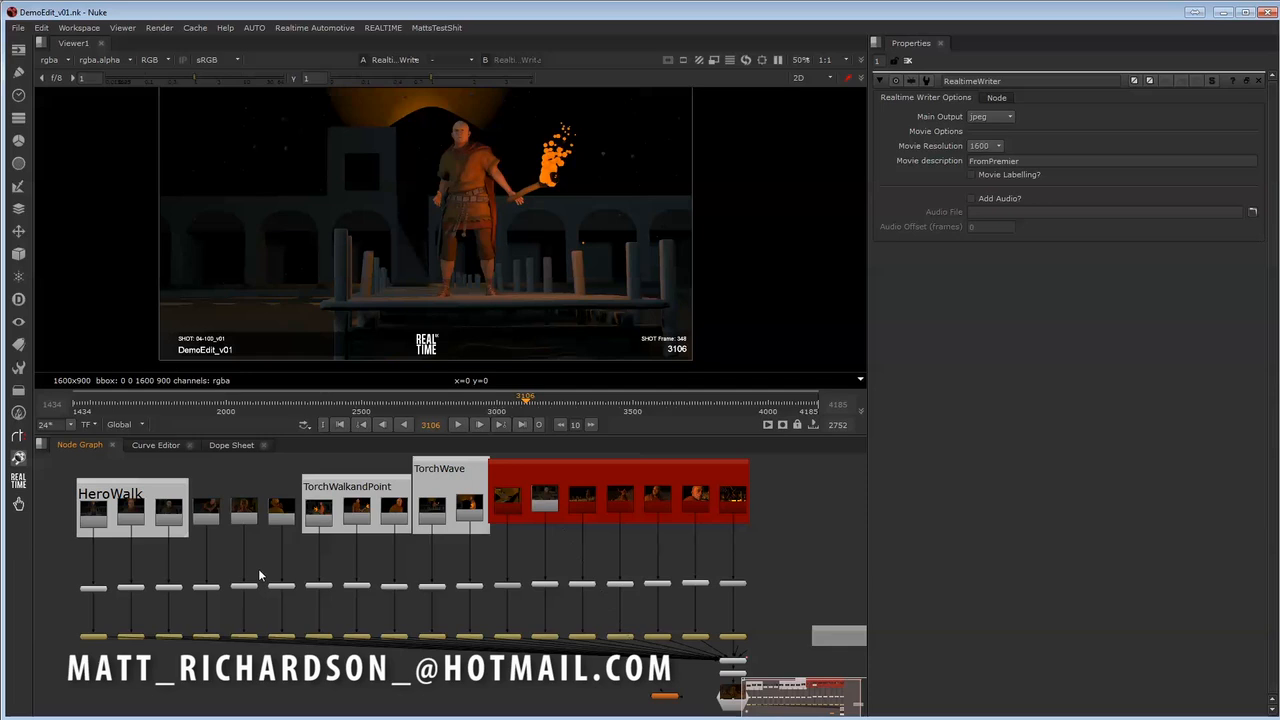
# - Examine the individual shot nodes in the node graph, from the HeroWalk group to shot 04-080 in TorchWalkandPoint
pyautogui.moveTo(247, 574); pyautogui.dragTo(269, 576, button='middle')
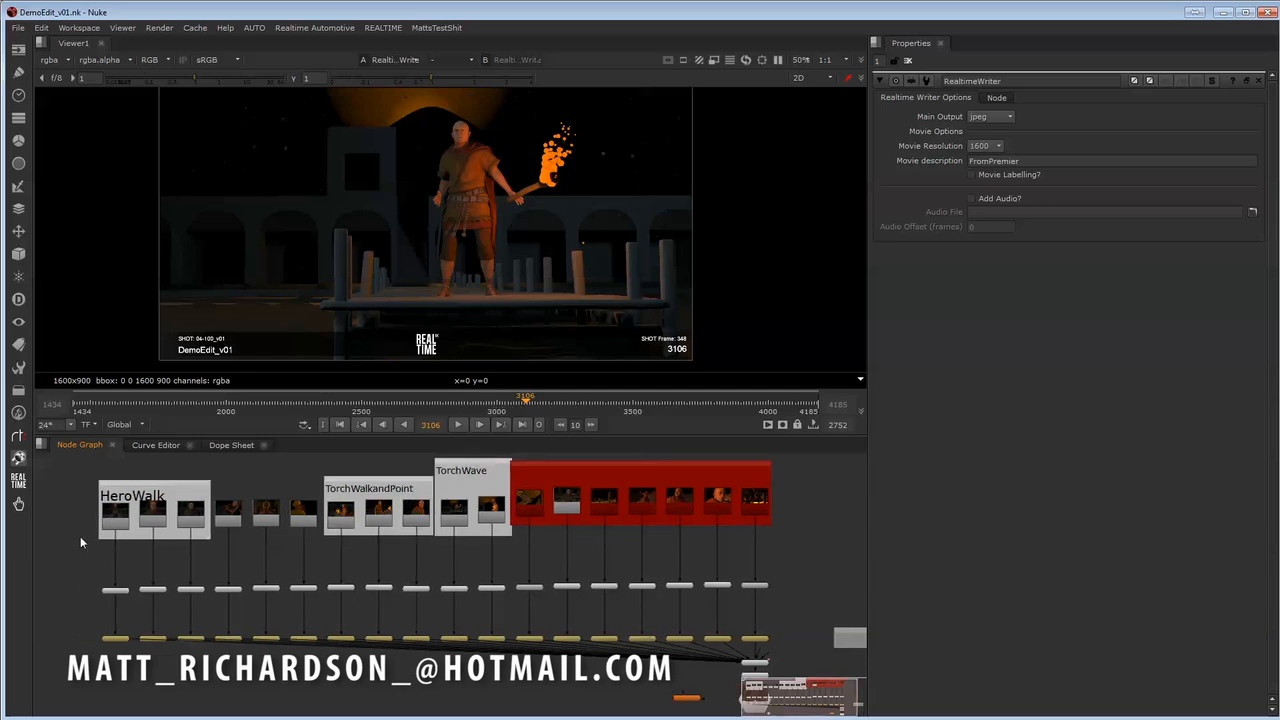
pyautogui.scroll(4, 140, 540)
pyautogui.click(88, 548)
pyautogui.click(142, 546)
pyautogui.click(204, 546)
pyautogui.click(266, 546)
pyautogui.click(327, 546)
pyautogui.click(388, 546)
pyautogui.moveTo(388, 546); pyautogui.dragTo(356, 537, button='middle')
pyautogui.click(418, 535)
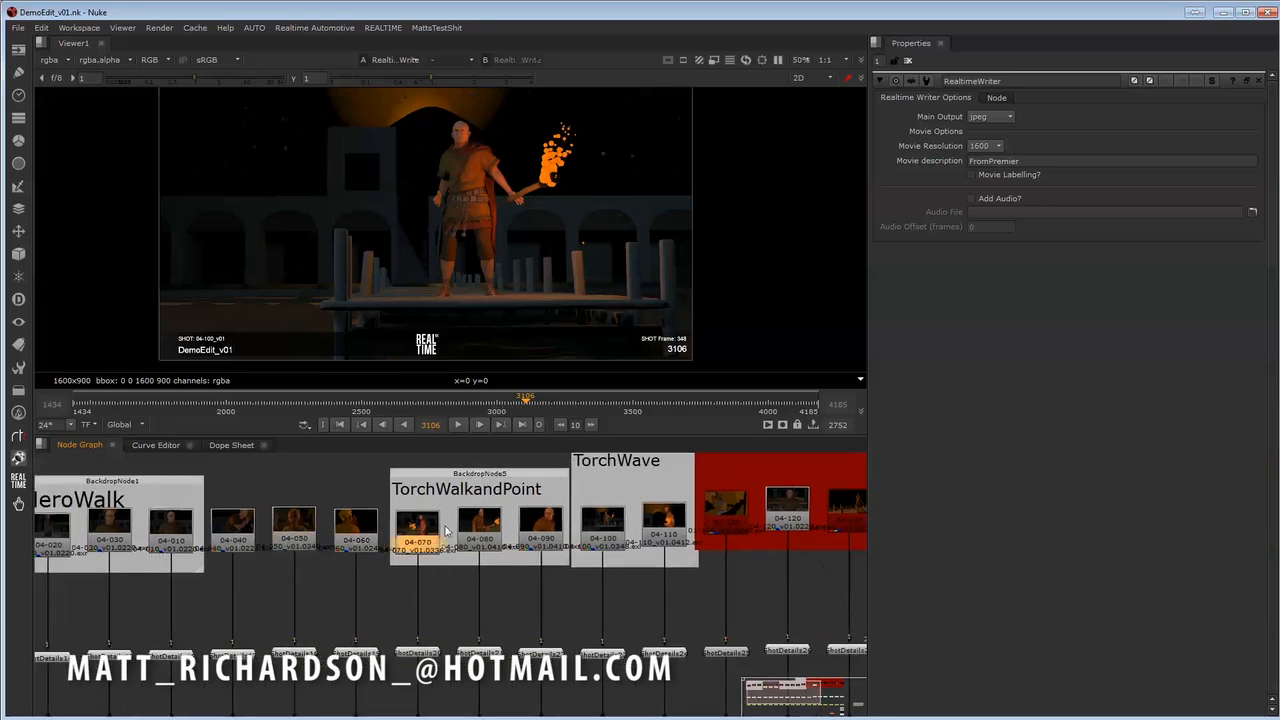
pyautogui.click(480, 540)
# - Examine how the shot nodes connect through the node graph, and select the first node in the HeroWalk group
pyautogui.scroll(-1, 599, 594)
pyautogui.moveTo(599, 597); pyautogui.dragTo(459, 573, button='middle')
pyautogui.scroll(-1, 500, 570)
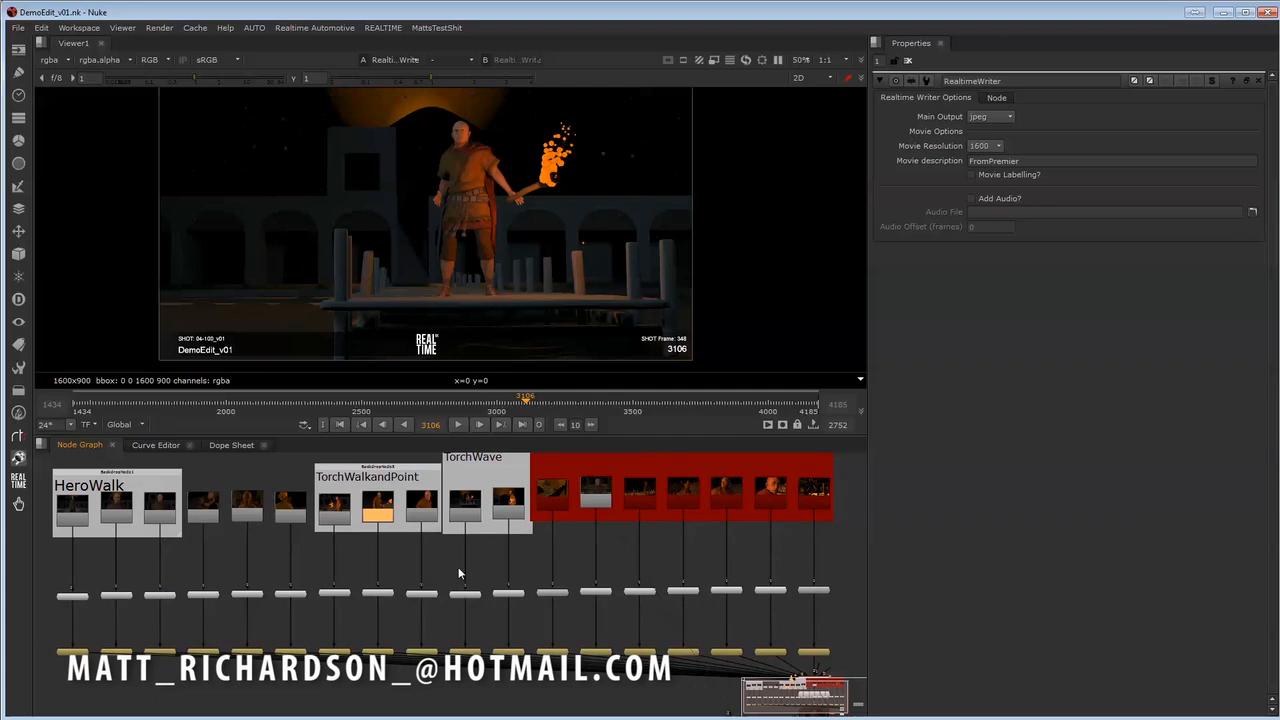
pyautogui.moveTo(672, 621); pyautogui.dragTo(589, 531, button='middle')
pyautogui.moveTo(532, 579); pyautogui.dragTo(591, 625, button='middle')
pyautogui.scroll(-1, 550, 617)
pyautogui.scroll(1, 551, 608)
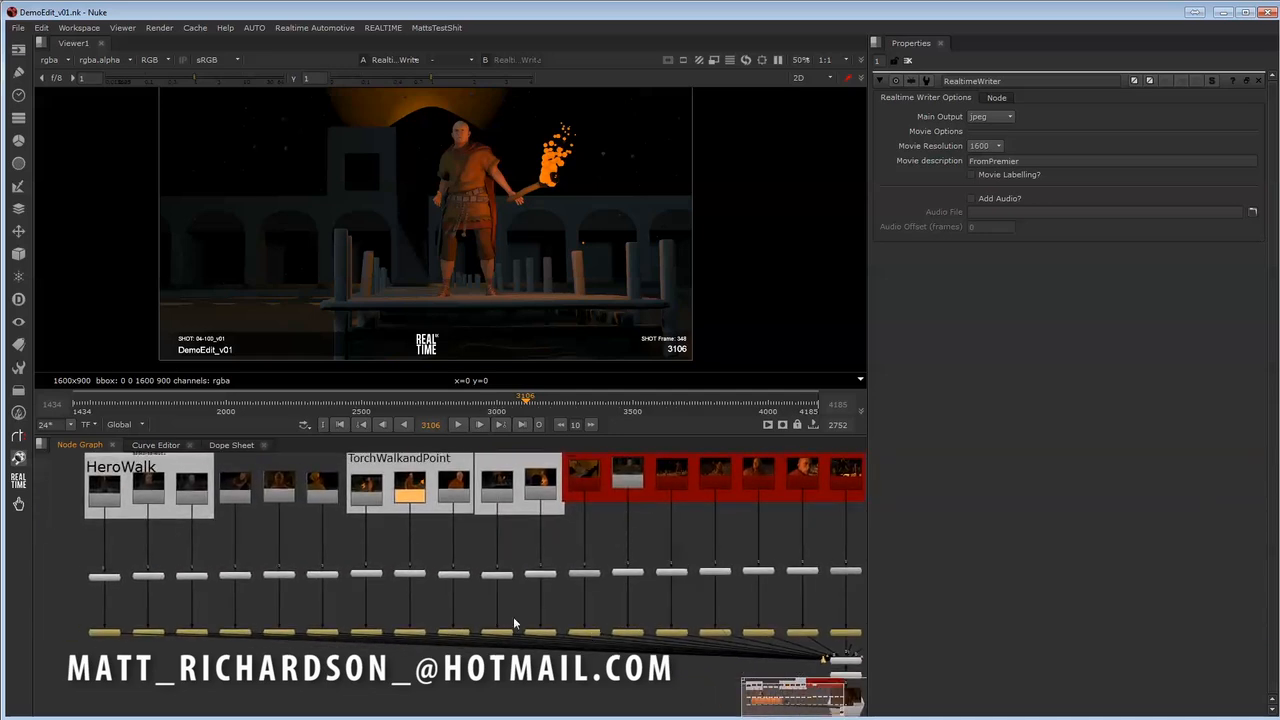
pyautogui.click(101, 493)
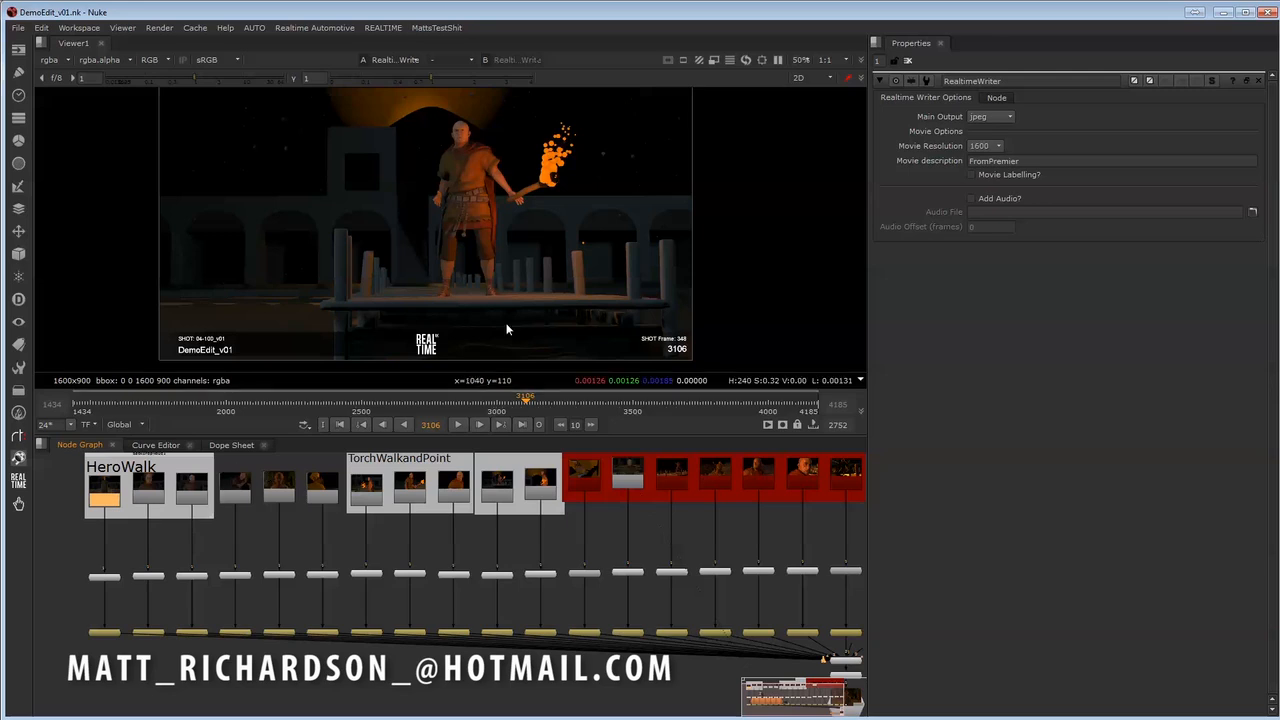
# - Make the viewer pane taller and magnify the burn-in labels along the lower edge of the image
pyautogui.moveTo(345, 297); pyautogui.dragTo(340, 315, button='middle')
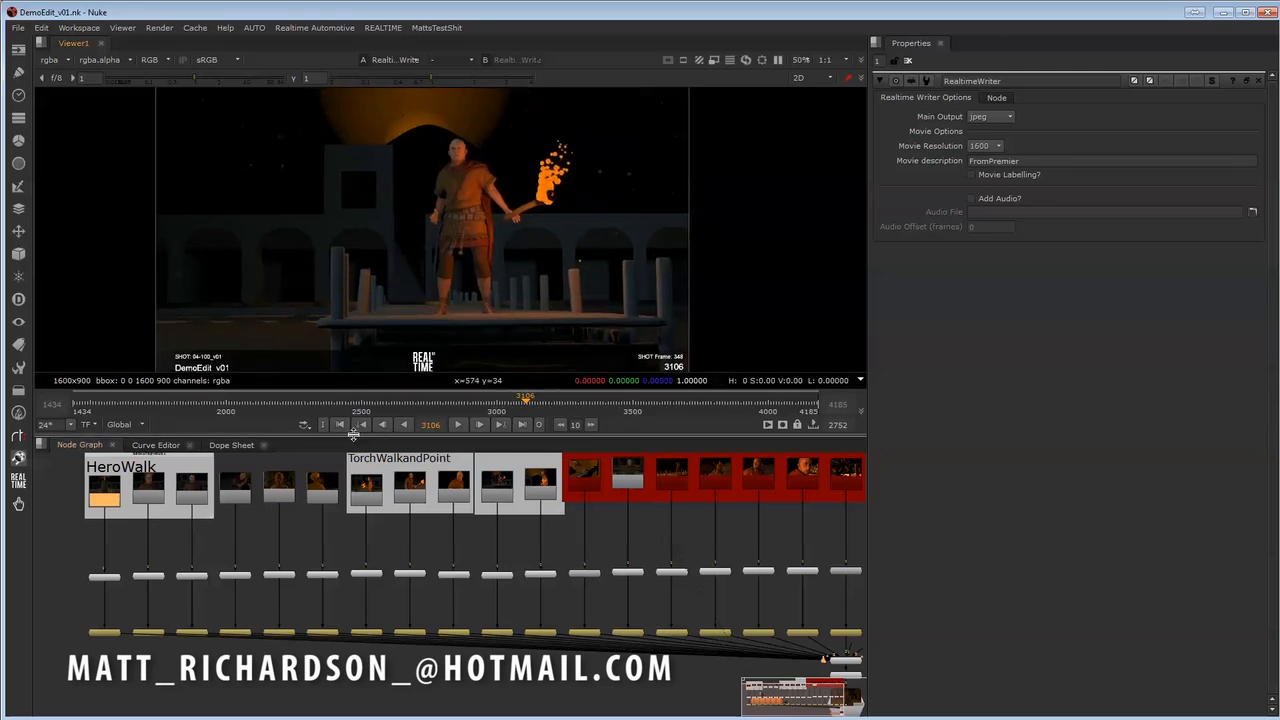
pyautogui.moveTo(353, 437); pyautogui.dragTo(353, 482)
pyautogui.moveTo(279, 330); pyautogui.dragTo(276, 317, button='middle')
pyautogui.moveTo(273, 365); pyautogui.dragTo(280, 337, button='middle')
pyautogui.scroll(3, 300, 388)
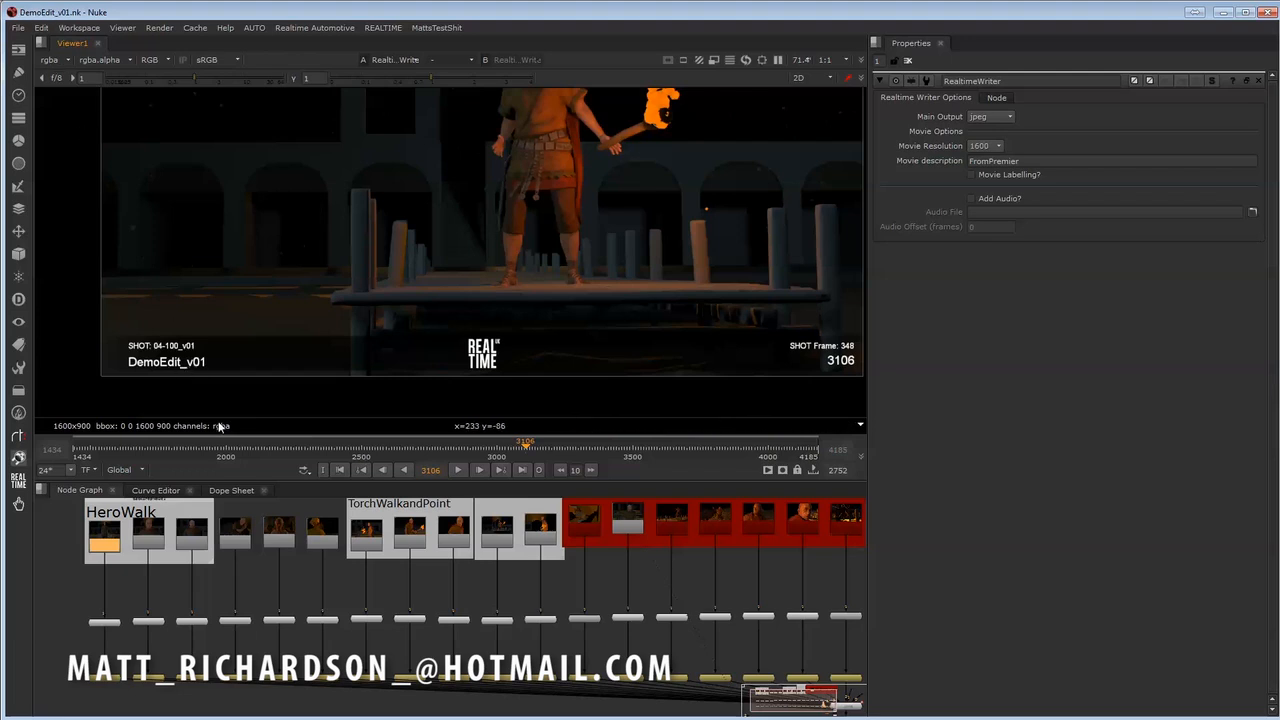
pyautogui.moveTo(542, 358); pyautogui.dragTo(482, 364, button='middle')
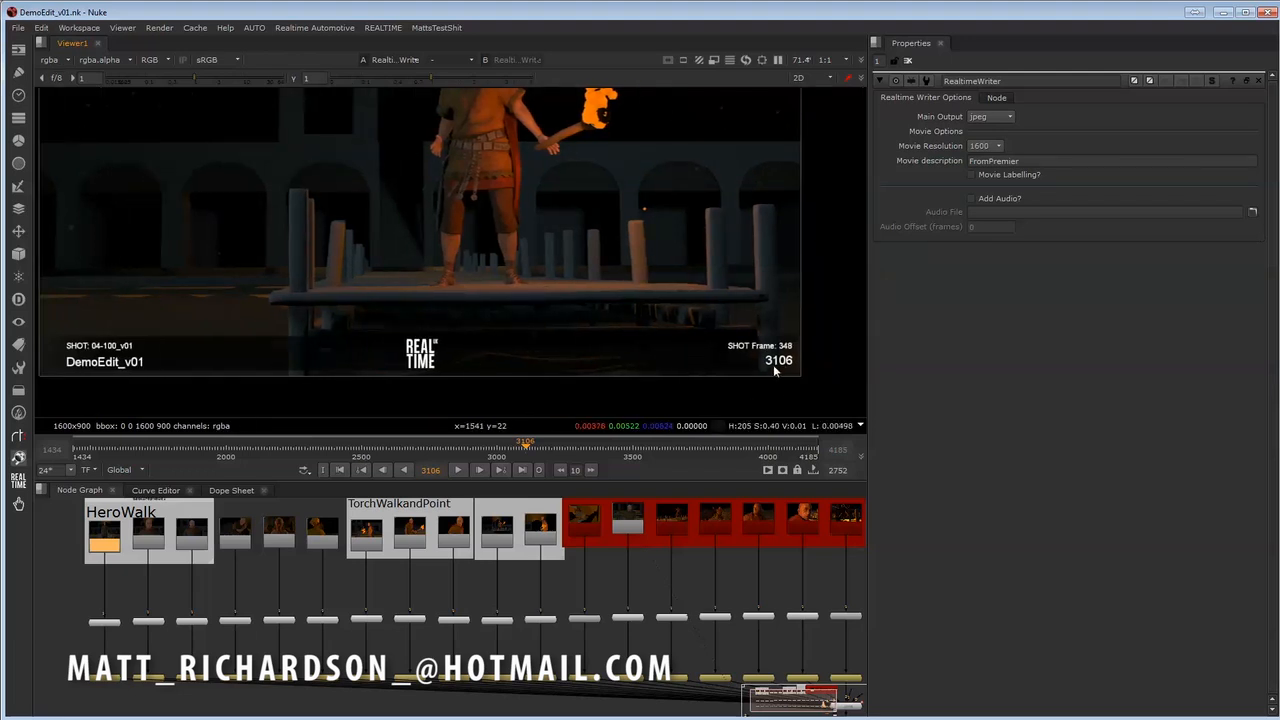
# - Scrub the timeline to frame 3219 and examine the shot name, version and frame burn-ins
pyautogui.moveTo(540, 449)
pyautogui.mouseDown()
pyautogui.moveTo(499, 450)
pyautogui.moveTo(556, 457)
pyautogui.mouseUp()
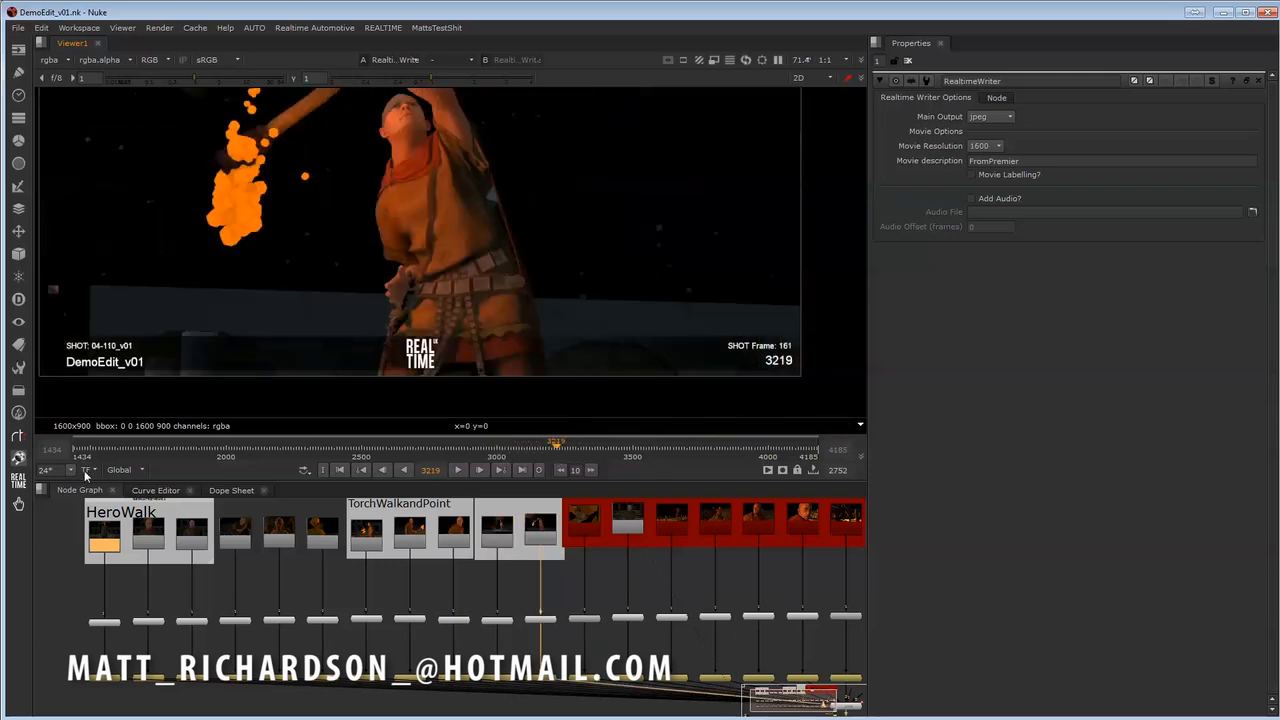
pyautogui.moveTo(635, 401); pyautogui.dragTo(685, 407, button='middle')
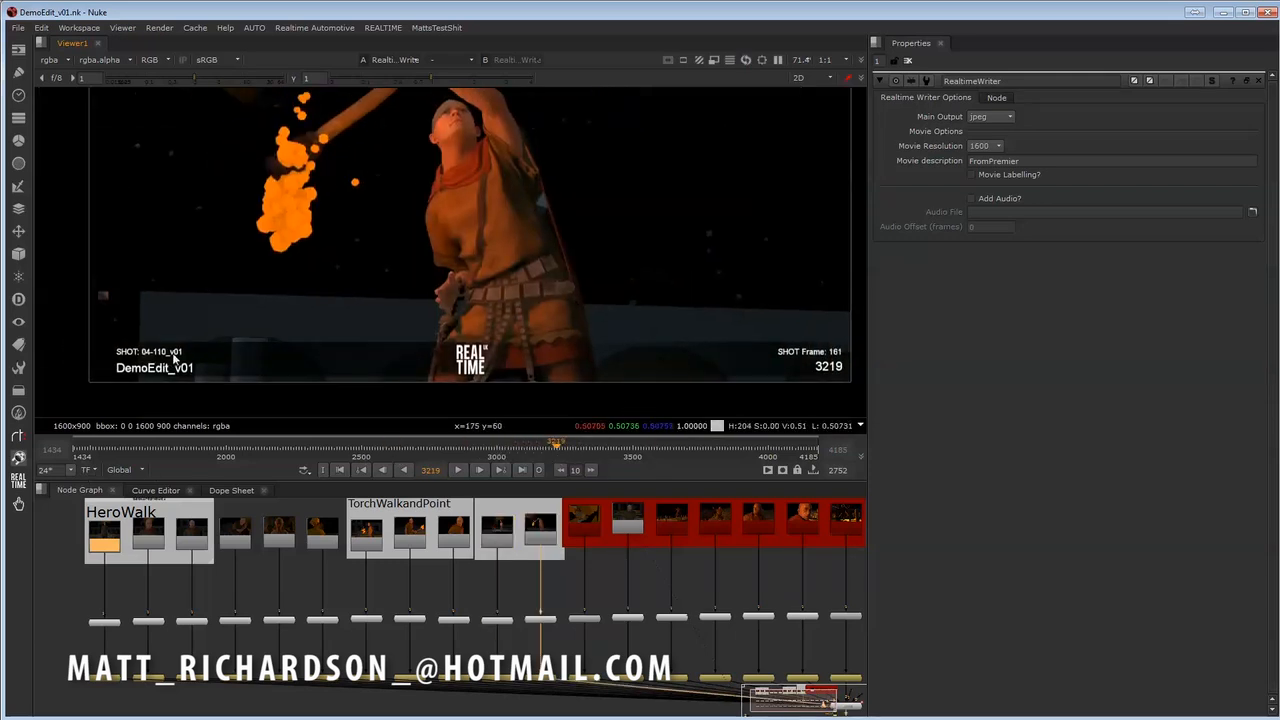
pyautogui.moveTo(165, 359); pyautogui.dragTo(175, 355, button='middle')
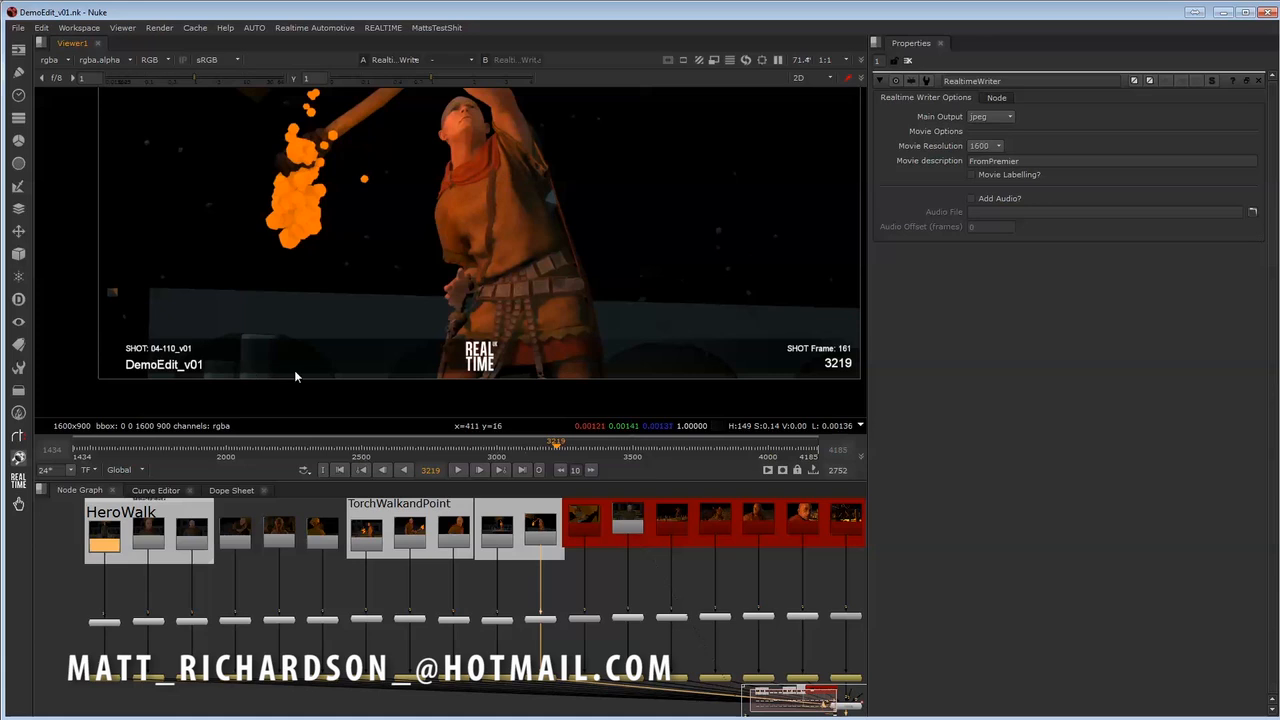
pyautogui.moveTo(507, 317); pyautogui.dragTo(502, 330, button='middle')
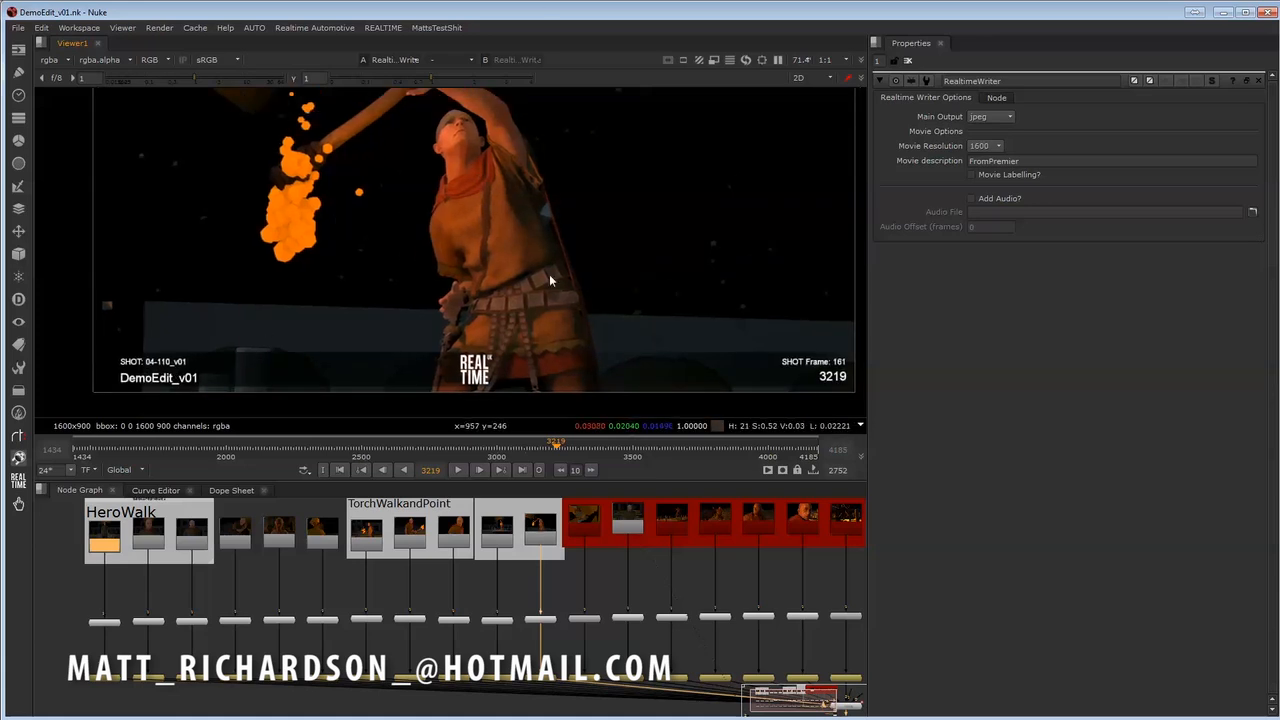
pyautogui.moveTo(146, 360); pyautogui.dragTo(141, 370, button='middle')
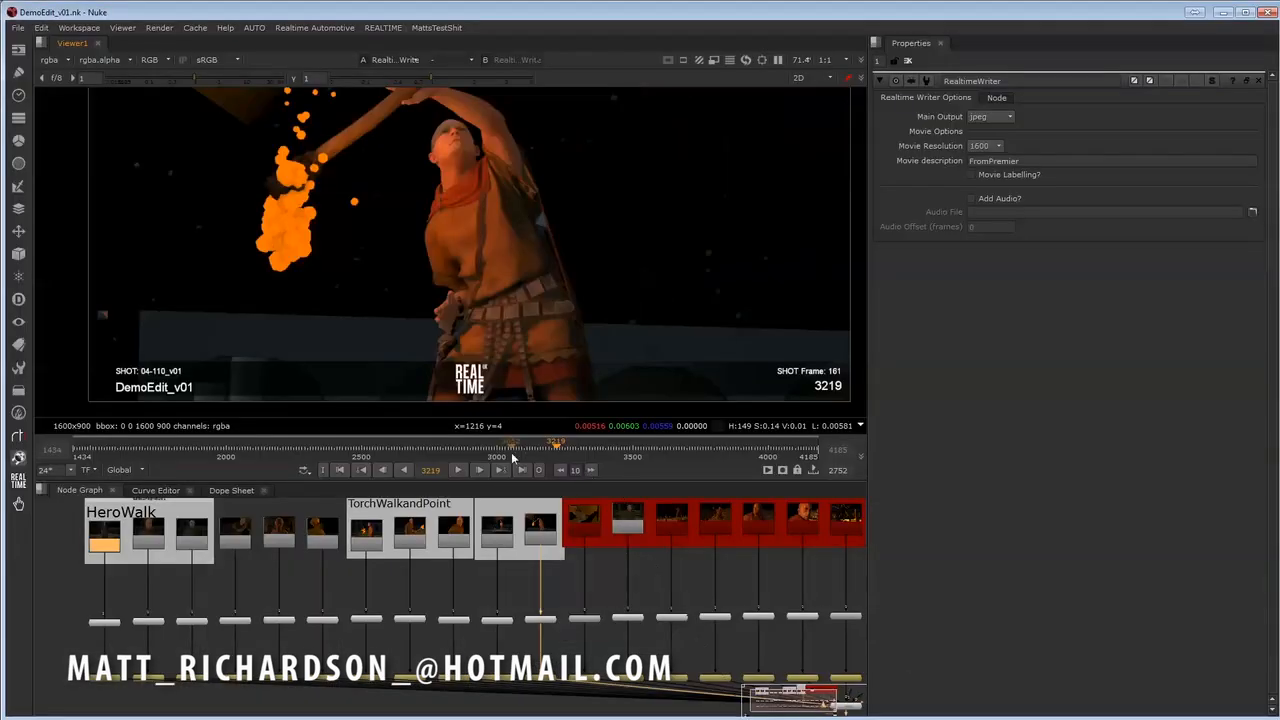
# - Go to frame 3020 to inspect its burn-in labels, and switch to Premiere Pro for comparison with the MASTER sequence
pyautogui.click(506, 452)
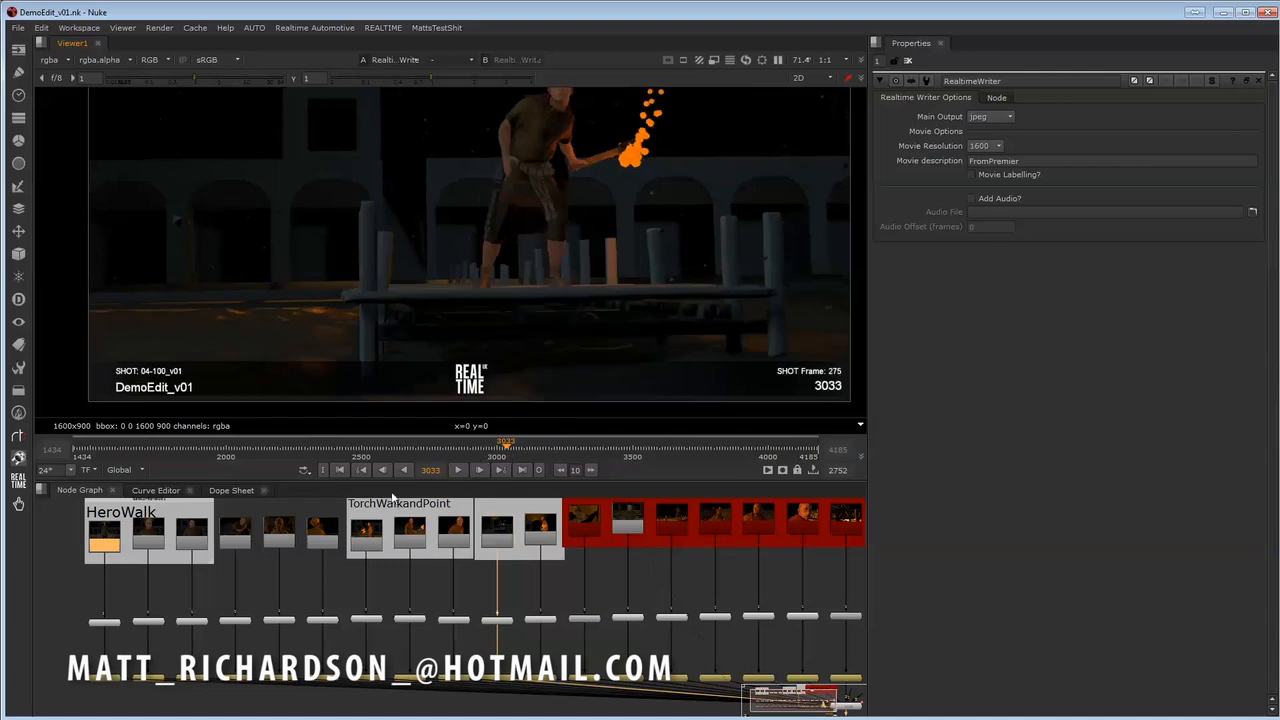
pyautogui.write('3020')
pyautogui.press('Return')
pyautogui.moveTo(698, 223); pyautogui.dragTo(684, 264, button='middle')
pyautogui.scroll(-1, 687, 249)
pyautogui.scroll(1, 767, 336)
pyautogui.moveTo(767, 336); pyautogui.dragTo(680, 237, button='middle')
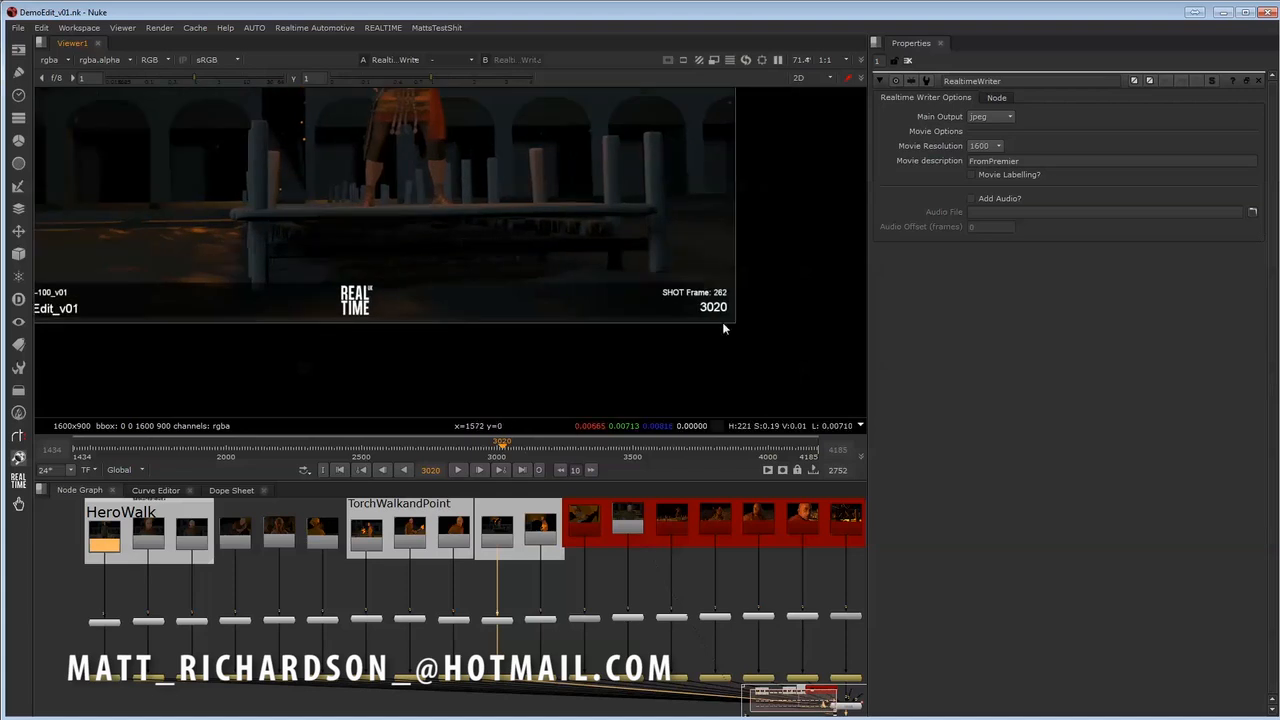
pyautogui.moveTo(724, 327); pyautogui.dragTo(748, 375, button='middle')
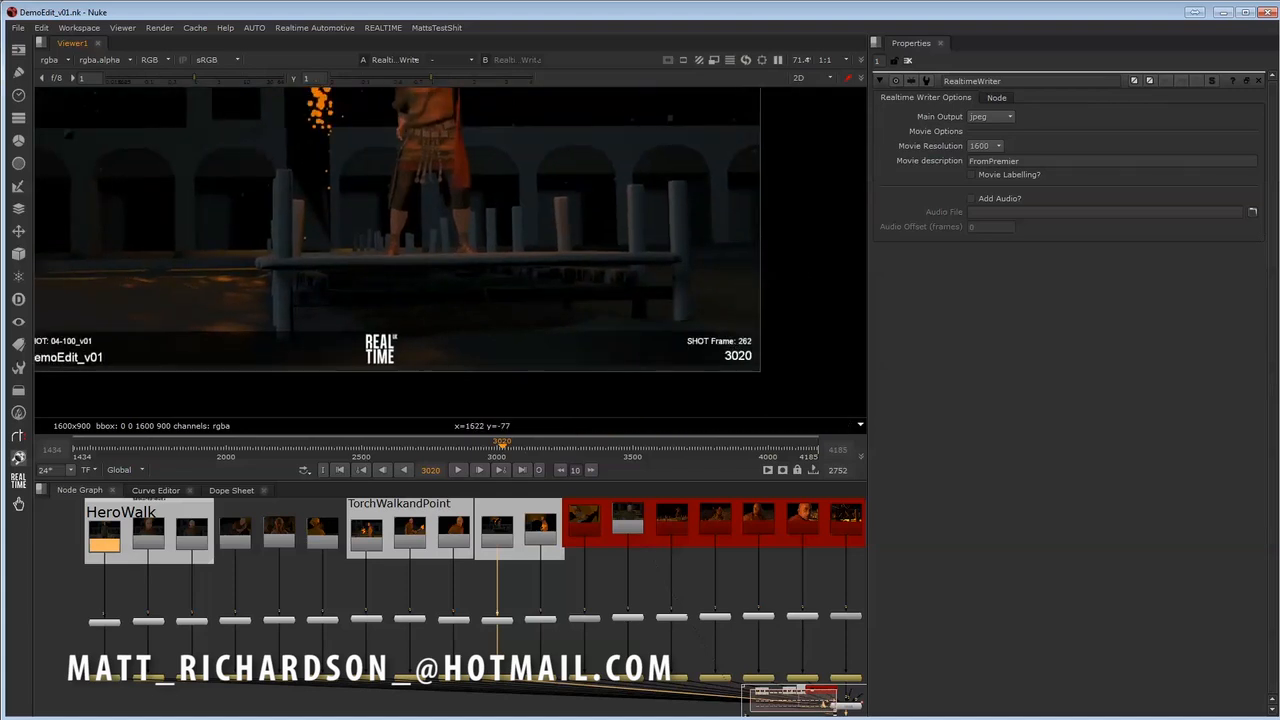
pyautogui.hotkey('alt', 'Tab')
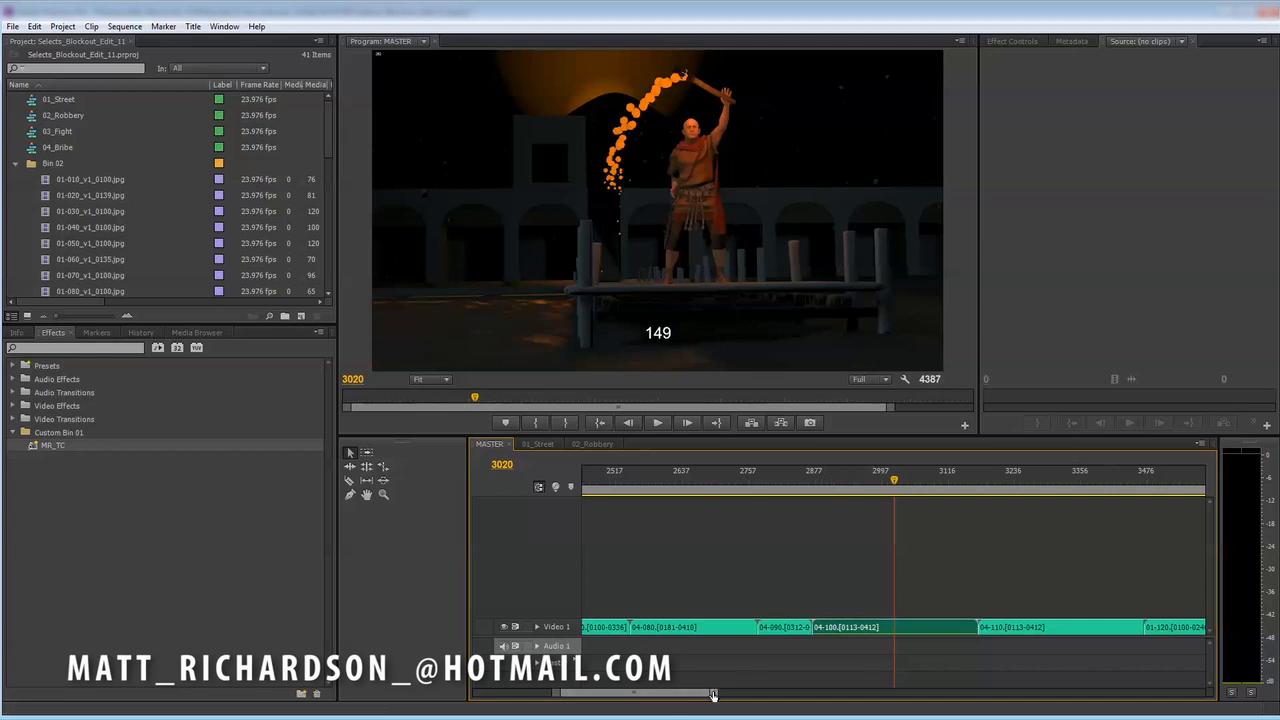
# - Switch from Premiere Pro back to Nuke and inspect the shot and frame burn-ins at frame 3020
pyautogui.moveTo(712, 693); pyautogui.dragTo(699, 695)
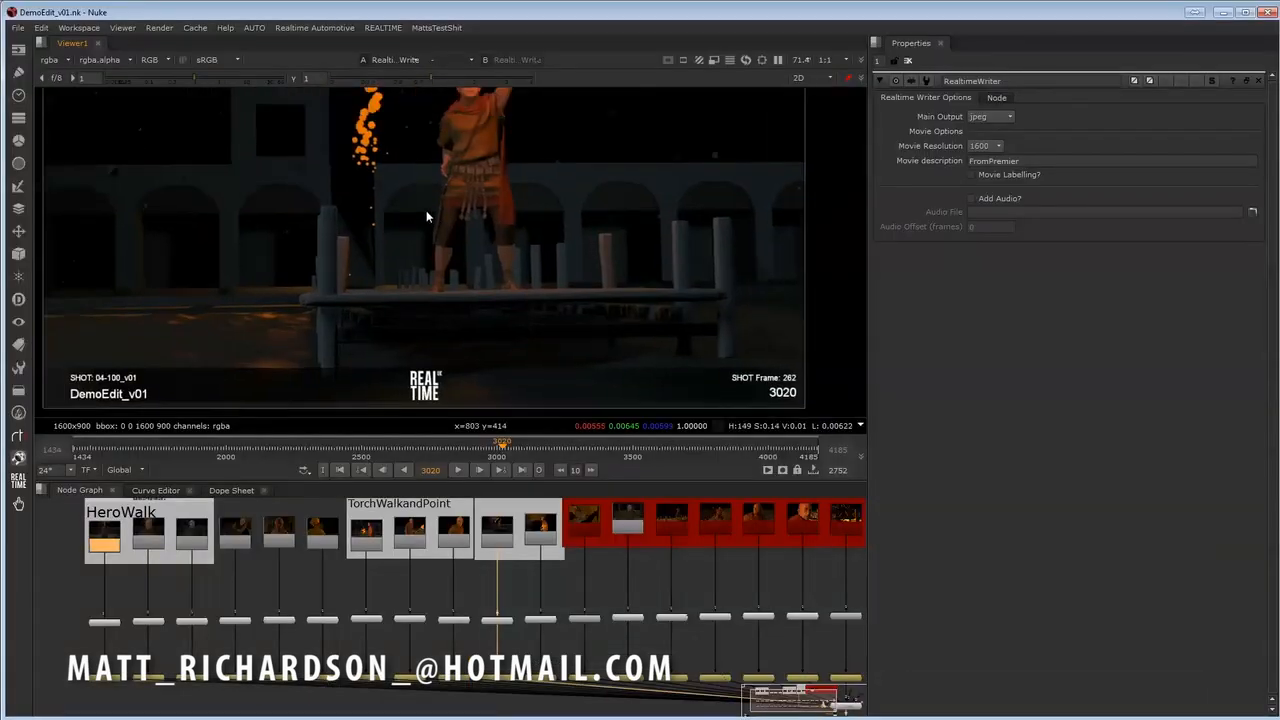
pyautogui.scroll(-1, 429, 209)
pyautogui.scroll(1, 448, 214)
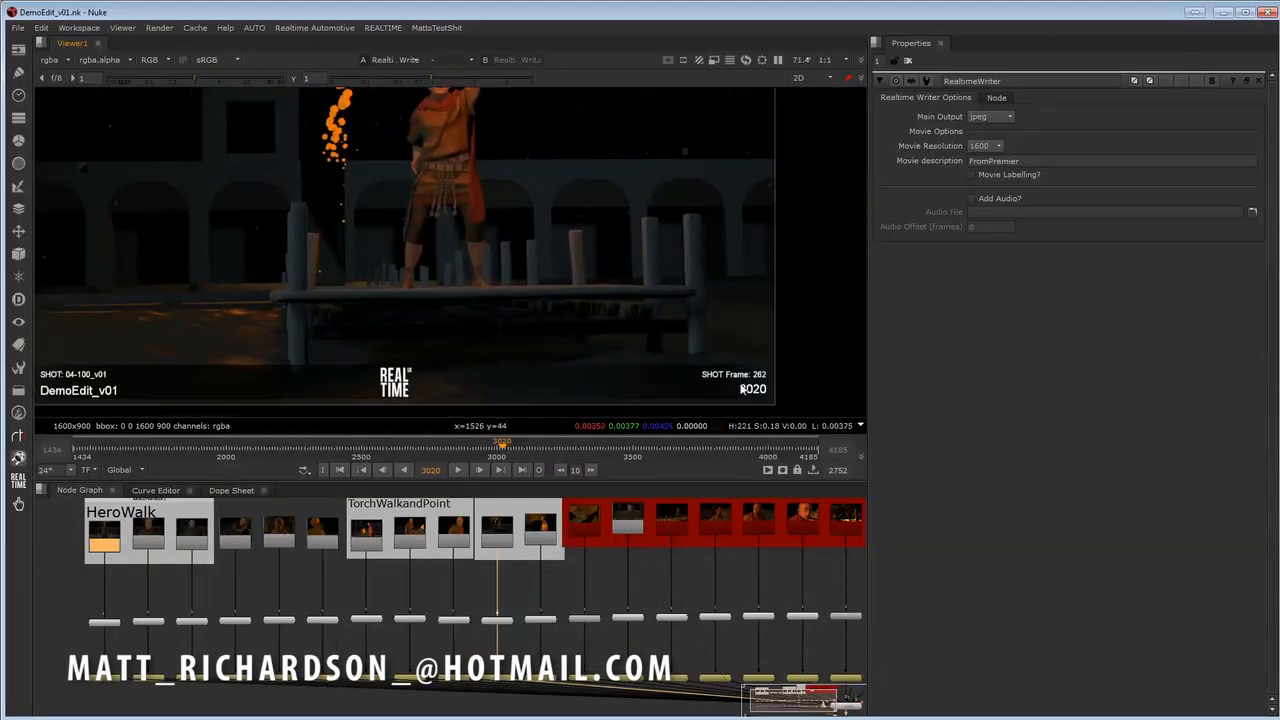
pyautogui.moveTo(391, 268); pyautogui.dragTo(416, 278, button='middle')
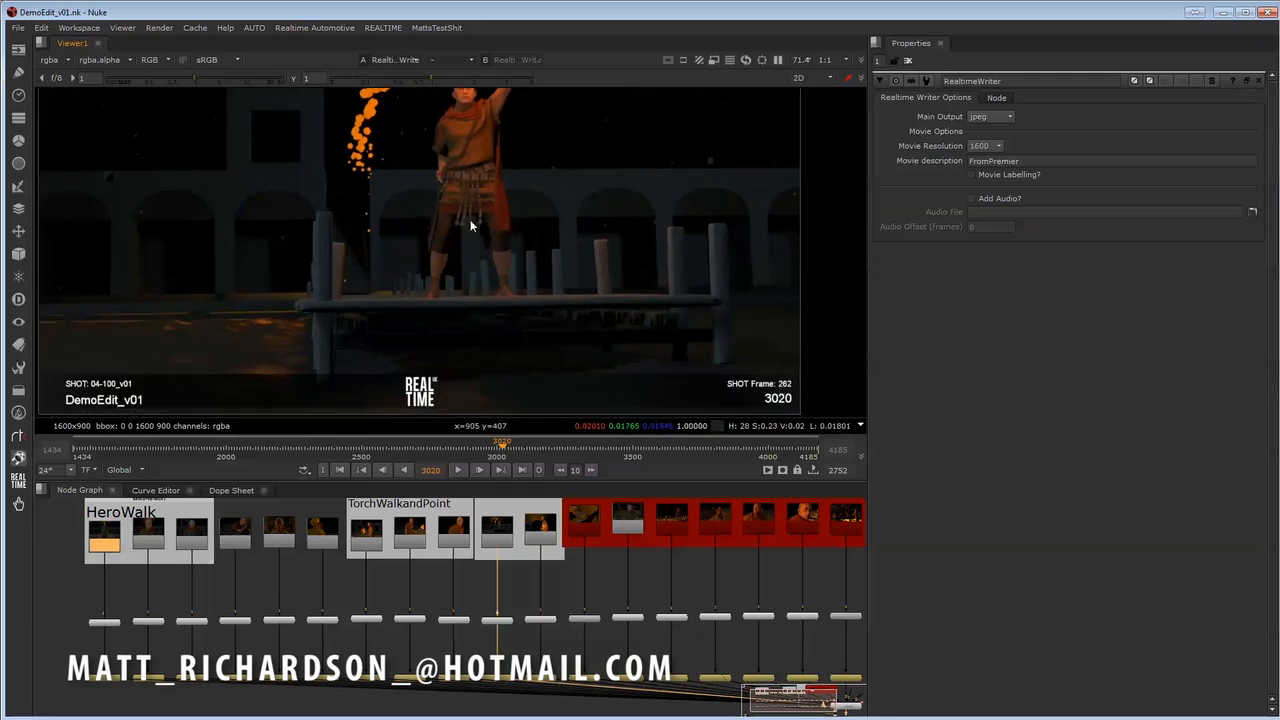
pyautogui.moveTo(471, 226); pyautogui.dragTo(478, 236, button='middle')
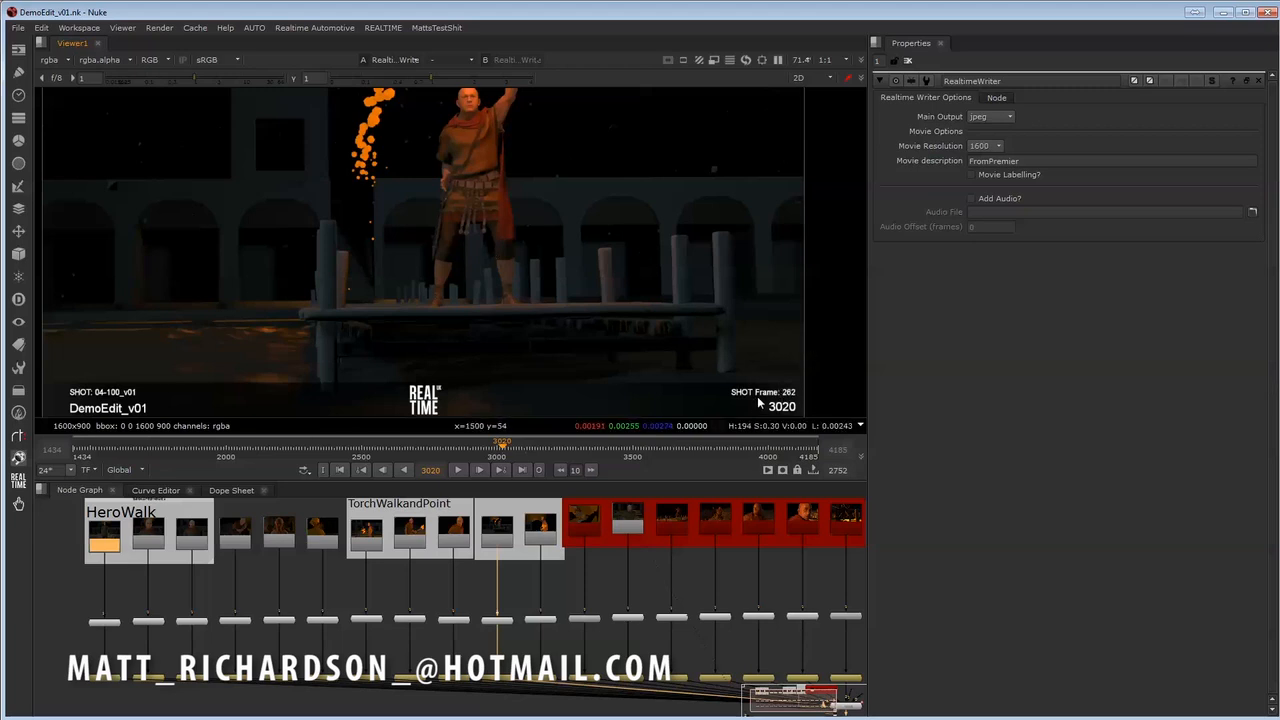
pyautogui.moveTo(473, 319); pyautogui.dragTo(481, 330, button='middle')
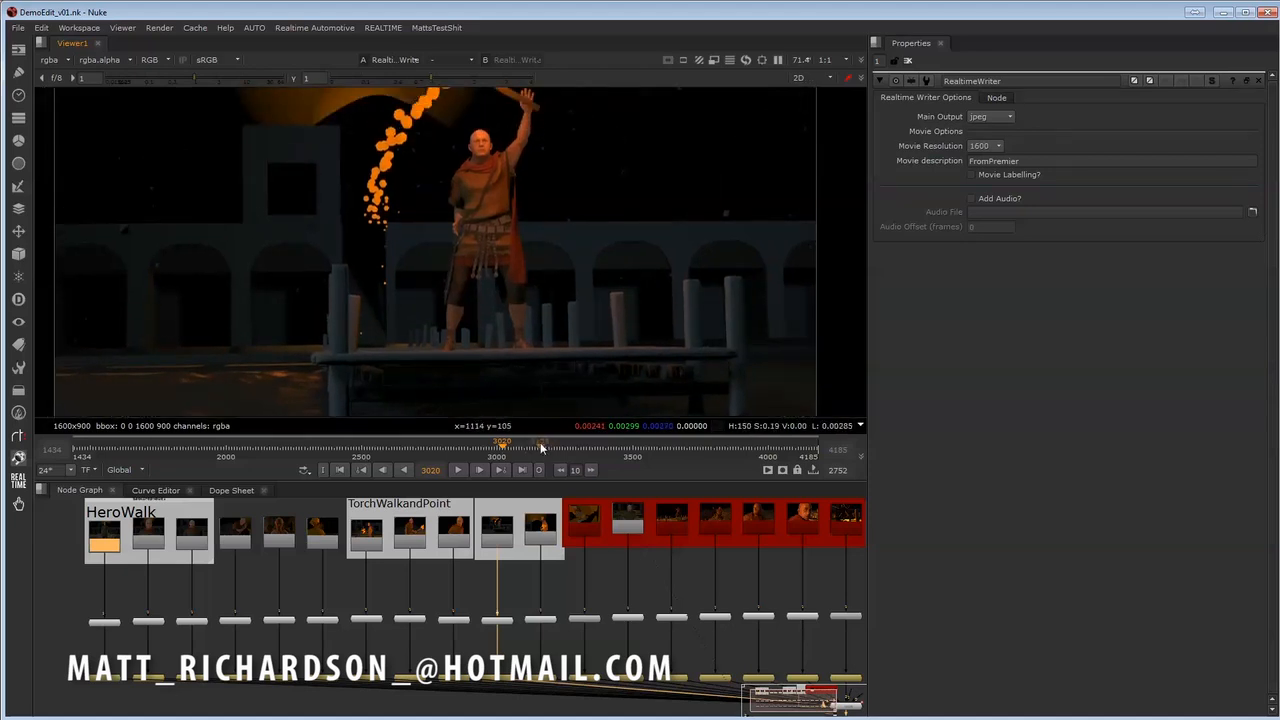
# - Scrub the timeline to frame 3365 and examine the burn-in labels along the image's lower edge
pyautogui.moveTo(543, 448); pyautogui.dragTo(597, 449)
pyautogui.moveTo(398, 324); pyautogui.dragTo(427, 309, button='middle')
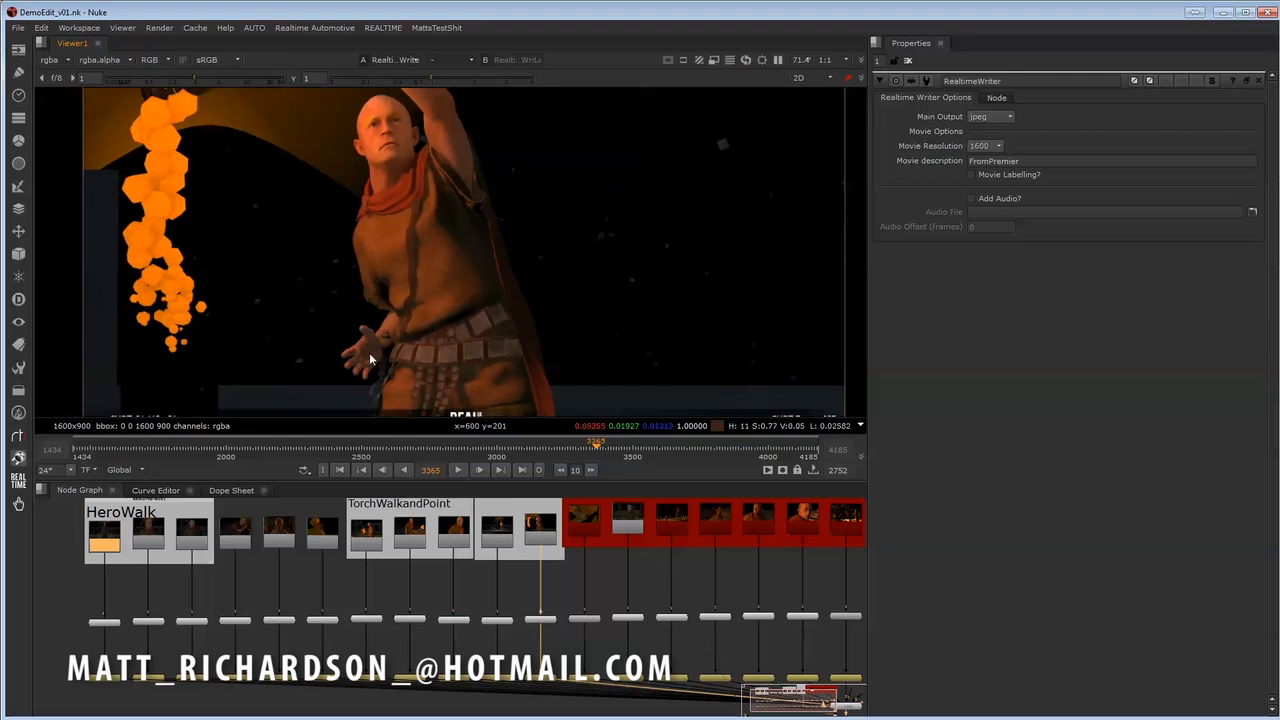
pyautogui.moveTo(673, 402); pyautogui.dragTo(677, 357, button='middle')
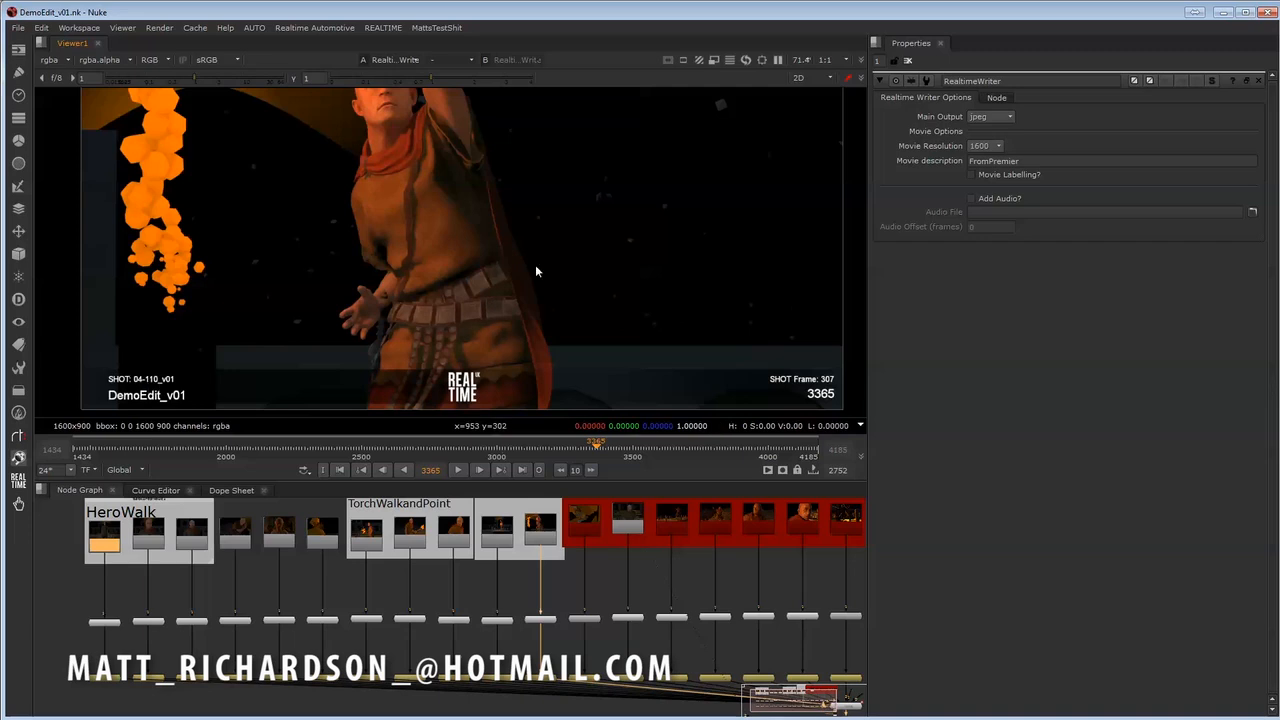
pyautogui.moveTo(535, 264); pyautogui.dragTo(543, 284, button='middle')
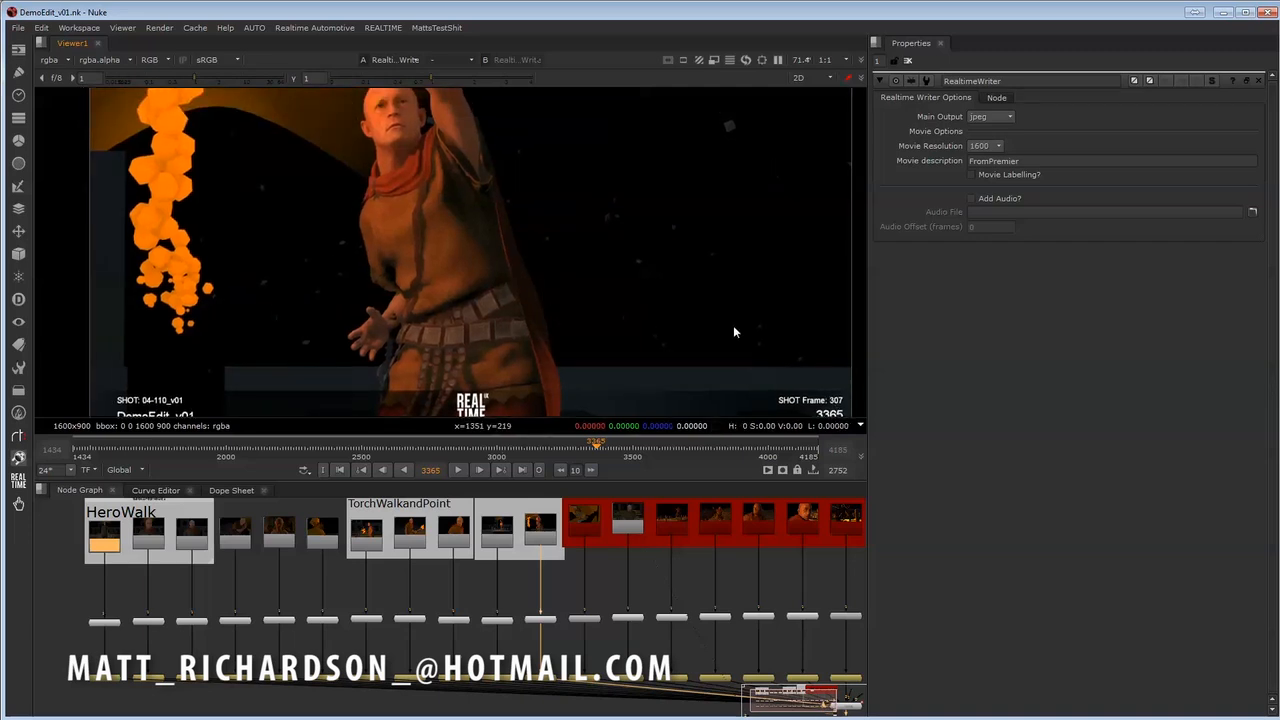
pyautogui.moveTo(733, 325); pyautogui.dragTo(718, 320, button='middle')
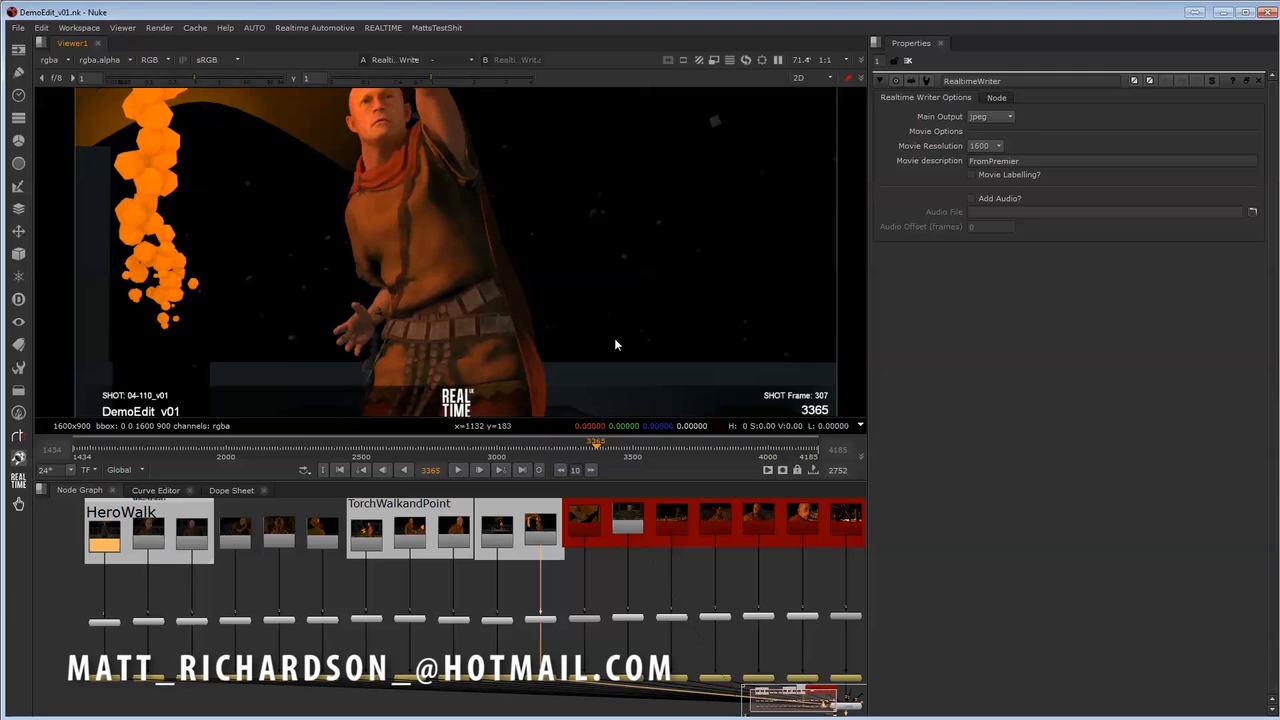
pyautogui.scroll(-2, 512, 271)
pyautogui.moveTo(517, 281); pyautogui.dragTo(578, 264, button='middle')
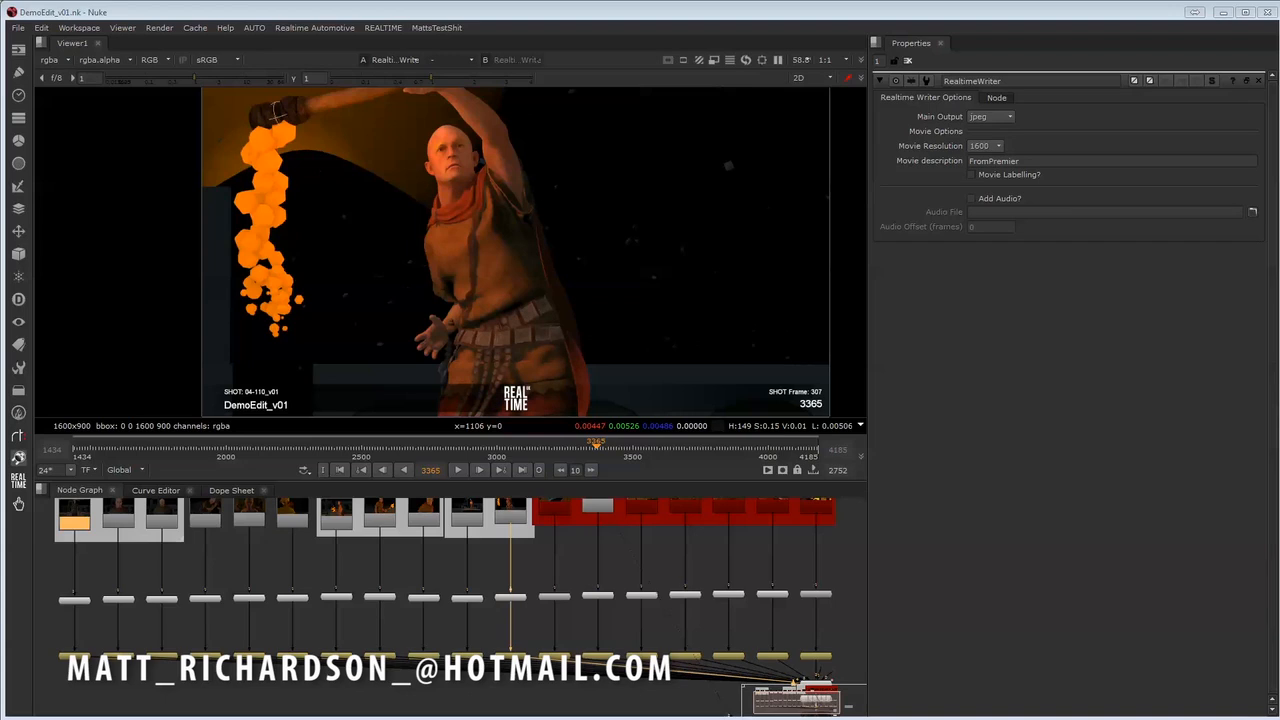
# - Show the properties of the 04-120 Read node in the red group of the node graph
pyautogui.moveTo(534, 631); pyautogui.dragTo(563, 662, button='middle')
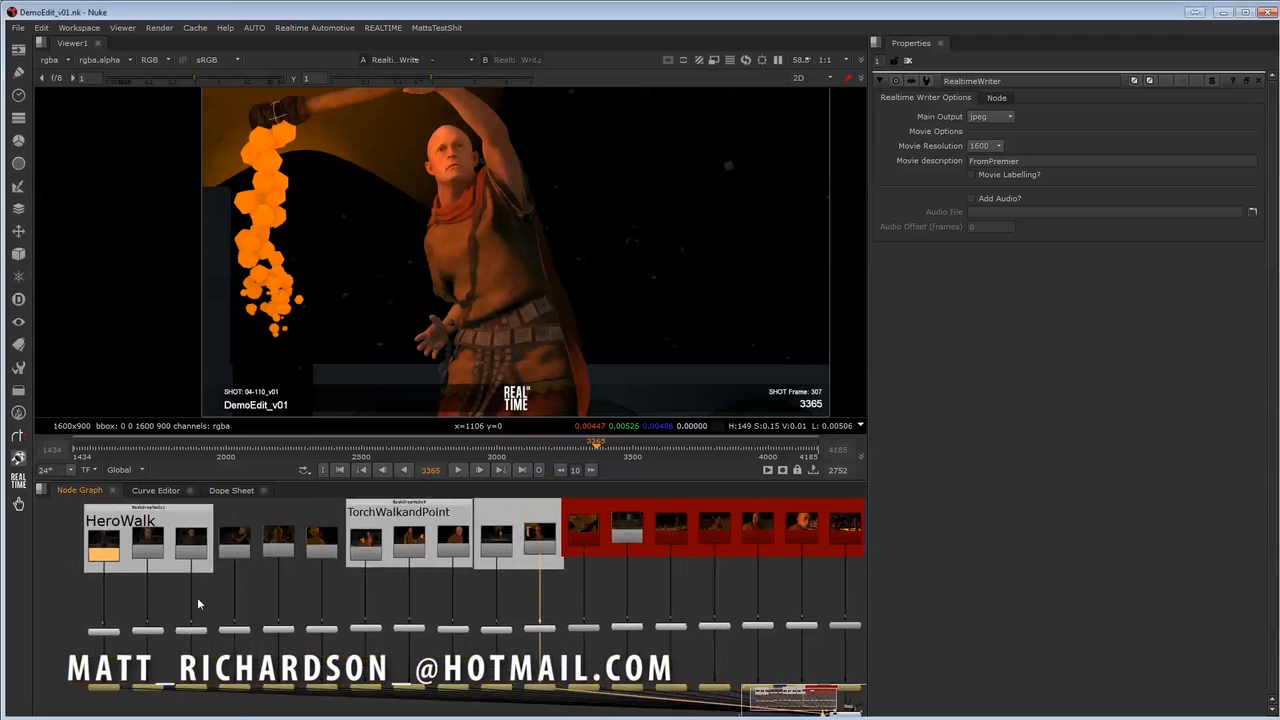
pyautogui.moveTo(523, 594); pyautogui.dragTo(481, 604, button='middle')
pyautogui.scroll(3, 481, 604)
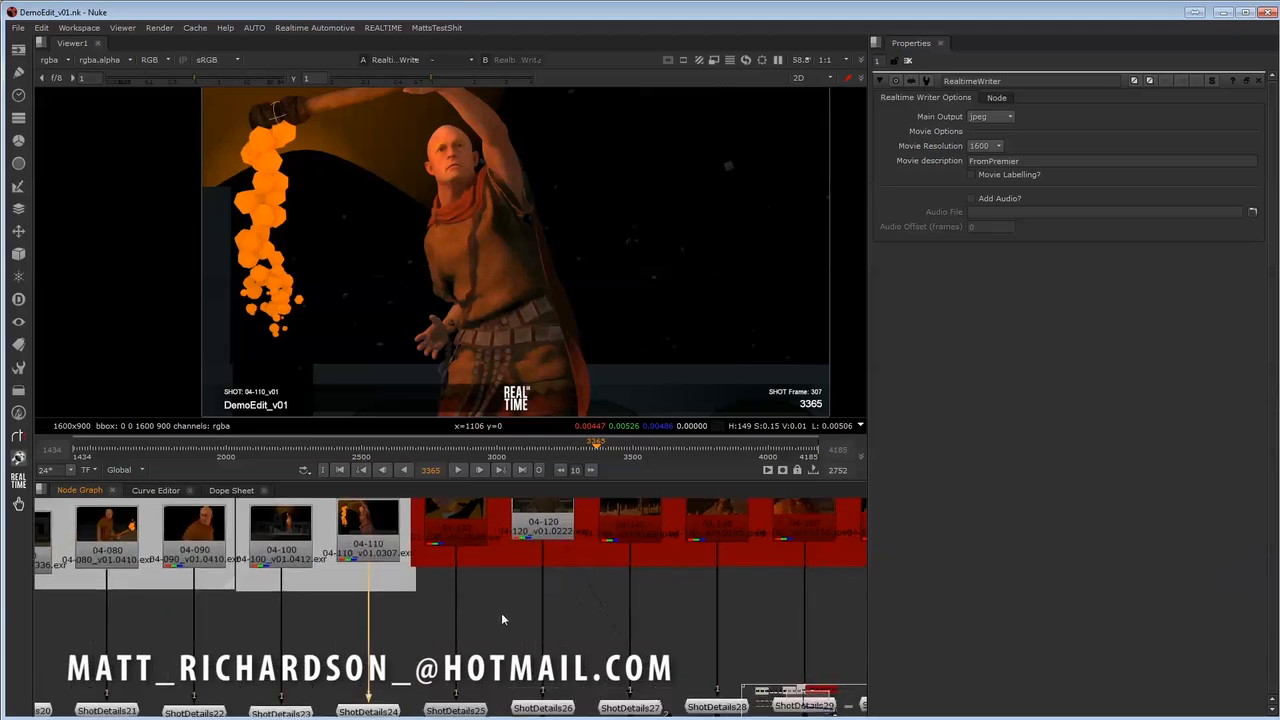
pyautogui.moveTo(514, 568); pyautogui.dragTo(402, 580, button='middle')
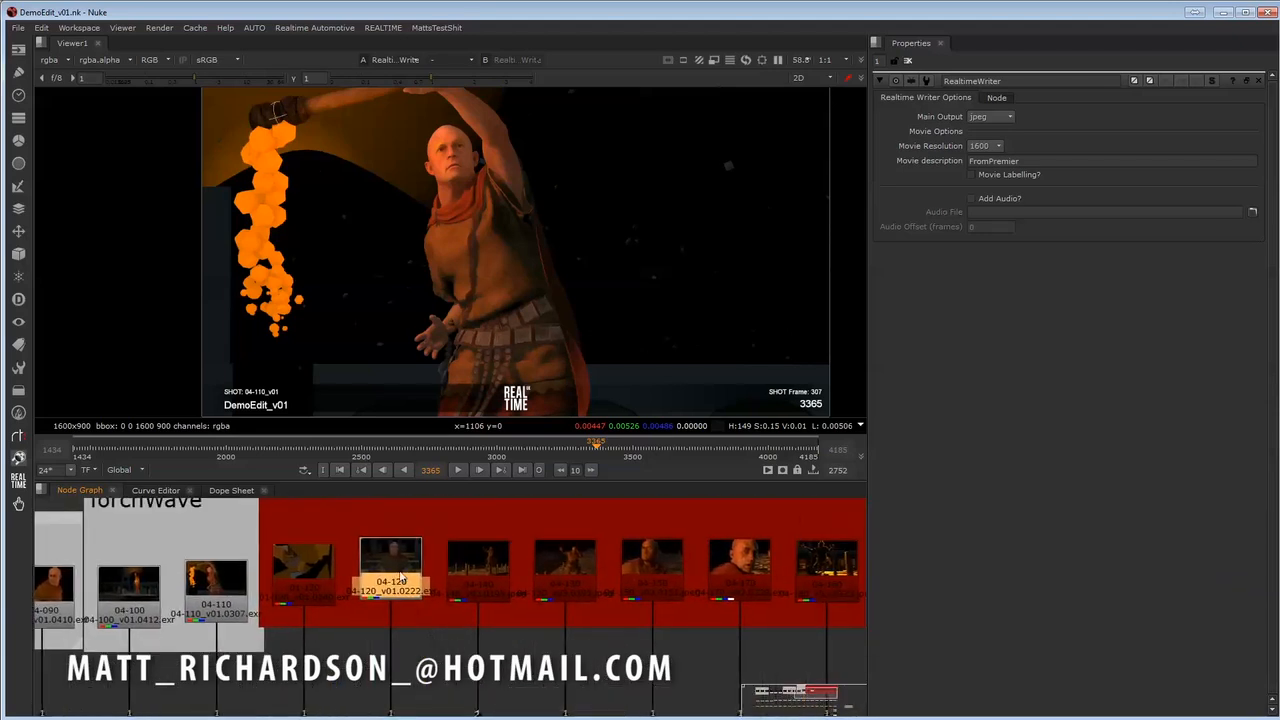
pyautogui.moveTo(412, 634); pyautogui.dragTo(513, 555, button='middle')
pyautogui.scroll(-2, 346, 627)
pyautogui.doubleClick(450, 540)
pyautogui.scroll(-1, 477, 569)
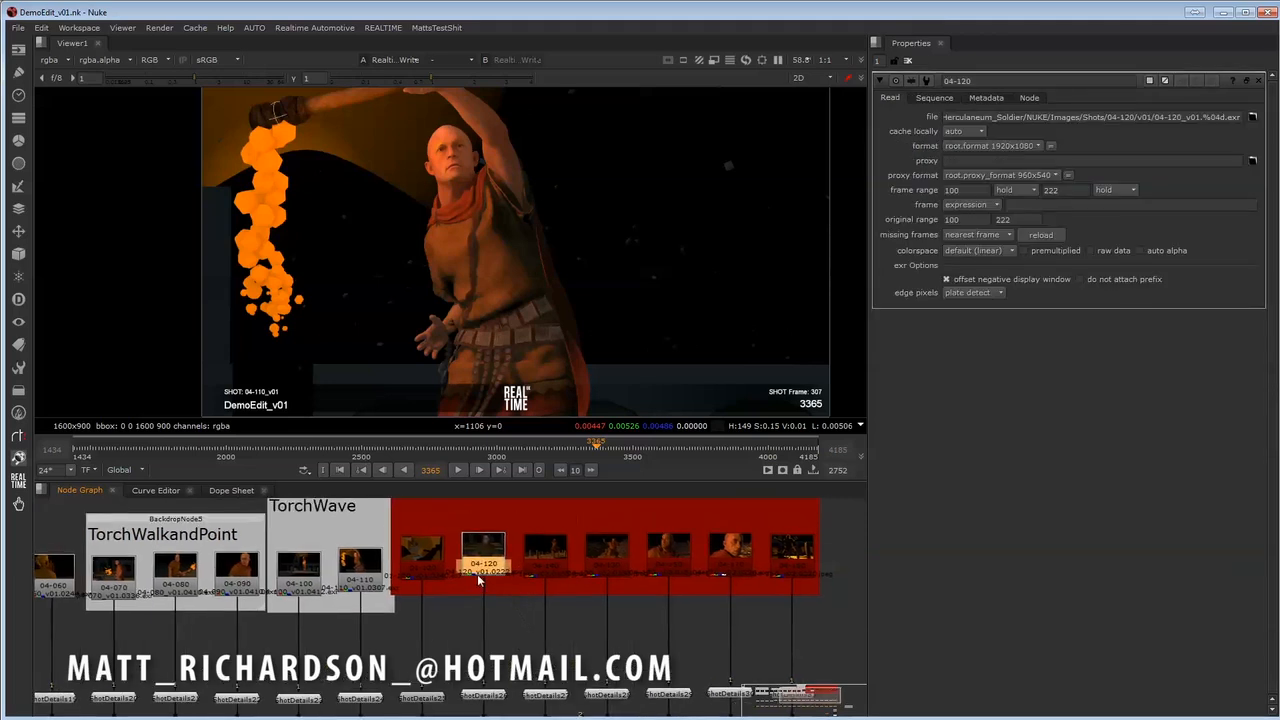
pyautogui.scroll(3, 477, 569)
pyautogui.moveTo(518, 630); pyautogui.dragTo(452, 643, button='middle')
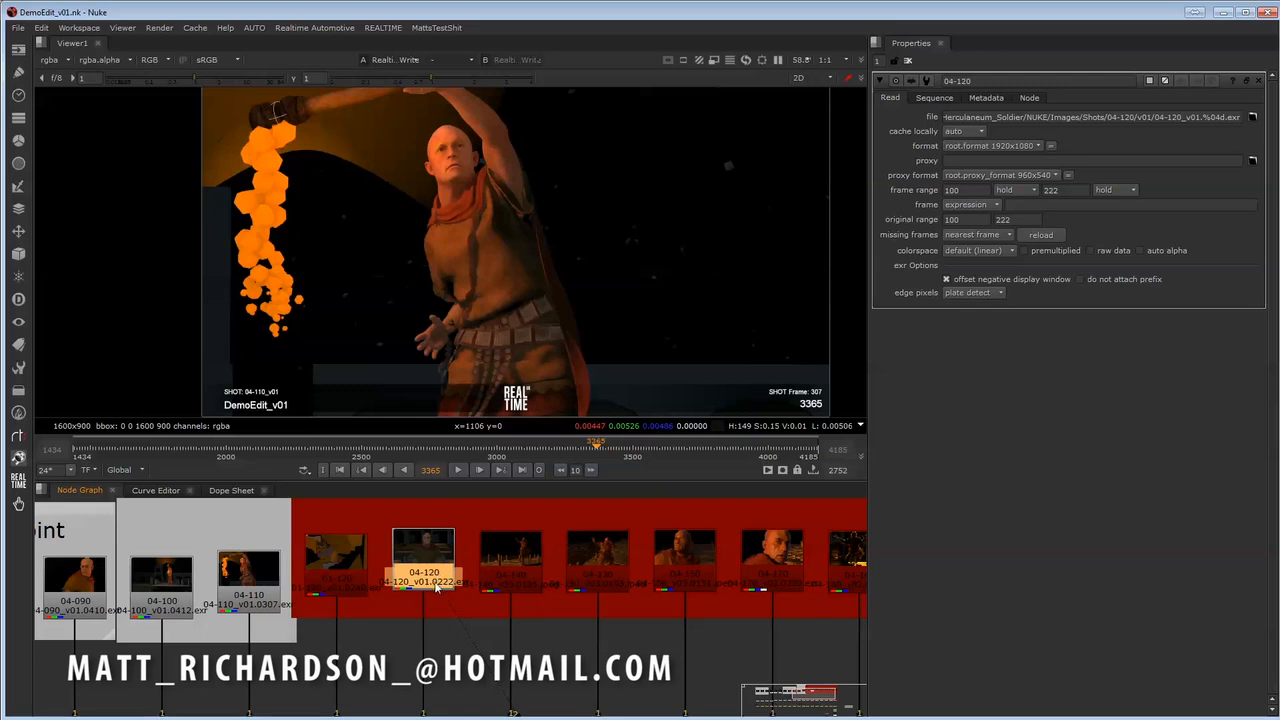
# - Choose shot 04-120 with shot type Shots in Realtime Open, and cancel at the shot version choice
pyautogui.click(384, 28)
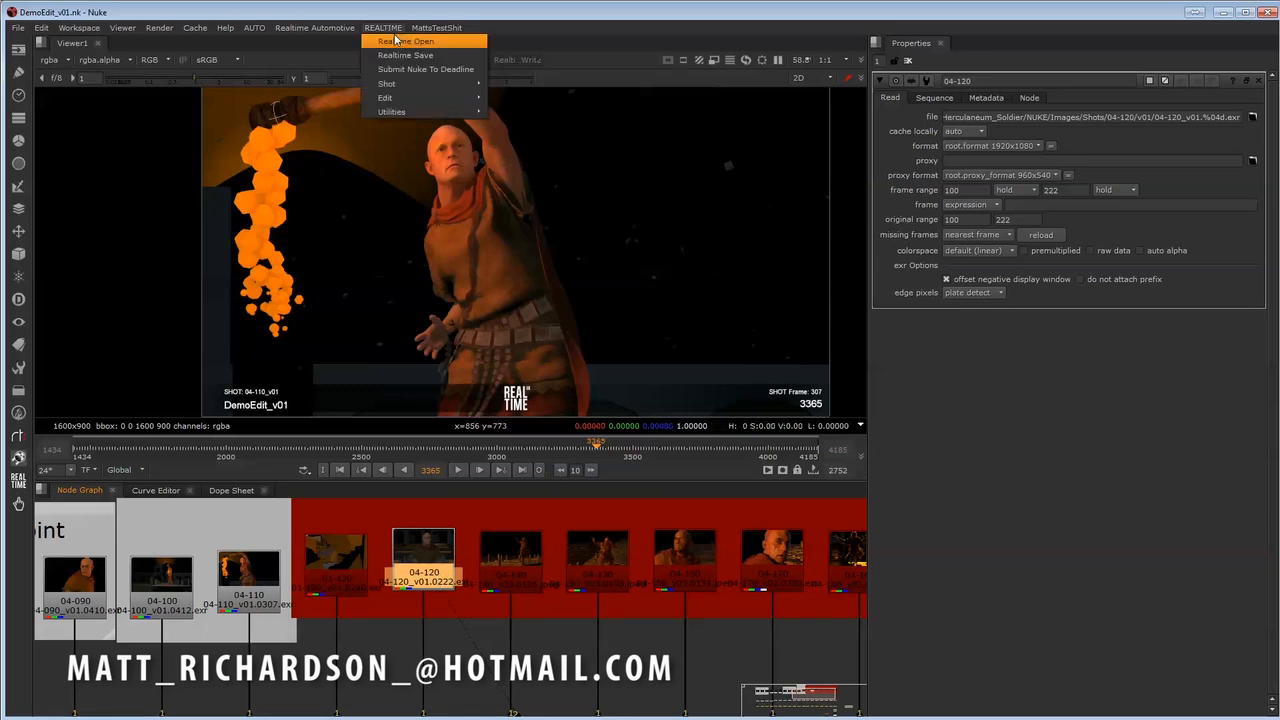
pyautogui.click(395, 41)
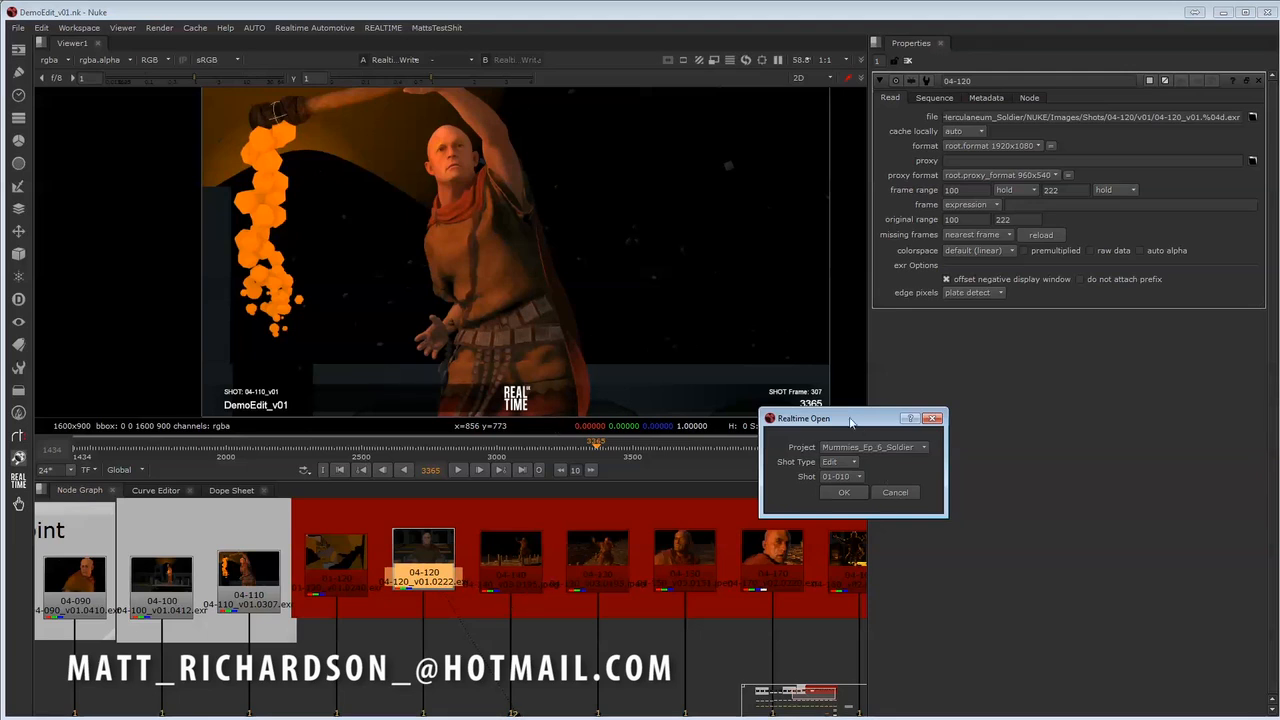
pyautogui.moveTo(850, 422); pyautogui.dragTo(787, 389)
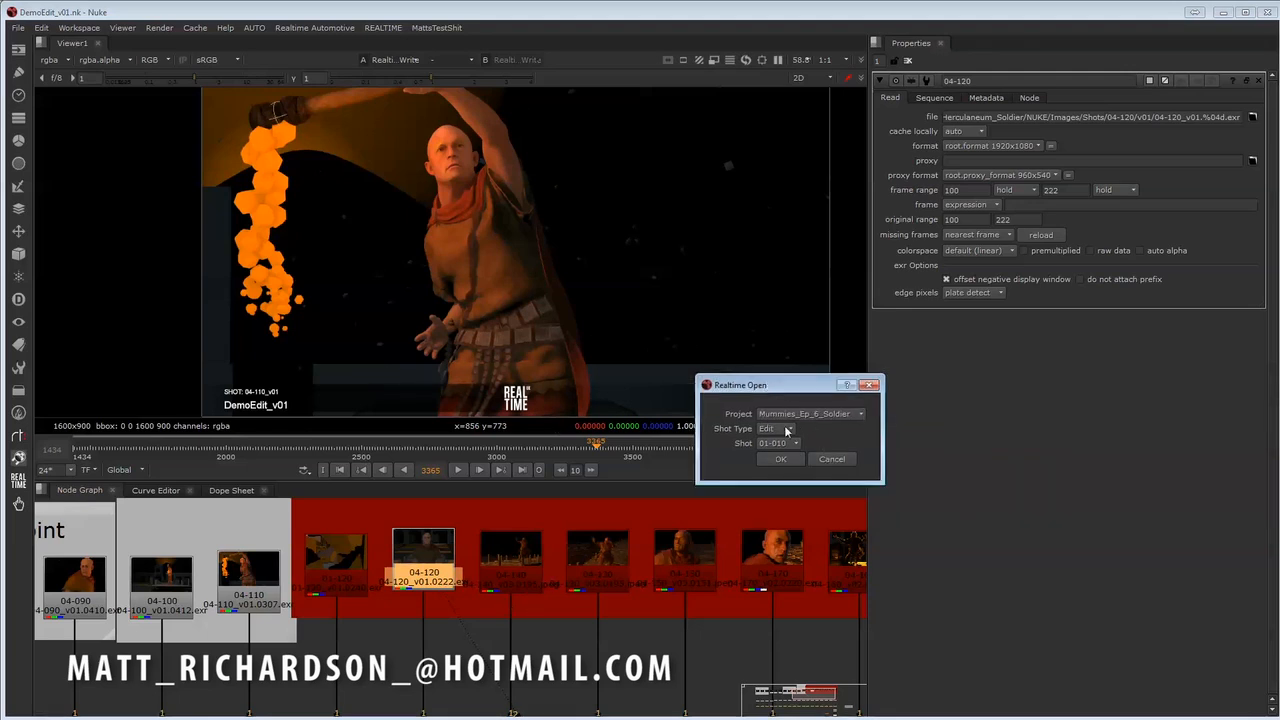
pyautogui.click(787, 430)
pyautogui.click(772, 415)
pyautogui.click(777, 443)
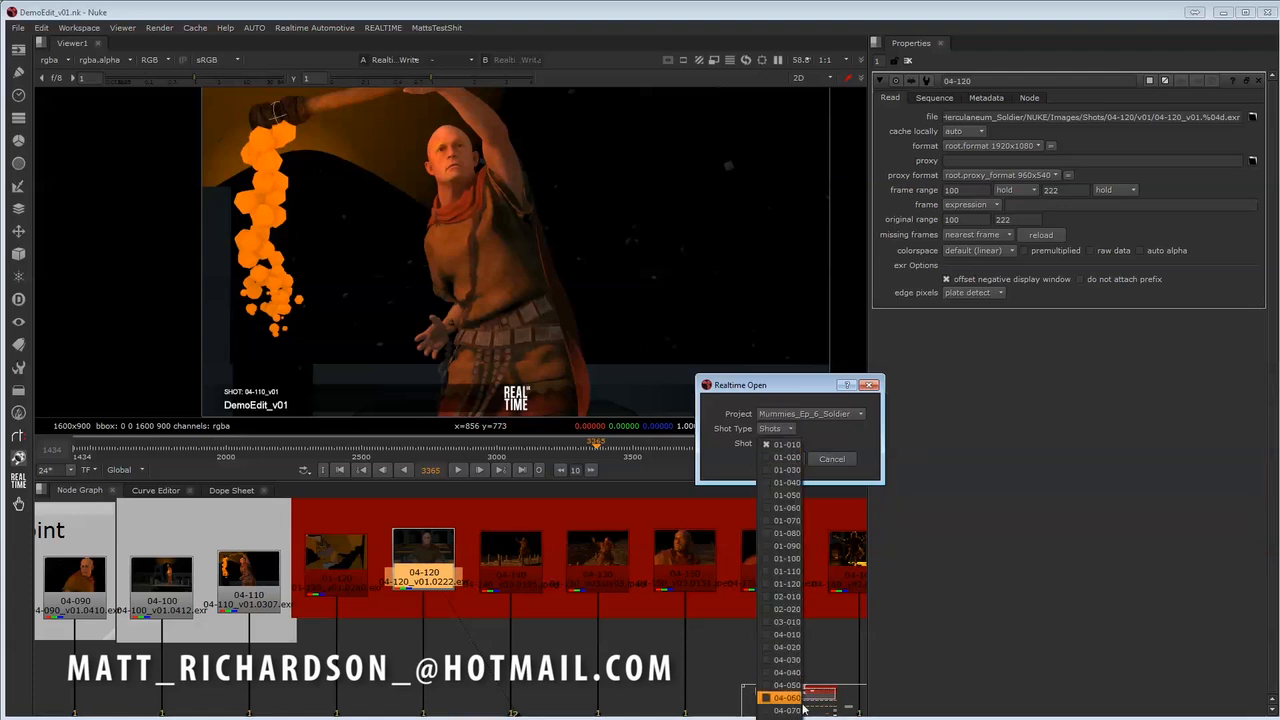
pyautogui.click(788, 706)
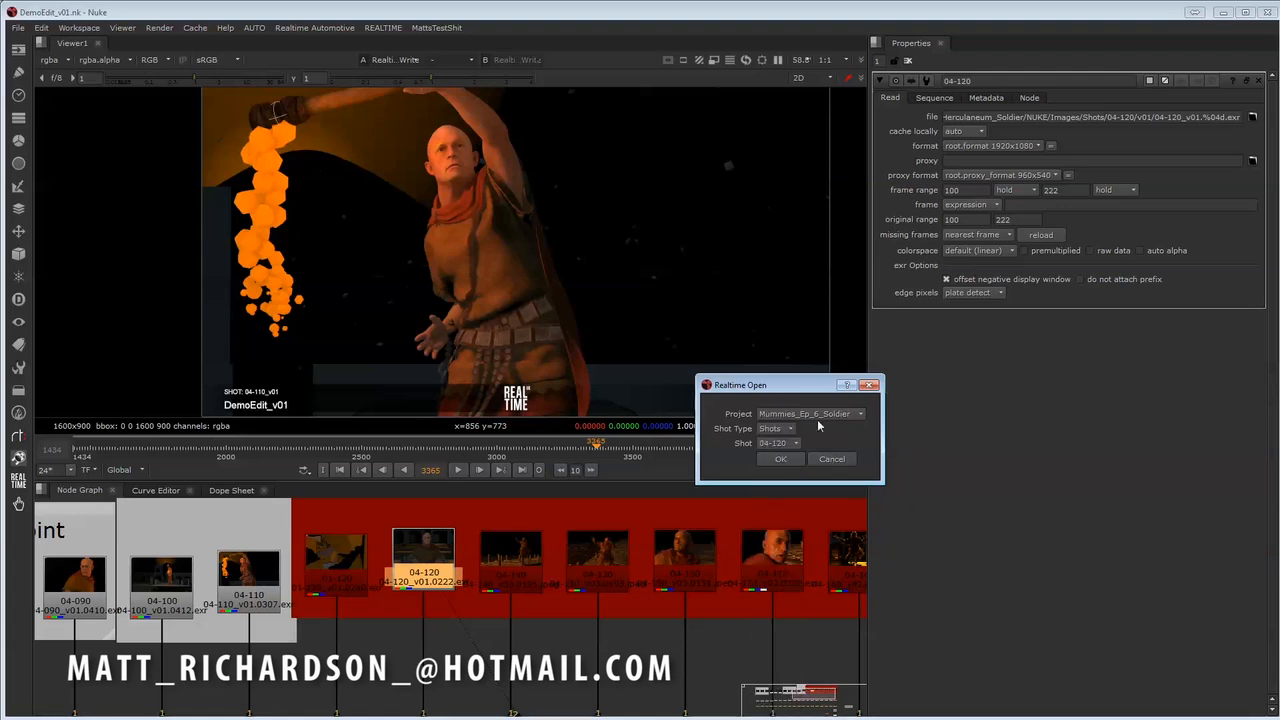
pyautogui.click(781, 460)
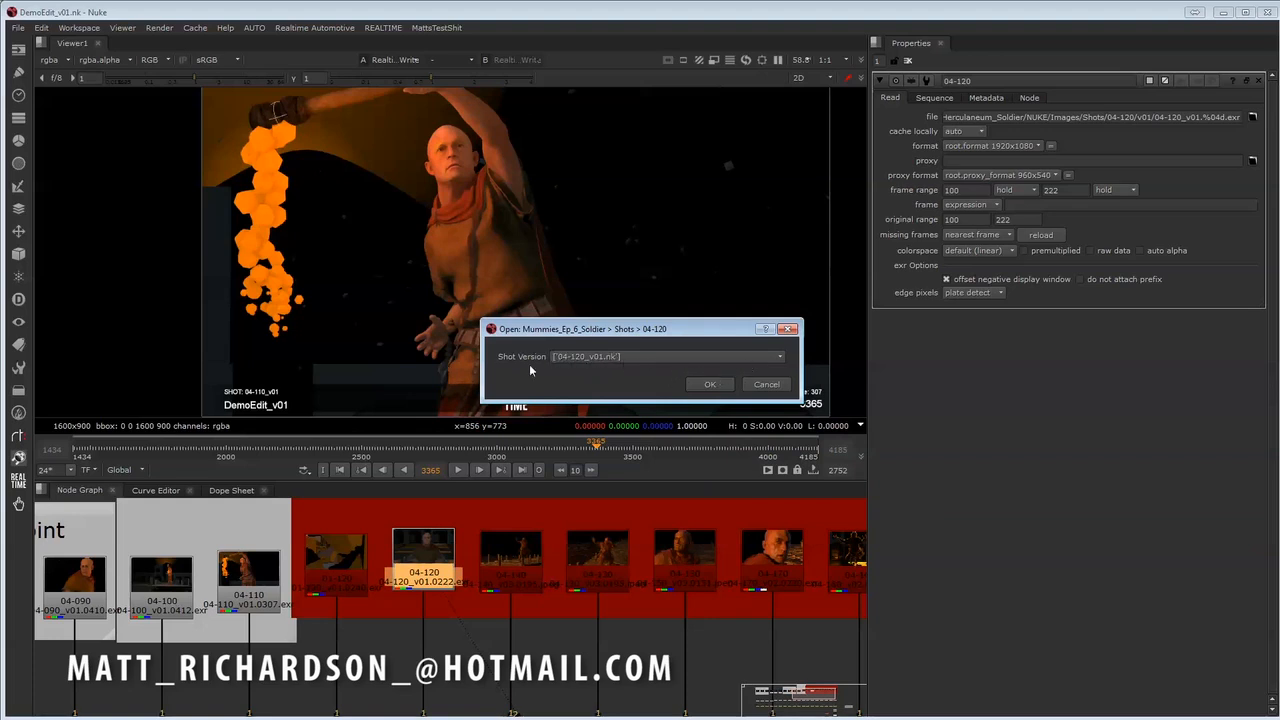
pyautogui.click(767, 387)
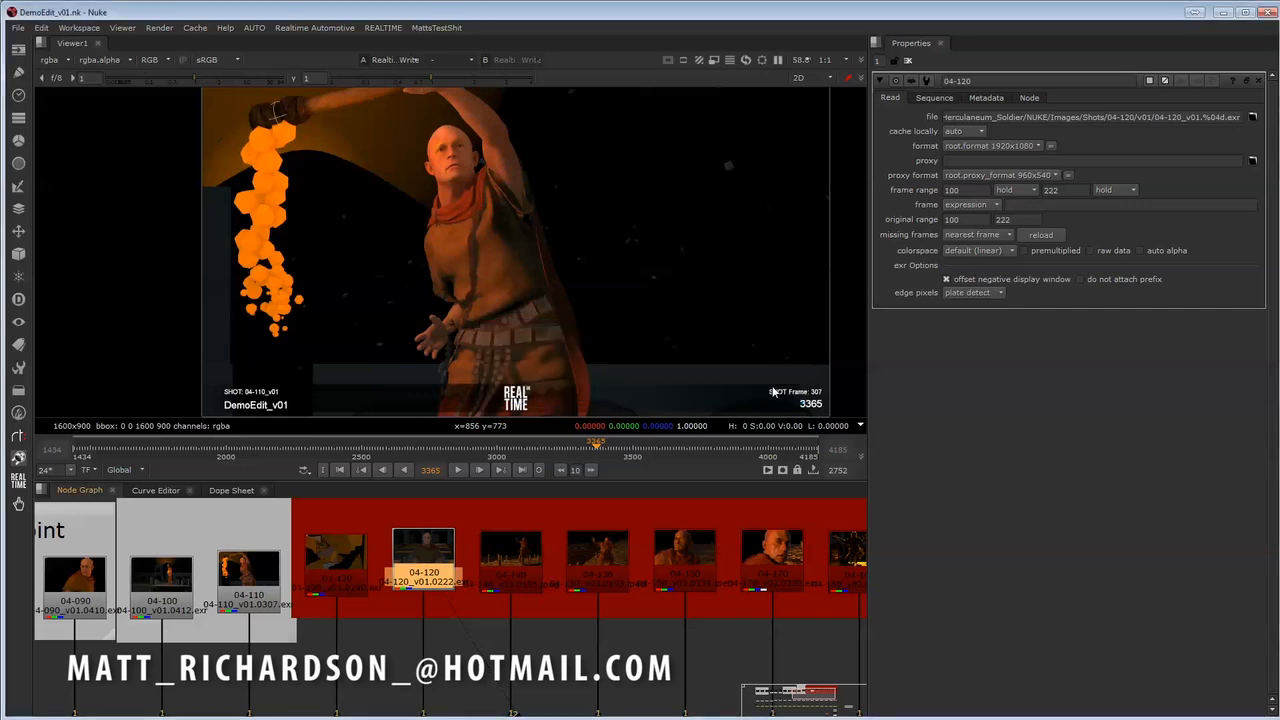
# - Open the Nuke script of shot 04-120 from its selected Read node with Open Shot from Read
pyautogui.moveTo(462, 638); pyautogui.dragTo(478, 643, button='middle')
pyautogui.click(477, 642)
pyautogui.click(456, 579)
pyautogui.click(460, 645)
pyautogui.click(450, 579)
pyautogui.moveTo(578, 570); pyautogui.dragTo(582, 584, button='middle')
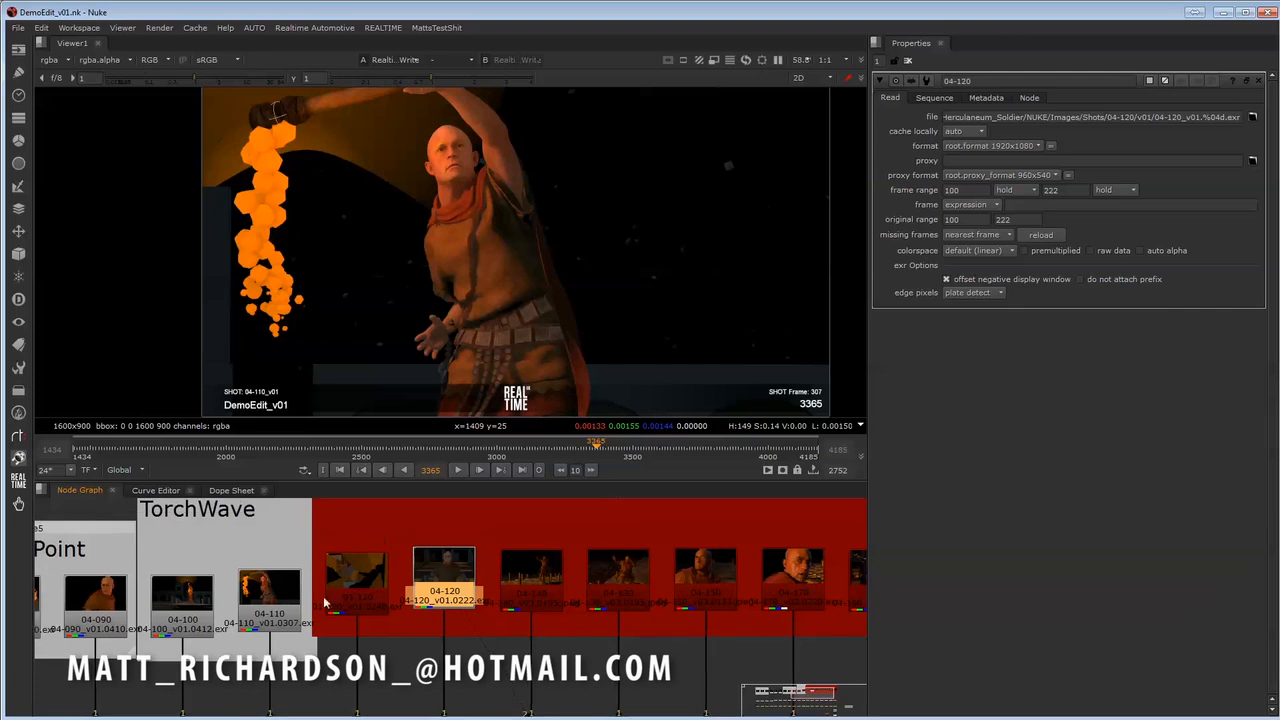
pyautogui.moveTo(431, 632); pyautogui.dragTo(443, 634, button='middle')
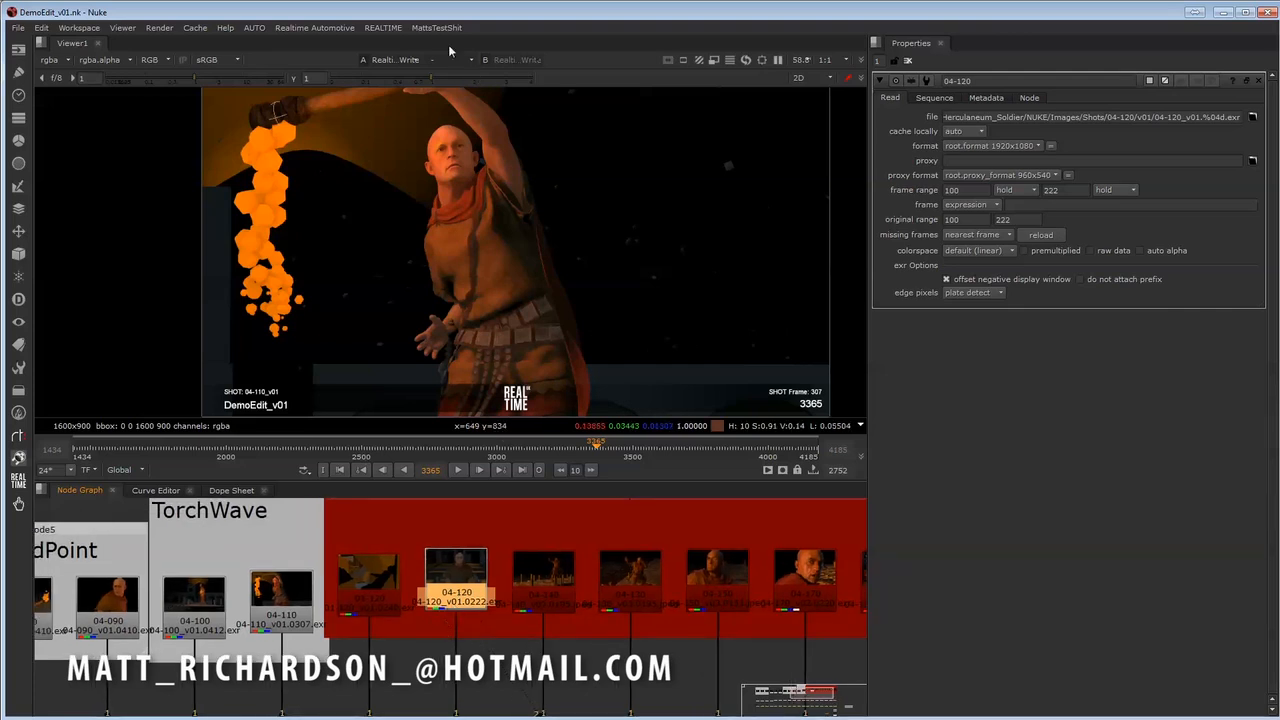
pyautogui.click(384, 28)
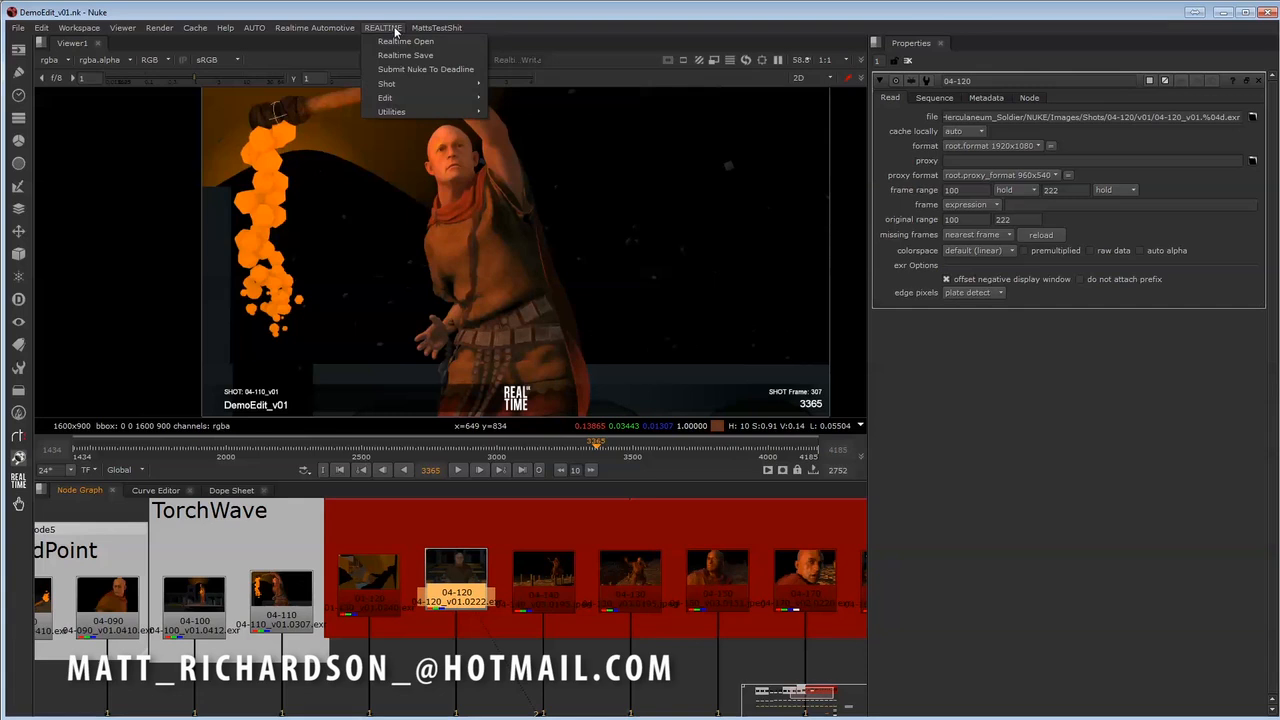
pyautogui.moveTo(404, 98)
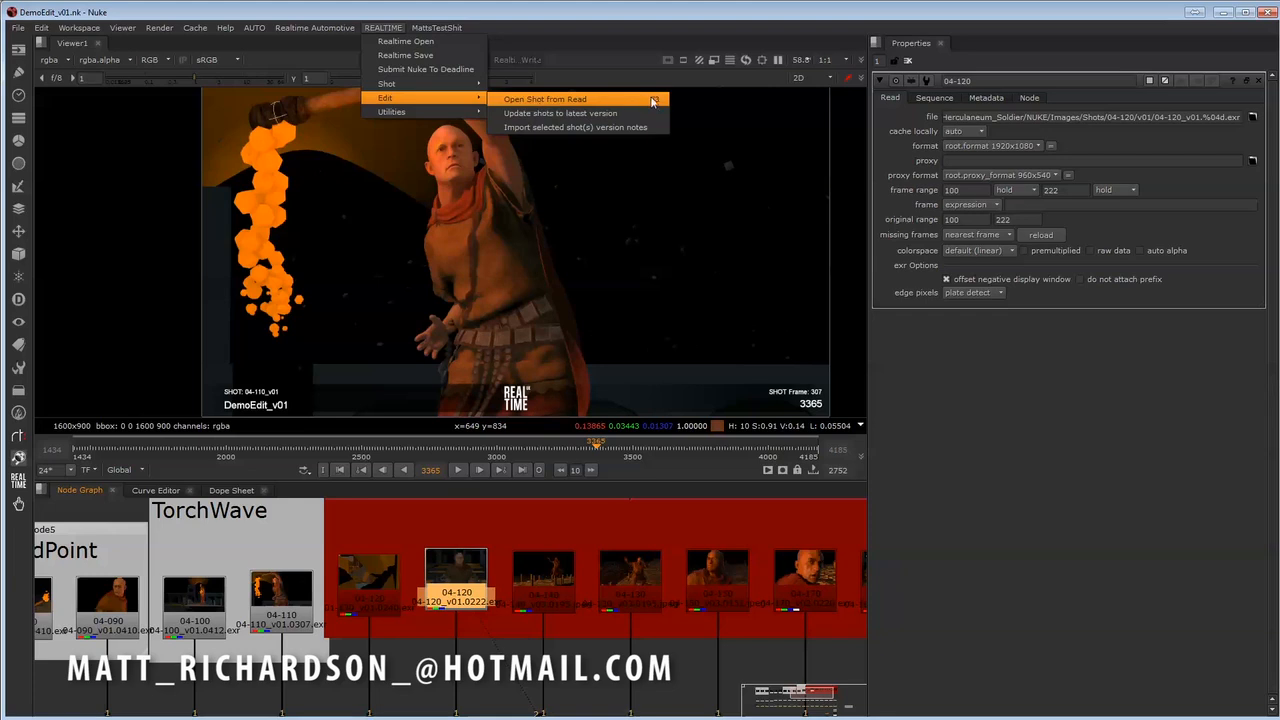
pyautogui.click(470, 583)
pyautogui.click(470, 583)
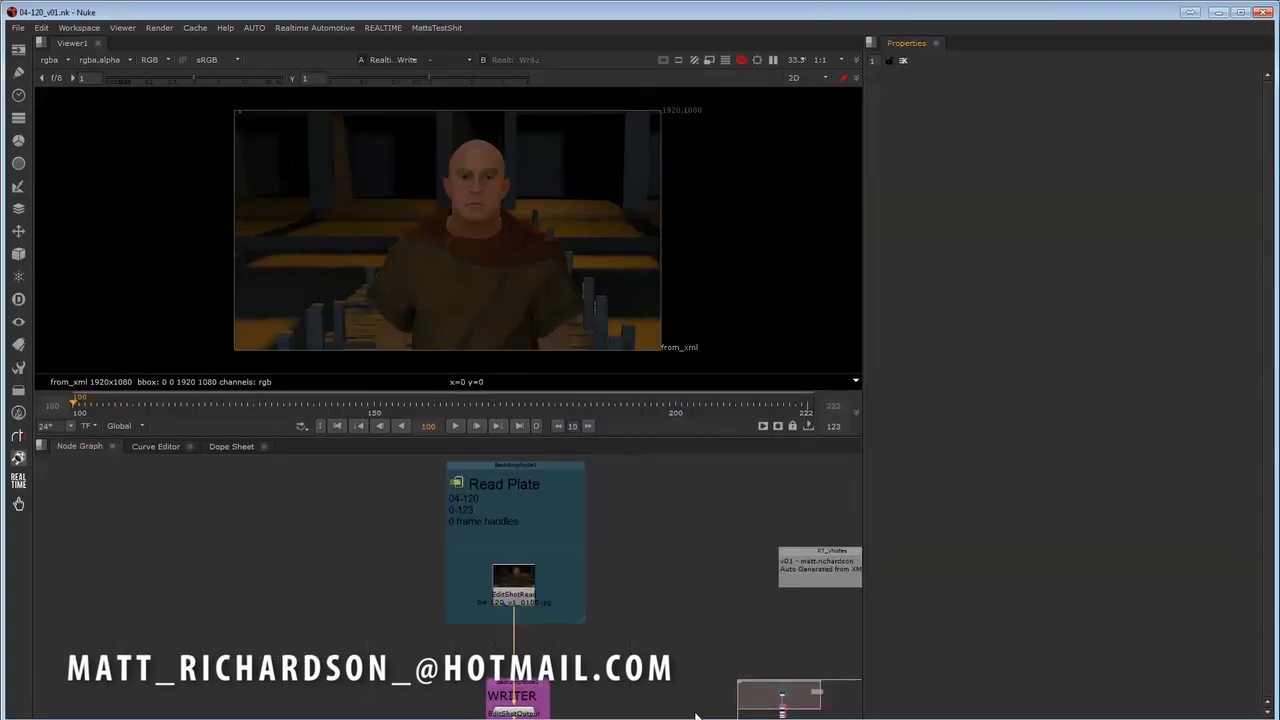
# - Examine the shot script's Read Plate and WRITER nodes, and scrub the shot to frame 137
pyautogui.moveTo(598, 613); pyautogui.dragTo(570, 591, button='middle')
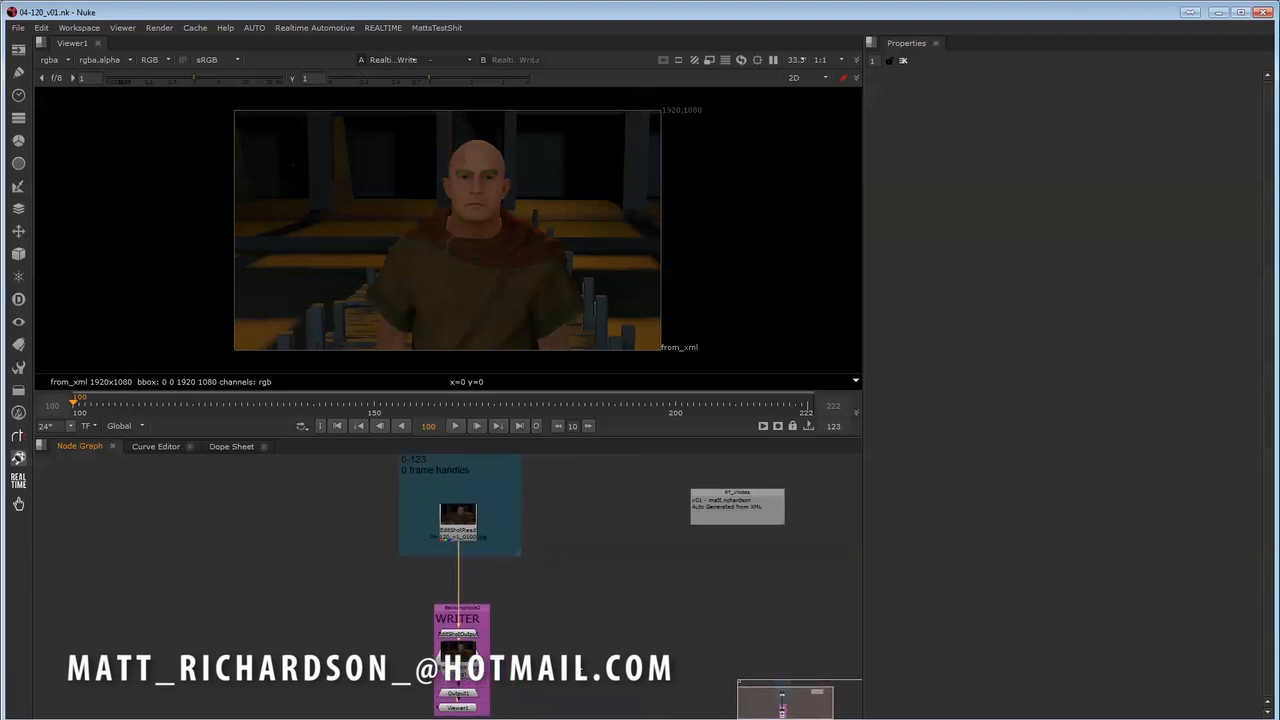
pyautogui.moveTo(615, 649); pyautogui.dragTo(570, 634, button='middle')
pyautogui.moveTo(597, 546); pyautogui.dragTo(576, 548, button='middle')
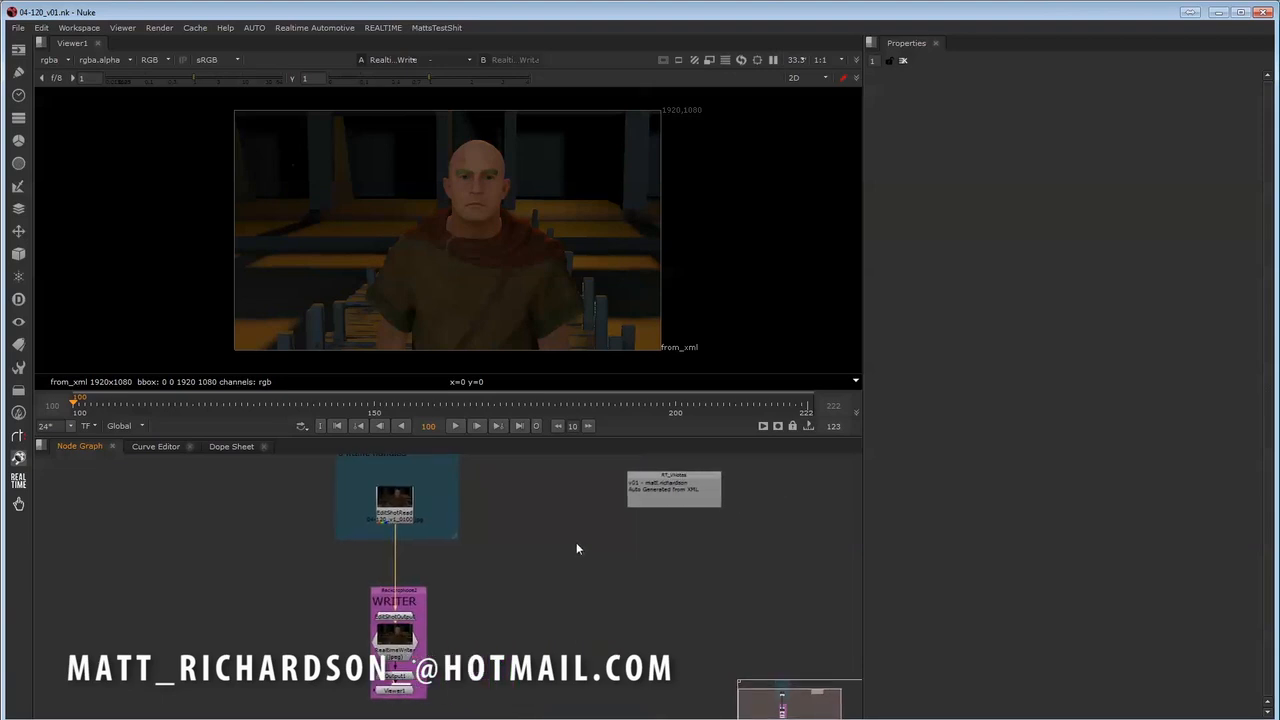
pyautogui.moveTo(672, 618); pyautogui.dragTo(614, 639, button='middle')
pyautogui.moveTo(222, 404); pyautogui.dragTo(296, 402)
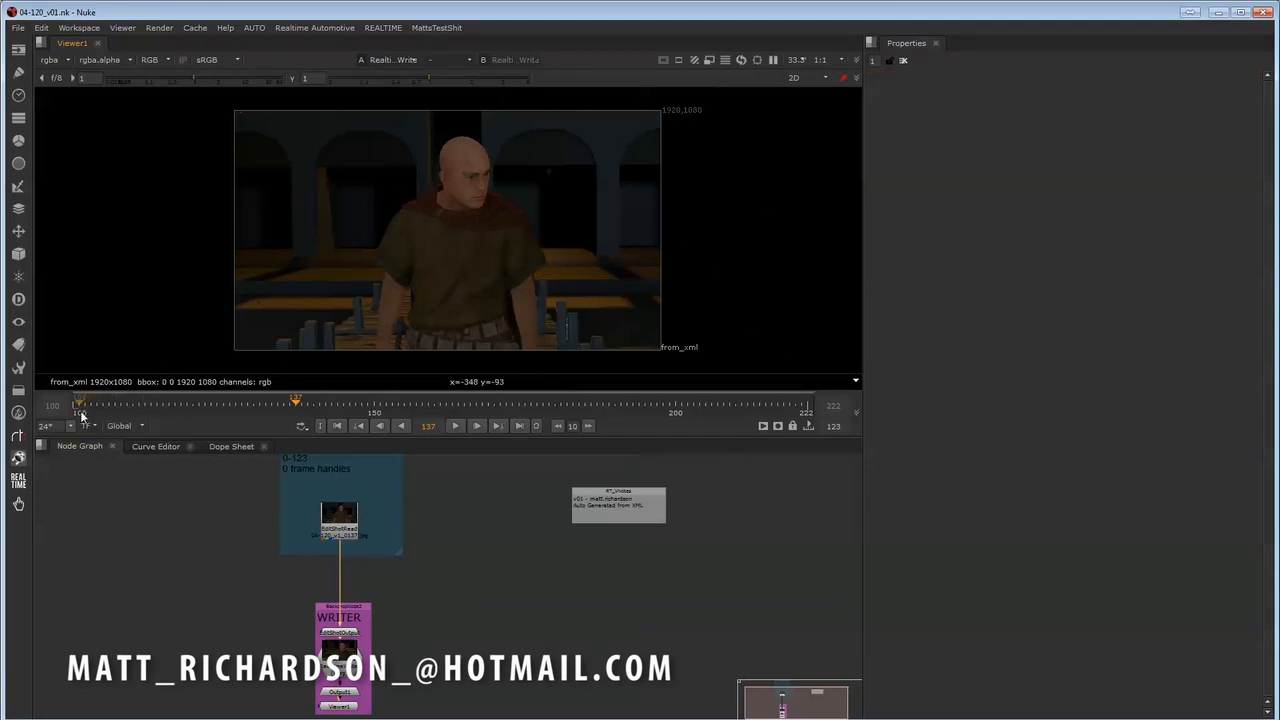
pyautogui.moveTo(496, 562); pyautogui.dragTo(509, 562, button='middle')
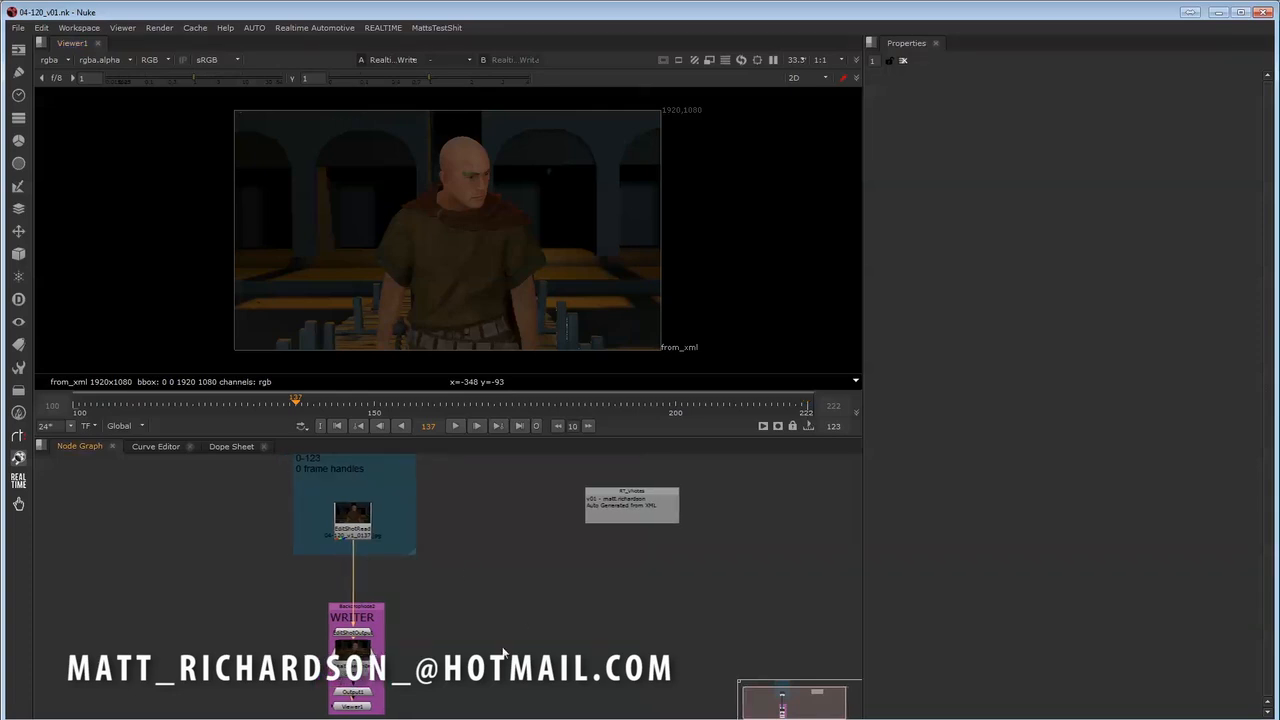
# - Move the RT_VNotes version note closer to the Read Plate backdrop in the node graph
pyautogui.moveTo(502, 655); pyautogui.dragTo(438, 617, button='middle')
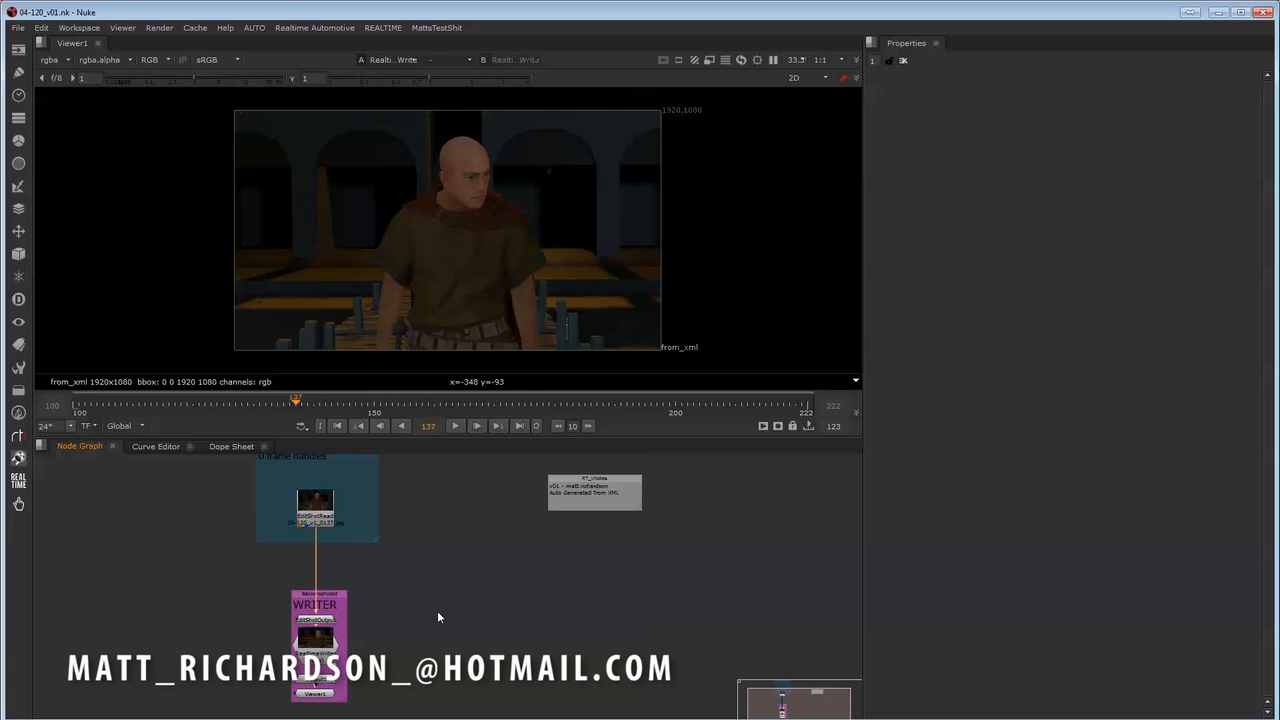
pyautogui.scroll(-2, 450, 615)
pyautogui.moveTo(472, 608); pyautogui.dragTo(468, 626, button='middle')
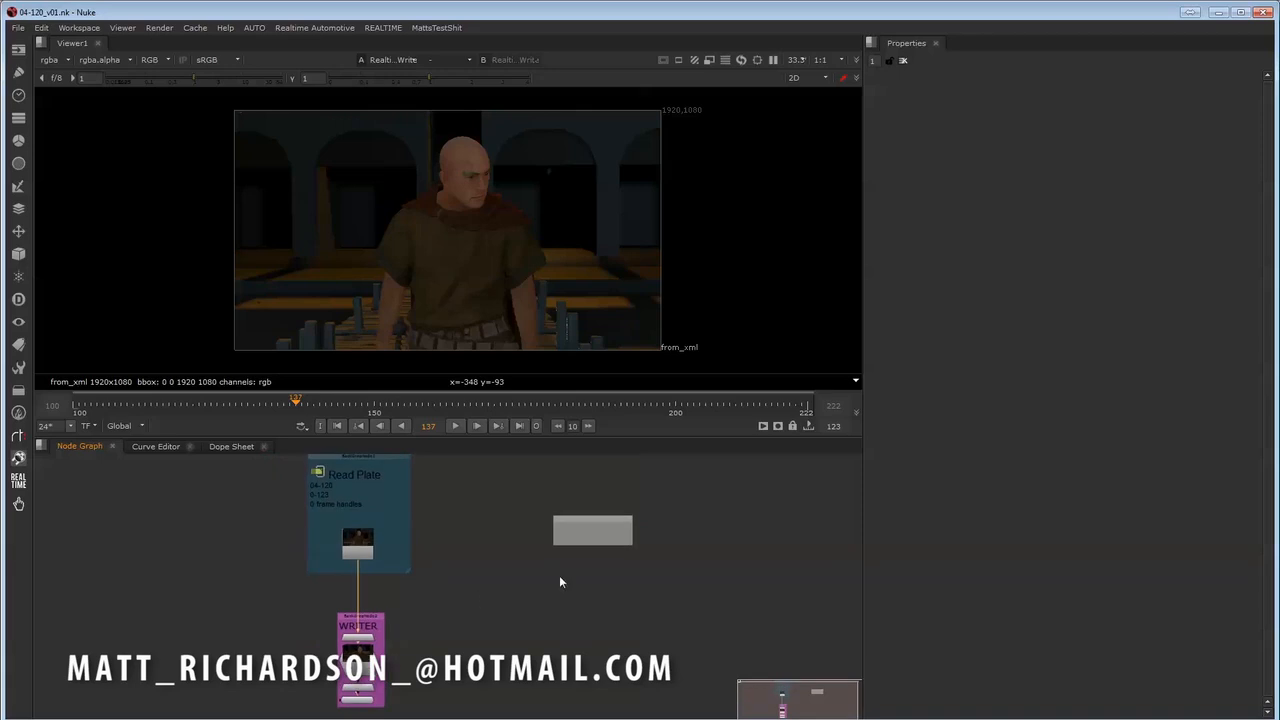
pyautogui.scroll(3, 562, 573)
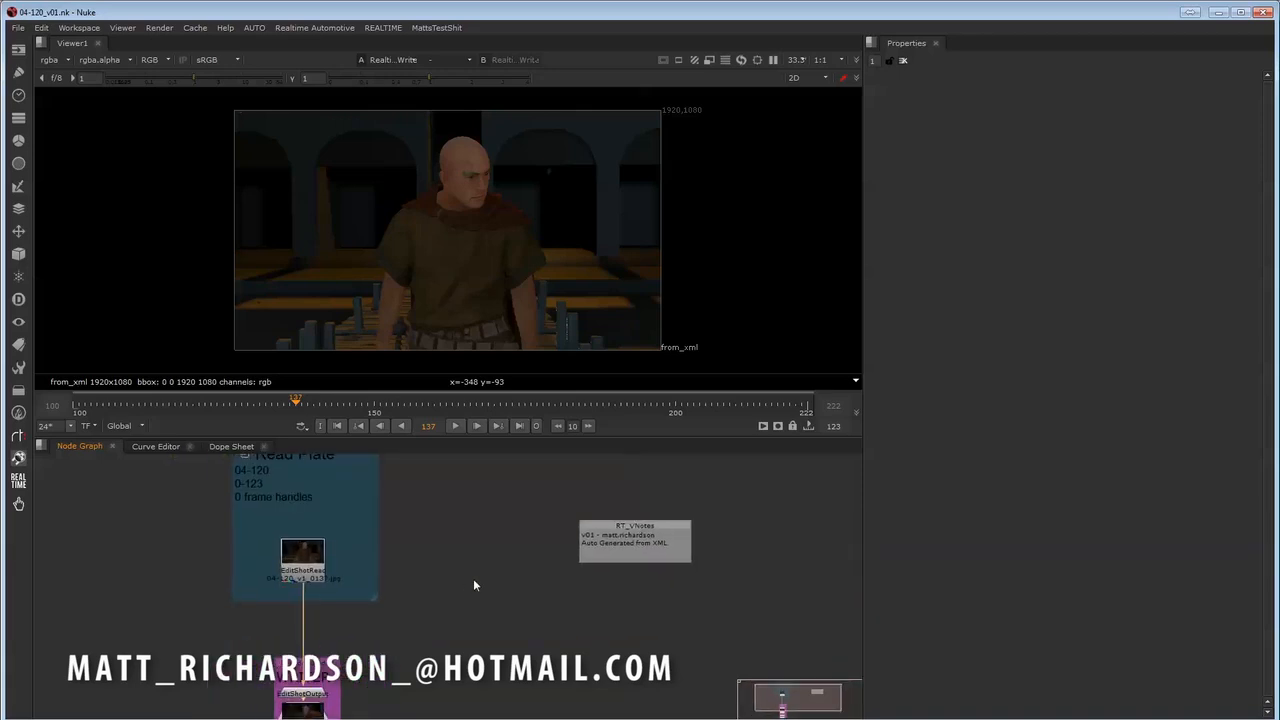
pyautogui.moveTo(619, 528); pyautogui.dragTo(471, 533)
pyautogui.moveTo(474, 622); pyautogui.dragTo(609, 620, button='middle')
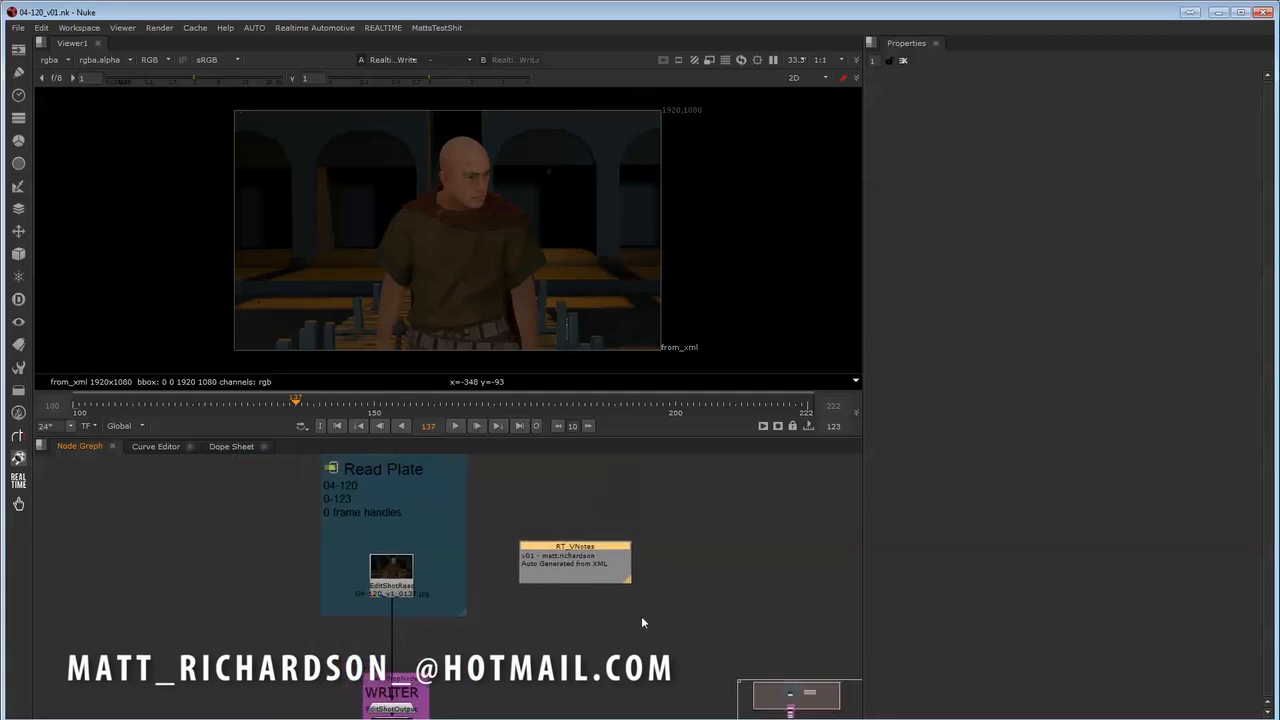
# - Move the RT_VNotes version note farther away from the Read Plate backdrop to free space in the node graph
pyautogui.click(609, 536)
pyautogui.click(582, 550)
pyautogui.moveTo(573, 599); pyautogui.dragTo(655, 589, button='middle')
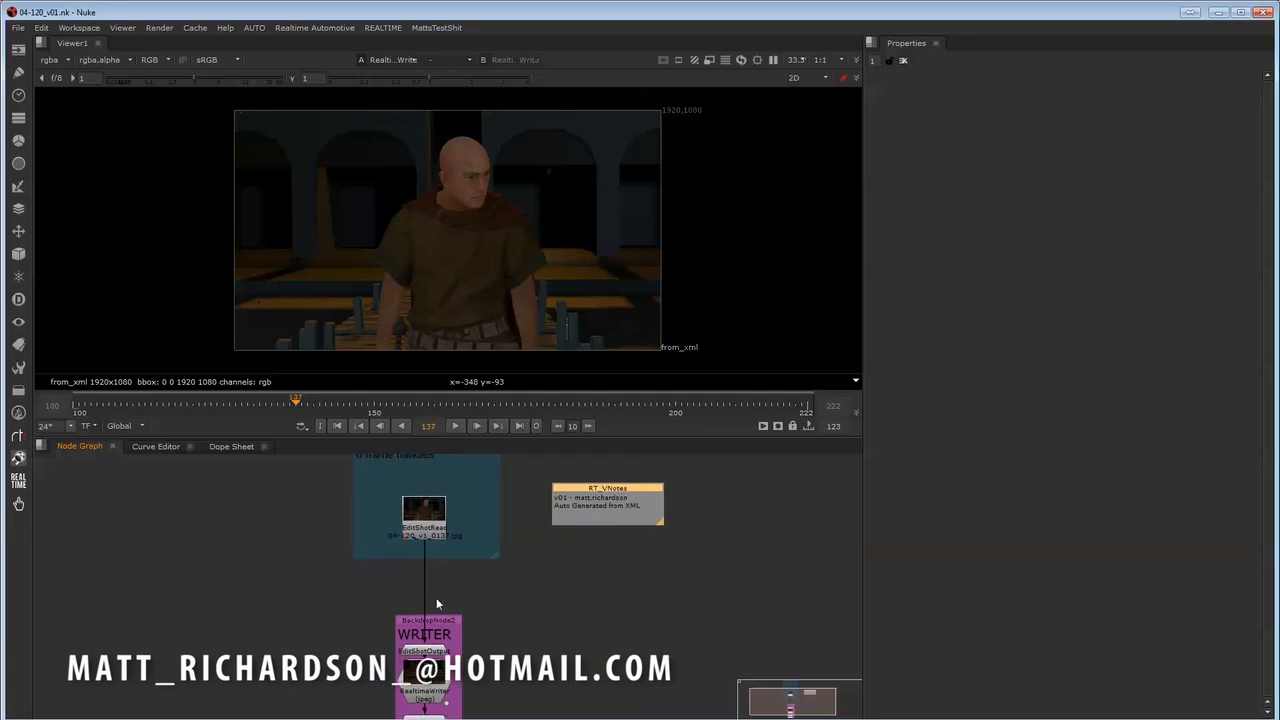
pyautogui.moveTo(471, 654); pyautogui.dragTo(474, 628, button='middle')
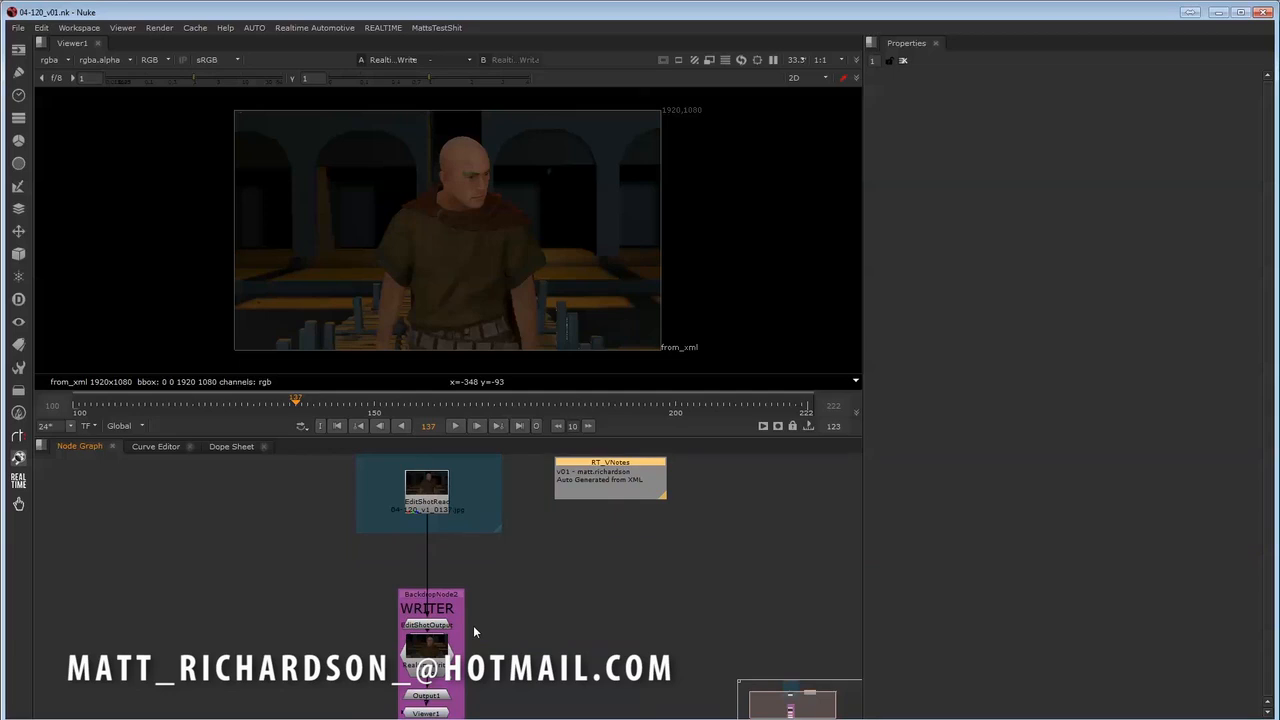
pyautogui.moveTo(638, 640); pyautogui.dragTo(517, 588, button='middle')
pyautogui.scroll(-1, 605, 659)
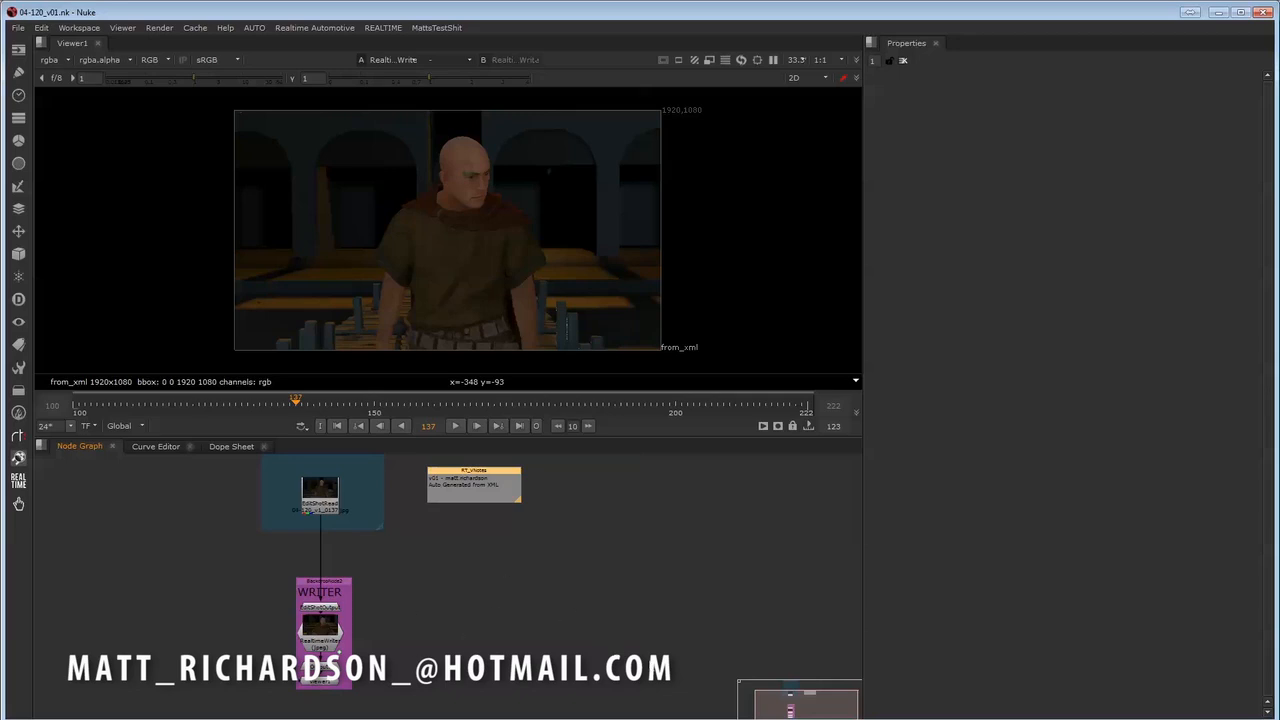
pyautogui.moveTo(507, 576); pyautogui.dragTo(426, 653, button='middle')
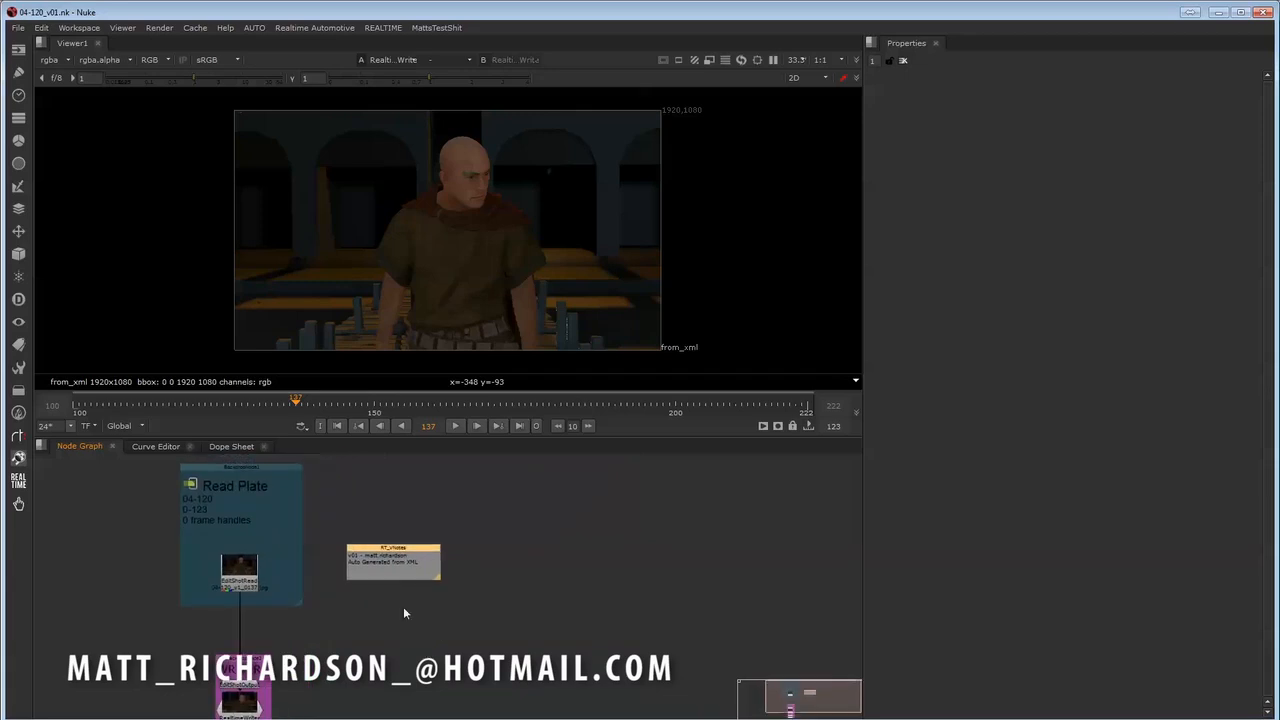
pyautogui.moveTo(406, 549); pyautogui.dragTo(696, 495)
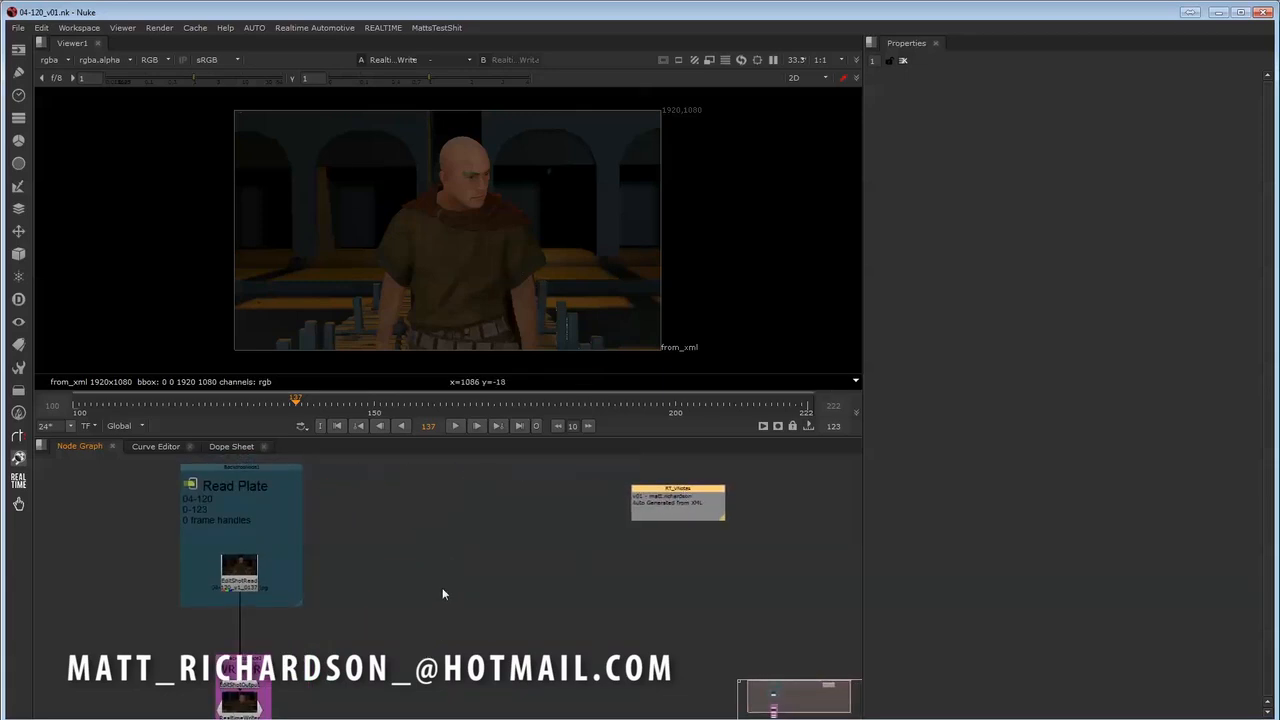
pyautogui.moveTo(429, 614); pyautogui.dragTo(420, 592, button='middle')
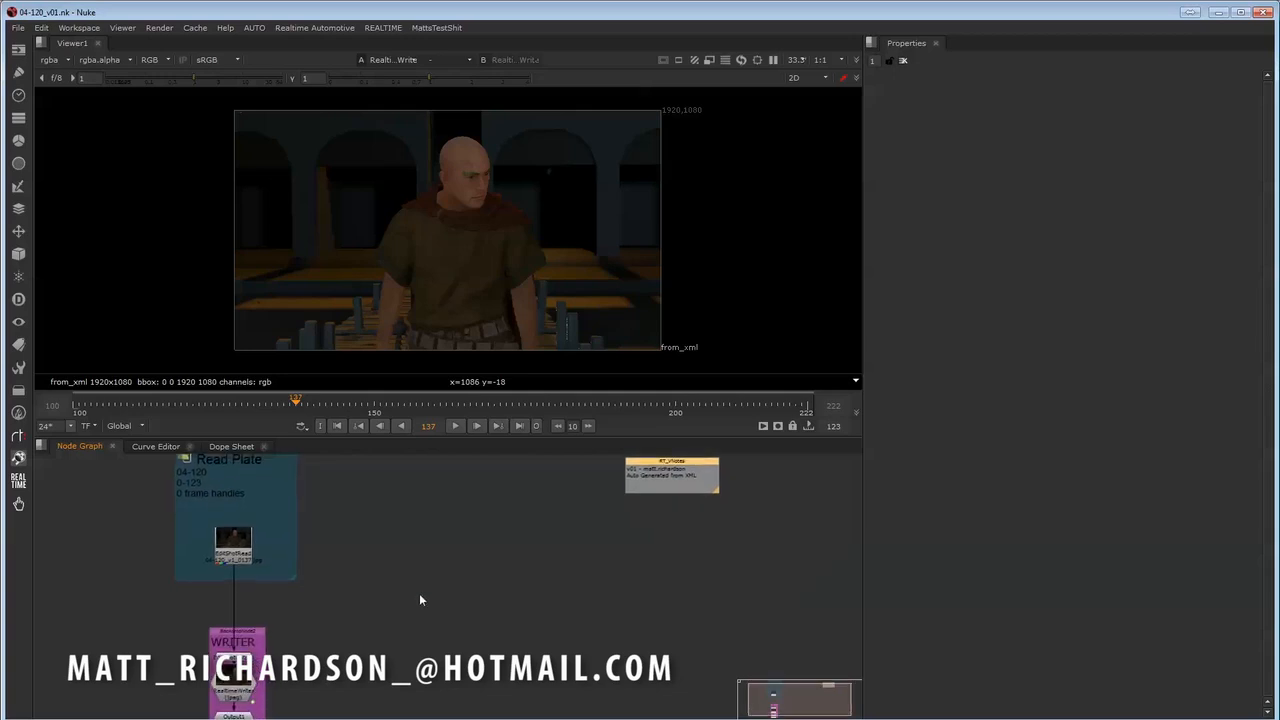
# - Import the shot's 3ds Max renders for v2 only, excluding v1 and v2Fog
pyautogui.click(384, 28)
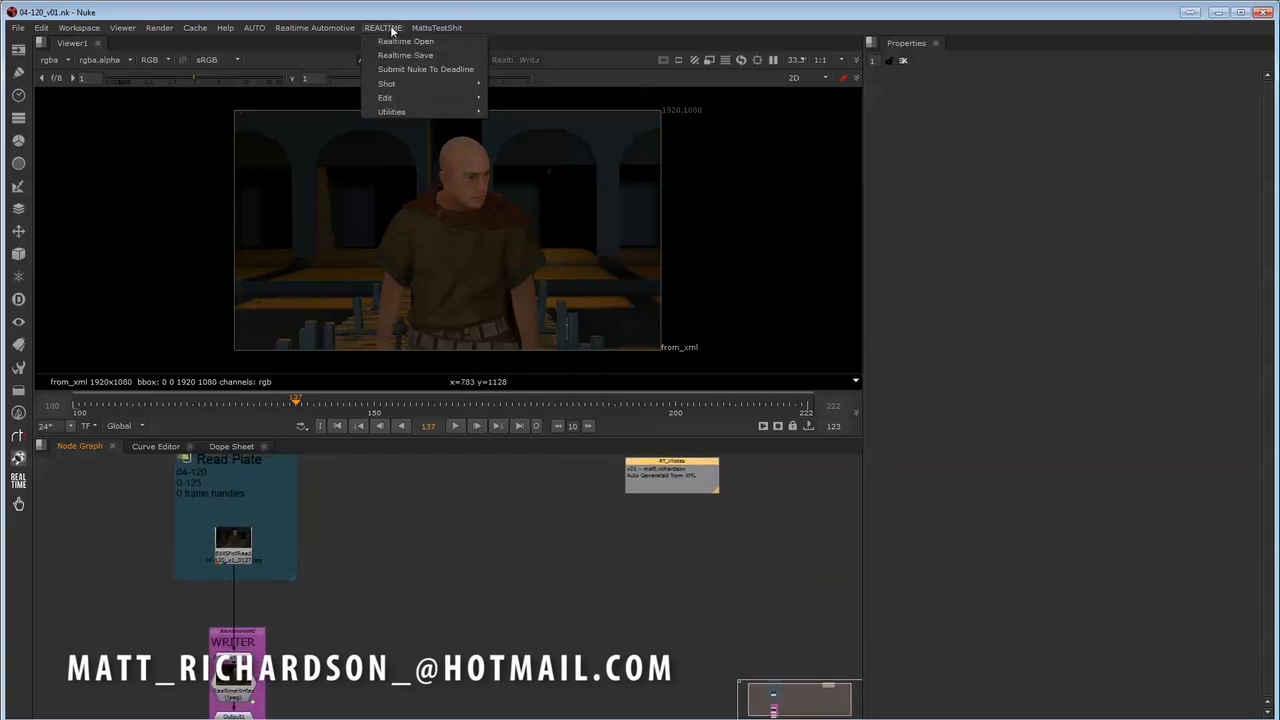
pyautogui.moveTo(401, 86)
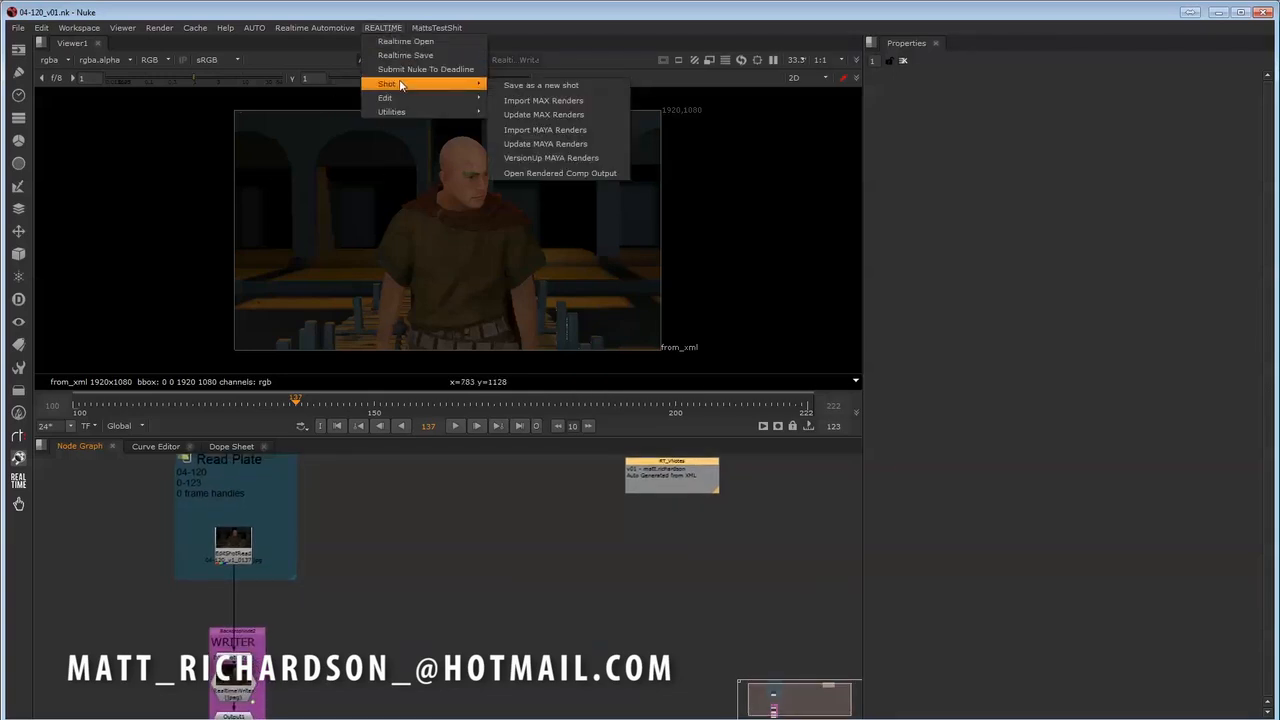
pyautogui.click(568, 101)
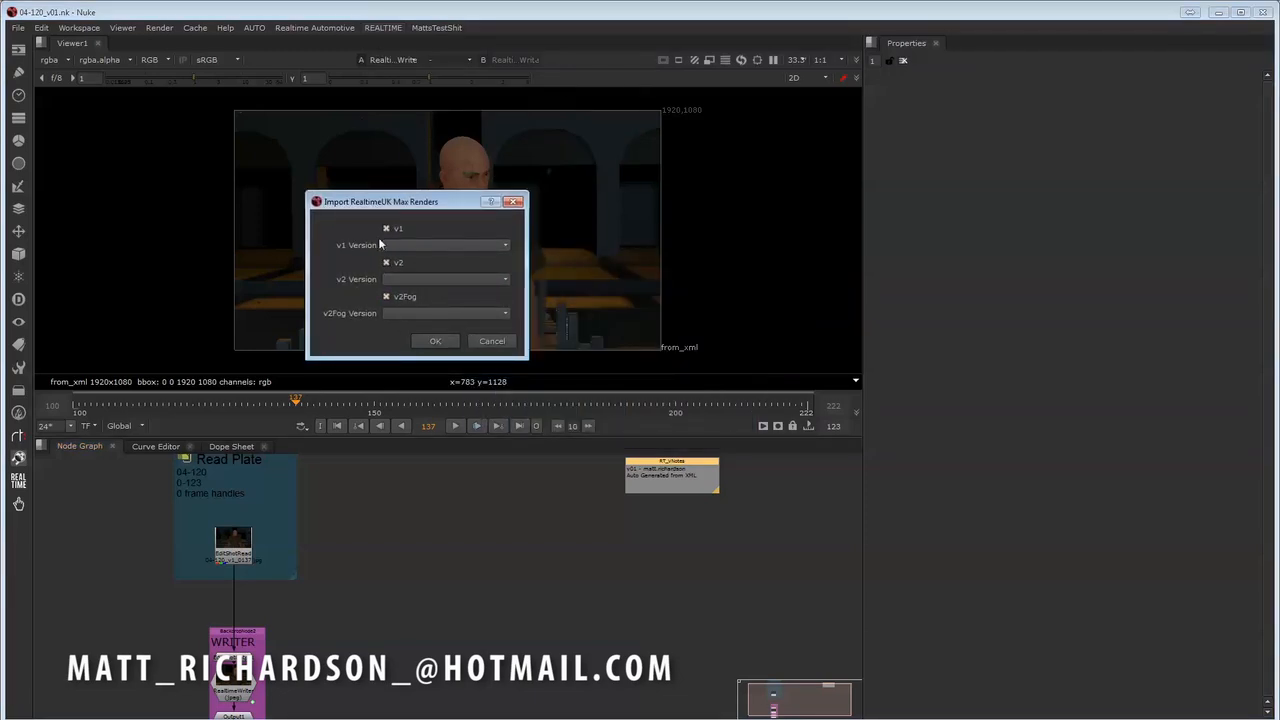
pyautogui.click(387, 298)
pyautogui.click(386, 229)
pyautogui.click(441, 343)
# - Show the imported RGB_color render in the viewer and move its node out of the passes to beside the Read Plate backdrop
pyautogui.moveTo(786, 485); pyautogui.dragTo(470, 492, button='middle')
pyautogui.moveTo(619, 476); pyautogui.dragTo(260, 510)
pyautogui.moveTo(214, 516); pyautogui.dragTo(303, 476, button='middle')
pyautogui.scroll(-1, 317, 492)
pyautogui.click(480, 583)
pyautogui.moveTo(593, 600); pyautogui.dragTo(543, 577, button='middle')
pyautogui.scroll(-1, 396, 600)
pyautogui.click(610, 524)
pyautogui.press('1')
pyautogui.moveTo(610, 528); pyautogui.dragTo(152, 532)
pyautogui.moveTo(152, 532); pyautogui.dragTo(341, 513, button='middle')
# - Scrub the RGB_color render to frame 194 and return to frame 137 to review the animation
pyautogui.scroll(1, 341, 576)
pyautogui.scroll(1, 341, 513)
pyautogui.moveTo(320, 404); pyautogui.dragTo(504, 407)
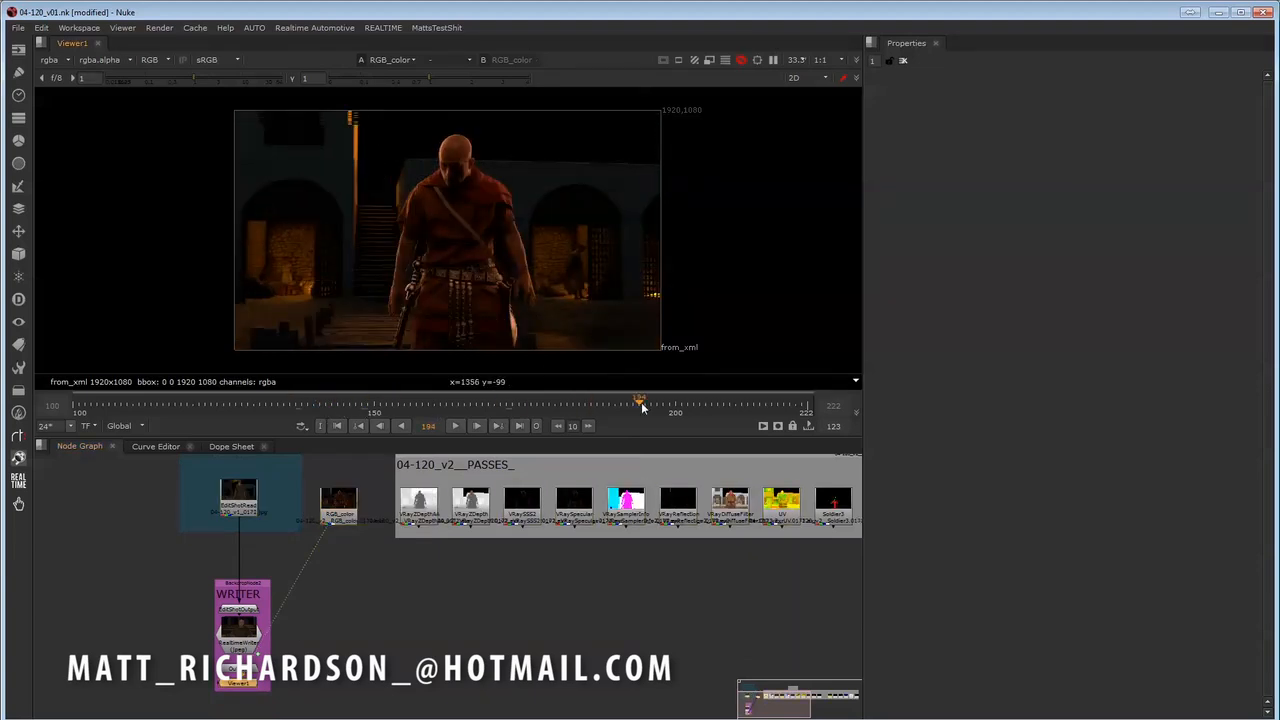
pyautogui.click(297, 406)
# - Connect the WRITER input to RGB_color instead of the plate read, and place the WRITER group beneath the RGB_color node
pyautogui.moveTo(332, 555); pyautogui.dragTo(393, 579, button='middle')
pyautogui.click(398, 580)
pyautogui.scroll(1, 393, 579)
pyautogui.middleClick(393, 579)
pyautogui.moveTo(235, 585); pyautogui.dragTo(394, 564, button='middle')
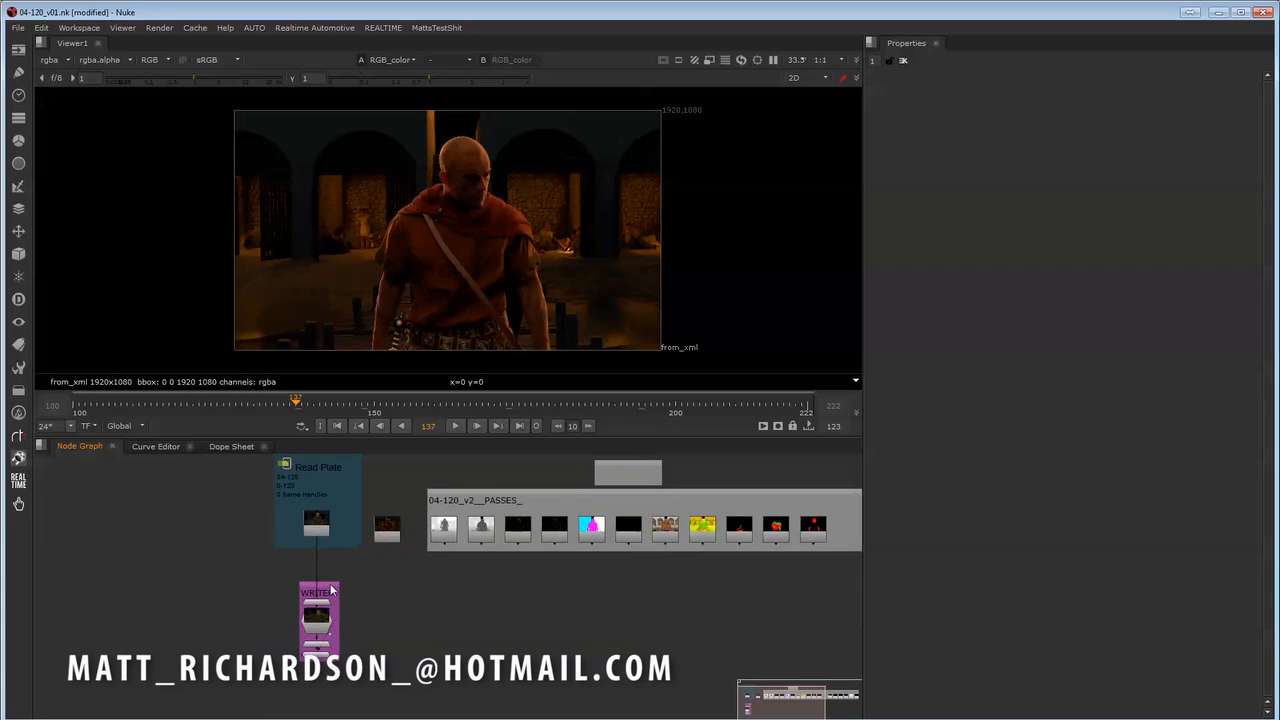
pyautogui.moveTo(329, 587); pyautogui.dragTo(362, 604)
pyautogui.moveTo(336, 550); pyautogui.dragTo(385, 536)
pyautogui.moveTo(423, 573); pyautogui.dragTo(404, 585, button='middle')
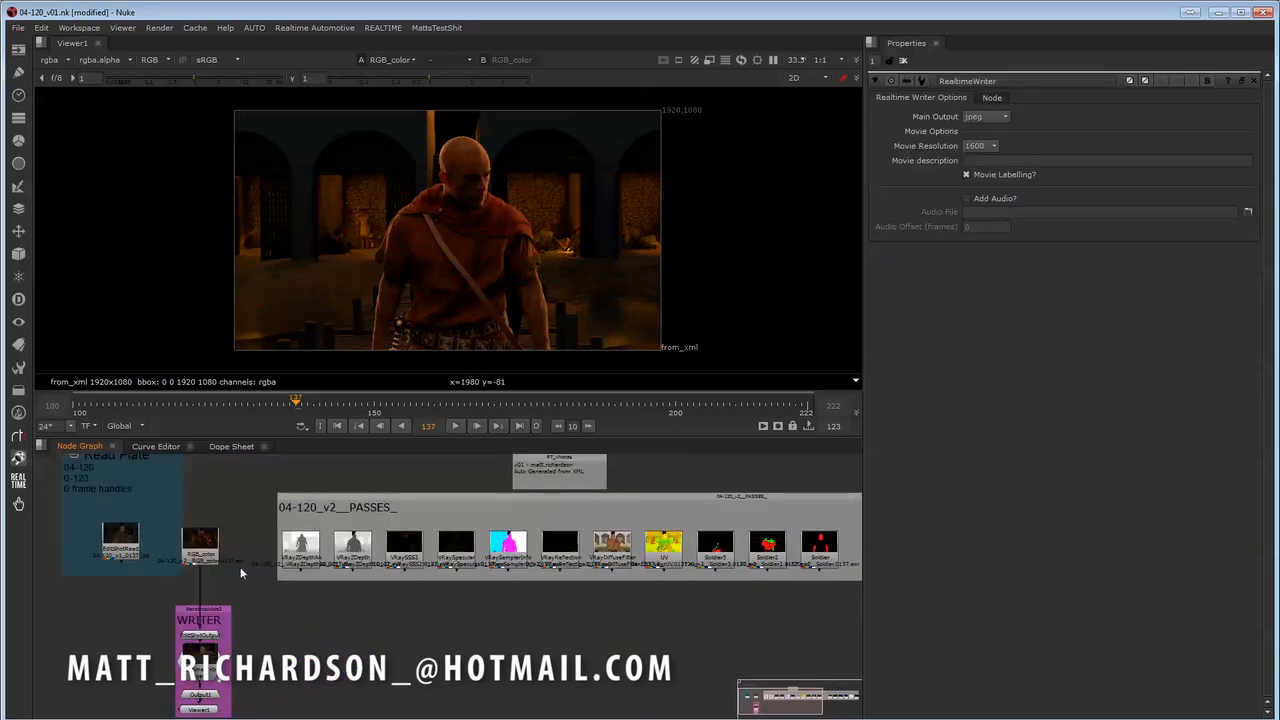
pyautogui.moveTo(194, 550)
pyautogui.mouseDown()
pyautogui.moveTo(209, 553)
pyautogui.moveTo(194, 549)
pyautogui.mouseUp()
pyautogui.moveTo(249, 630); pyautogui.dragTo(225, 619, button='middle')
# - Open the RealtimeWriter node's properties and save the script with Realtime Save, using the version comment FirstRender
pyautogui.click(305, 640)
pyautogui.moveTo(352, 625); pyautogui.dragTo(352, 633, button='middle')
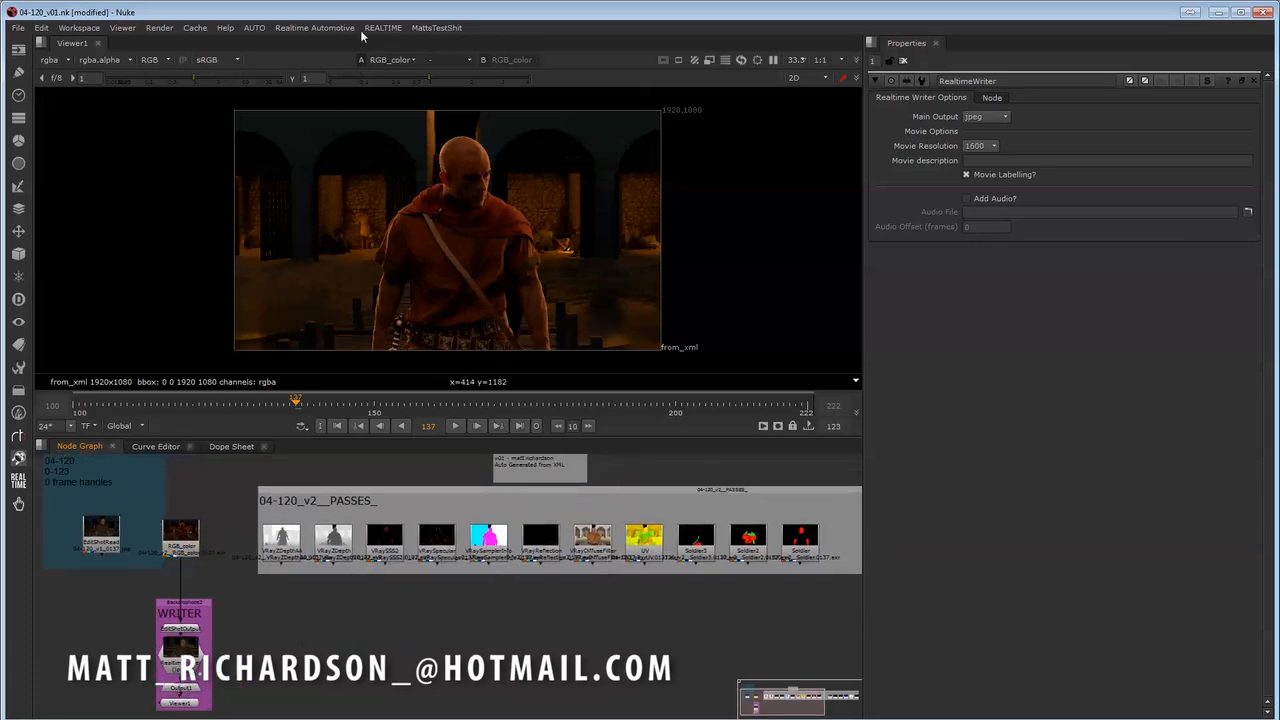
pyautogui.click(389, 29)
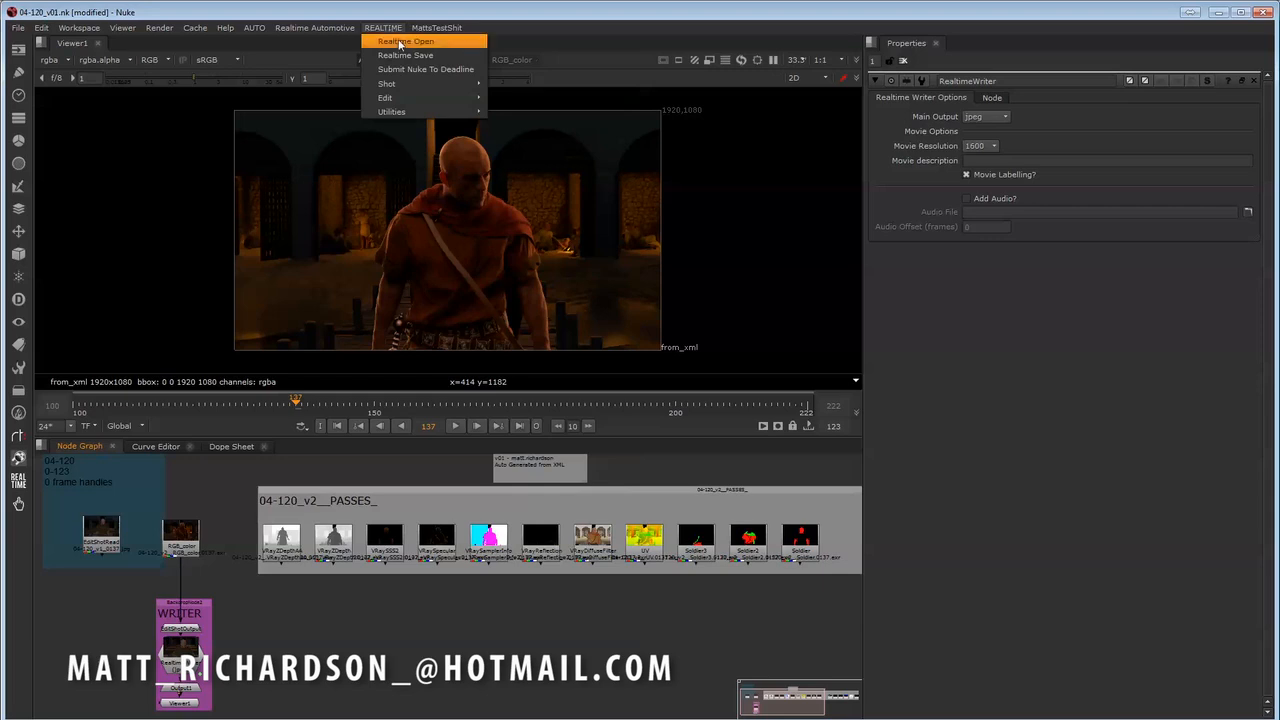
pyautogui.click(400, 56)
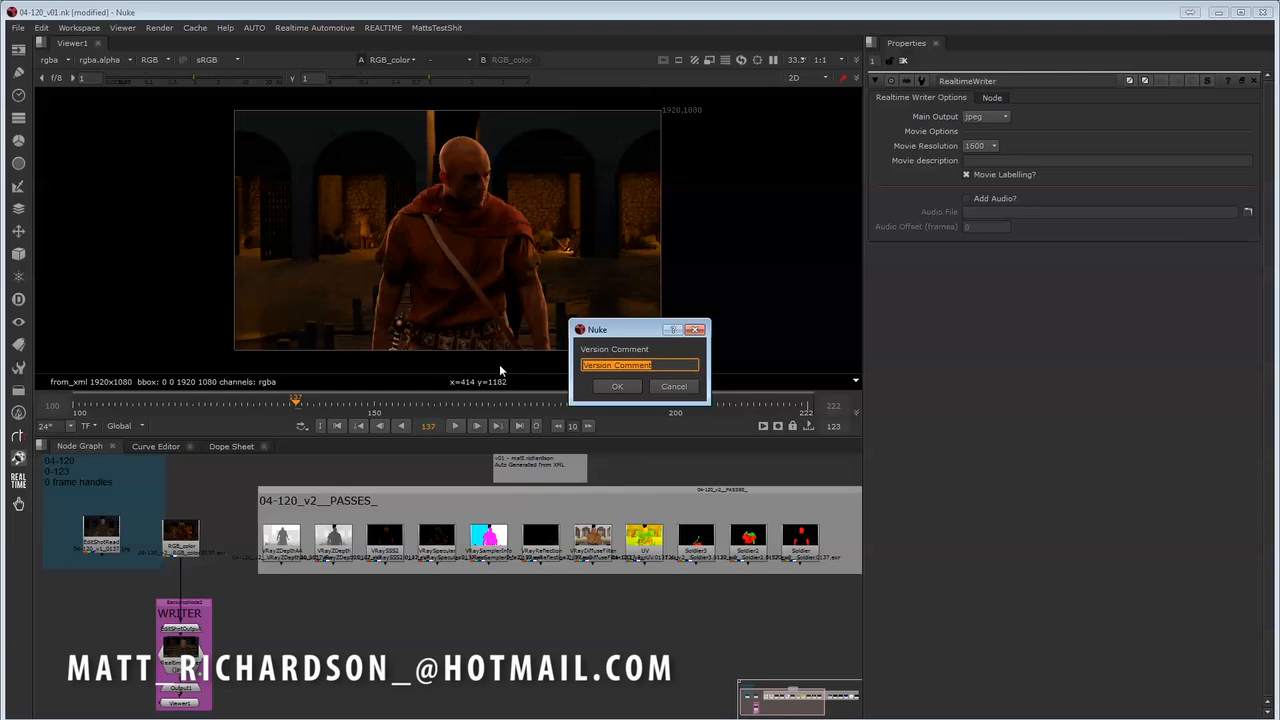
pyautogui.write('FirstRender')
pyautogui.click(618, 386)
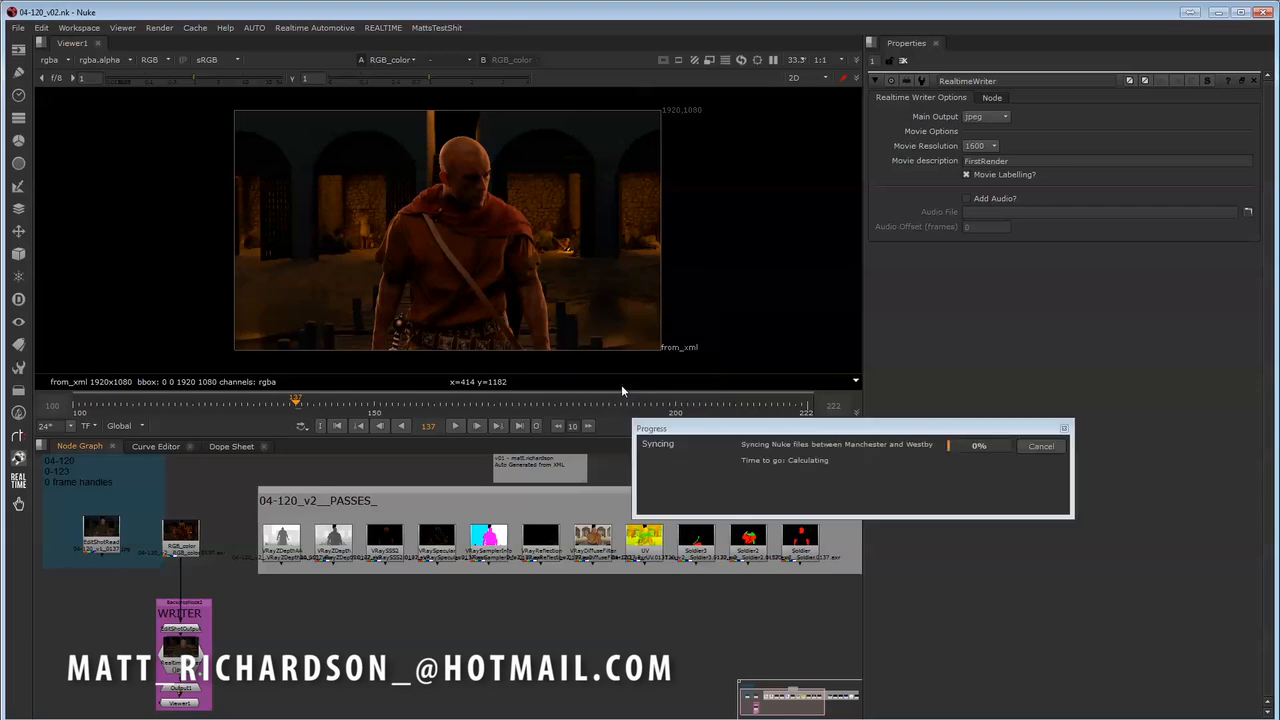
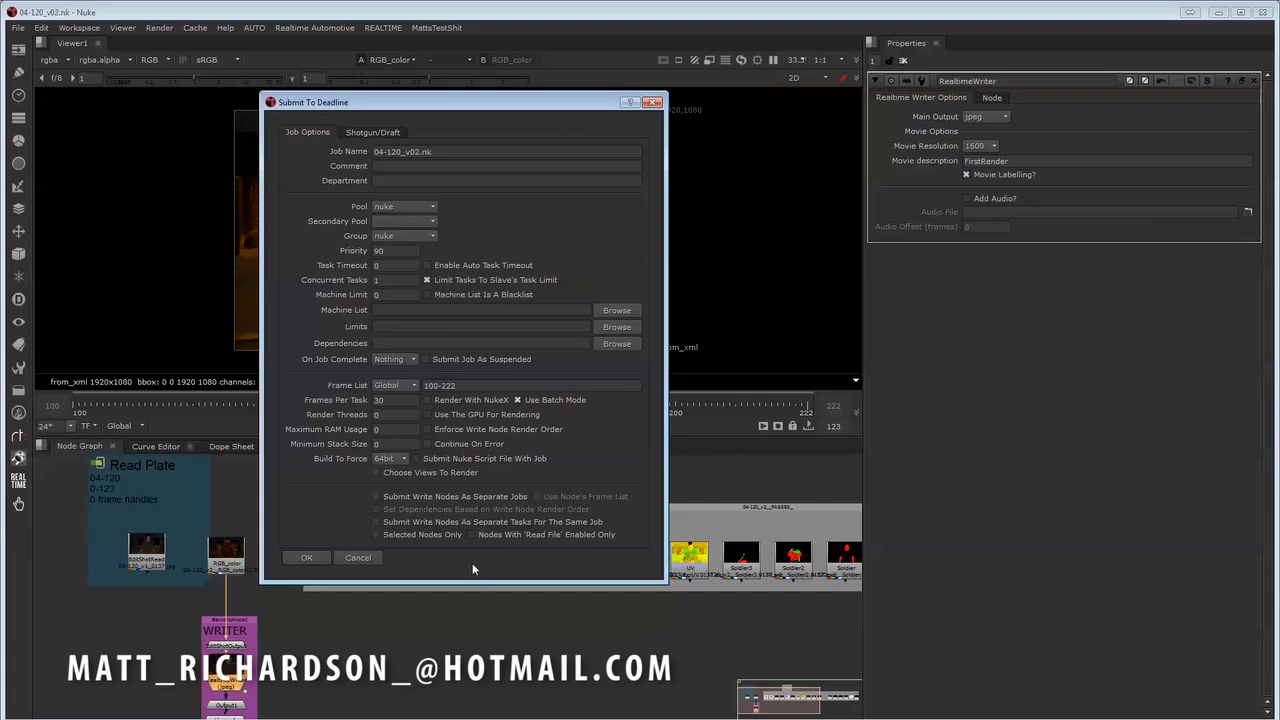
# - Submit 04-120_v02.nk to Deadline for frames 100-222 and check its render and DRAFT jobs in Deadline Monitor
pyautogui.click(305, 557)
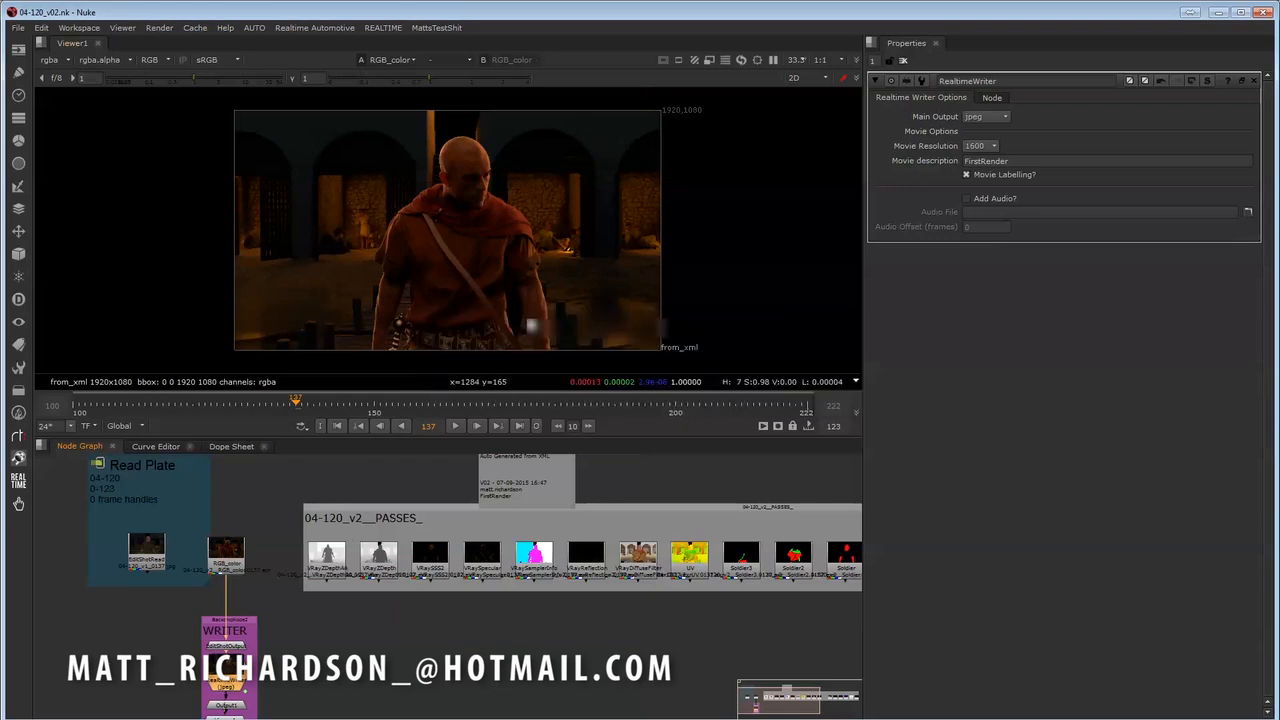
pyautogui.click(640, 420)
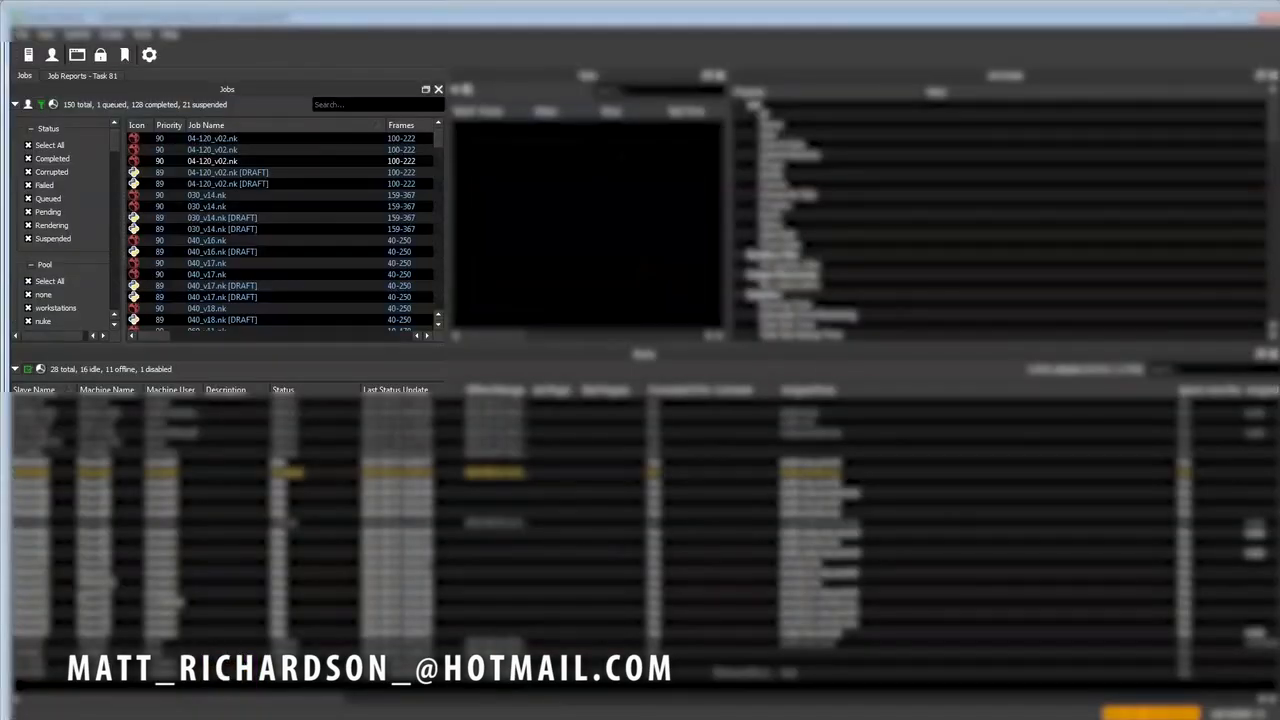
pyautogui.click(220, 162)
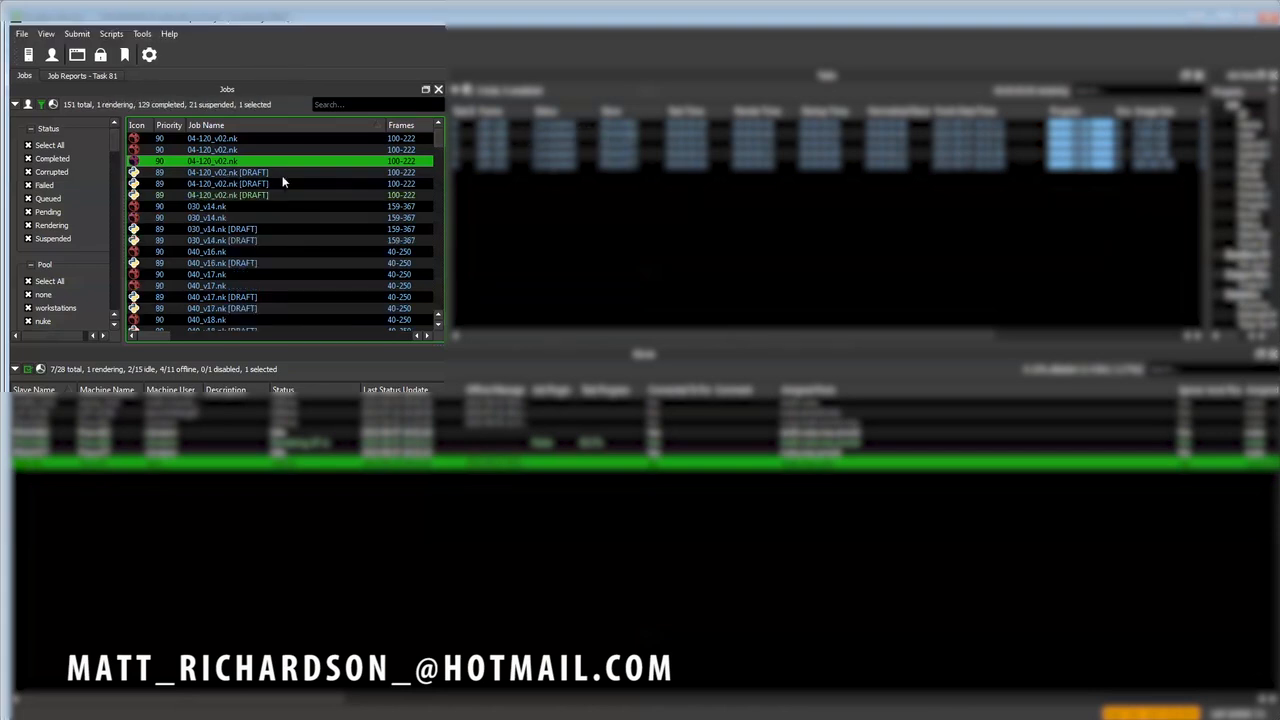
pyautogui.click(258, 195)
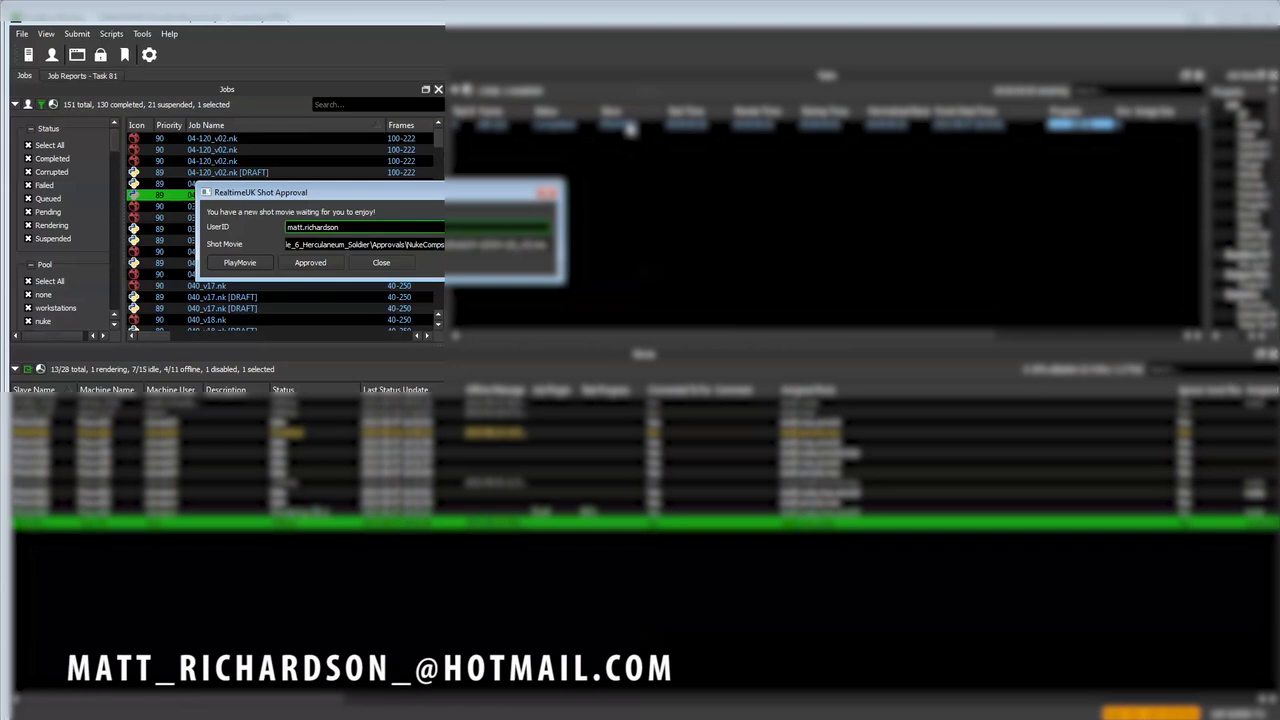
# - Play the 04-120_v02.mov shot movie from the Shot Approval dialog in VLC, review it and close the player
pyautogui.moveTo(302, 194); pyautogui.dragTo(420, 178)
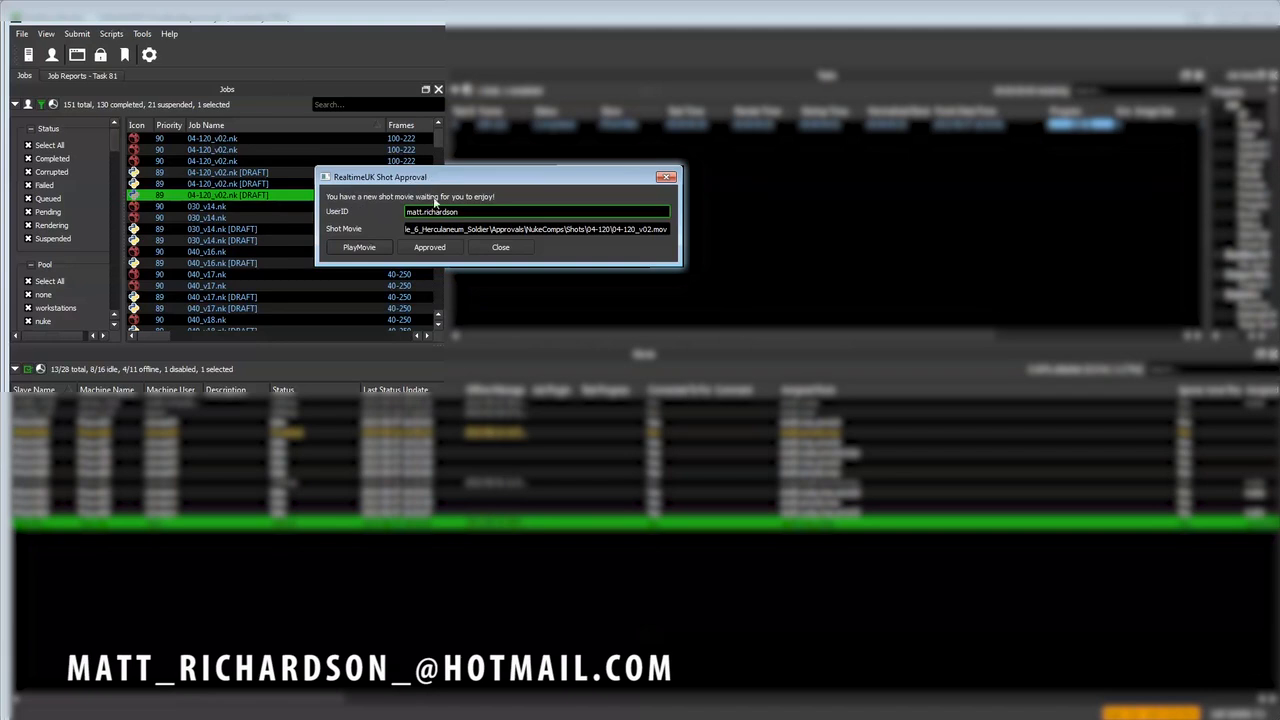
pyautogui.moveTo(497, 180); pyautogui.dragTo(509, 178)
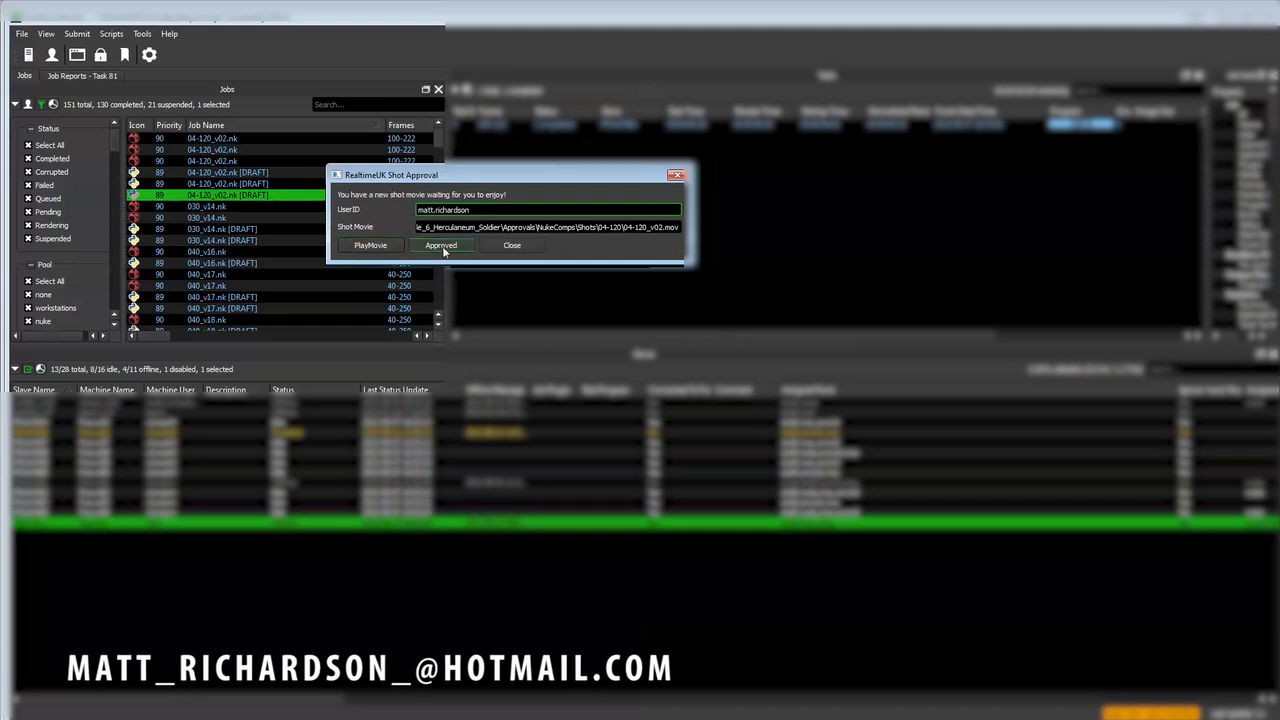
pyautogui.click(381, 246)
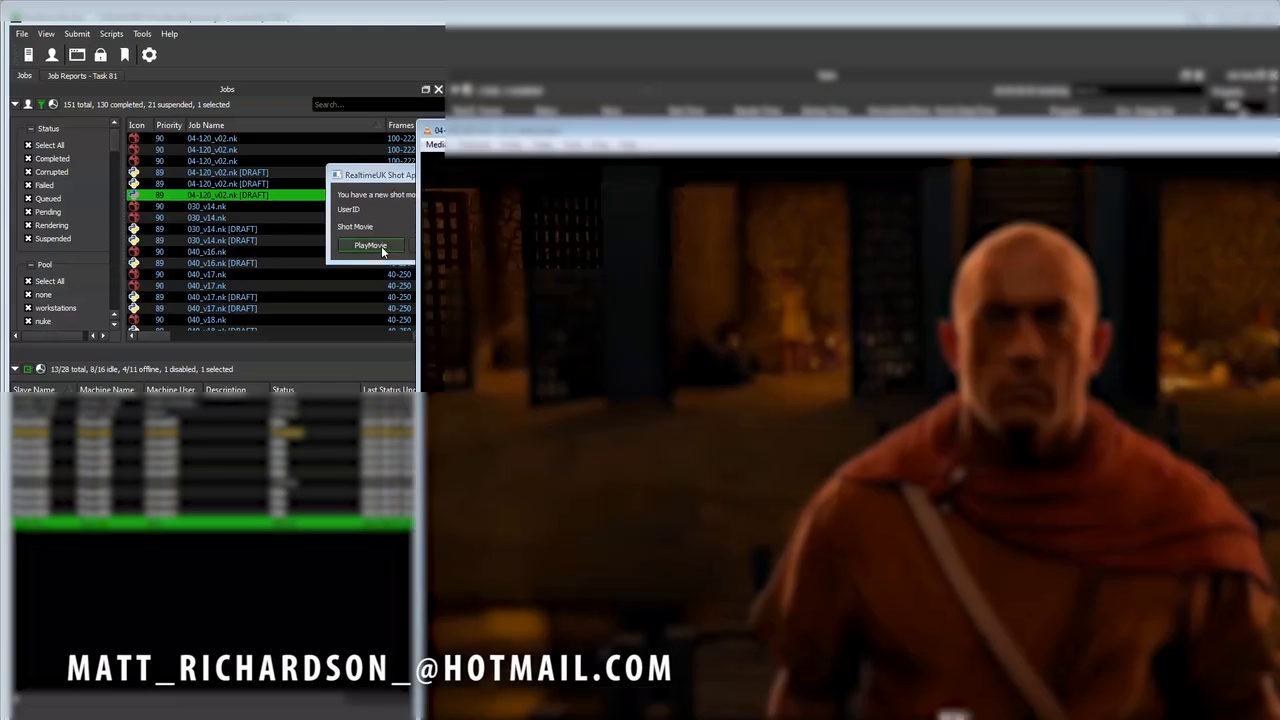
pyautogui.moveTo(640, 60); pyautogui.dragTo(217, 66)
pyautogui.moveTo(34, 66); pyautogui.dragTo(156, 97)
pyautogui.moveTo(276, 112); pyautogui.dragTo(190, 69)
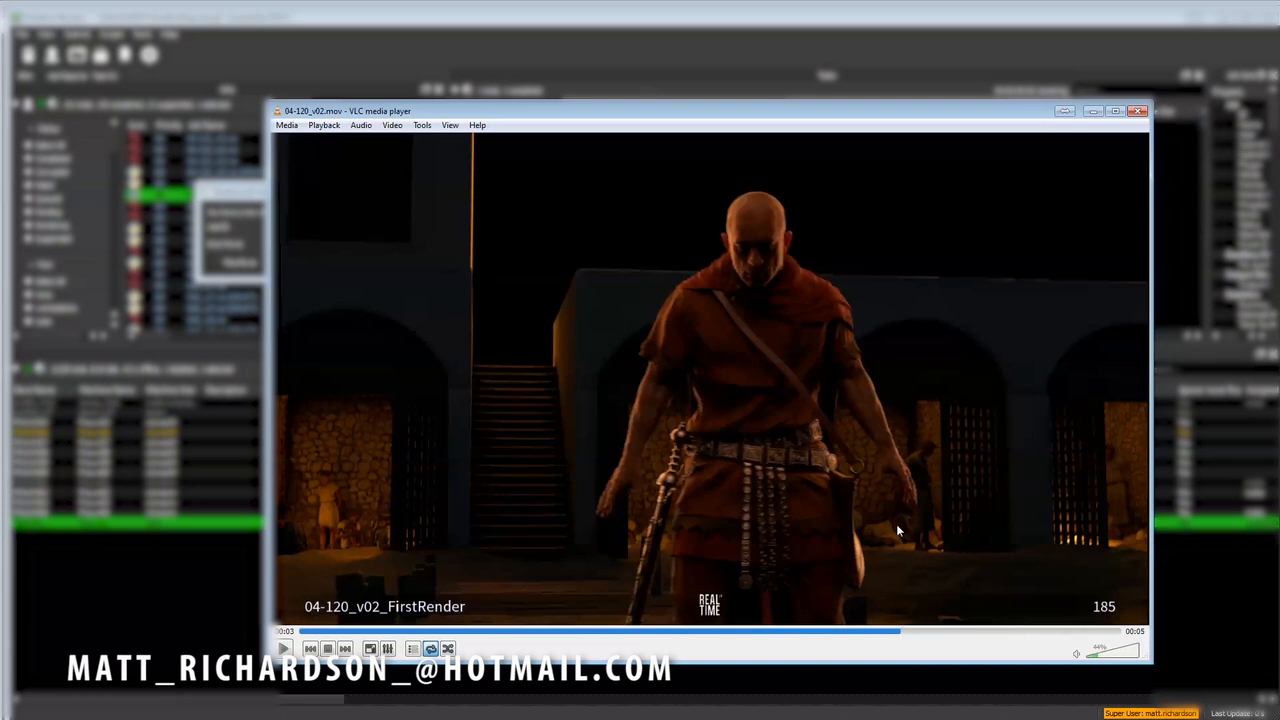
pyautogui.click(1138, 111)
# - Approve the 04-120_v02.mov shot movie and confirm its publishing and notification e-mails
pyautogui.moveTo(330, 203); pyautogui.dragTo(514, 237)
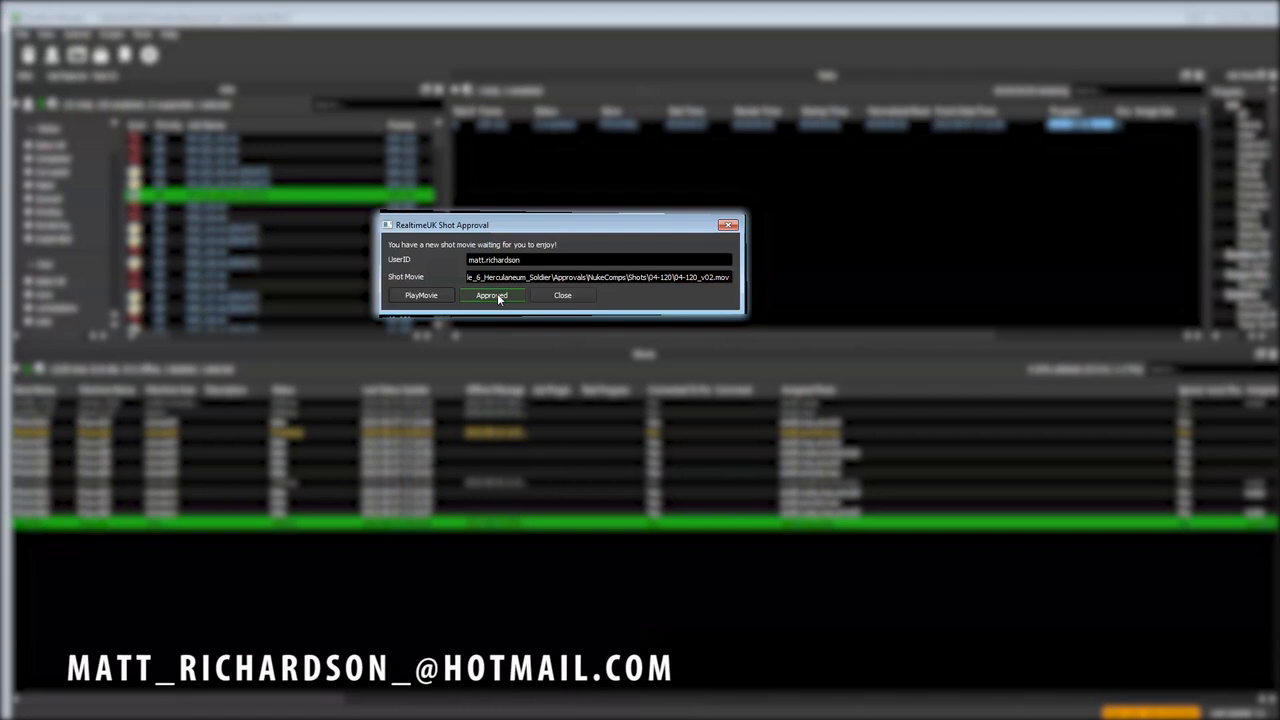
pyautogui.click(497, 295)
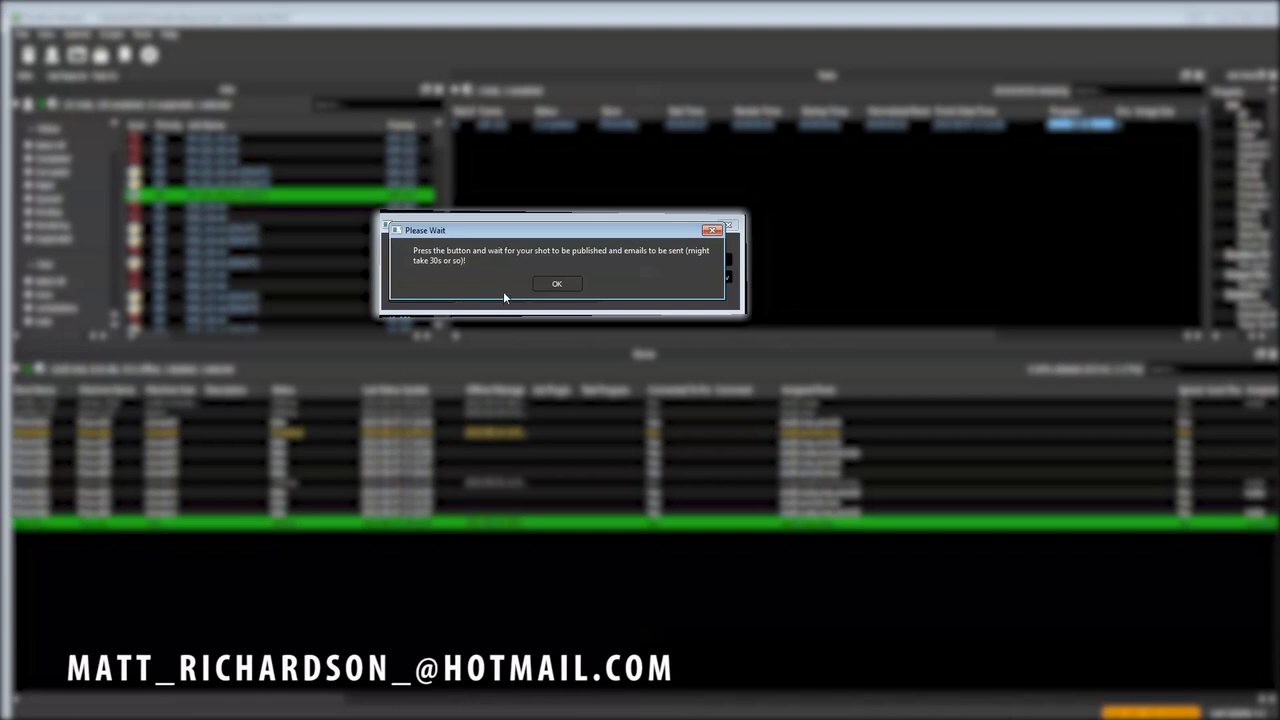
pyautogui.click(557, 284)
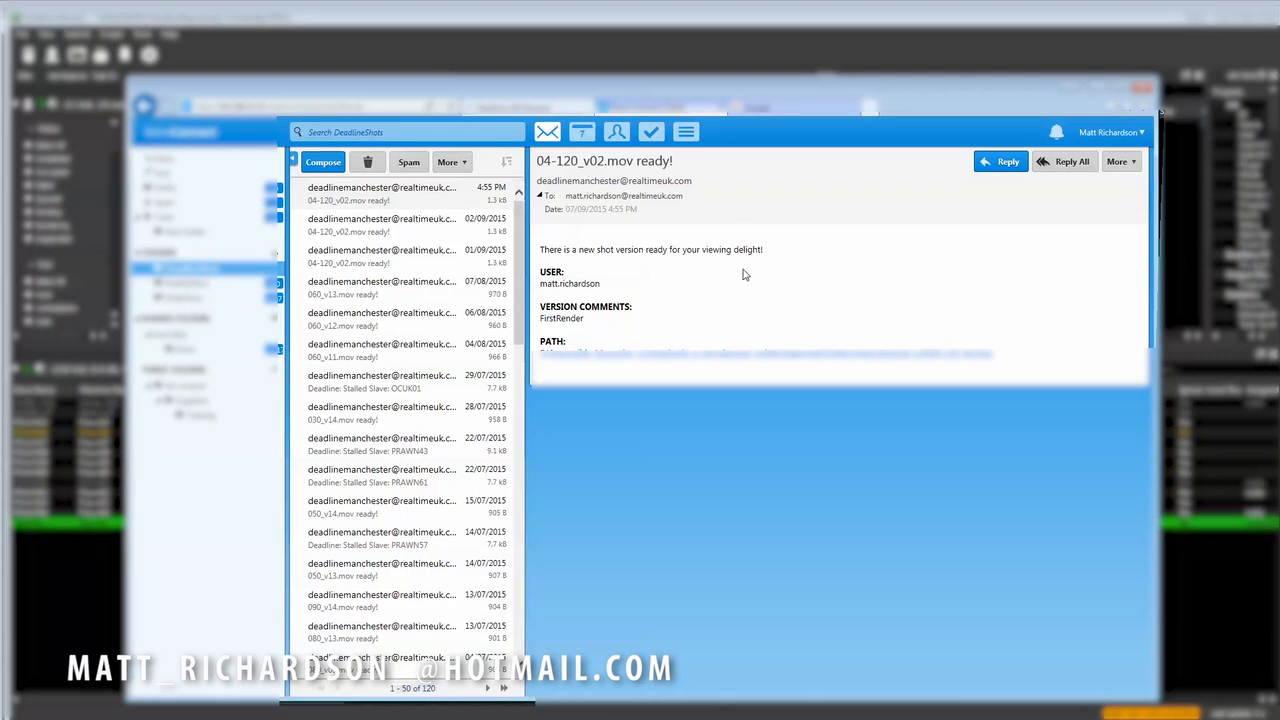
# - Review the user and version comment in the 04-120_v02.mov notification e-mail, and open the newest notification
pyautogui.doubleClick(551, 286)
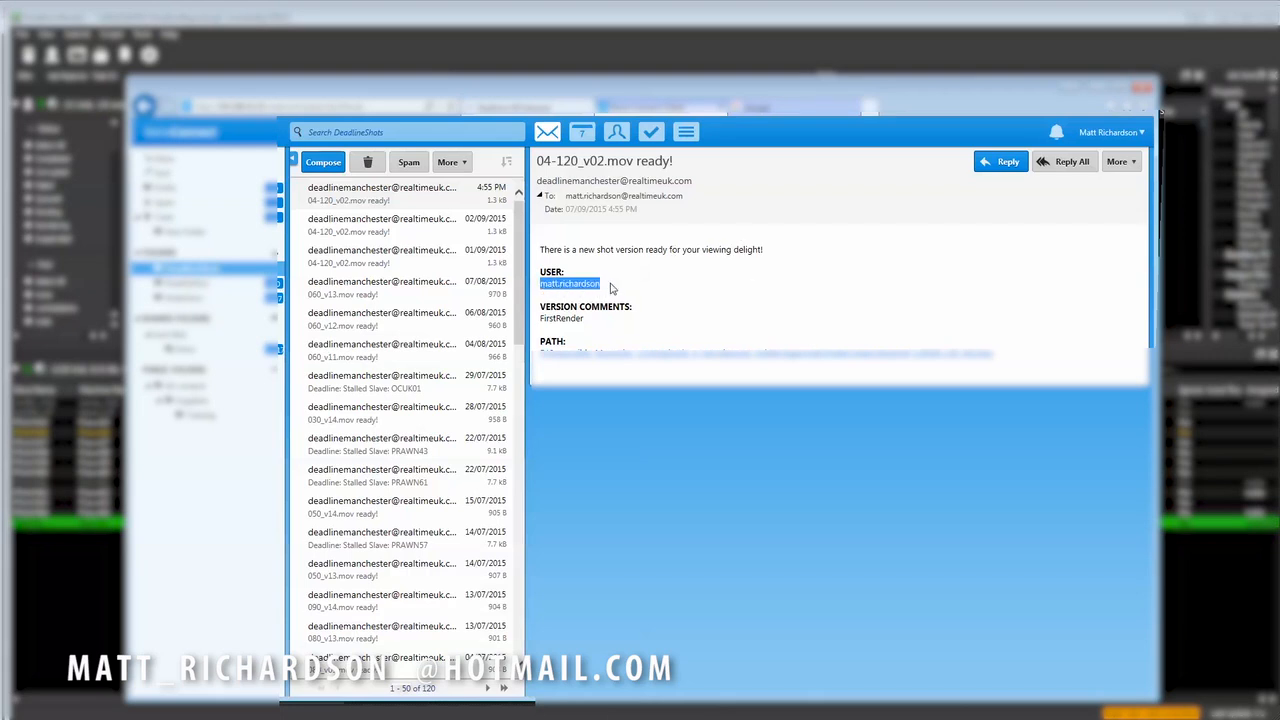
pyautogui.moveTo(607, 318); pyautogui.dragTo(540, 318)
pyautogui.click(594, 318)
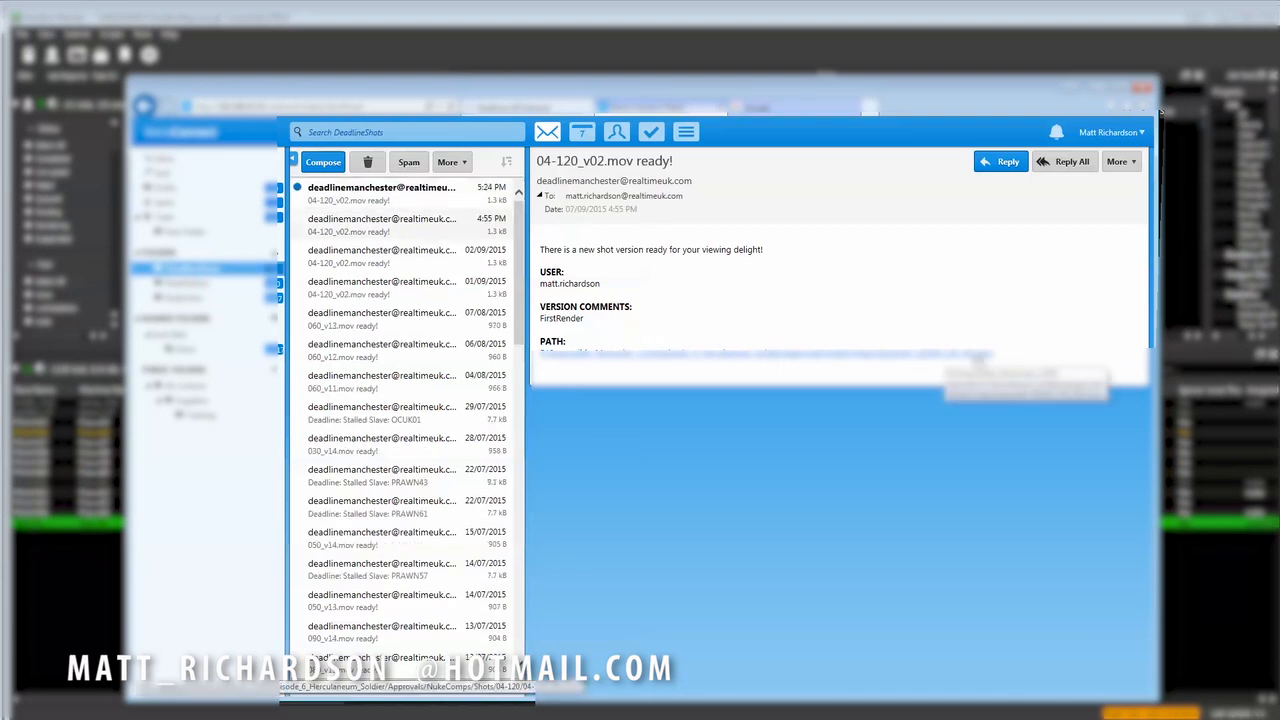
pyautogui.click(413, 201)
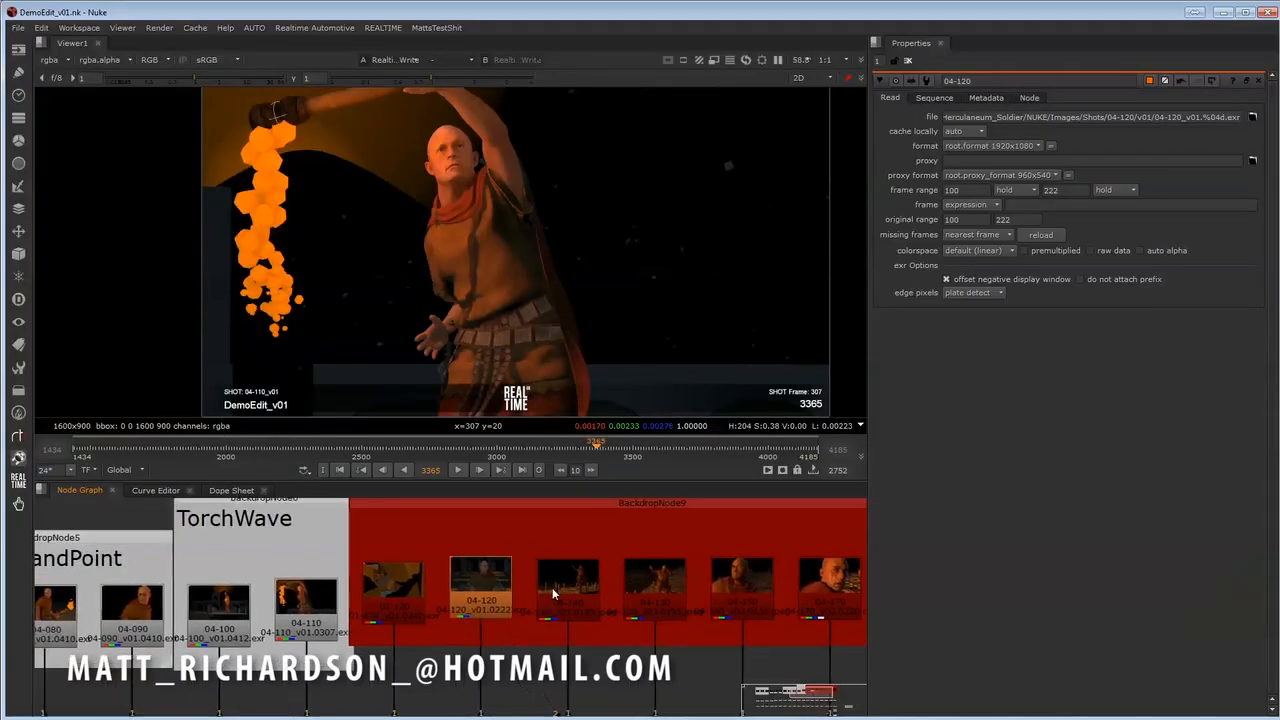
# - Version the 04-120 Read node in DemoEdit_v01 up to v02 and compare it with v01 in the viewer
pyautogui.scroll(-2, 552, 593)
pyautogui.click(490, 606)
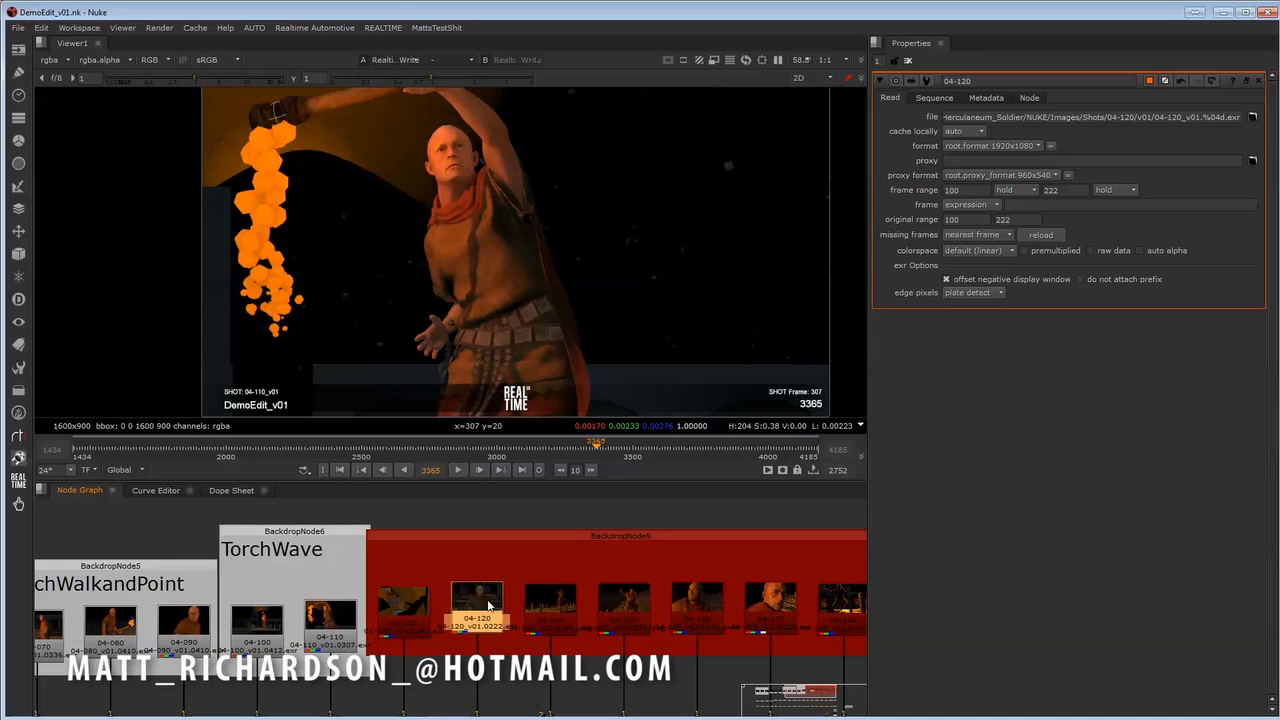
pyautogui.scroll(-3, 490, 606)
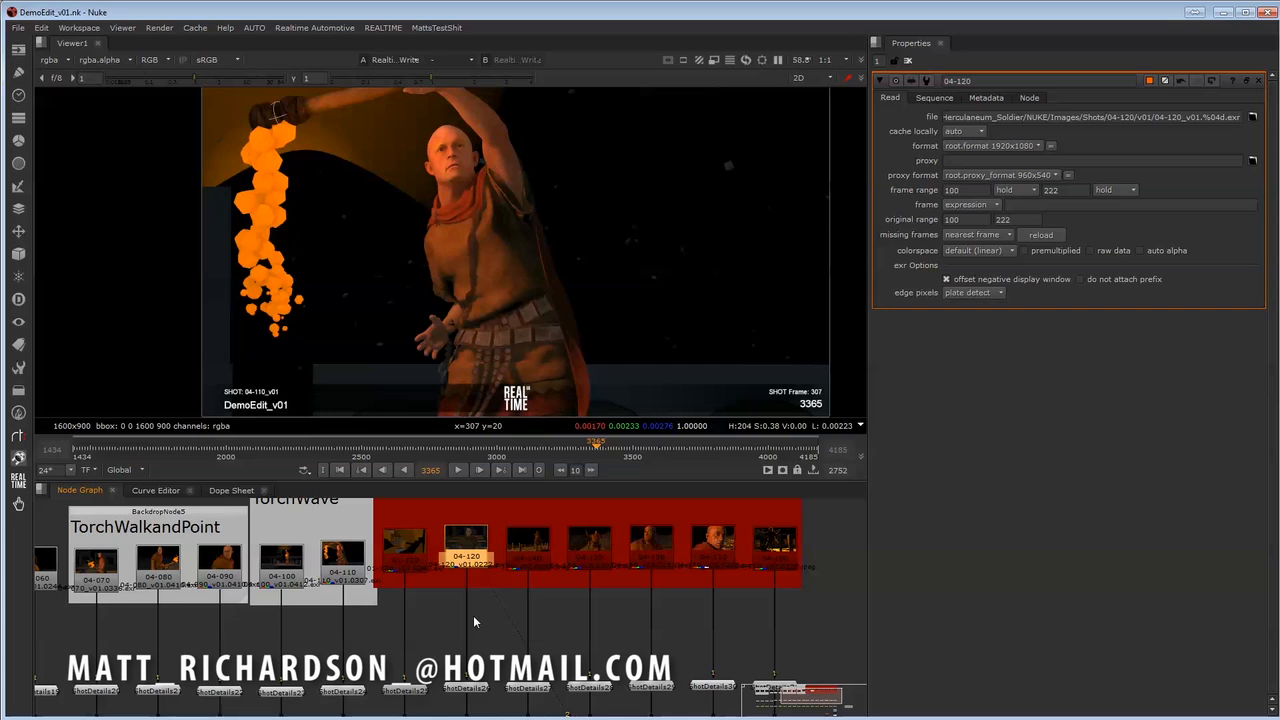
pyautogui.hotkey('alt', 'Up')
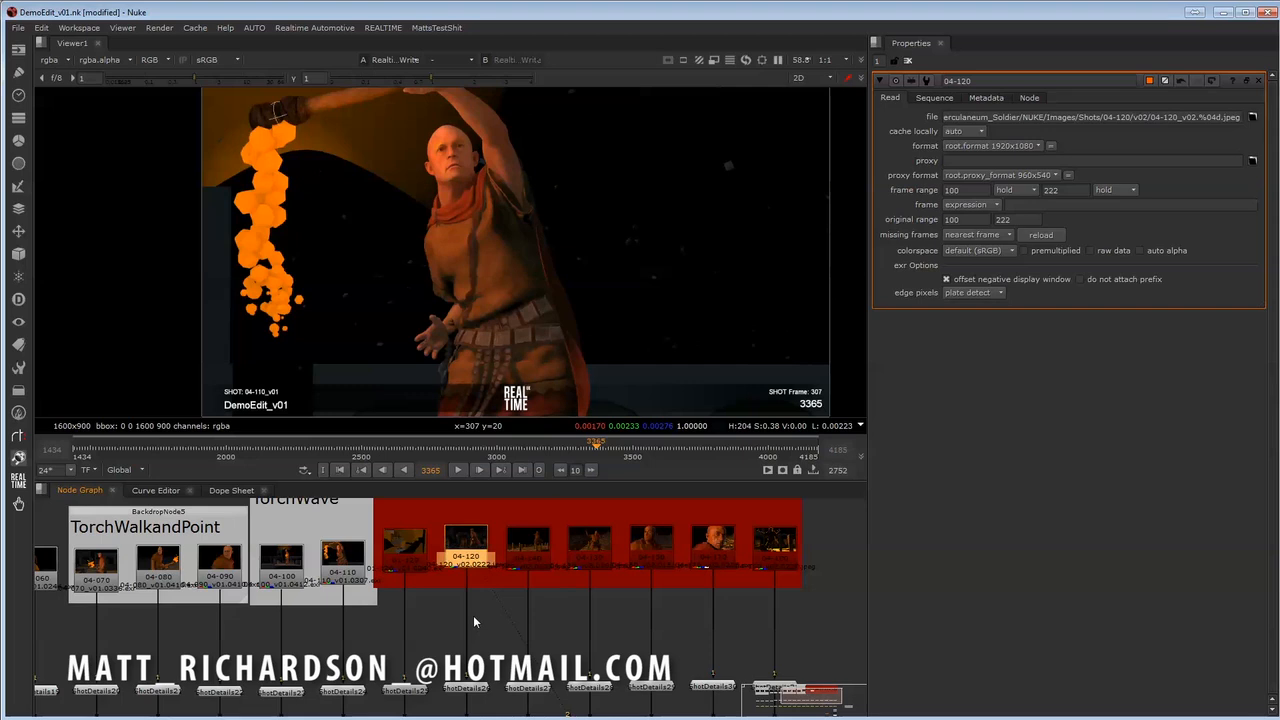
pyautogui.press('1')
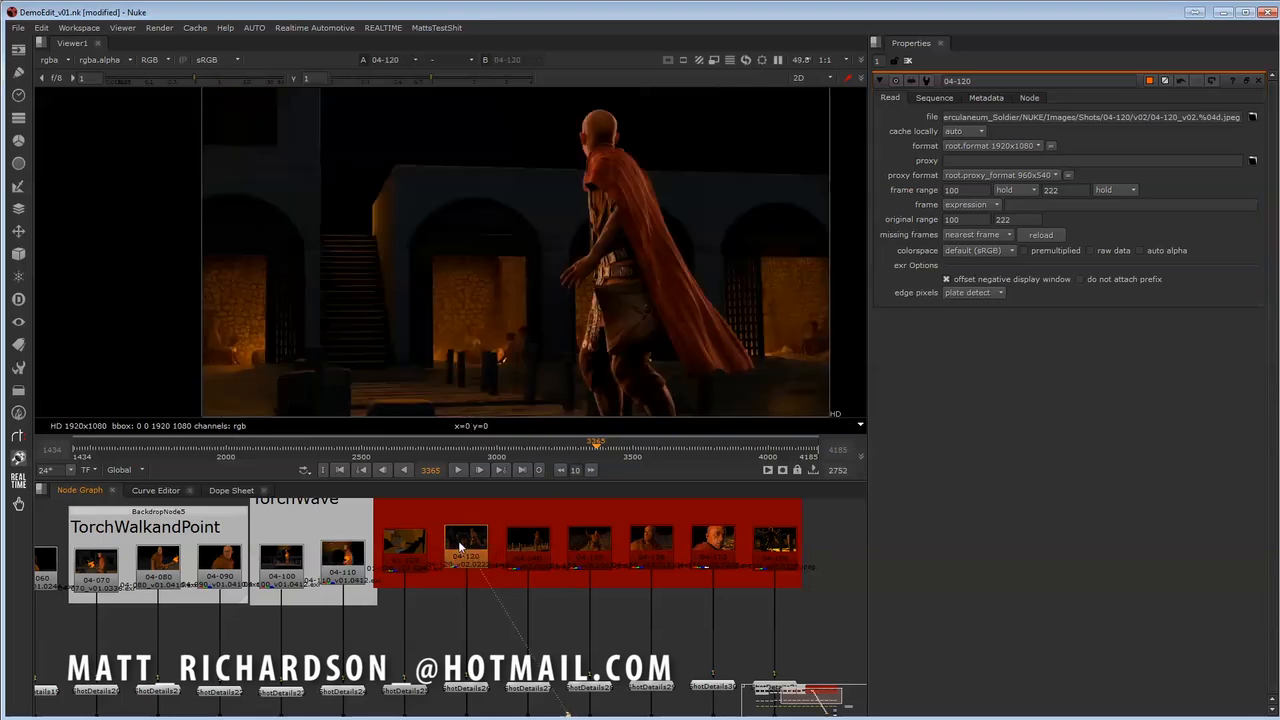
pyautogui.hotkey('alt', 'Down')
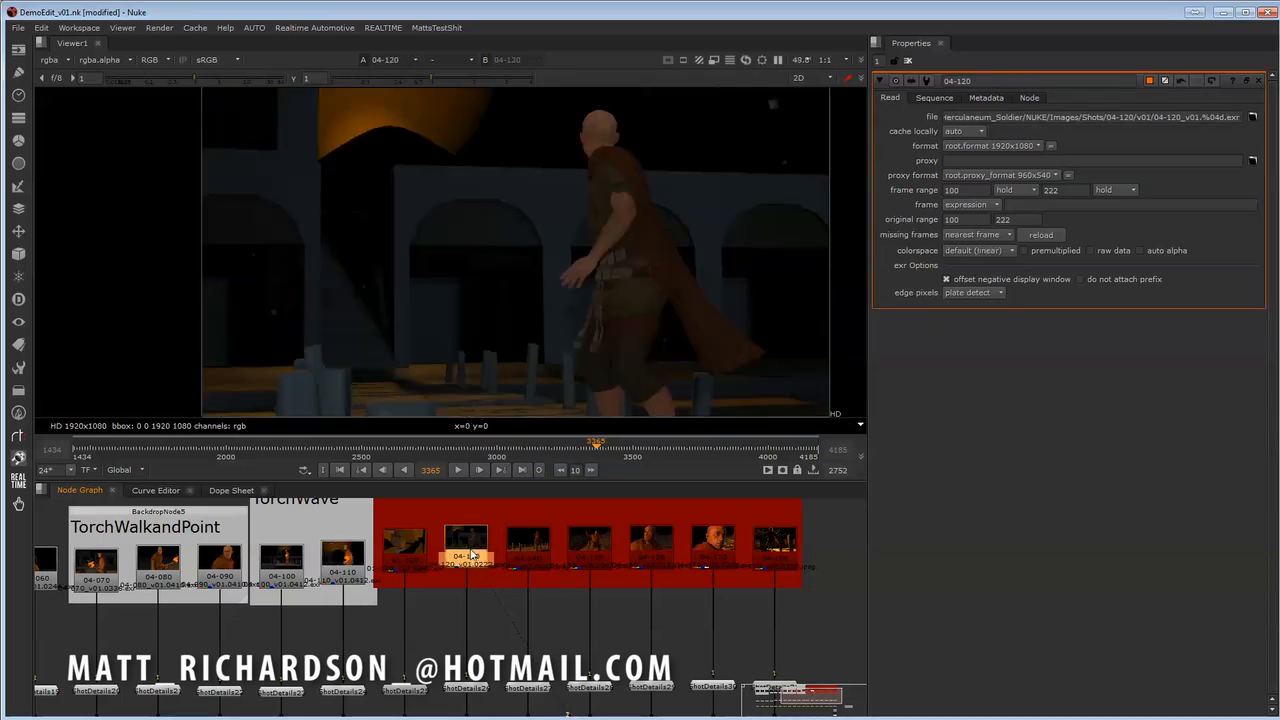
pyautogui.hotkey('alt', 'Up')
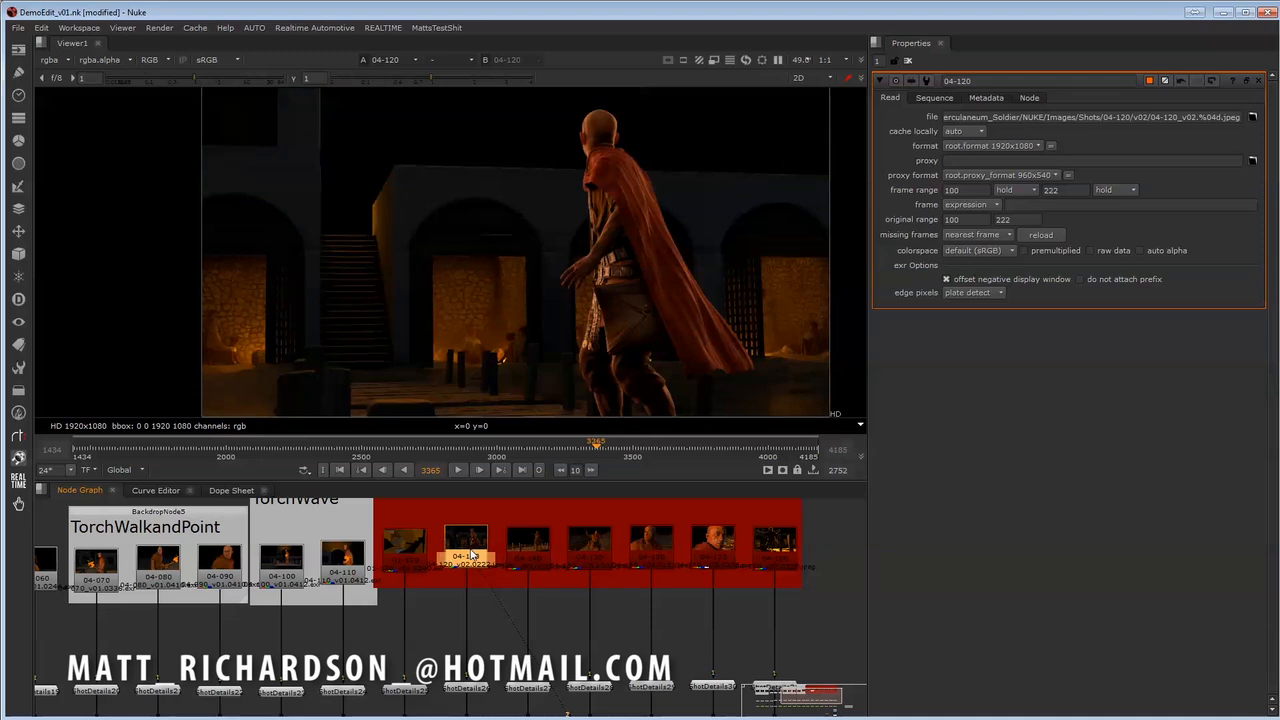
# - Raise the 04-120 node above its neighbouring shots in the red backdrop and highlight the jpeg extension in its file path
pyautogui.moveTo(506, 562); pyautogui.dragTo(411, 618, button='middle')
pyautogui.scroll(-2, 429, 607)
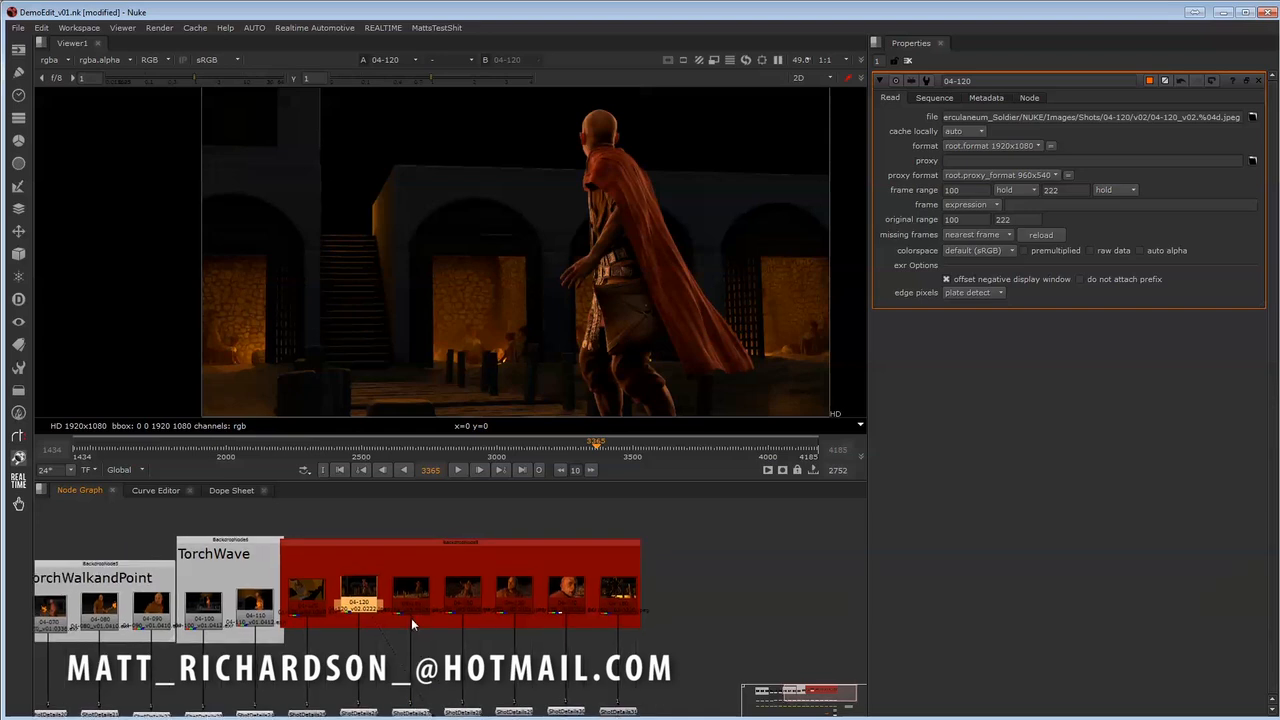
pyautogui.moveTo(370, 617); pyautogui.dragTo(372, 598)
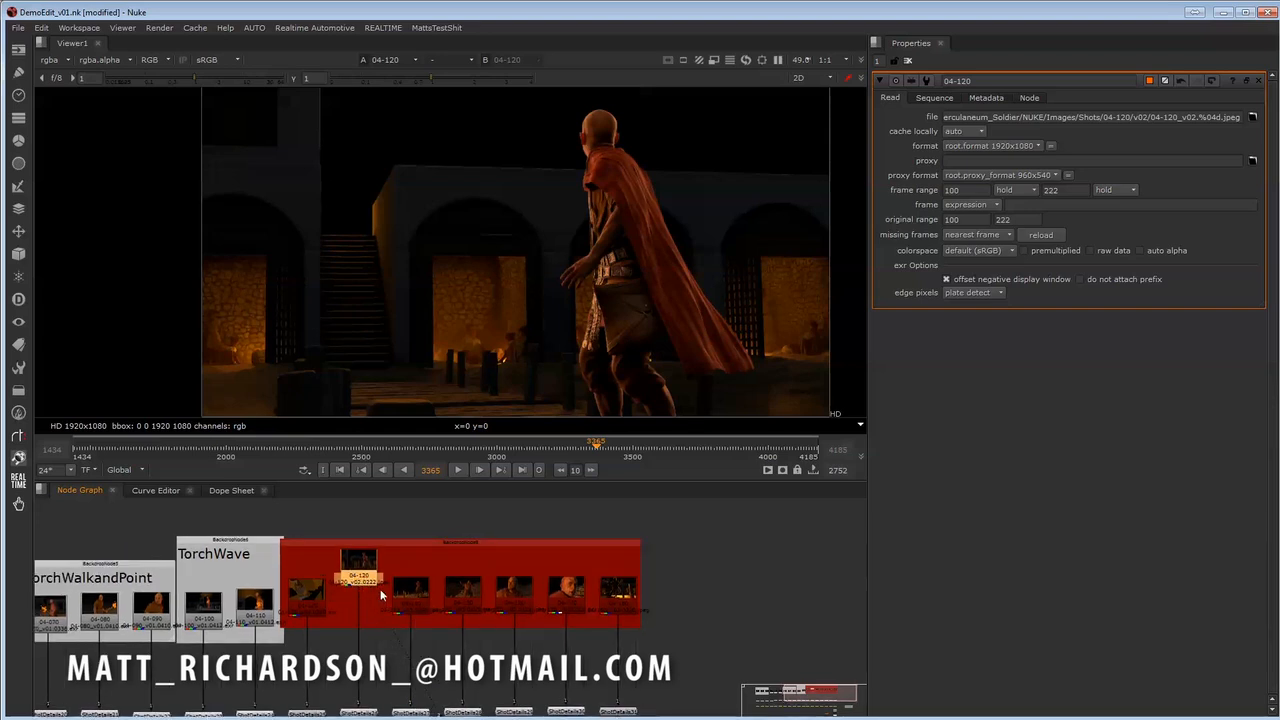
pyautogui.doubleClick(1227, 118)
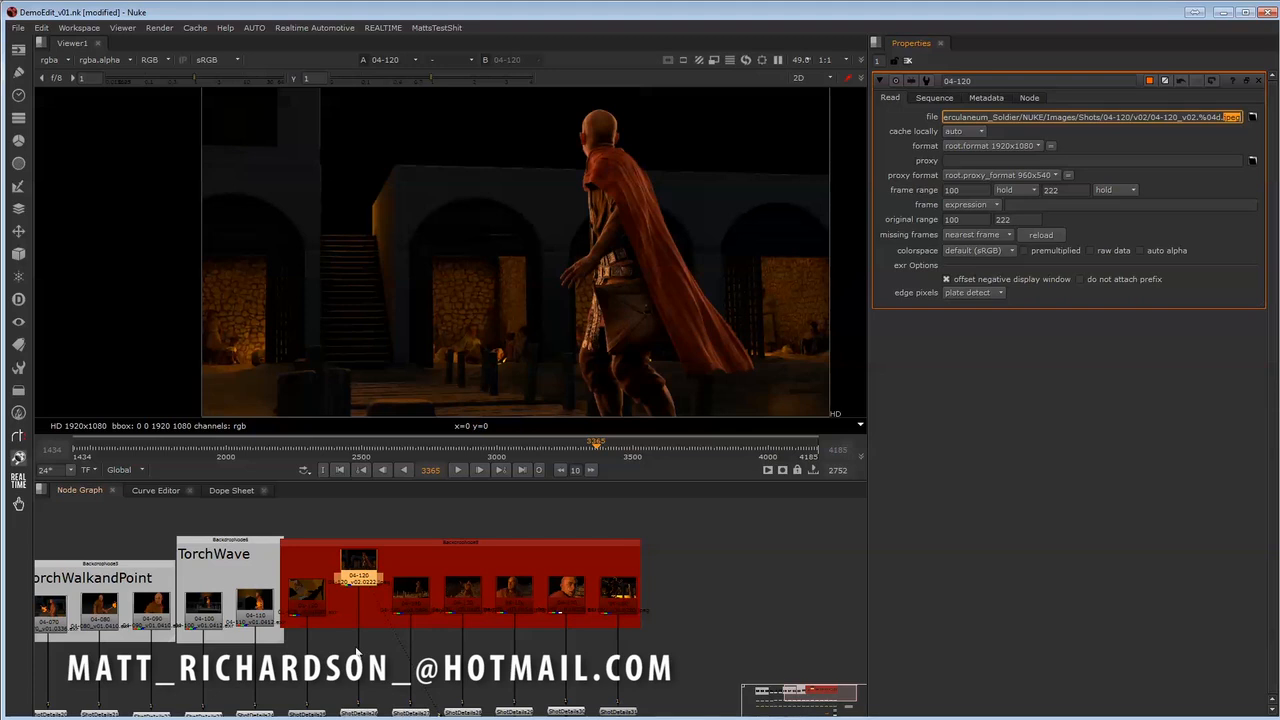
# - Play the edit through shot 04-120 from frame 3650 and park the playhead on frame 3731
pyautogui.click(462, 470)
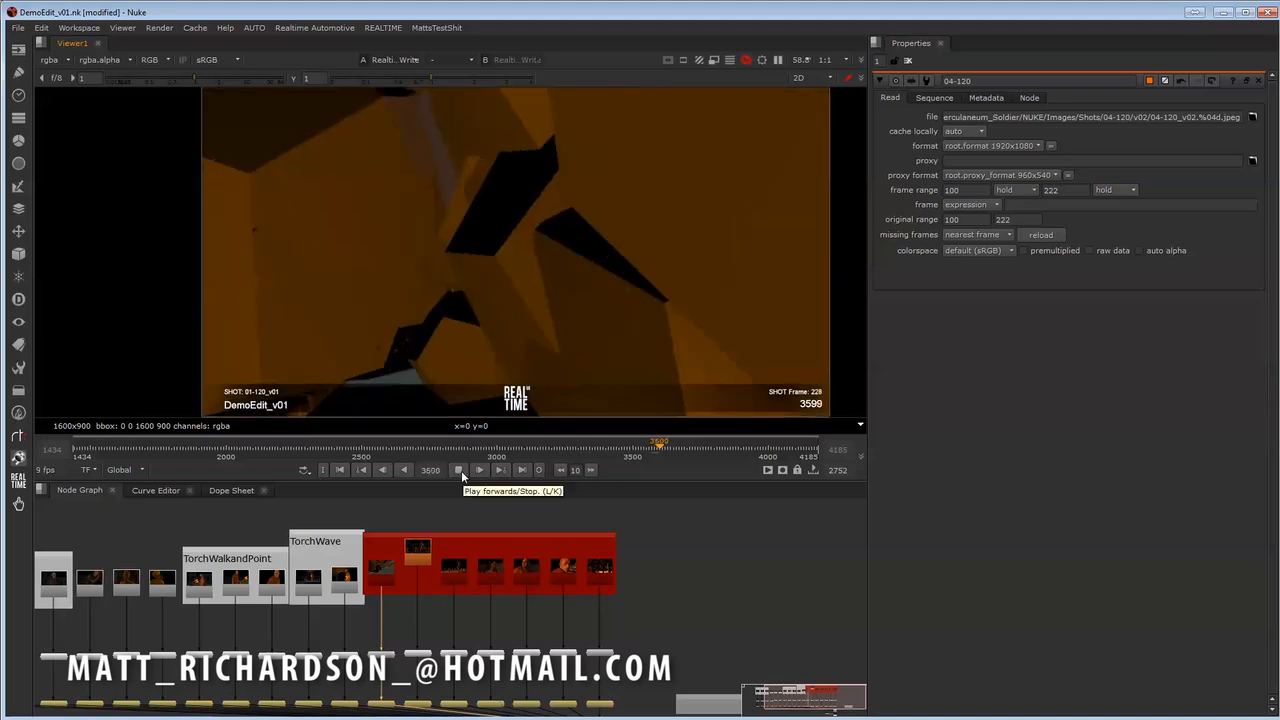
pyautogui.click(674, 446)
pyautogui.moveTo(674, 446)
pyautogui.mouseDown()
pyautogui.moveTo(662, 452)
pyautogui.moveTo(694, 456)
pyautogui.moveTo(668, 460)
pyautogui.moveTo(695, 460)
pyautogui.moveTo(674, 460)
pyautogui.mouseUp()
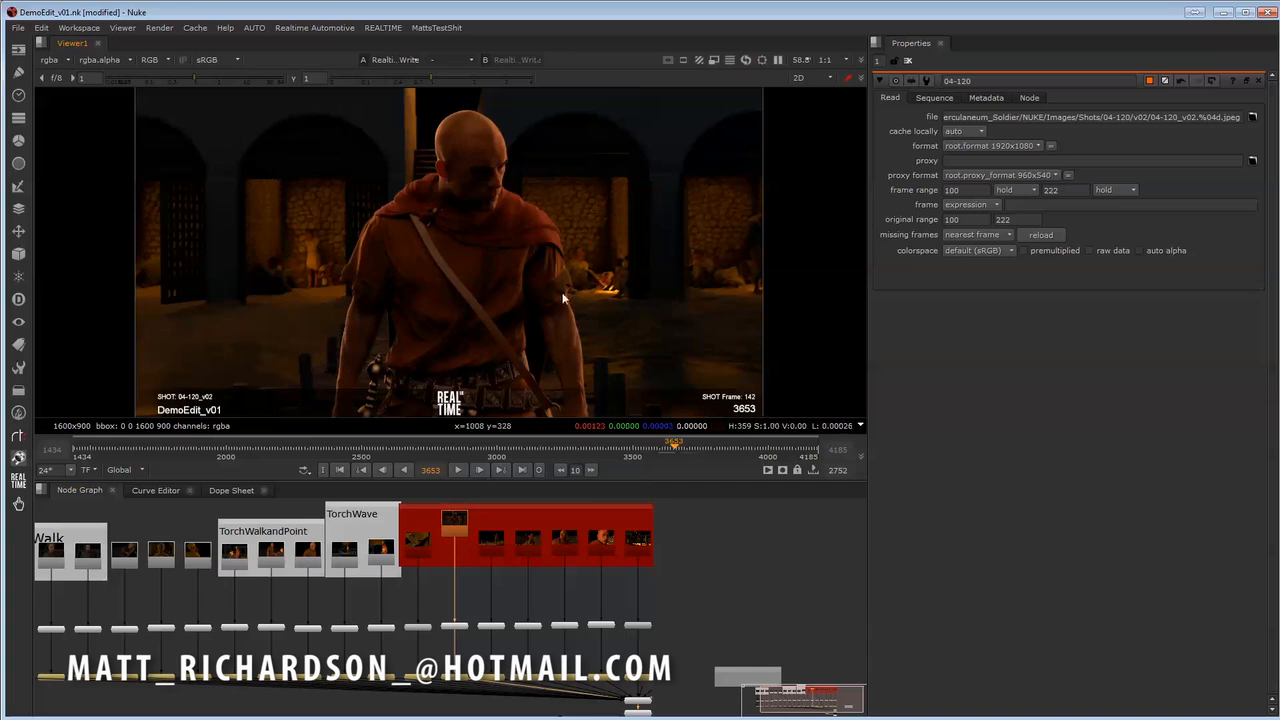
pyautogui.click(460, 470)
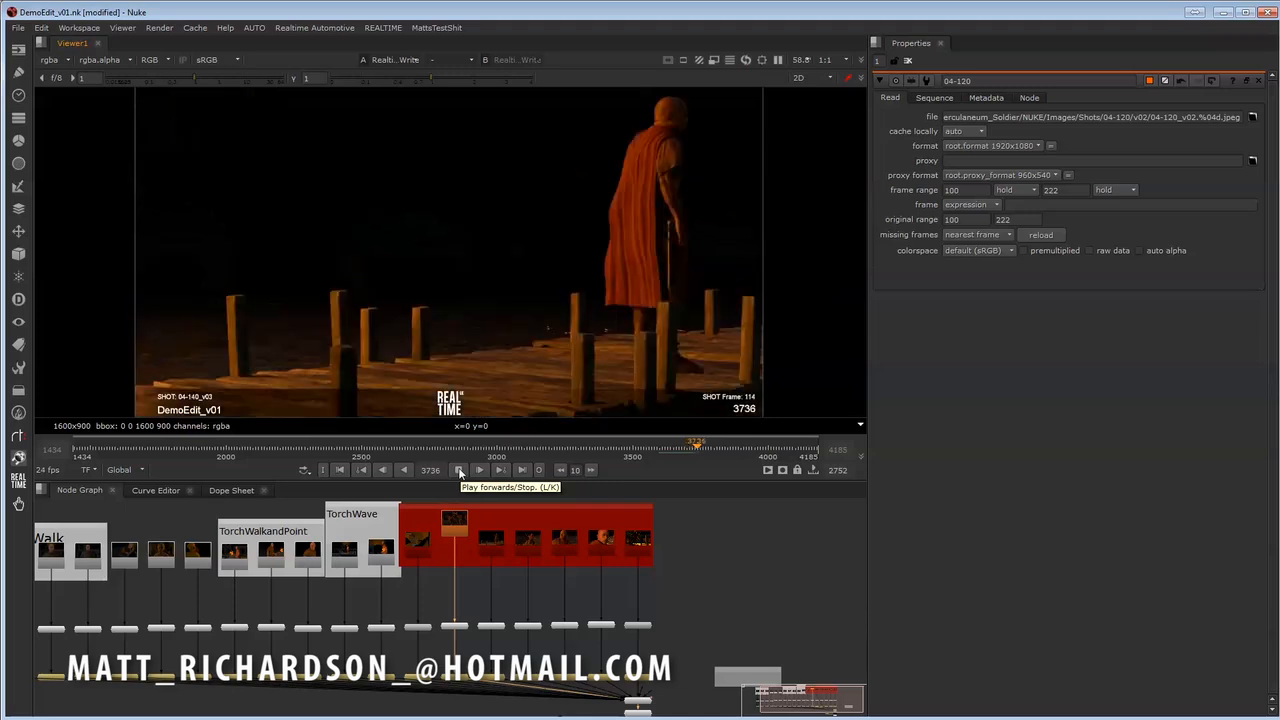
pyautogui.click(459, 470)
pyautogui.click(695, 447)
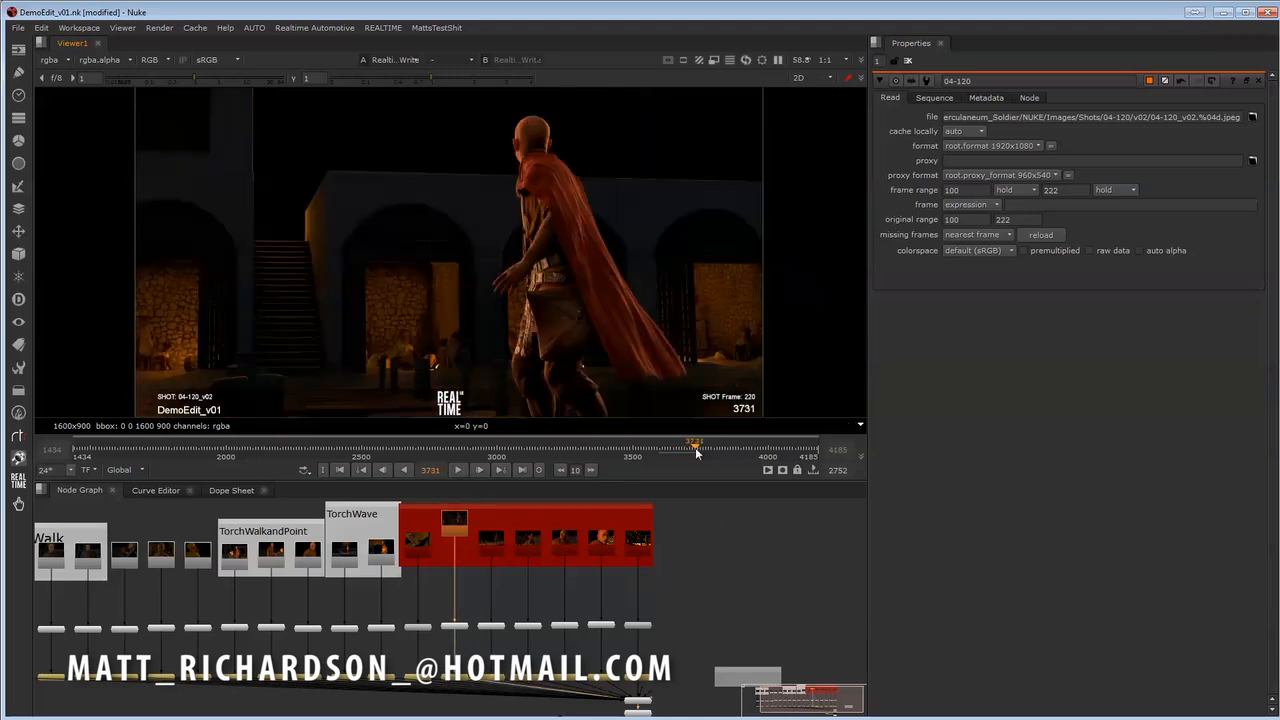
# - Toggle the 04-120 Read node repeatedly between v01 and v02 to compare both versions within the edit, ending on v02
pyautogui.moveTo(504, 574)
pyautogui.mouseDown(button='middle')
pyautogui.moveTo(527, 584)
pyautogui.moveTo(496, 560)
pyautogui.mouseUp(button='middle')
pyautogui.click(482, 546)
pyautogui.hotkey('alt', 'Down')
pyautogui.hotkey('alt', 'Up')
pyautogui.hotkey('alt', 'Down')
pyautogui.hotkey('alt', 'Up')
pyautogui.hotkey('alt', 'Down')
pyautogui.hotkey('alt', 'Up')
pyautogui.hotkey('alt', 'Down')
pyautogui.hotkey('alt', 'Up')
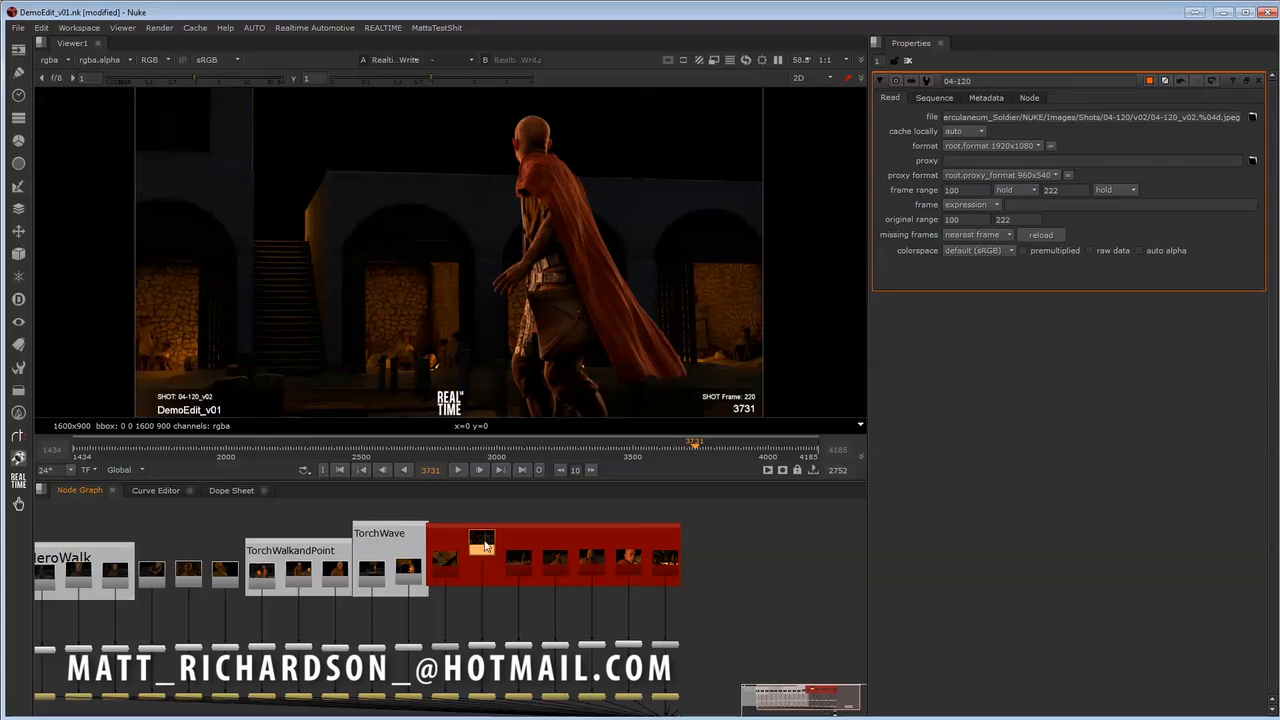
pyautogui.hotkey('alt', 'Down')
pyautogui.hotkey('alt', 'Up')
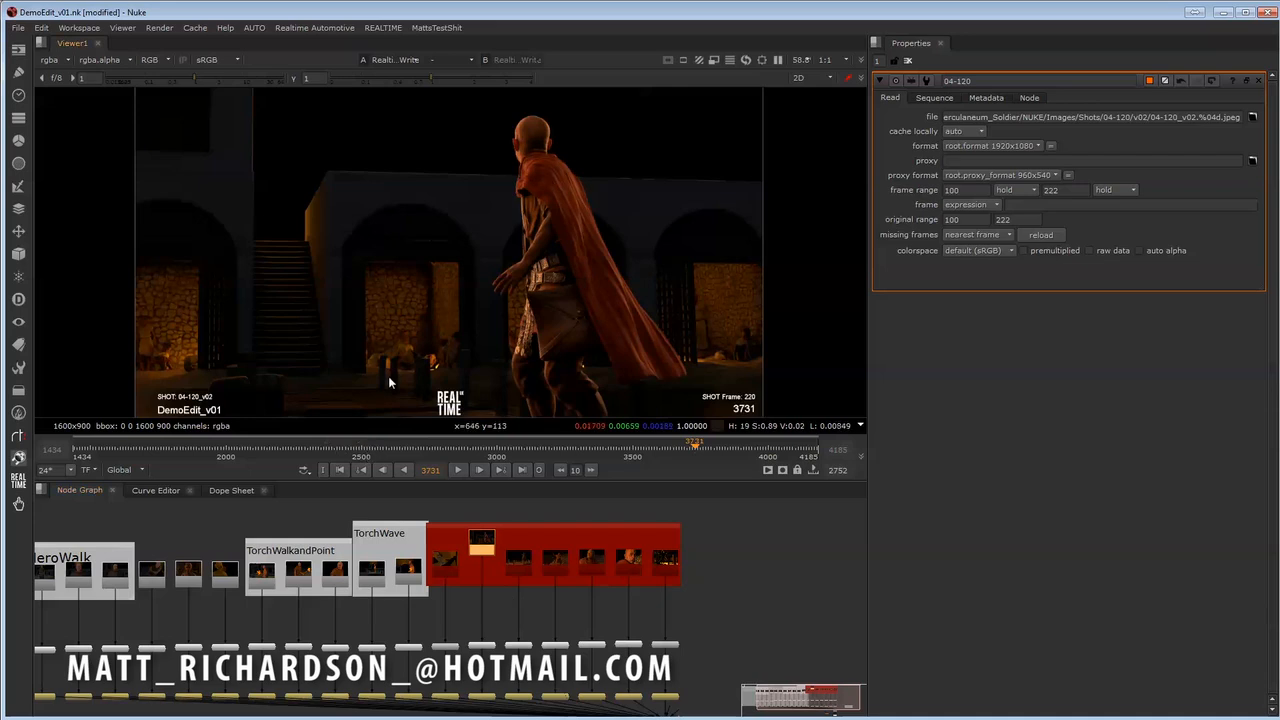
# - Examine the burned-in shot version label at frame 3731 and switch the 04-120 Read node back to v01 to compare it
pyautogui.moveTo(391, 380); pyautogui.dragTo(408, 366, button='middle')
pyautogui.scroll(2, 269, 373)
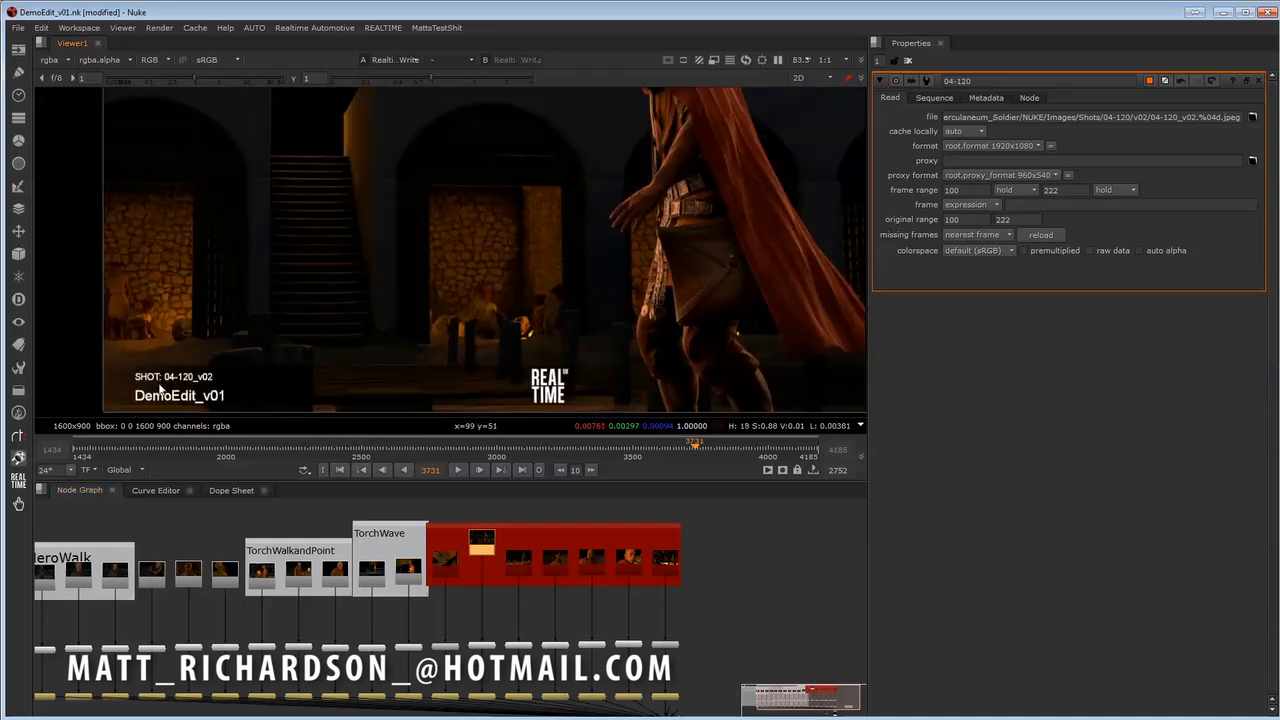
pyautogui.scroll(-2, 180, 375)
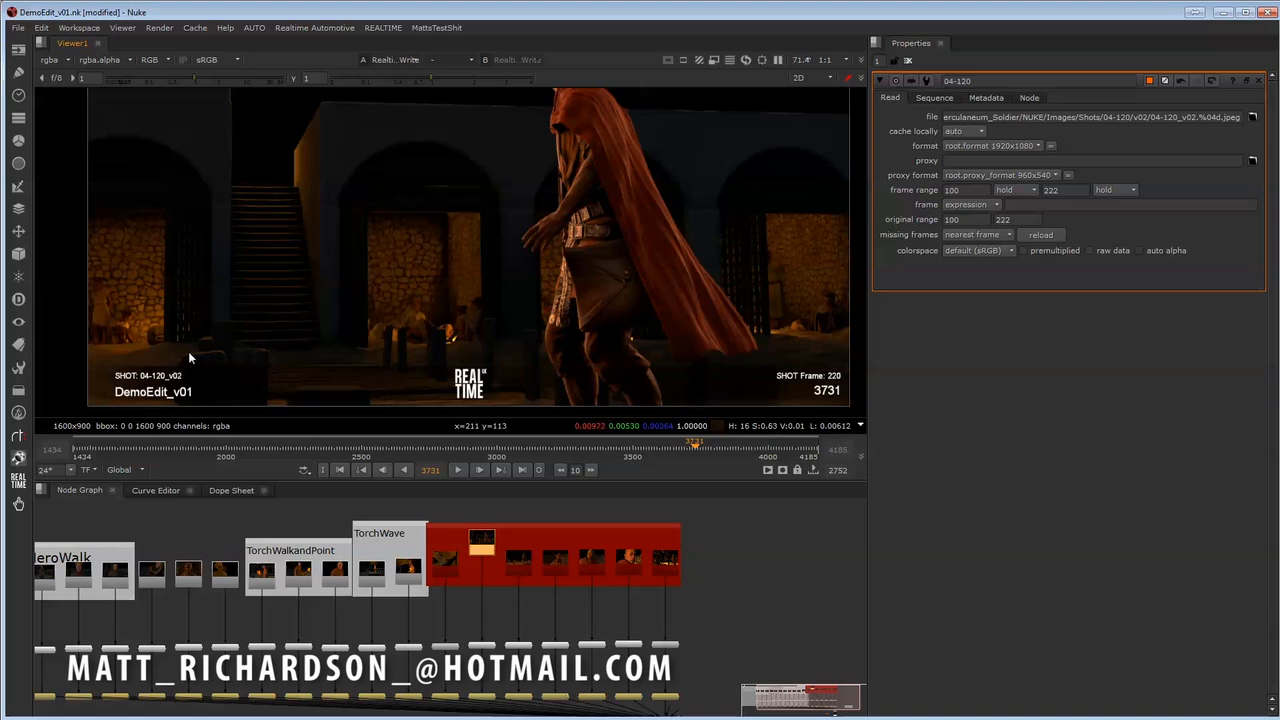
pyautogui.moveTo(130, 389); pyautogui.dragTo(109, 398, button='middle')
pyautogui.scroll(3, 120, 396)
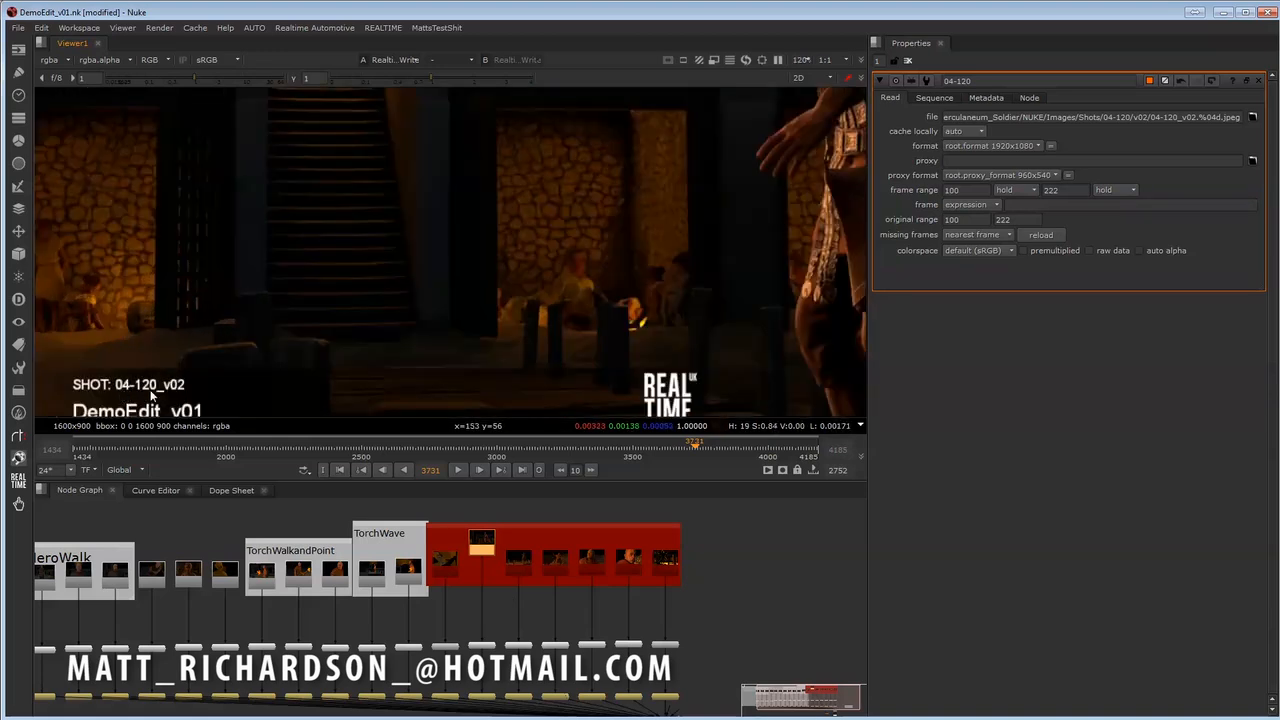
pyautogui.scroll(-1, 481, 328)
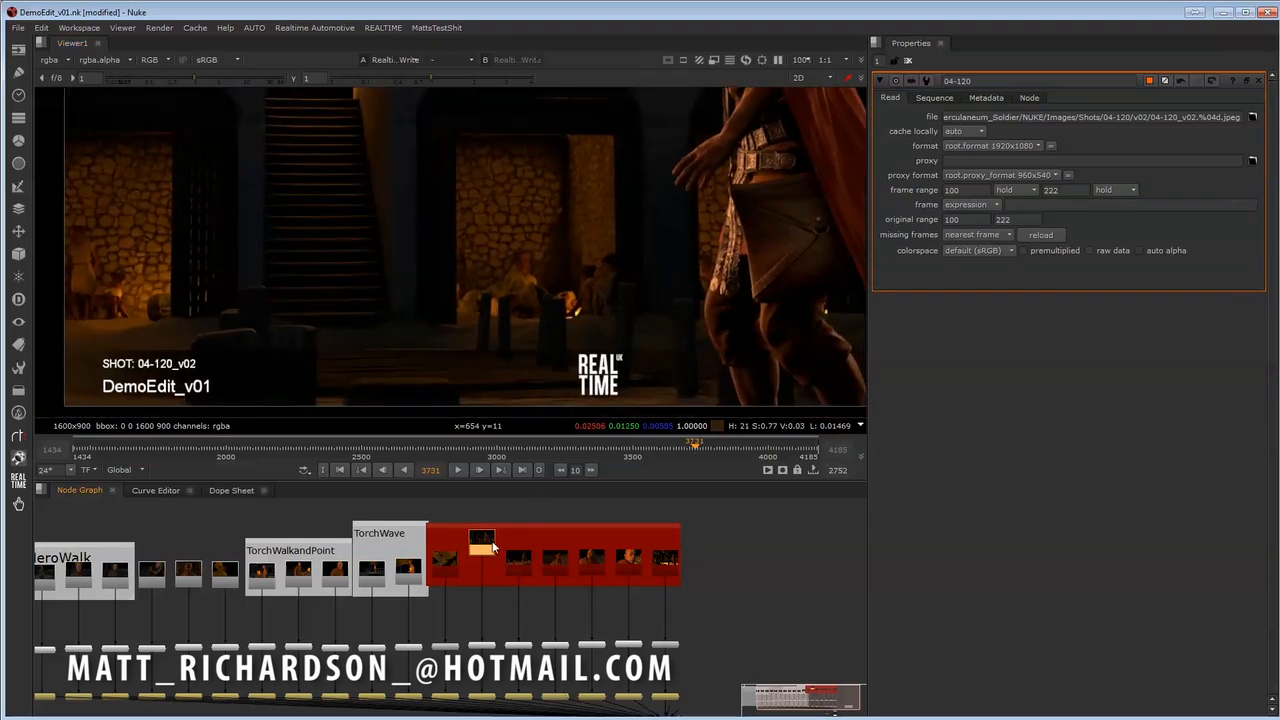
pyautogui.hotkey('alt', 'Down')
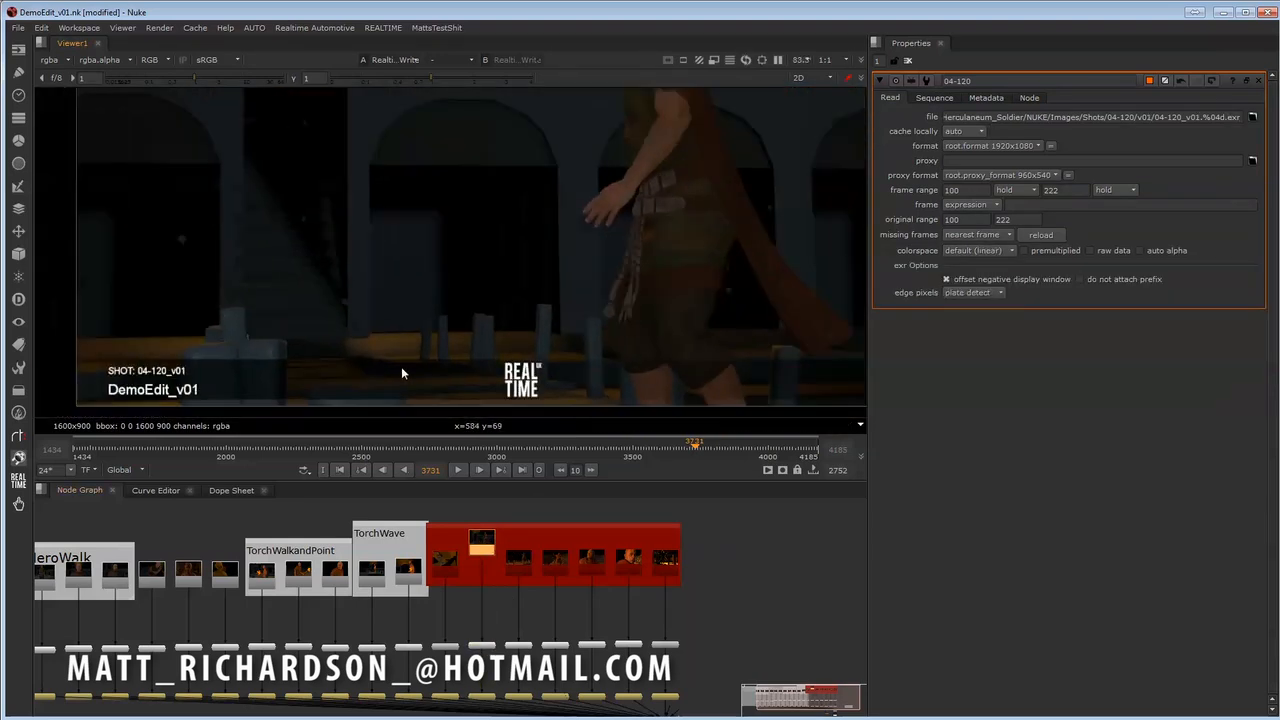
pyautogui.scroll(-1, 390, 375)
pyautogui.scroll(-1, 360, 390)
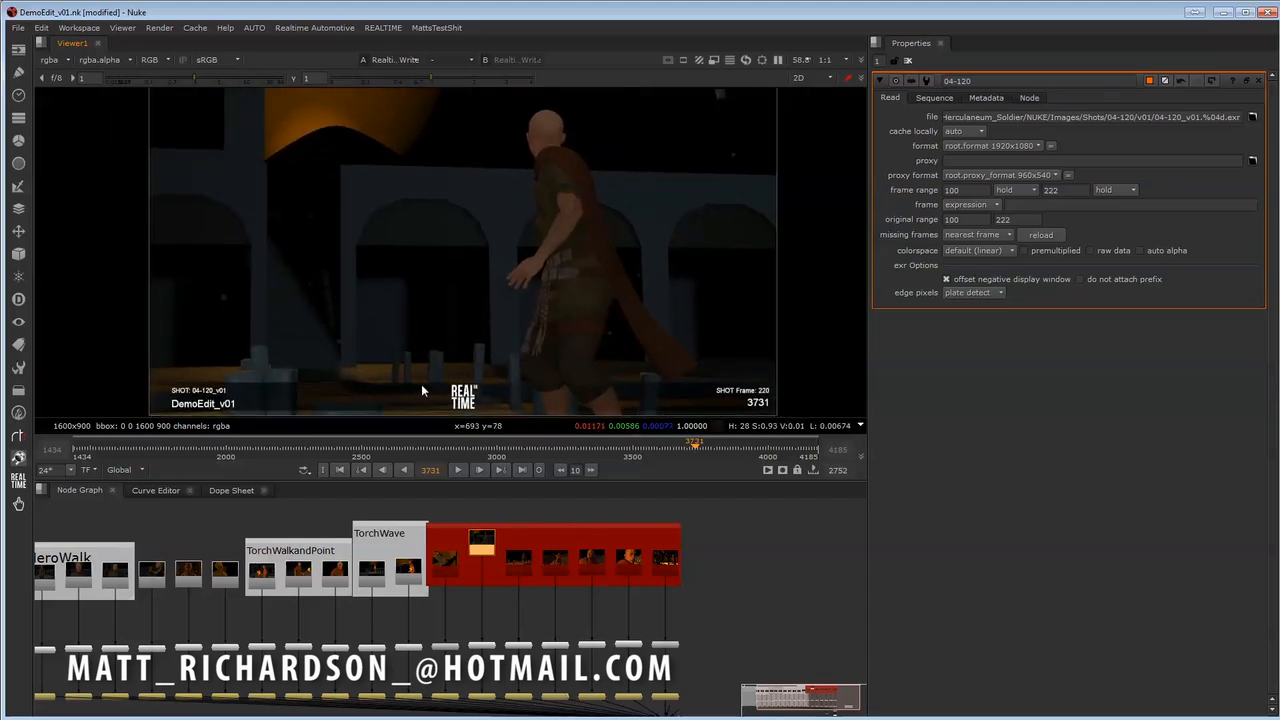
# - Switch the 04-120 Read node to v02 and compare its own image with the burned-in edit output
pyautogui.hotkey('alt', 'Up')
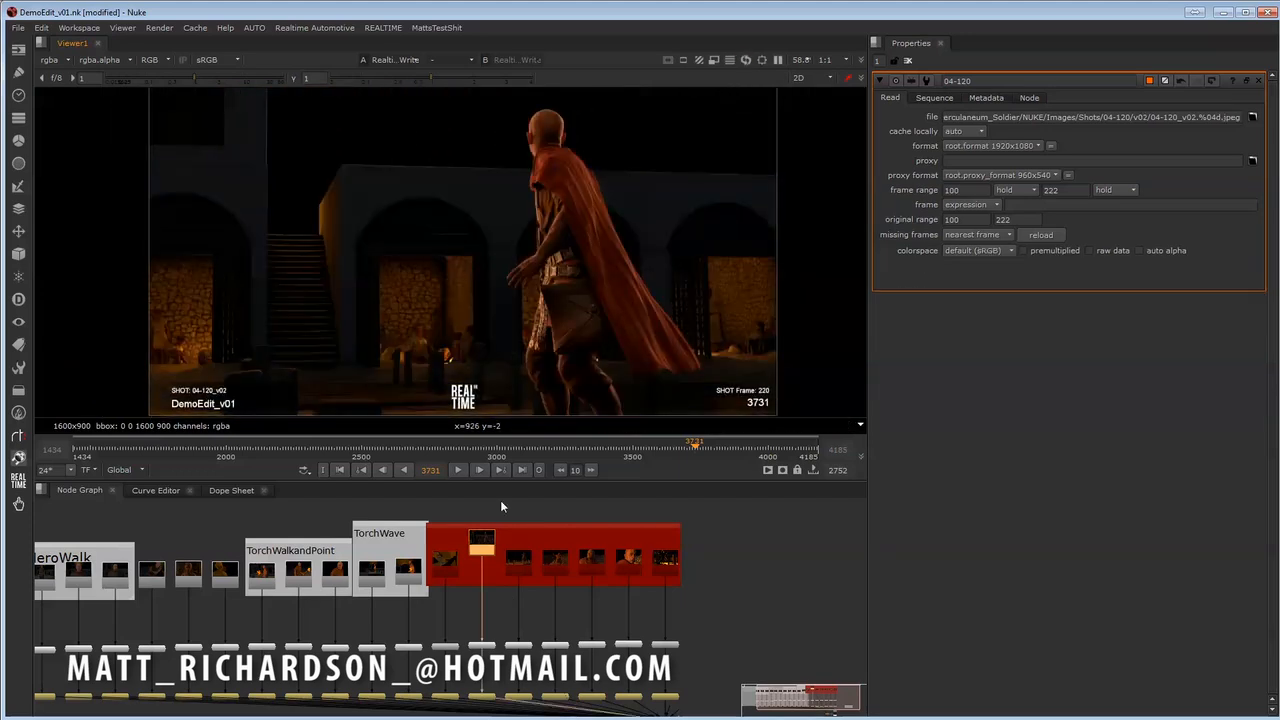
pyautogui.press('1')
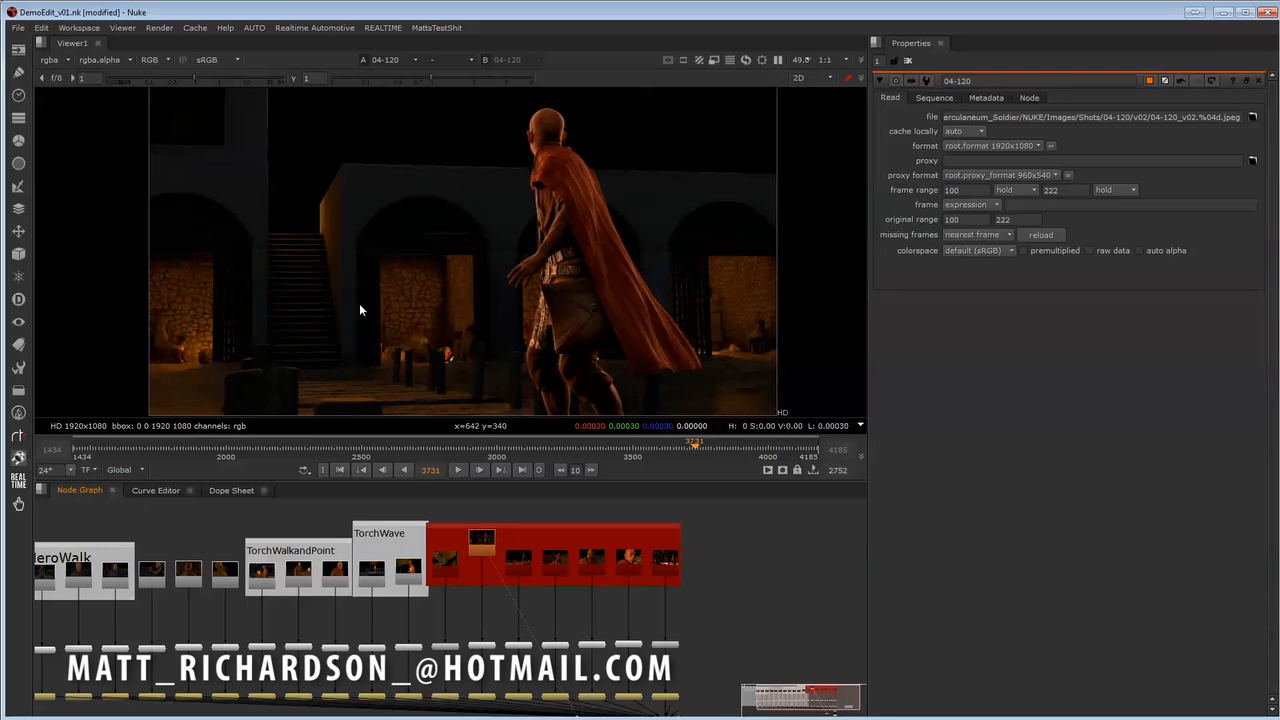
pyautogui.moveTo(607, 228); pyautogui.dragTo(567, 284, button='middle')
pyautogui.moveTo(688, 262); pyautogui.dragTo(714, 209, button='middle')
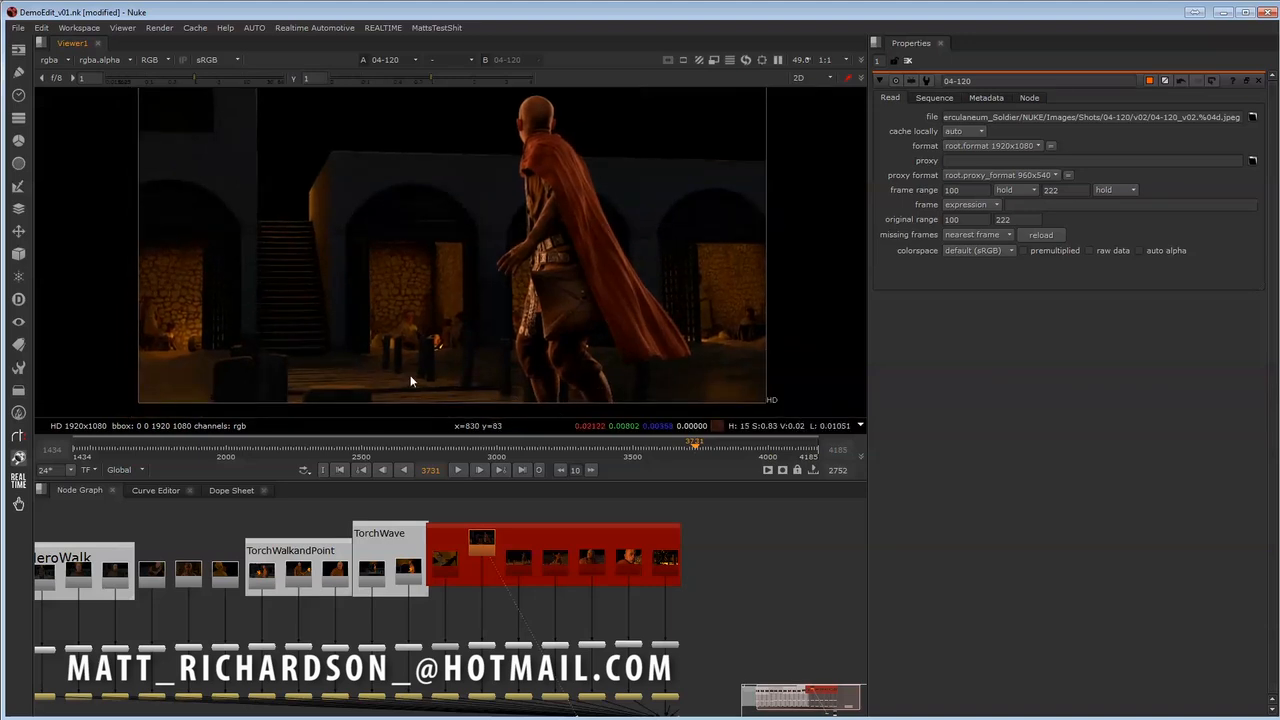
pyautogui.moveTo(522, 631); pyautogui.dragTo(495, 588, button='middle')
pyautogui.press('1')
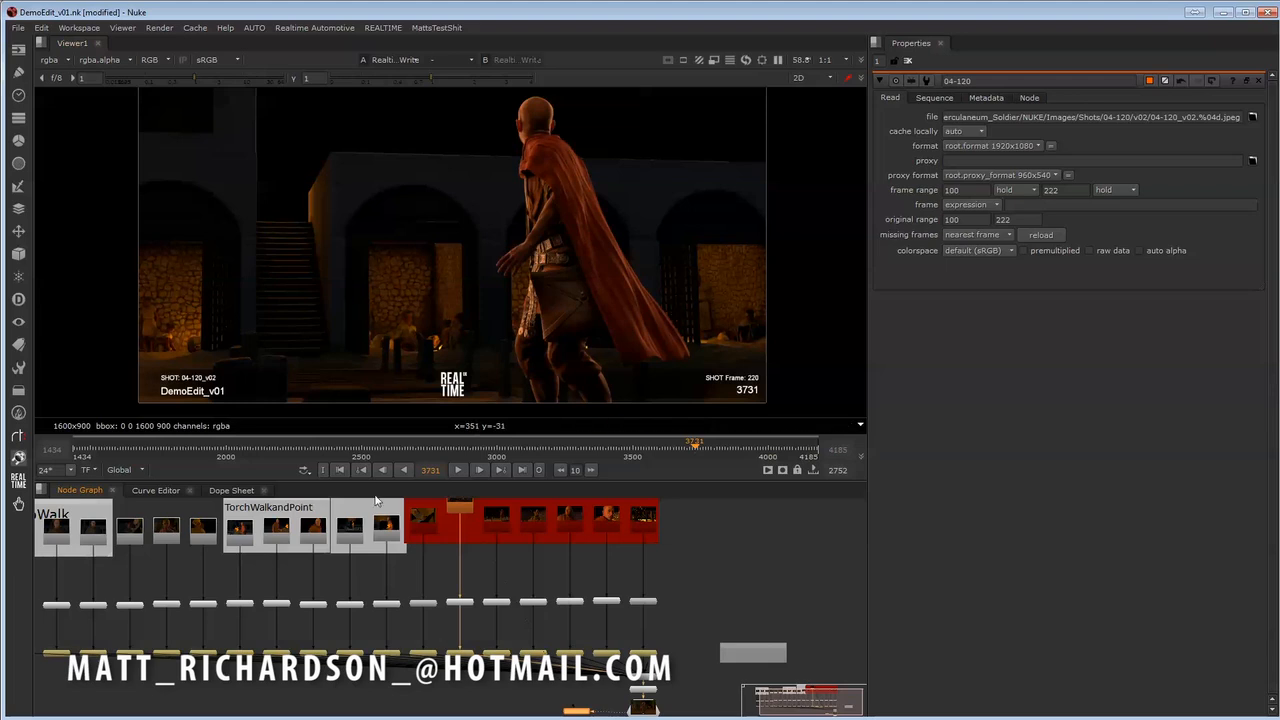
# - At frame 3699, set the 04-120 Read node to v02 and show the edit's final output in the viewer
pyautogui.click(688, 449)
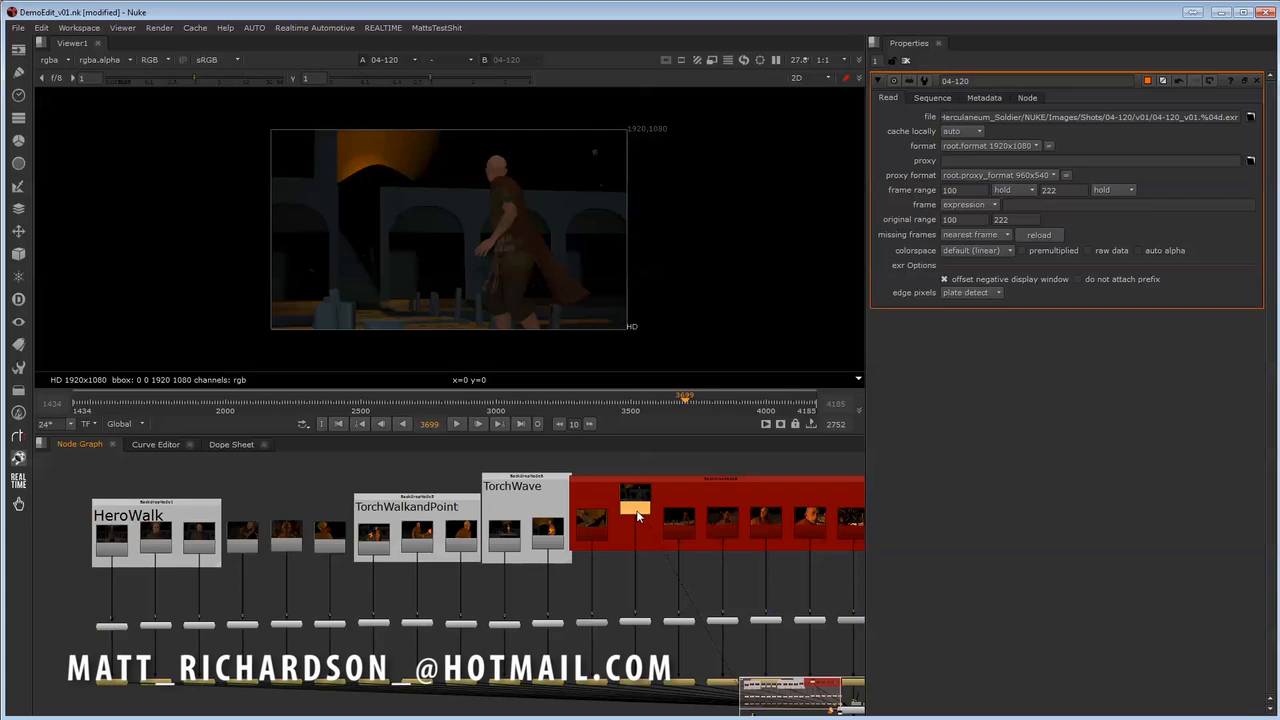
pyautogui.hotkey('alt', 'Up')
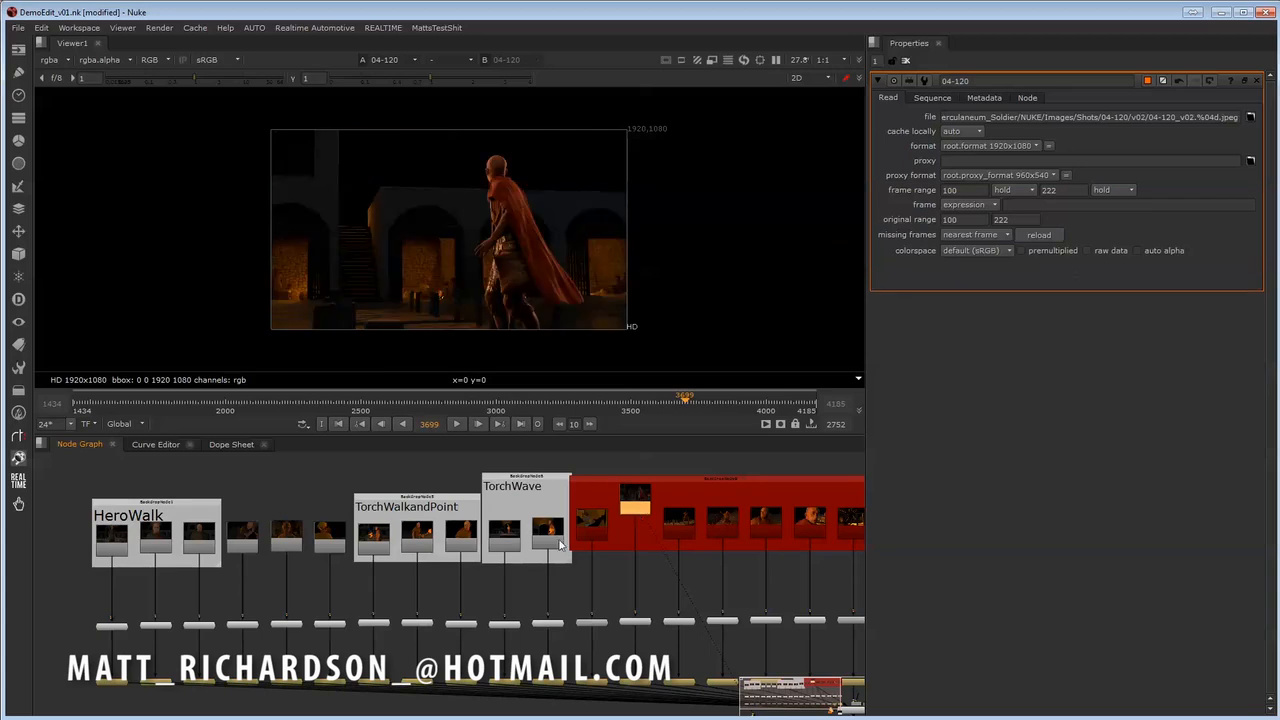
pyautogui.moveTo(81, 519); pyautogui.dragTo(569, 580)
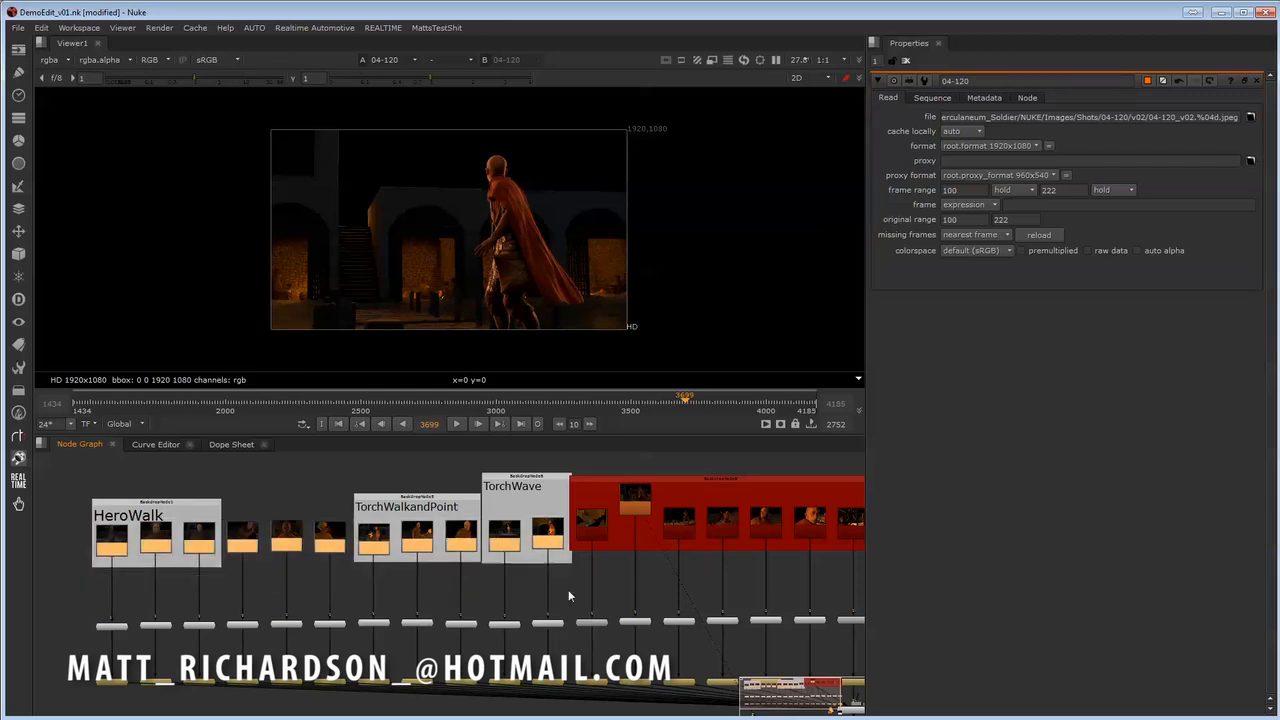
pyautogui.scroll(-3, 520, 571)
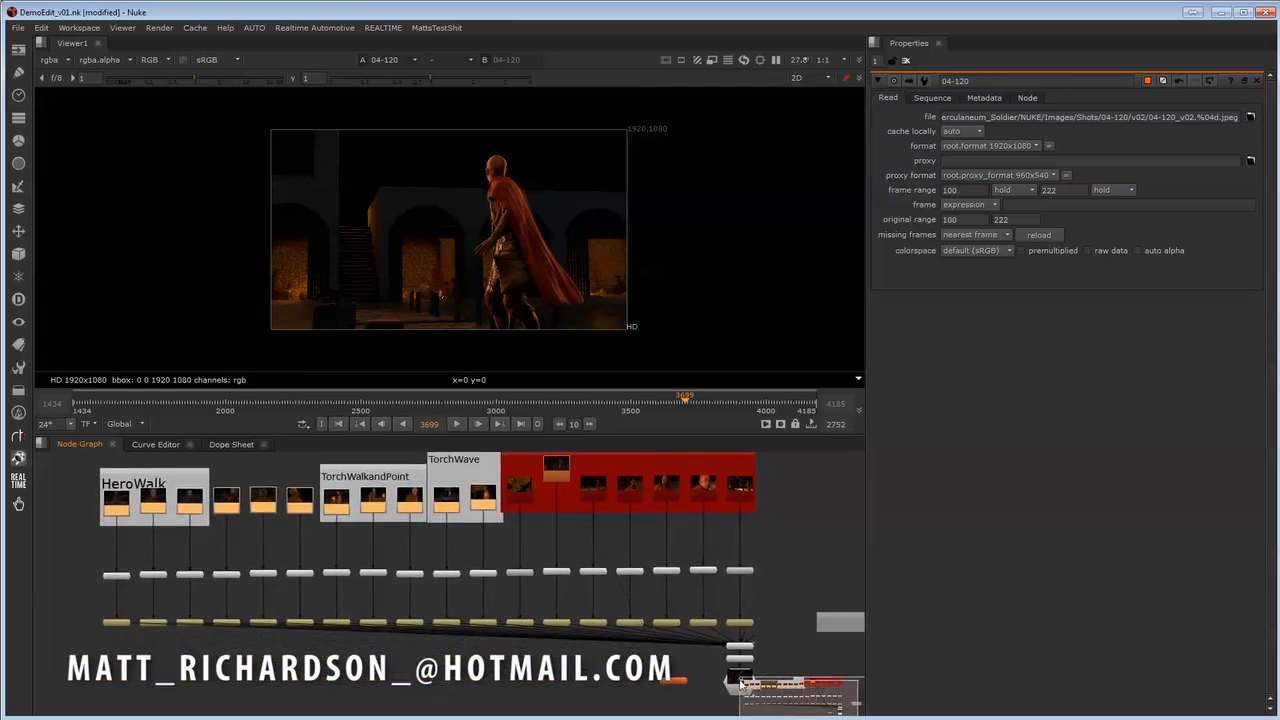
pyautogui.click(738, 680)
pyautogui.press('1')
# - Select the Read nodes for shots 04-020 to 04-110 and raise them to their newer versions
pyautogui.moveTo(83, 483); pyautogui.dragTo(495, 534)
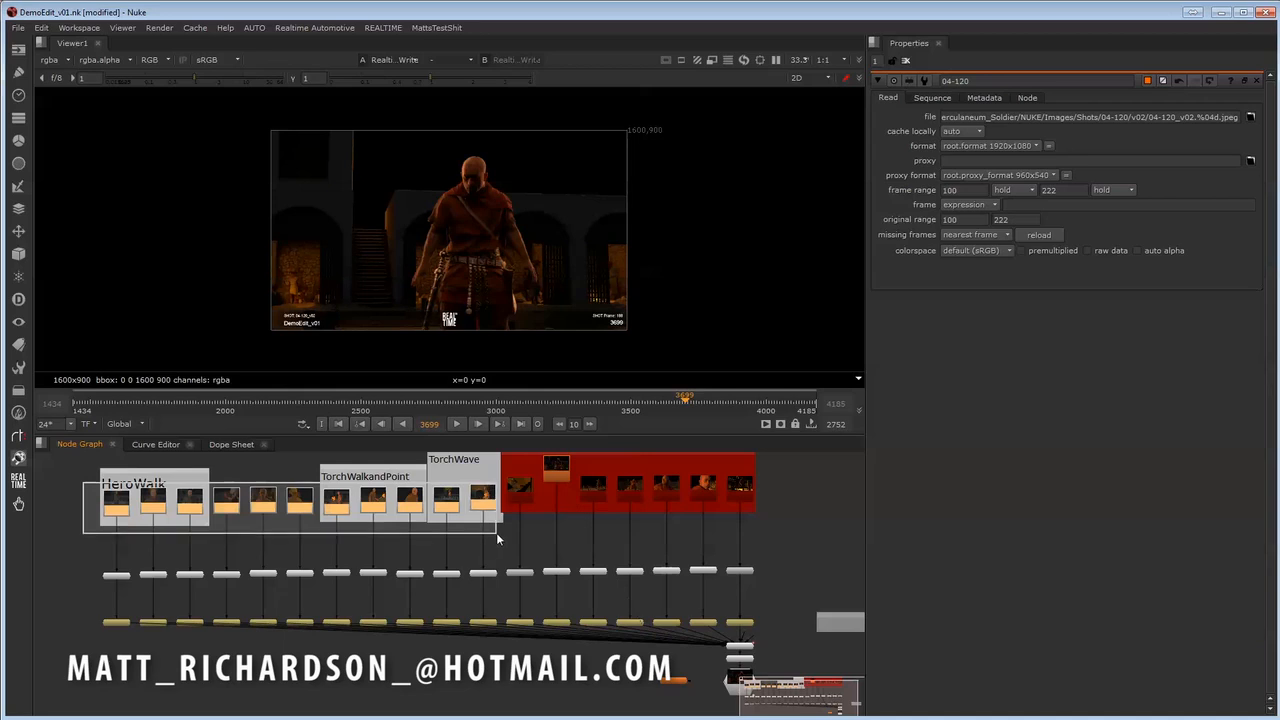
pyautogui.scroll(5, 541, 546)
pyautogui.scroll(1, 599, 549)
pyautogui.moveTo(599, 549); pyautogui.dragTo(632, 562, button='middle')
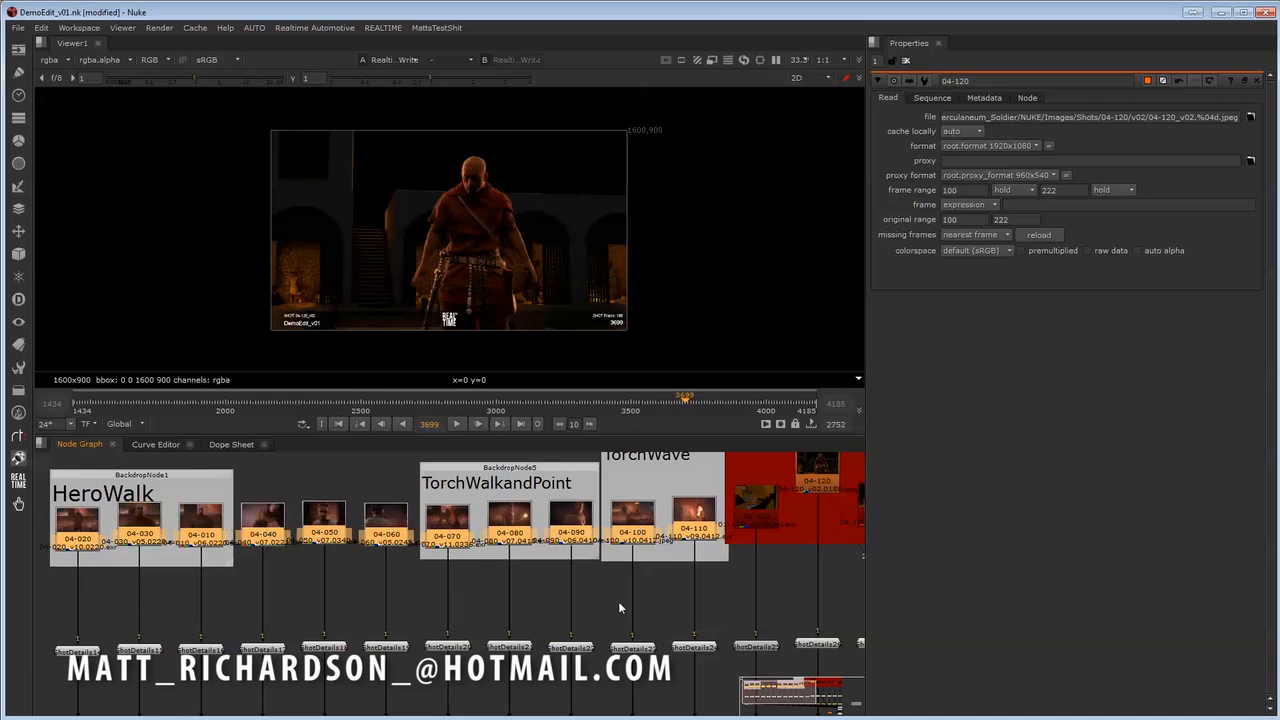
# - Move the playhead to frame 2687, view the 04-080 Read node on its own and open its properties
pyautogui.click(413, 401)
pyautogui.moveTo(415, 403)
pyautogui.mouseDown()
pyautogui.moveTo(382, 404)
pyautogui.moveTo(410, 402)
pyautogui.mouseUp()
pyautogui.scroll(2, 434, 516)
pyautogui.moveTo(460, 526); pyautogui.dragTo(433, 587, button='middle')
pyautogui.click(437, 552)
pyautogui.press('1')
pyautogui.doubleClick(436, 551)
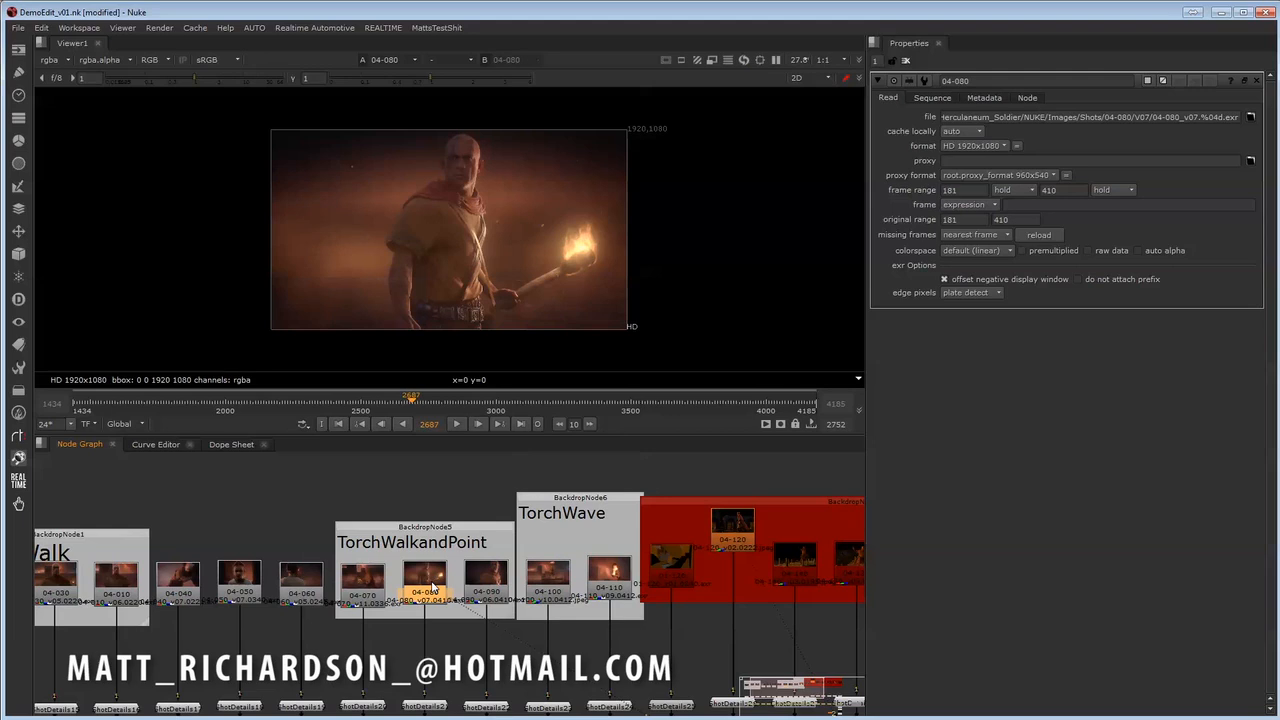
# - Step the 04-080 Read node through its versions from v07 down to v01 and back up to v07
pyautogui.hotkey('alt', 'Down')
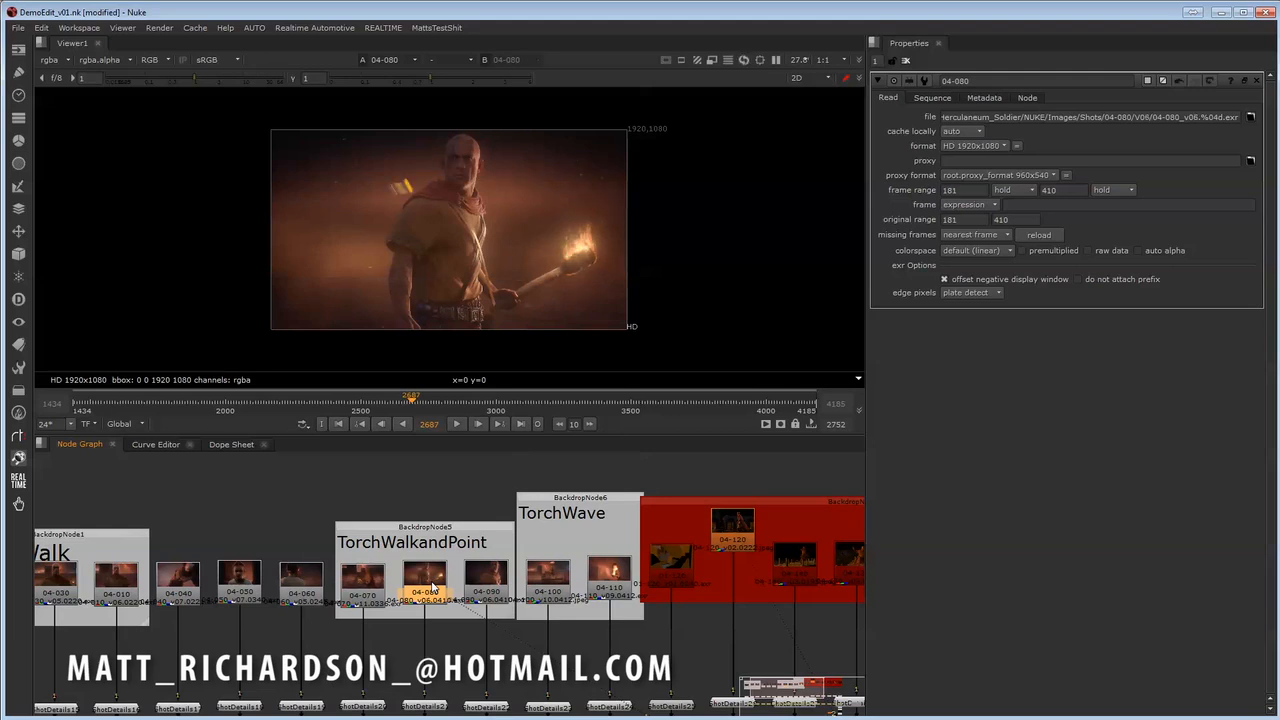
pyautogui.hotkey('alt', 'Down')
pyautogui.hotkey('alt', 'Down')
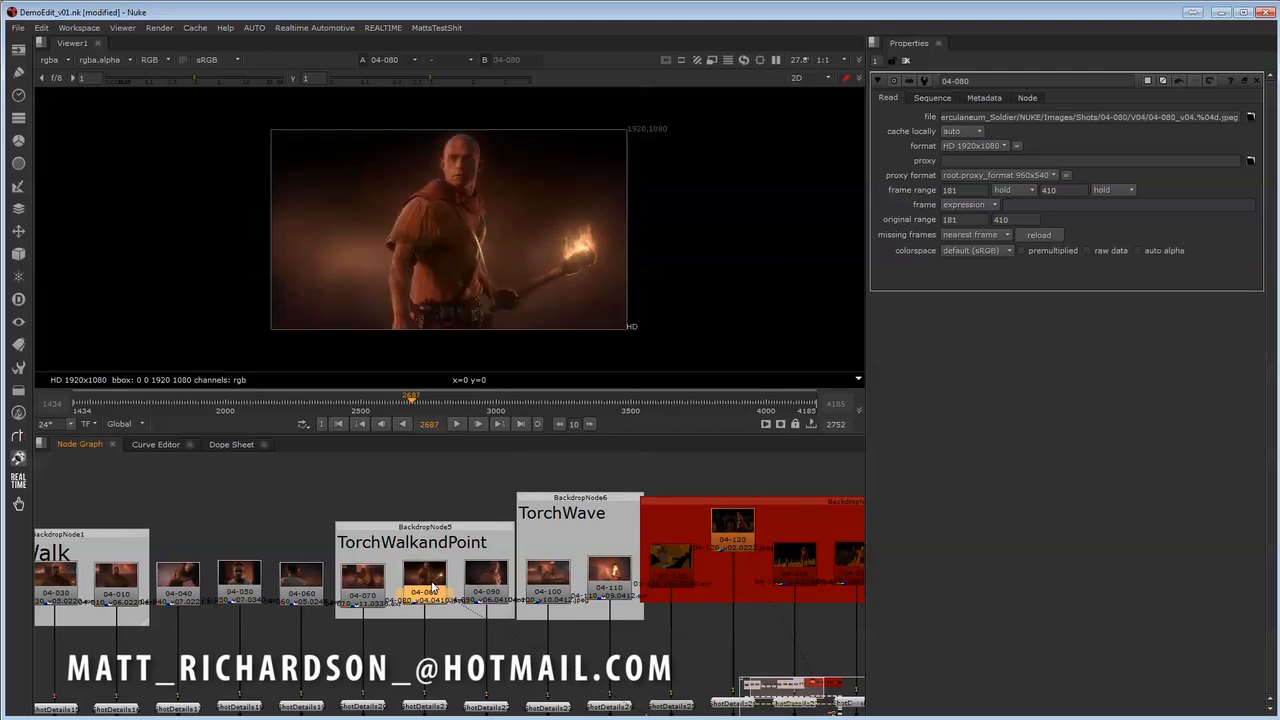
pyautogui.hotkey('alt', 'Down')
pyautogui.hotkey('alt', 'Down')
pyautogui.hotkey('alt', 'Down')
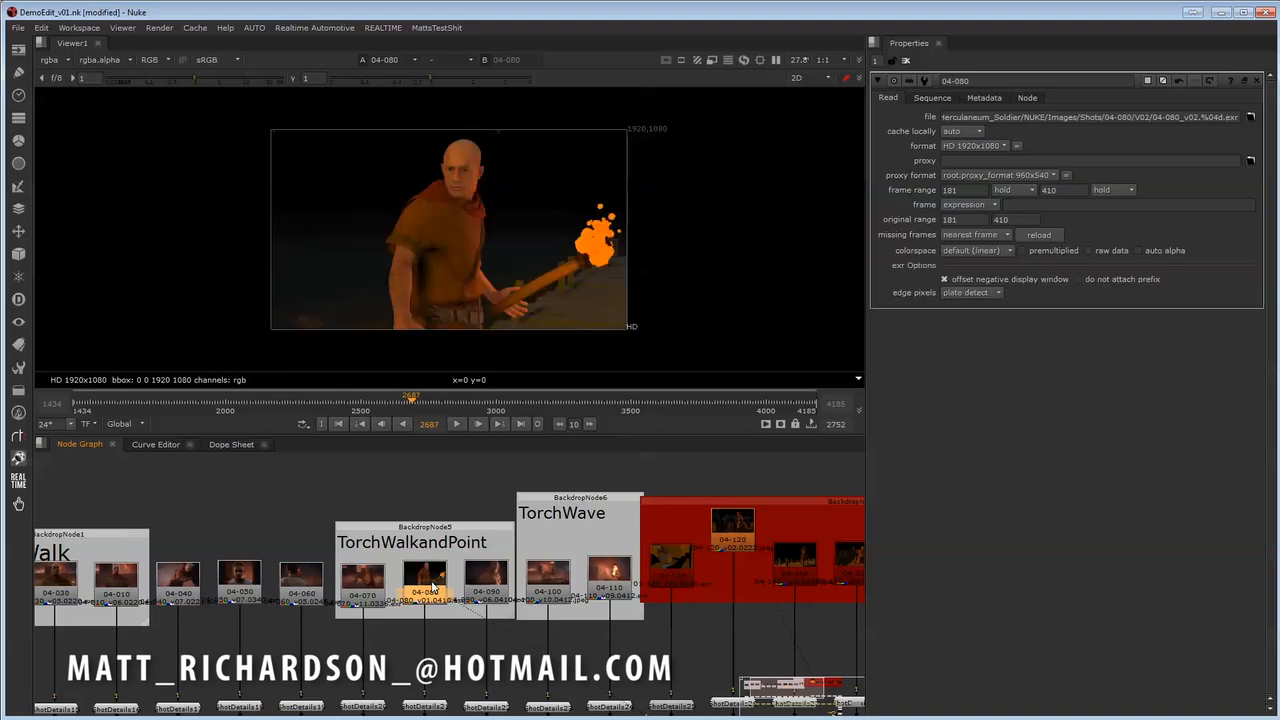
pyautogui.hotkey('alt', 'Up')
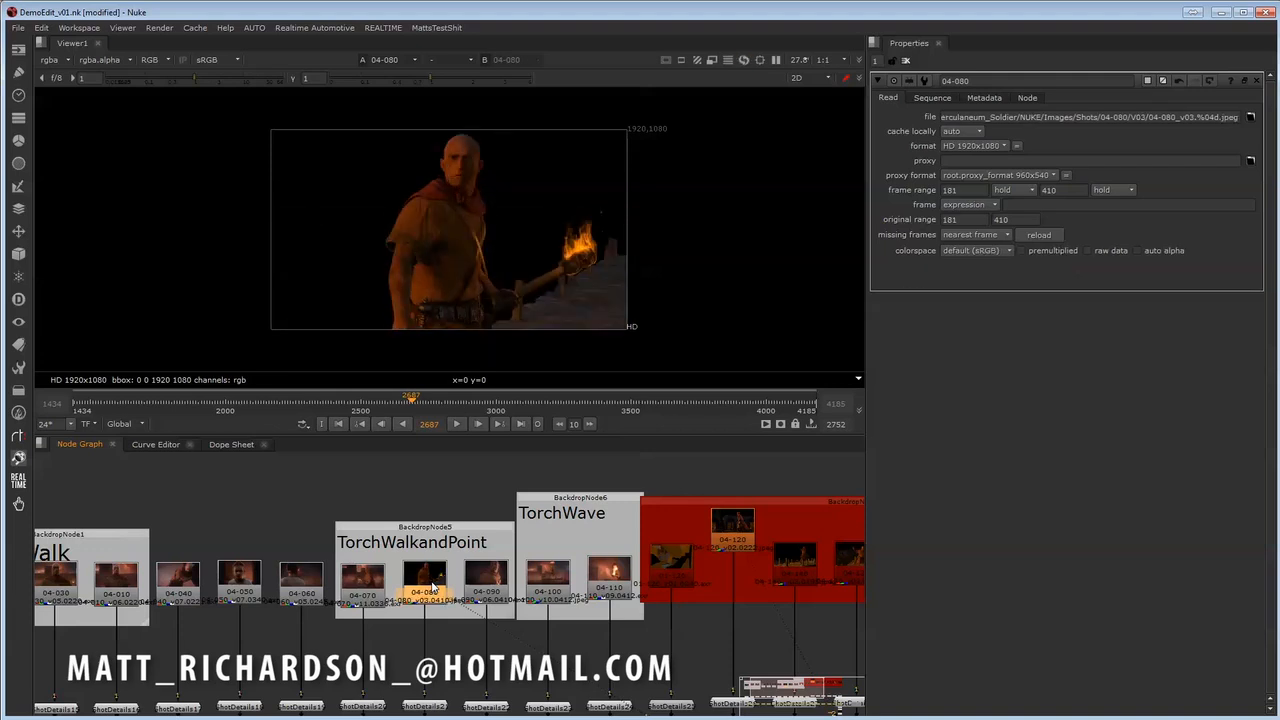
pyautogui.hotkey('alt', 'Up')
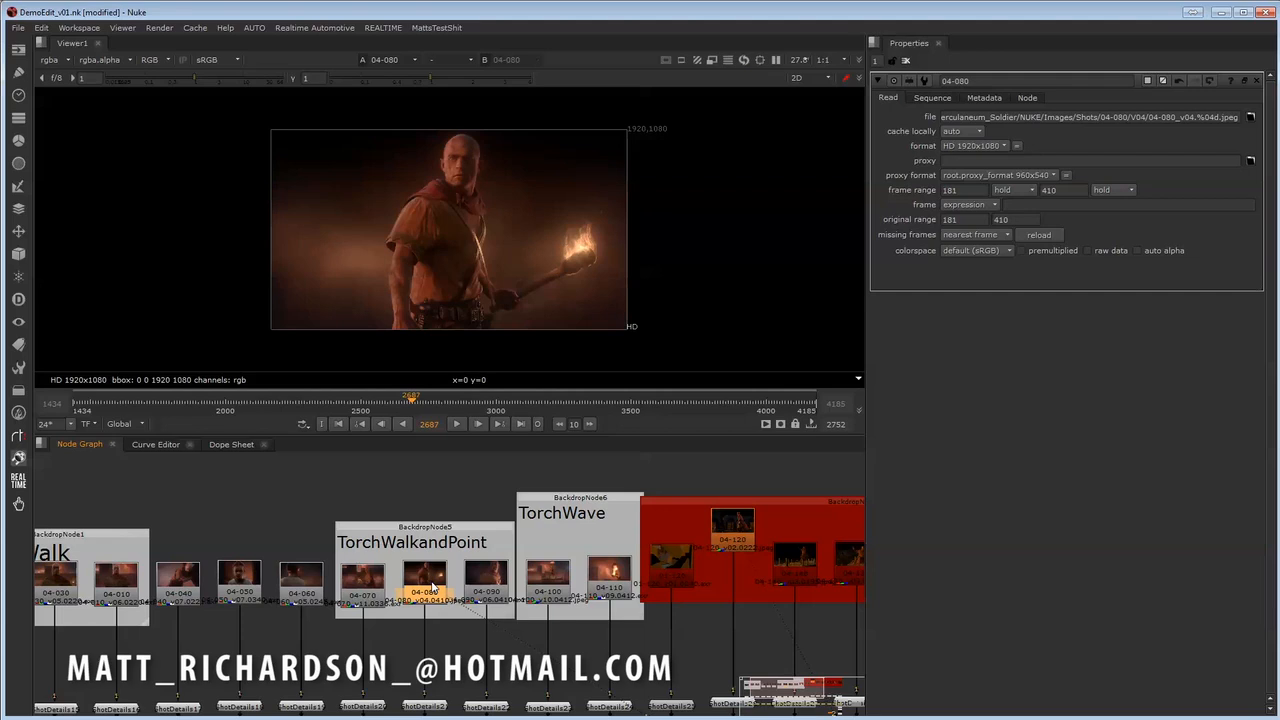
pyautogui.hotkey('alt', 'Up')
pyautogui.hotkey('alt', 'Up')
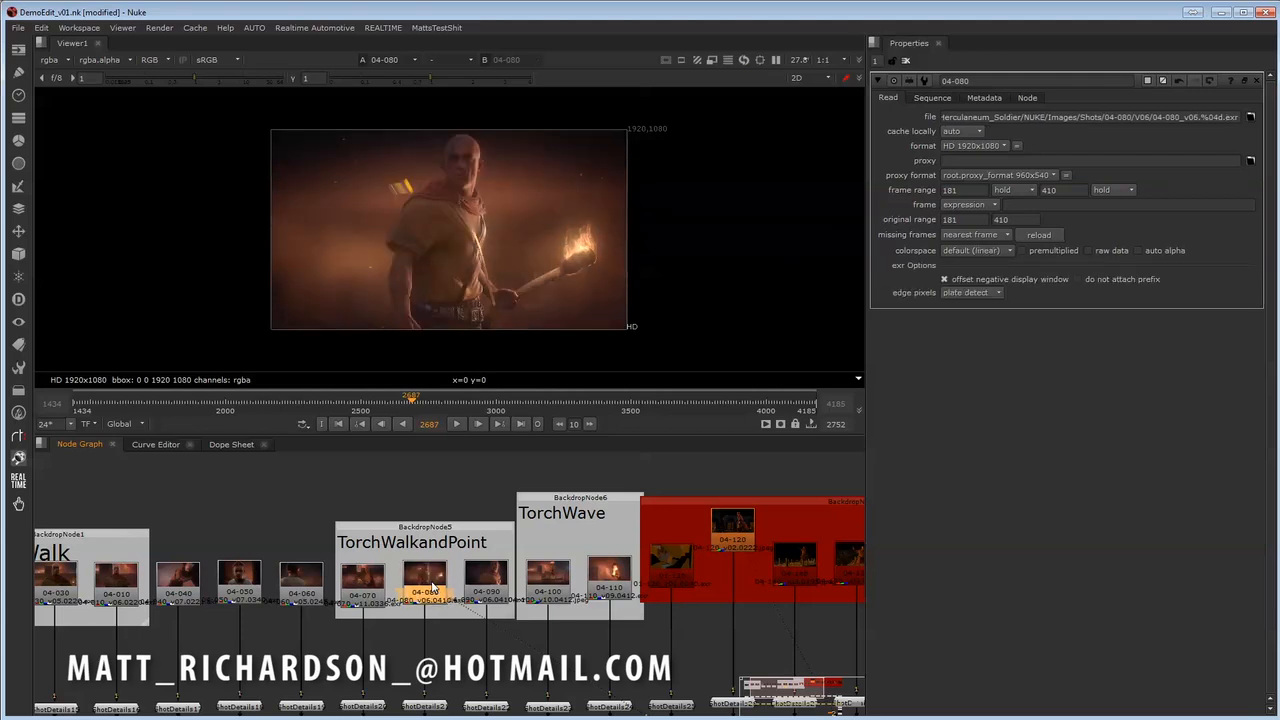
pyautogui.hotkey('alt', 'Up')
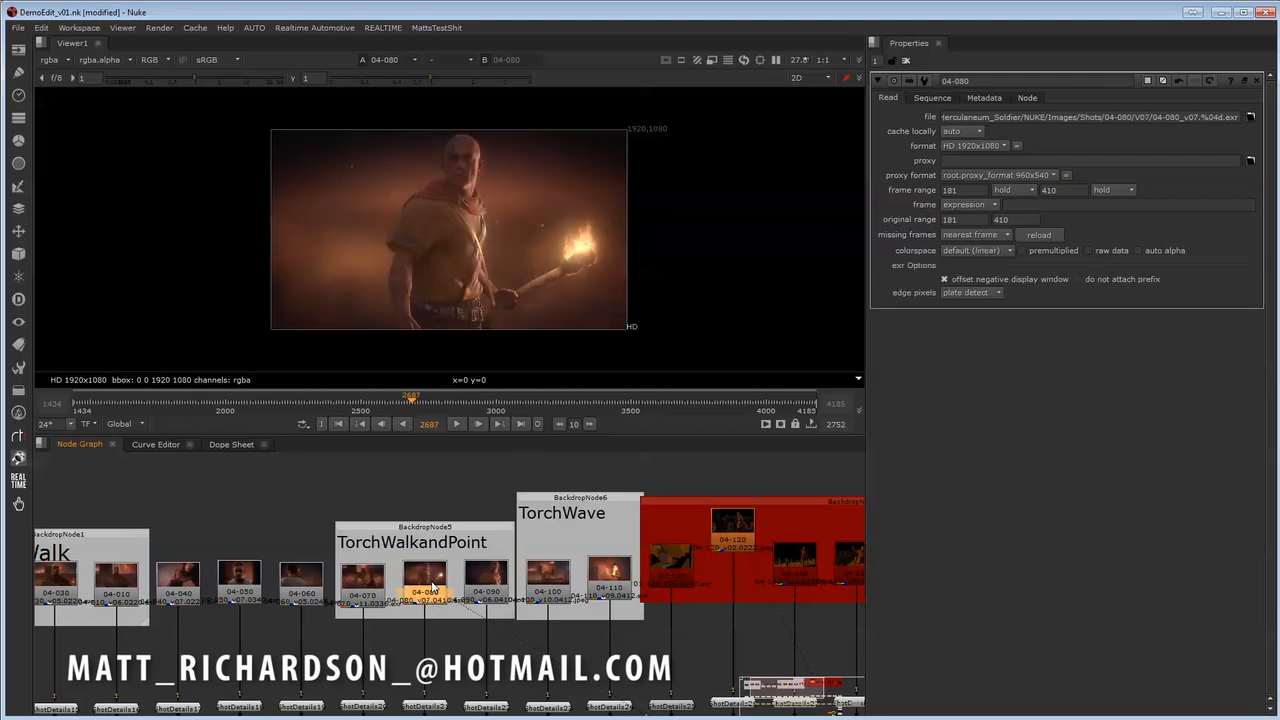
# - Select all the Read nodes from 04-020 to 04-110 and step them down together to v01
pyautogui.moveTo(640, 622); pyautogui.dragTo(378, 629, button='middle')
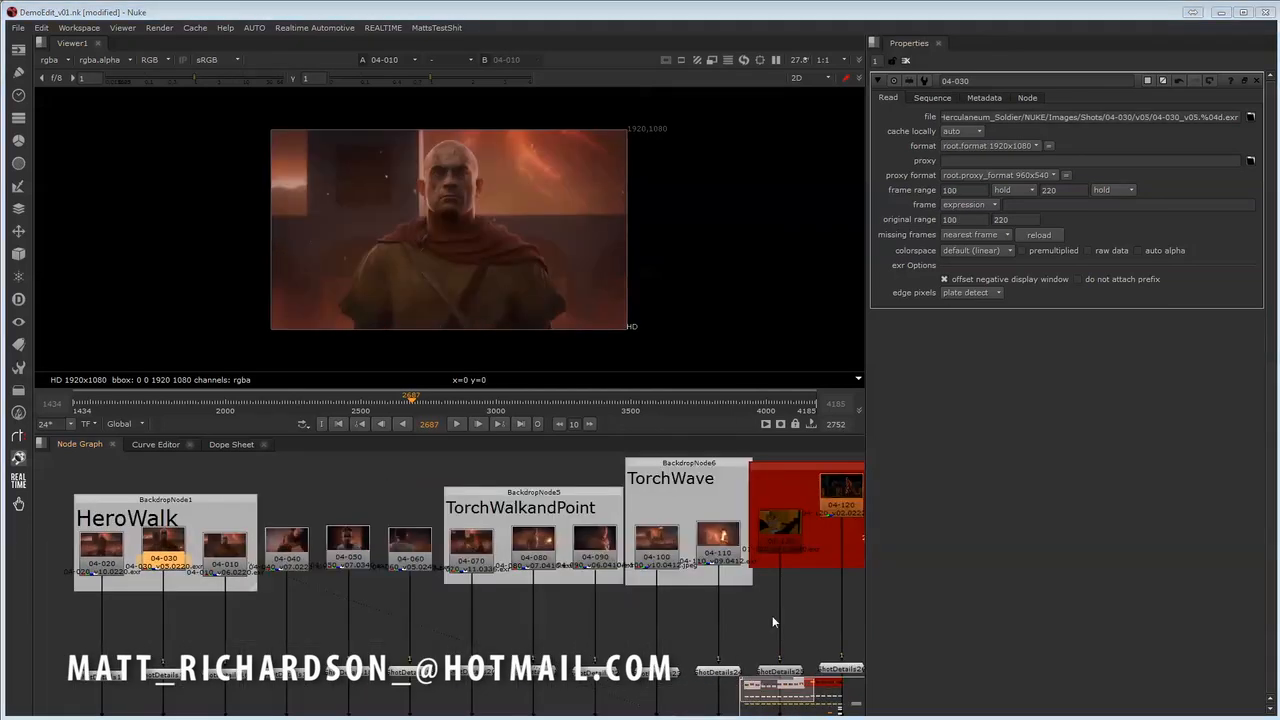
pyautogui.moveTo(767, 615); pyautogui.dragTo(733, 625, button='middle')
pyautogui.moveTo(650, 606); pyautogui.dragTo(572, 612, button='middle')
pyautogui.scroll(-1, 668, 610)
pyautogui.moveTo(498, 571); pyautogui.dragTo(528, 611, button='middle')
pyautogui.moveTo(62, 548); pyautogui.dragTo(667, 607)
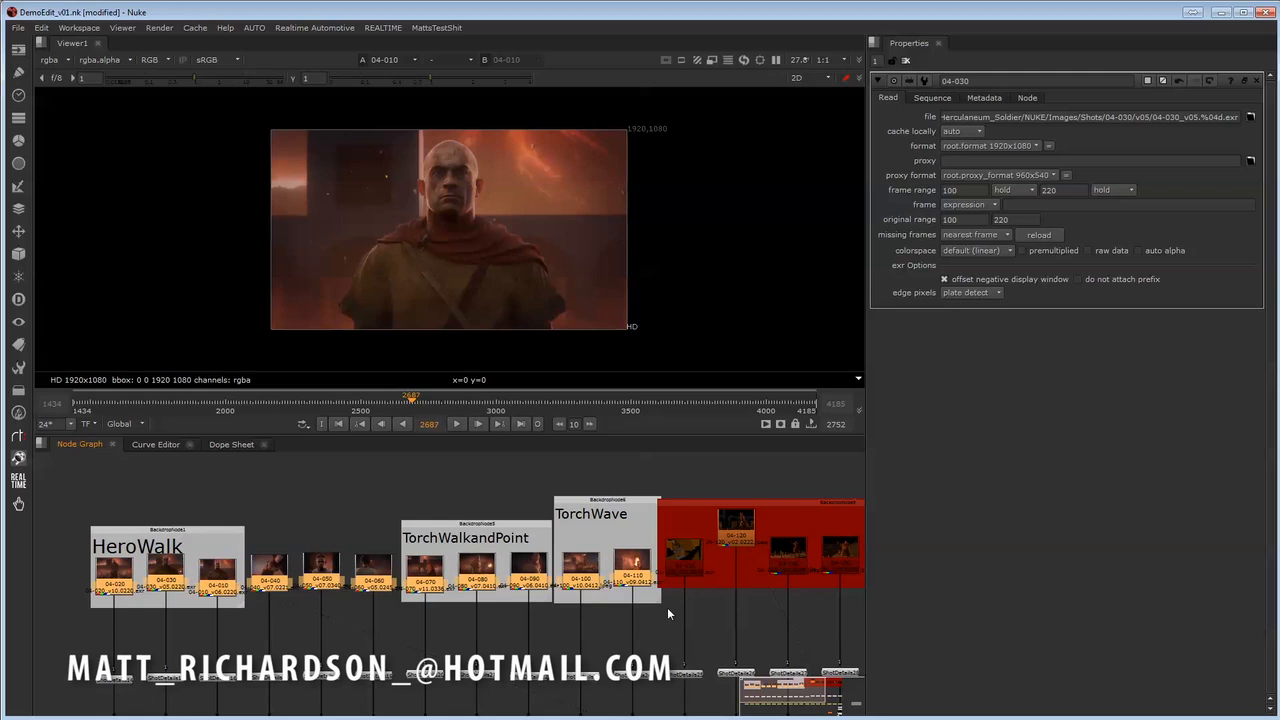
pyautogui.hotkey('alt', 'Down')
pyautogui.hotkey('alt', 'Down')
pyautogui.hotkey('alt', 'Down')
pyautogui.hotkey('alt', 'Down')
pyautogui.hotkey('alt', 'Down')
pyautogui.hotkey('alt', 'Down')
pyautogui.hotkey('alt', 'Down')
pyautogui.hotkey('alt', 'Down')
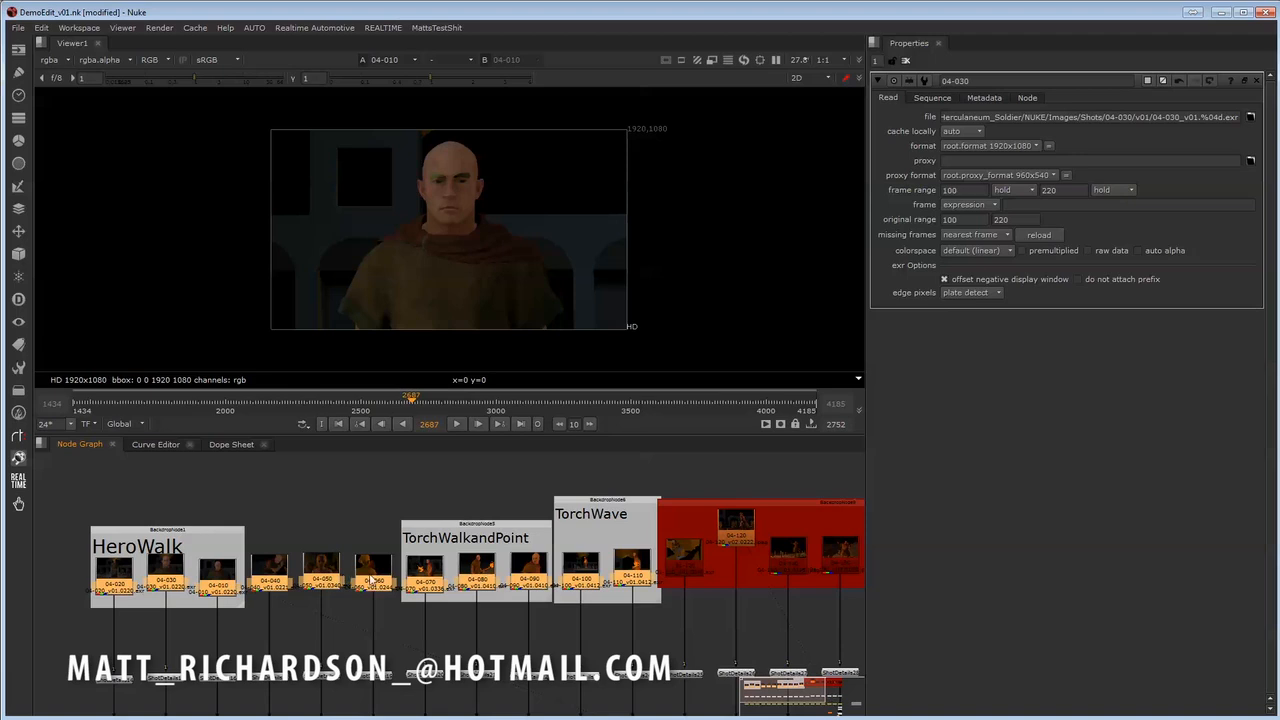
# - Update the selected shots 04-020 to 04-110 to their latest versions with the REALTIME edit tool and dismiss its notices
pyautogui.moveTo(713, 593); pyautogui.dragTo(681, 599, button='middle')
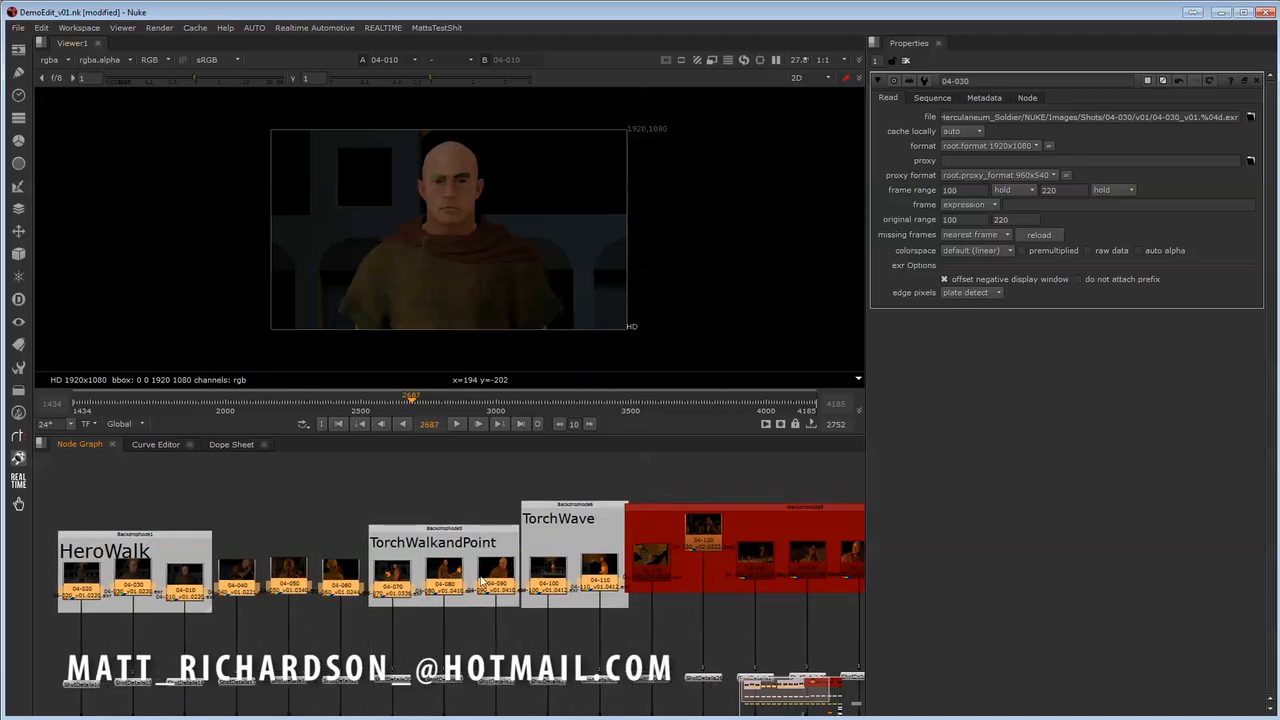
pyautogui.moveTo(53, 553); pyautogui.dragTo(636, 652)
pyautogui.click(383, 28)
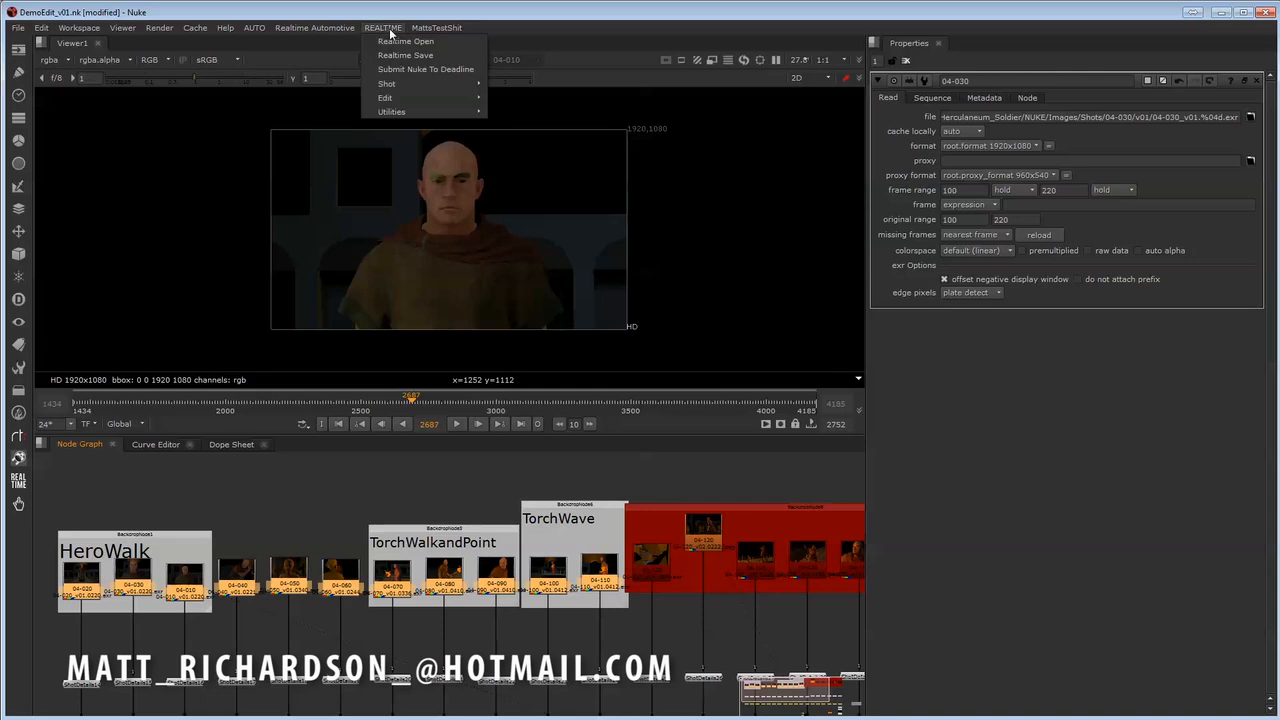
pyautogui.moveTo(410, 98)
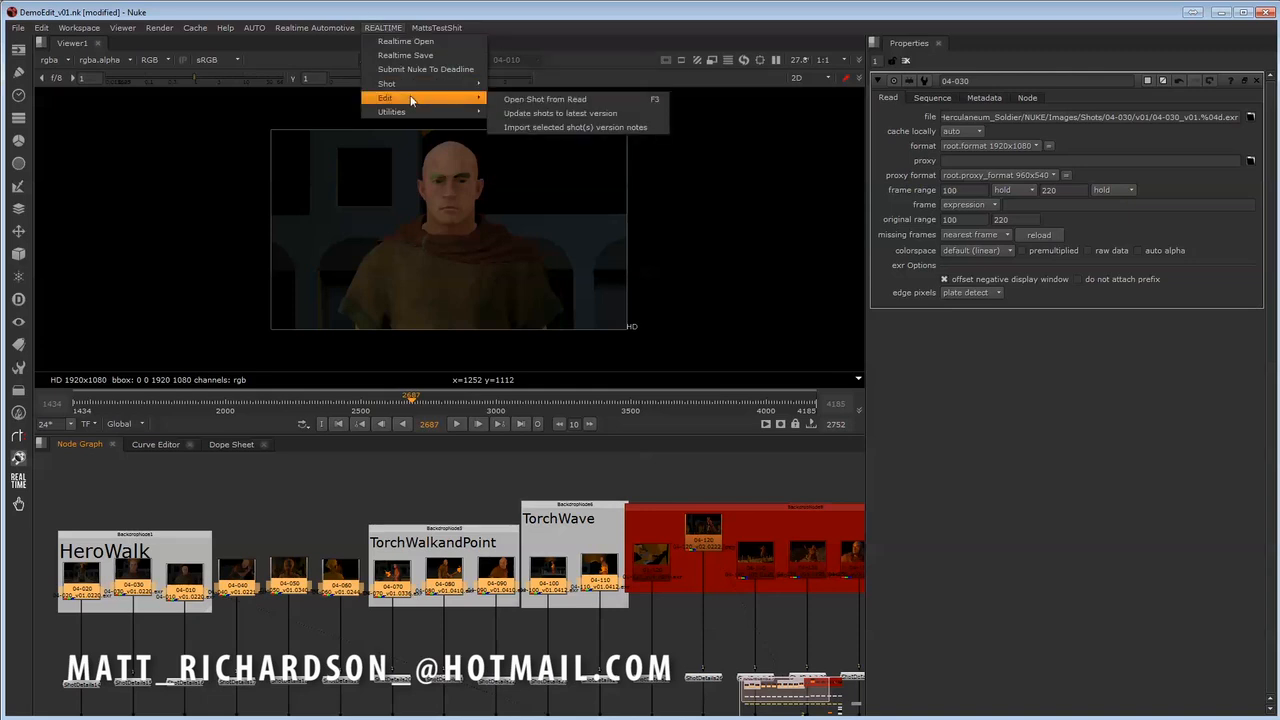
pyautogui.click(582, 115)
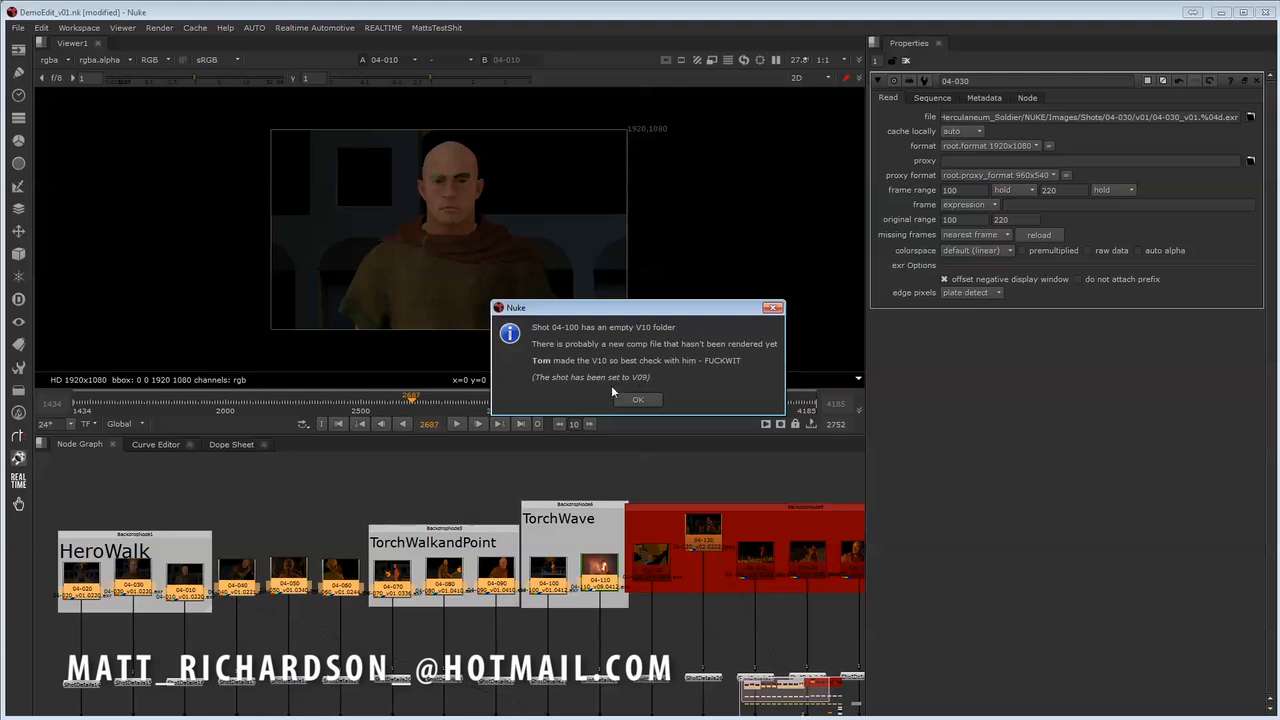
pyautogui.click(645, 401)
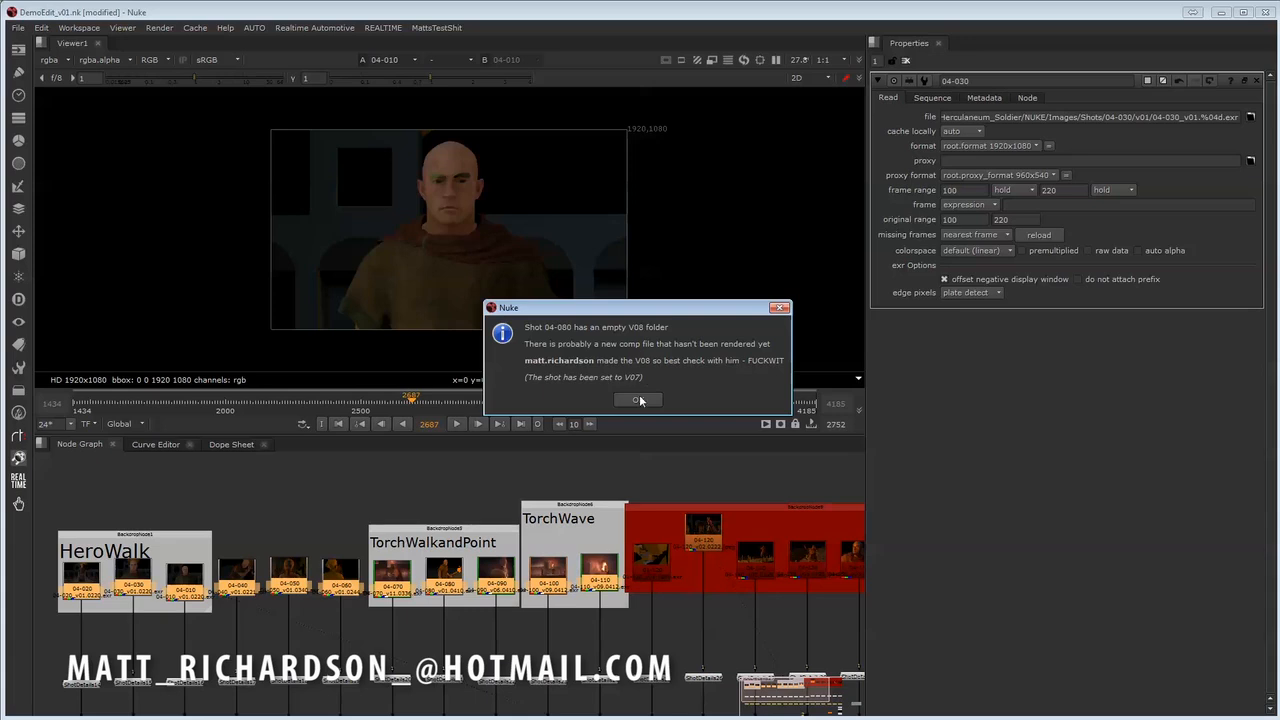
pyautogui.click(640, 400)
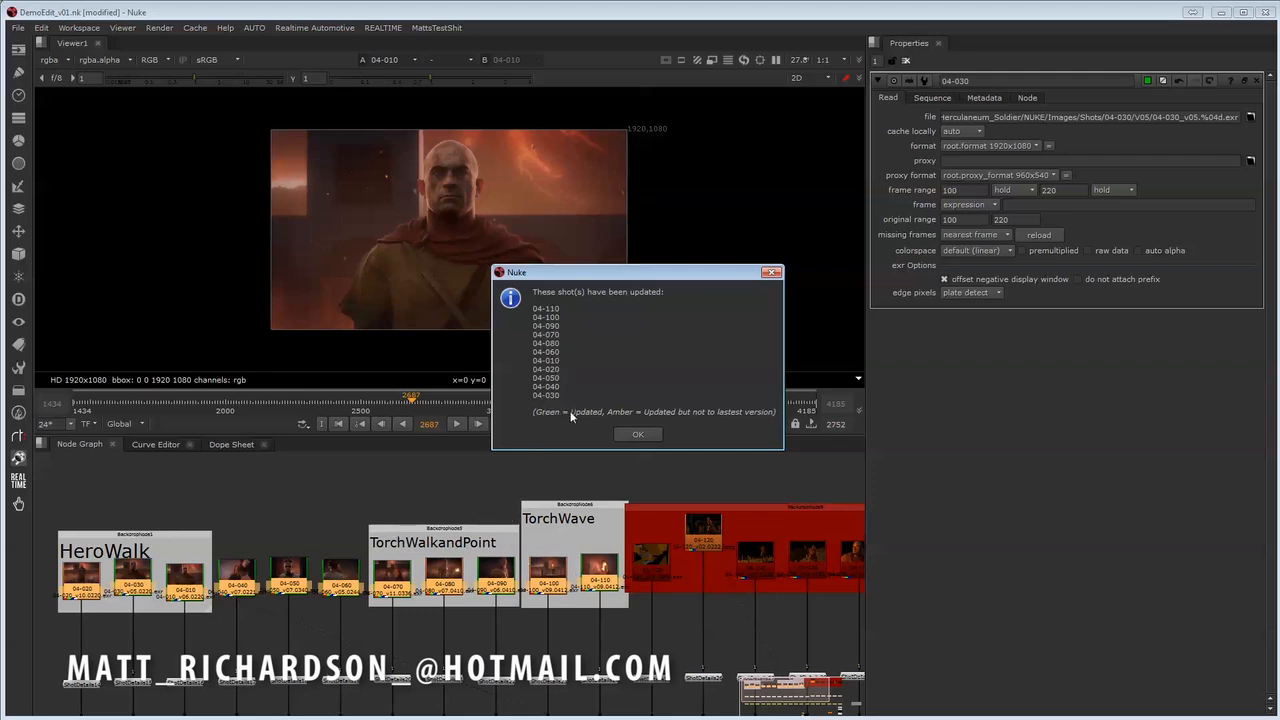
pyautogui.click(647, 435)
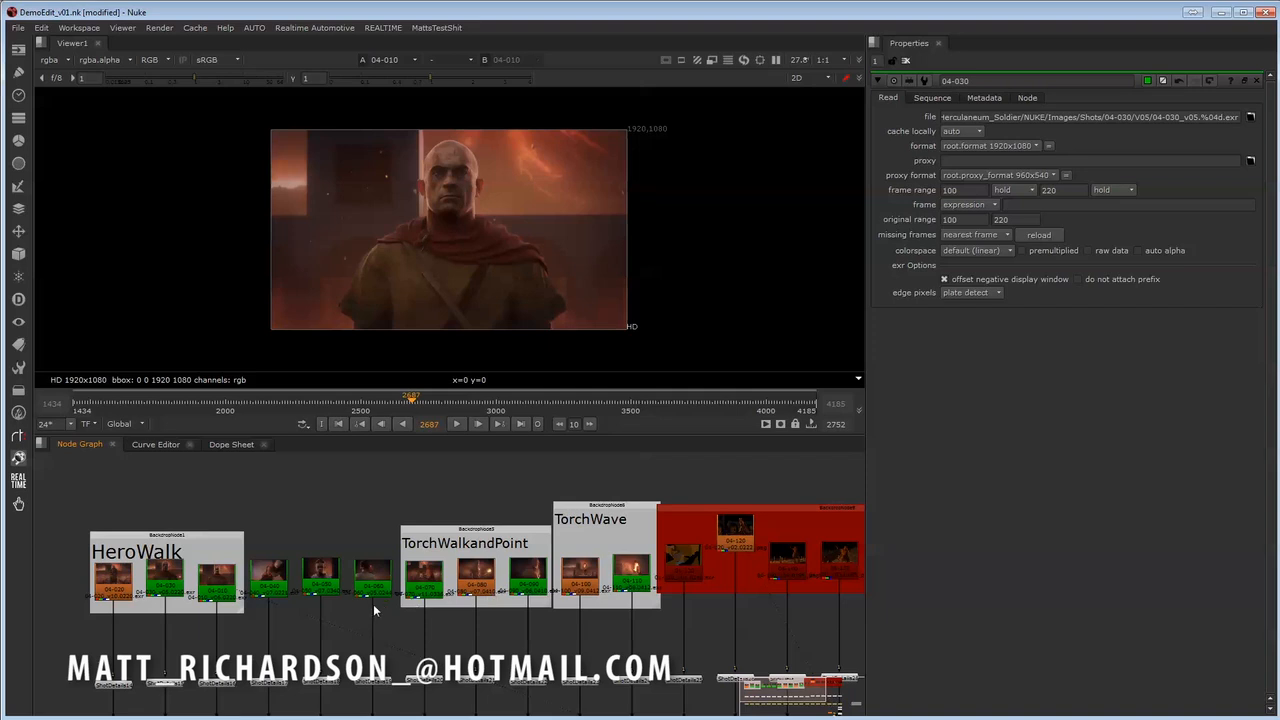
# - Reset the colour of the updated Read nodes 04-020 to 04-110 to grey
pyautogui.scroll(-4, 355, 578)
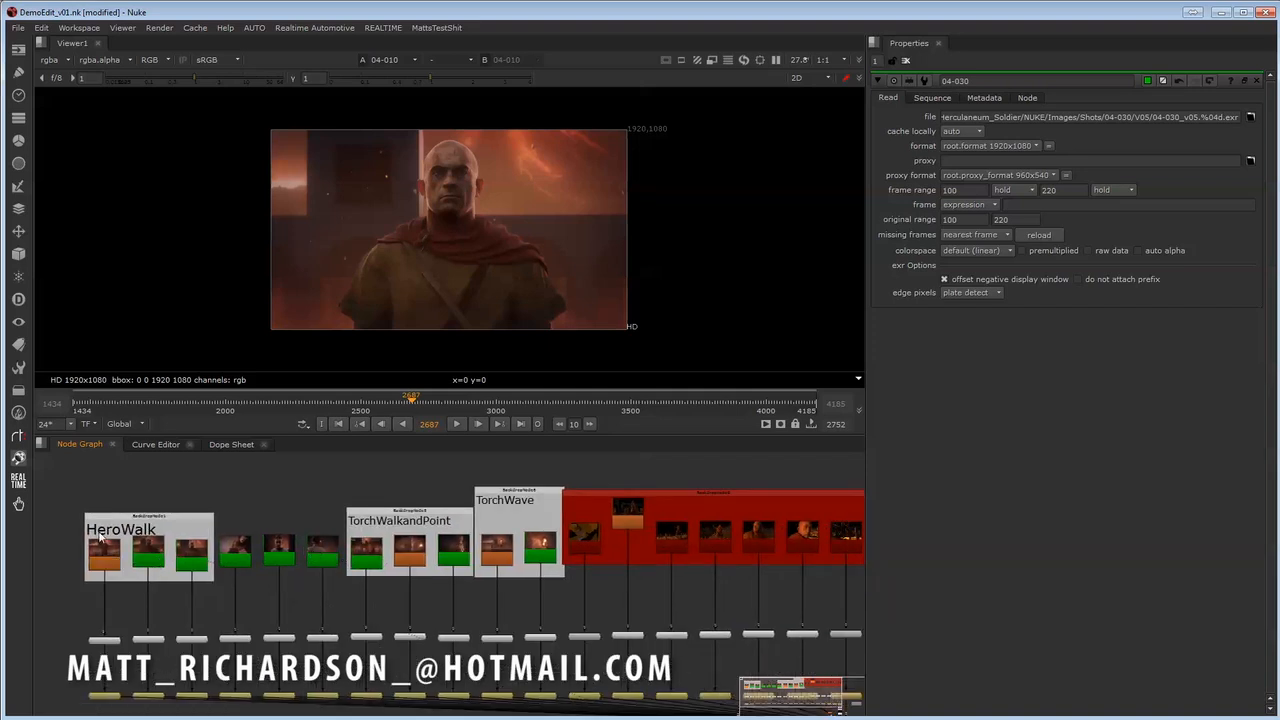
pyautogui.moveTo(57, 514); pyautogui.dragTo(566, 598)
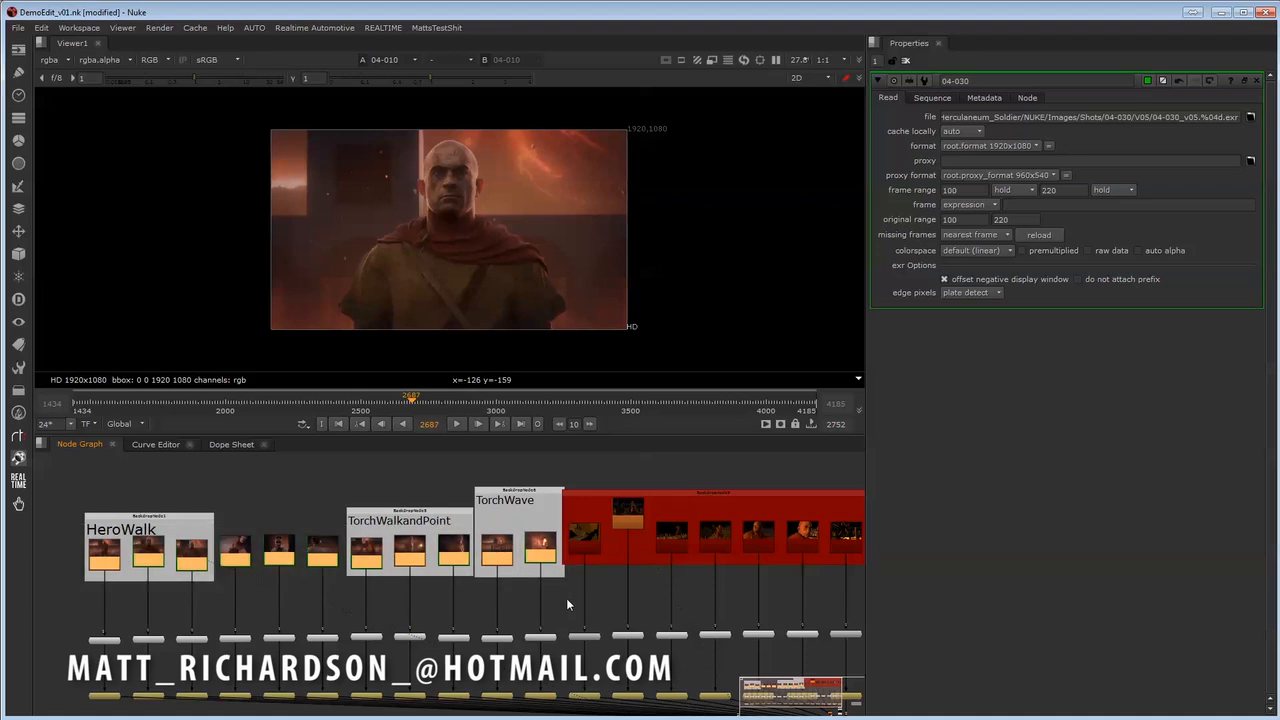
pyautogui.click(392, 28)
pyautogui.moveTo(412, 112)
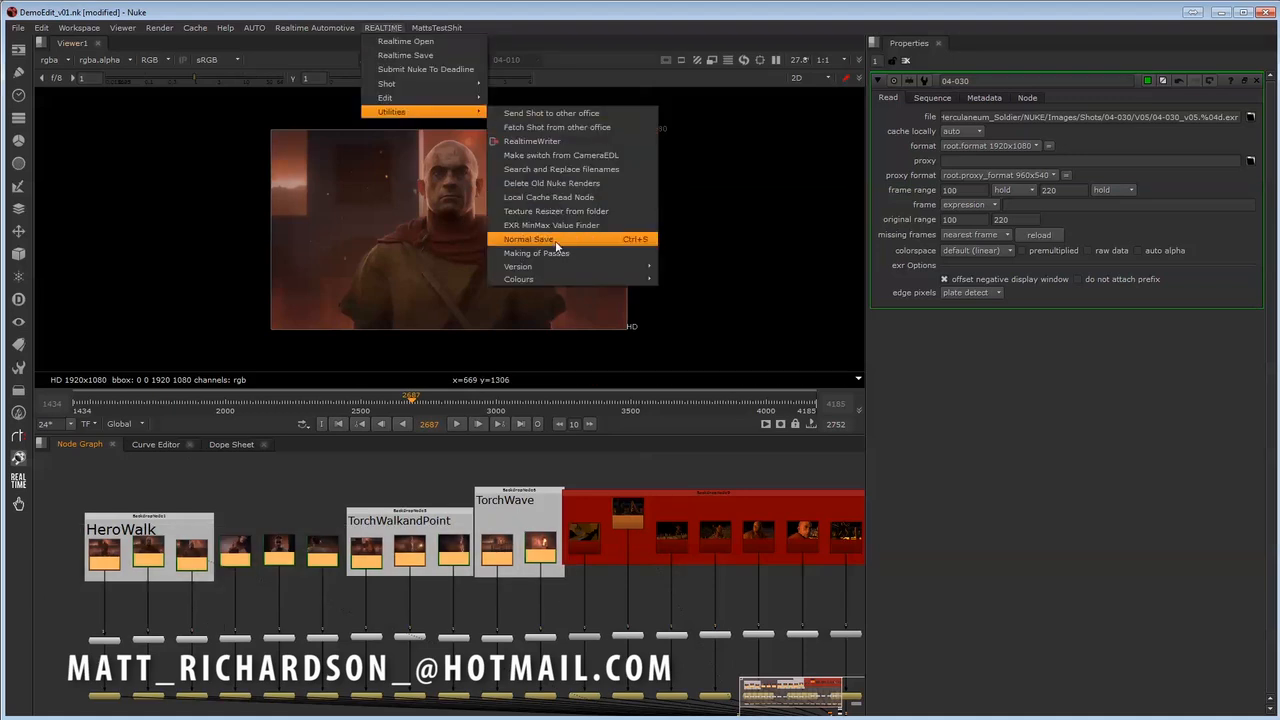
pyautogui.moveTo(545, 280)
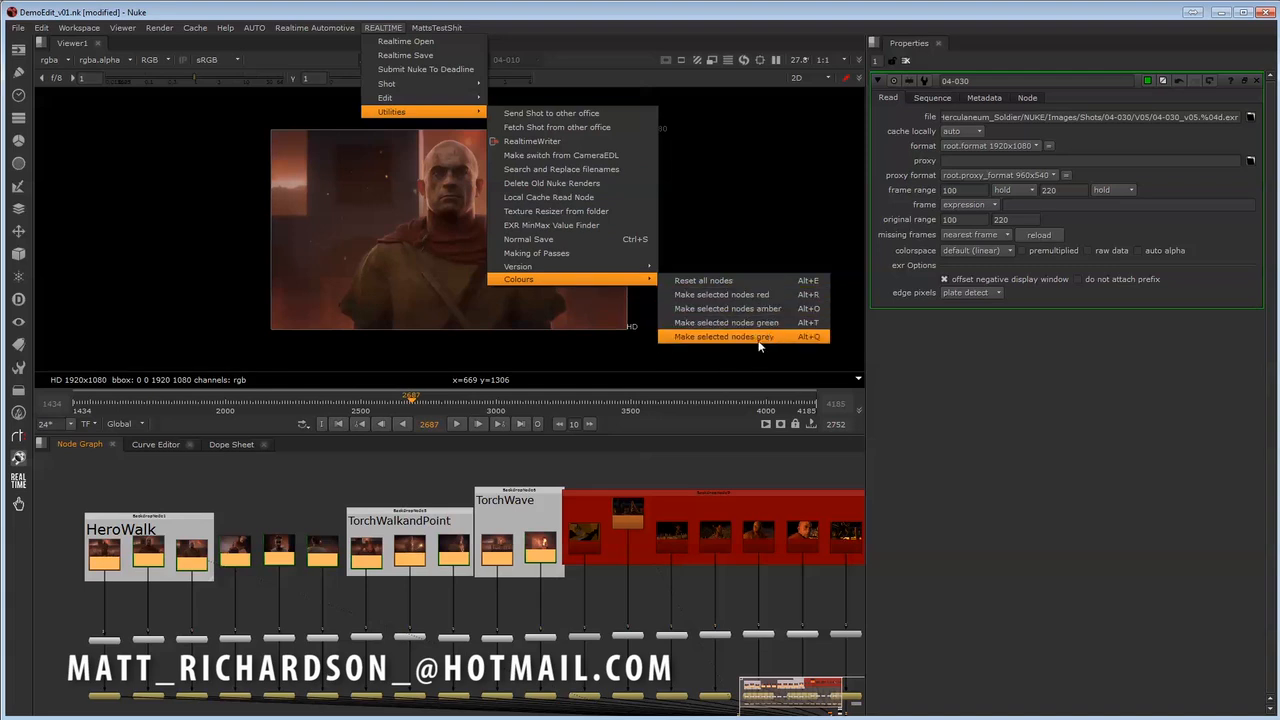
pyautogui.click(730, 337)
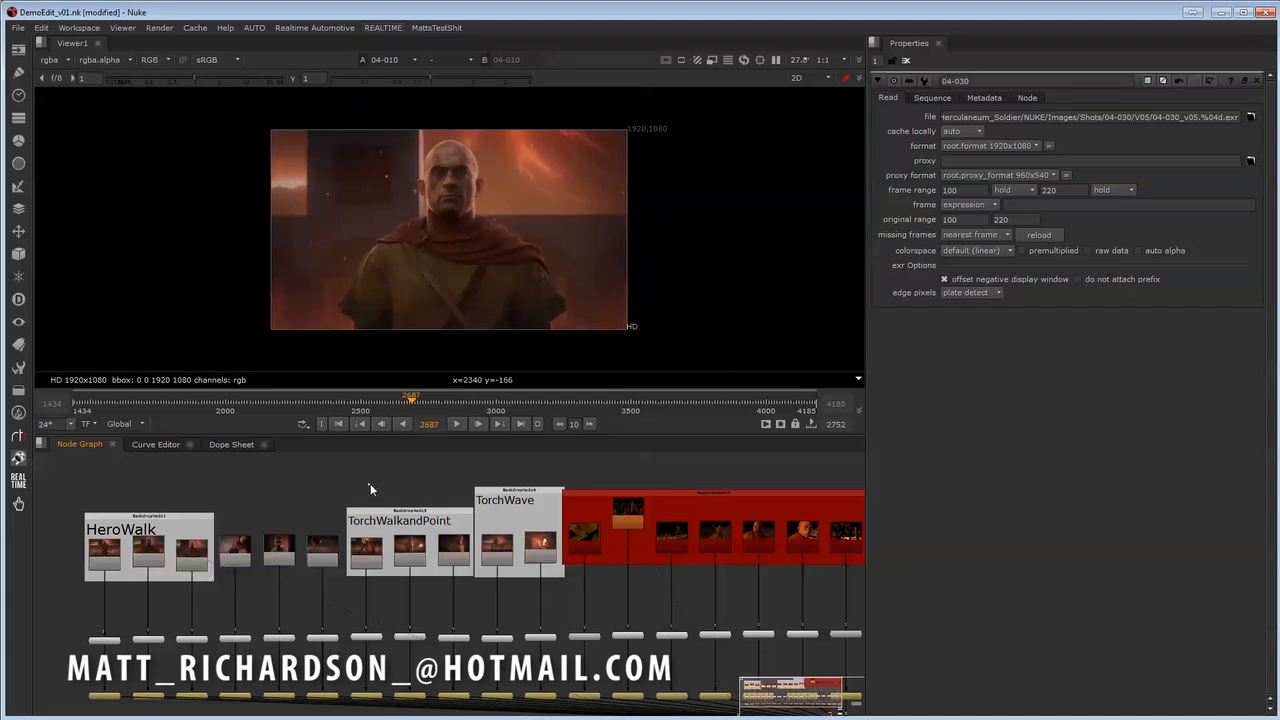
pyautogui.moveTo(486, 497); pyautogui.dragTo(590, 497, button='middle')
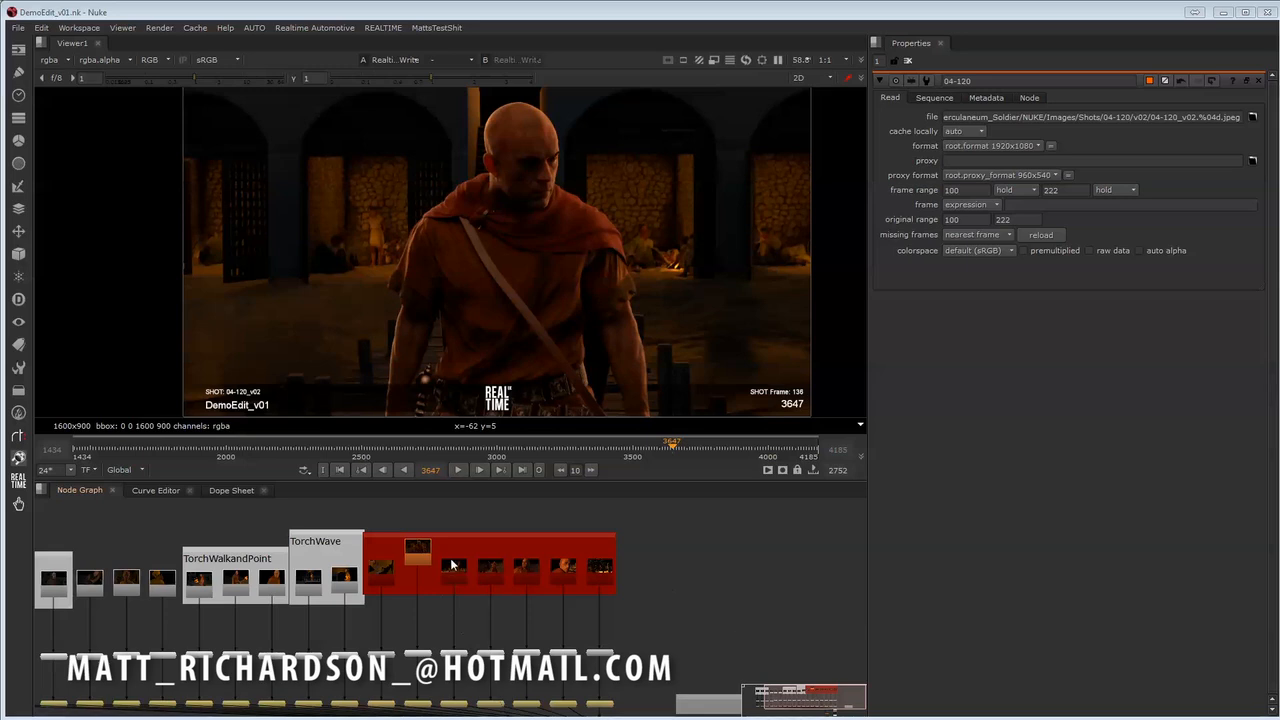
pyautogui.moveTo(452, 566); pyautogui.dragTo(477, 613, button='middle')
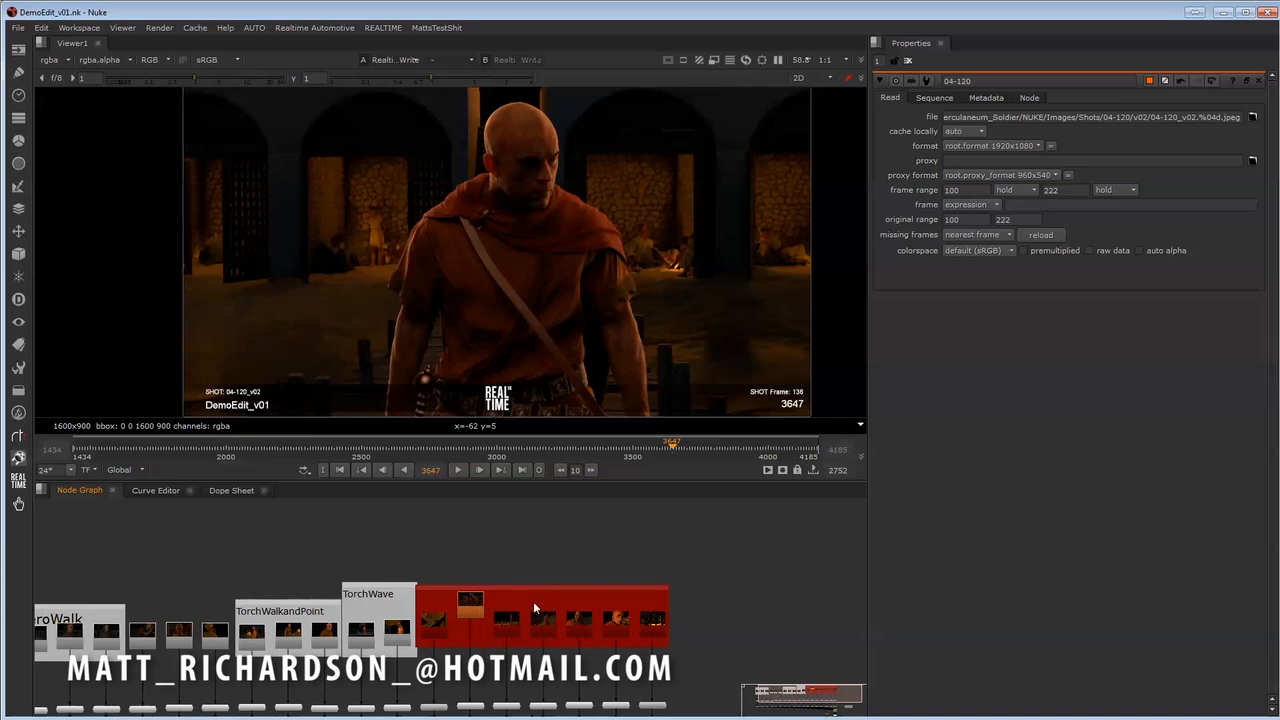
# - Import the version notes for the selected shot 04-120 with the REALTIME edit tool
pyautogui.scroll(5, 504, 607)
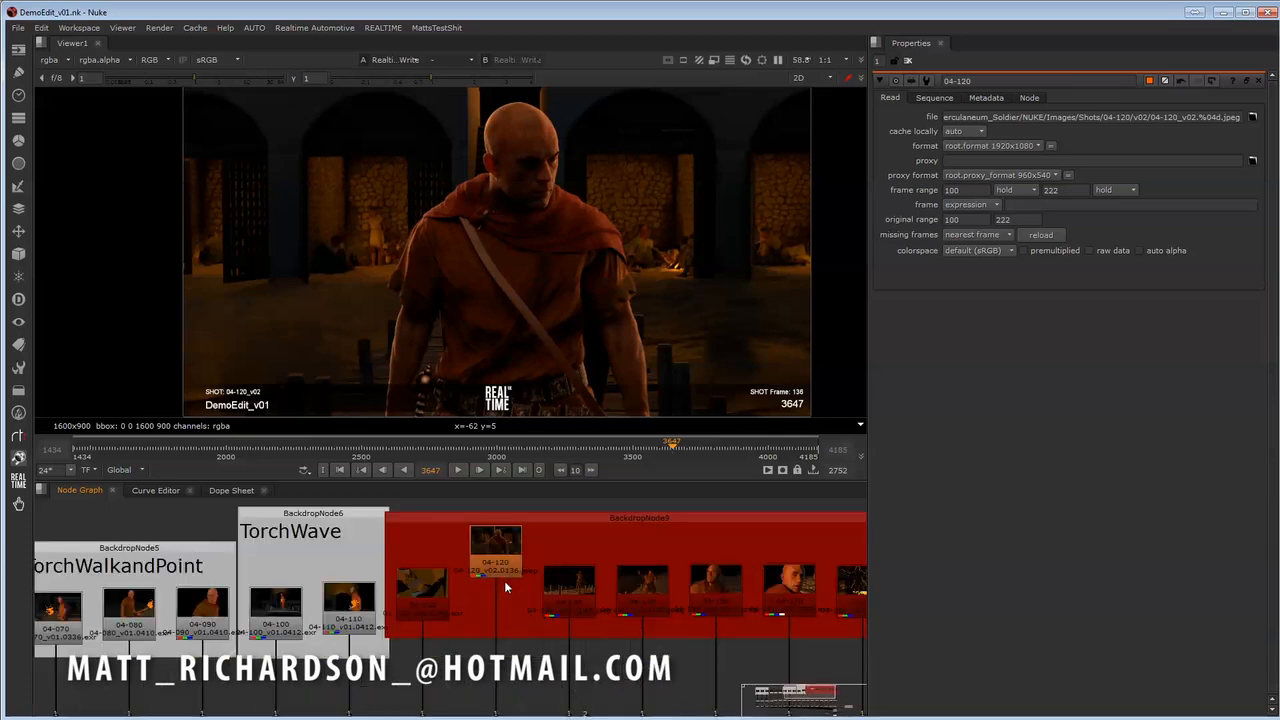
pyautogui.click(451, 601)
pyautogui.moveTo(451, 601); pyautogui.dragTo(409, 635, button='middle')
pyautogui.click(388, 28)
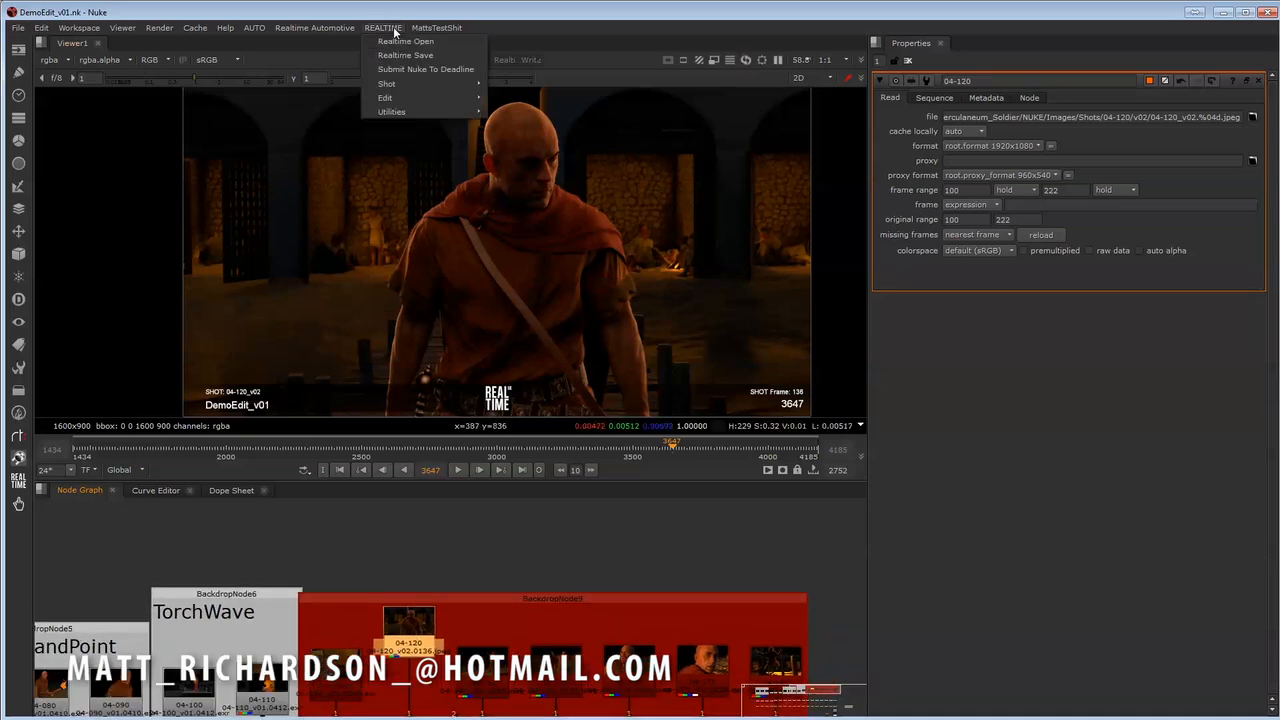
pyautogui.moveTo(402, 98)
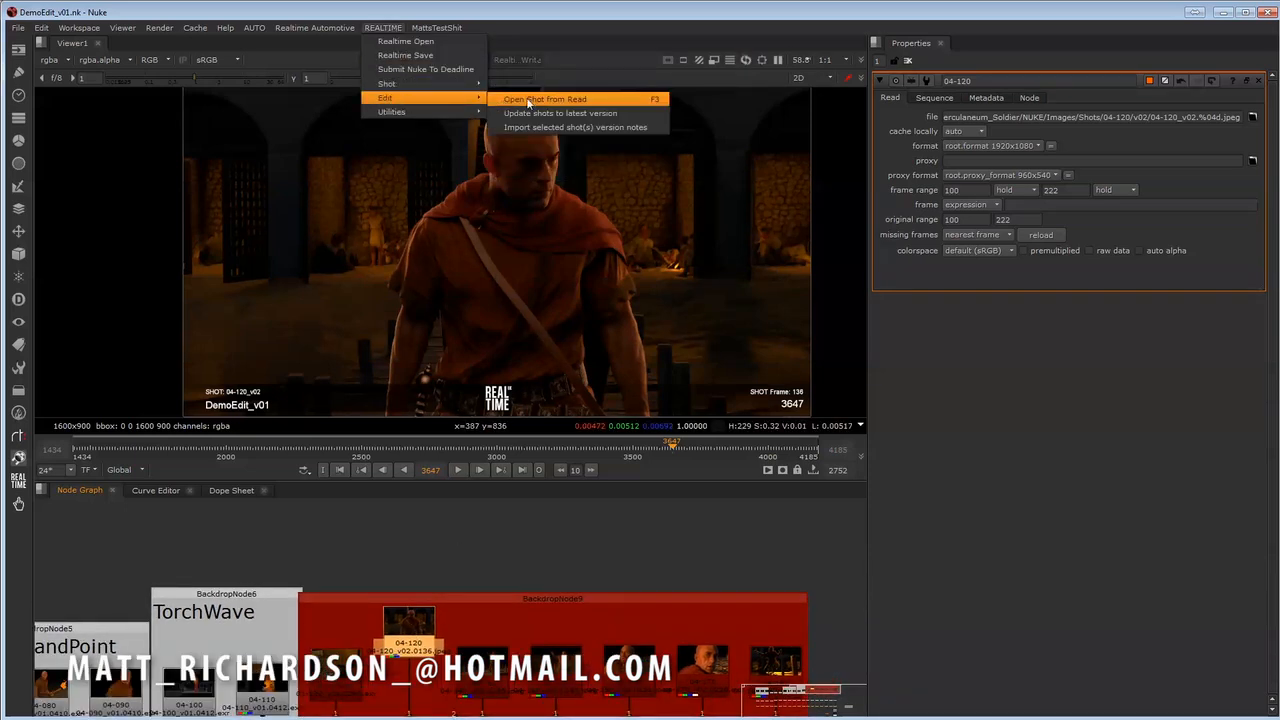
pyautogui.click(611, 128)
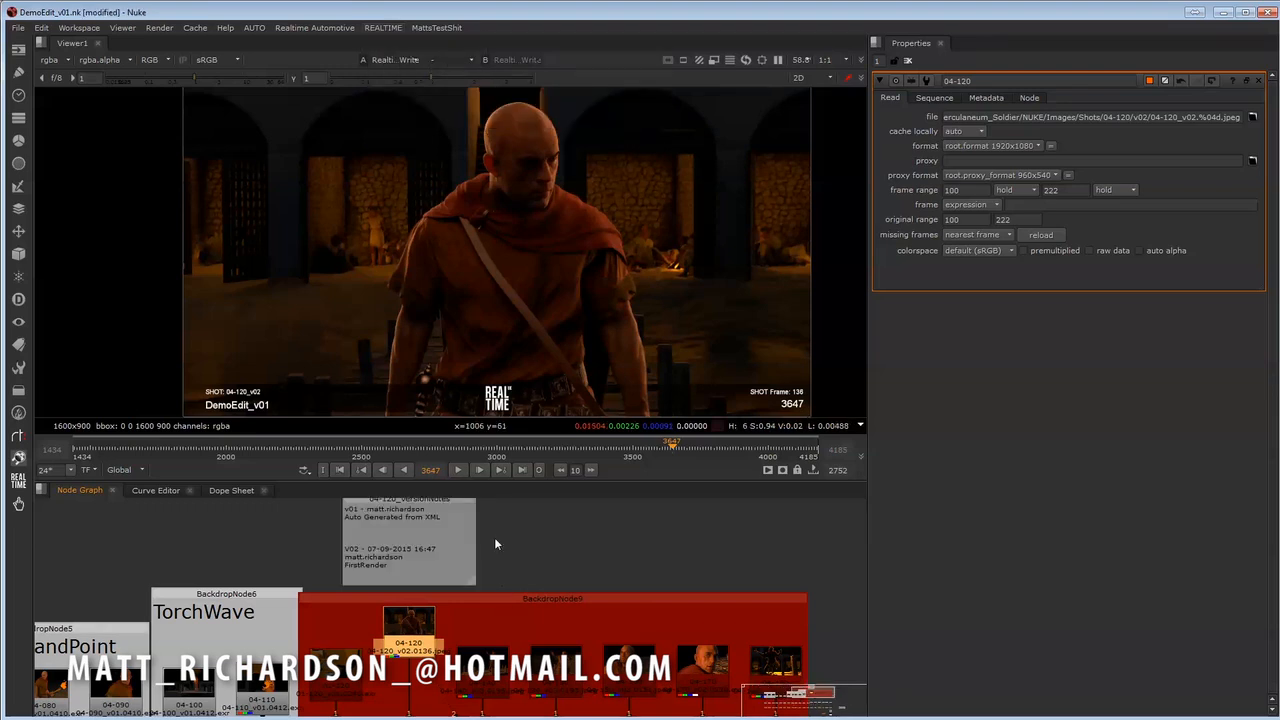
# - Examine the imported v01 and v02 version notes above the 04-120 Read node in the node graph
pyautogui.moveTo(494, 537); pyautogui.dragTo(479, 605, button='middle')
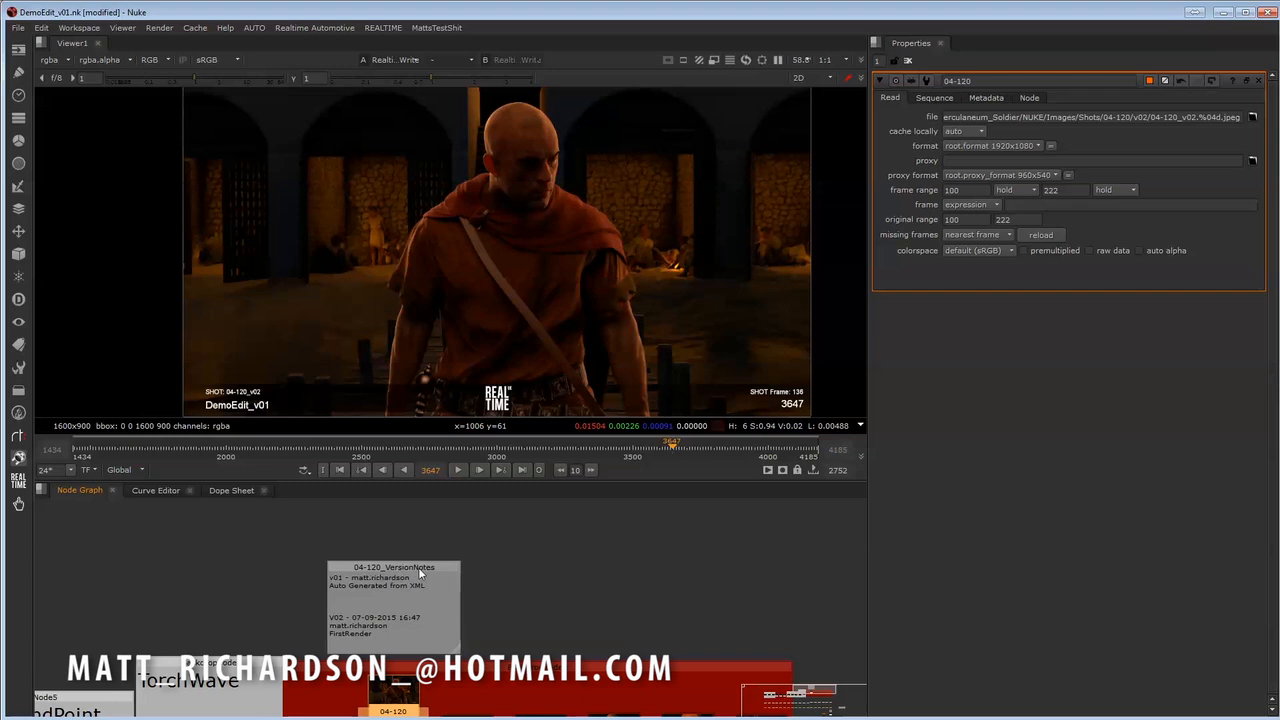
pyautogui.moveTo(418, 568); pyautogui.dragTo(423, 568, button='middle')
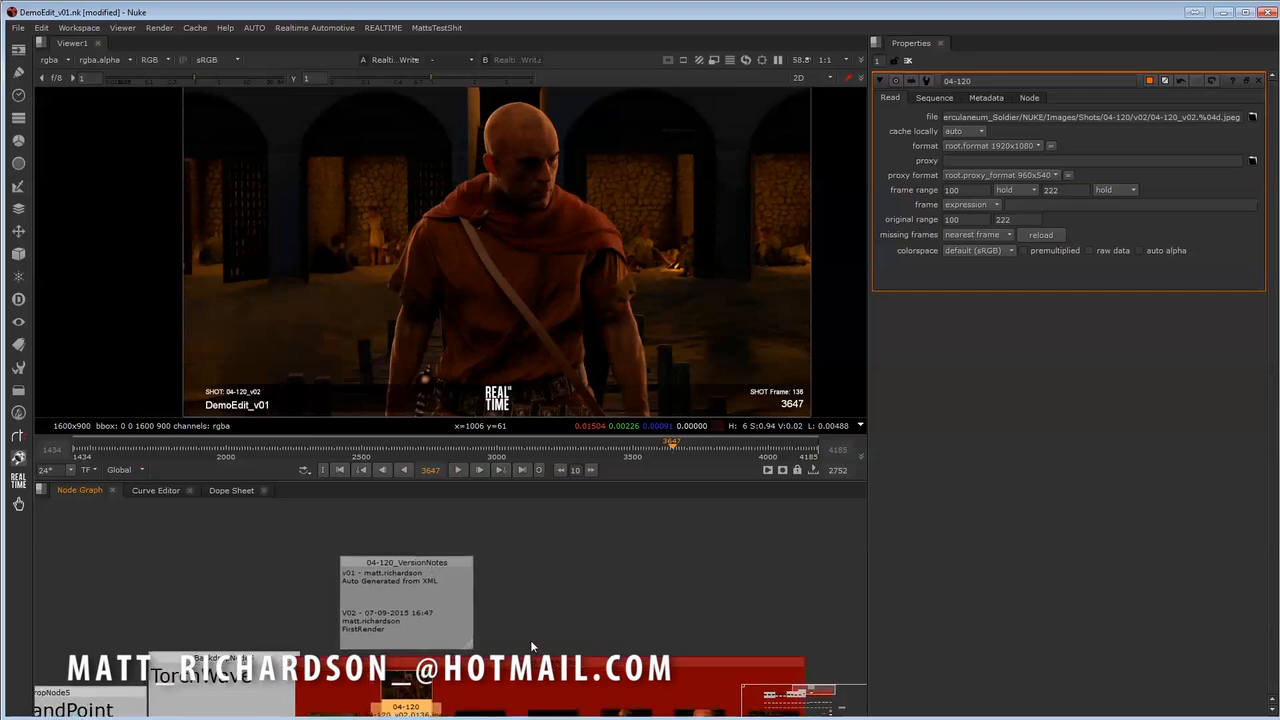
pyautogui.moveTo(512, 661); pyautogui.dragTo(559, 615, button='middle')
pyautogui.moveTo(441, 675); pyautogui.dragTo(417, 678, button='middle')
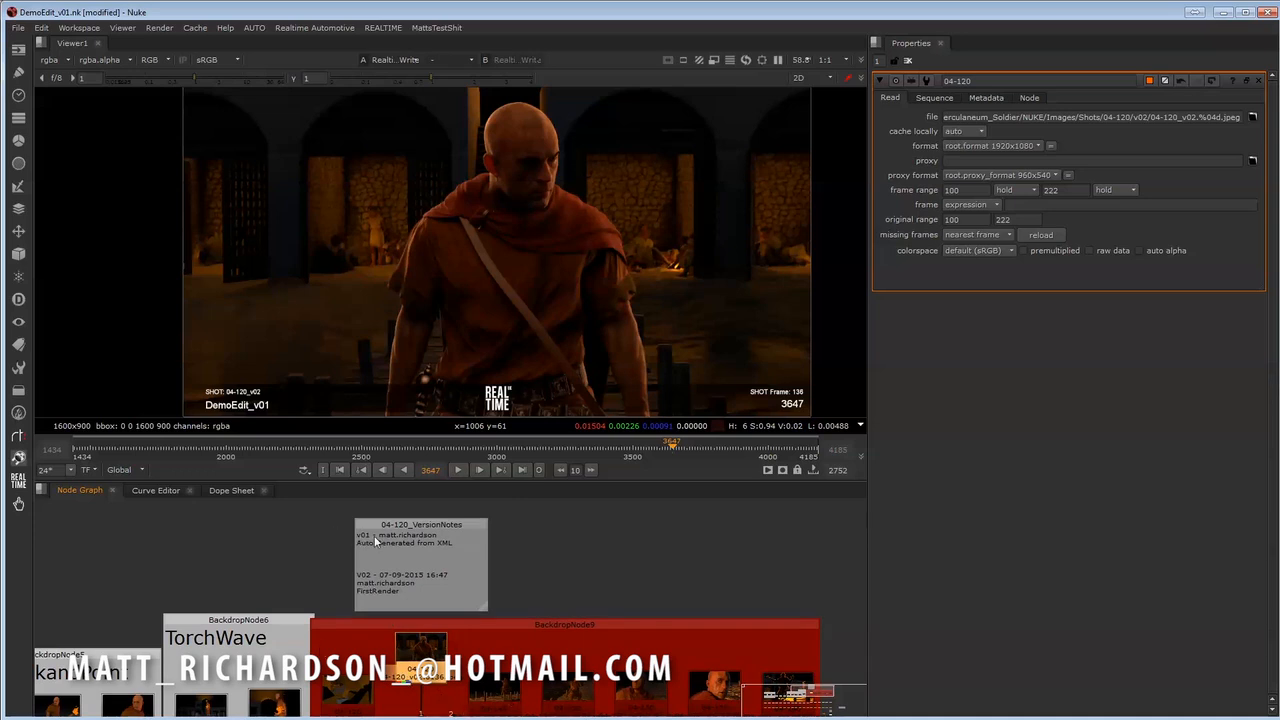
pyautogui.moveTo(441, 559); pyautogui.dragTo(443, 557, button='middle')
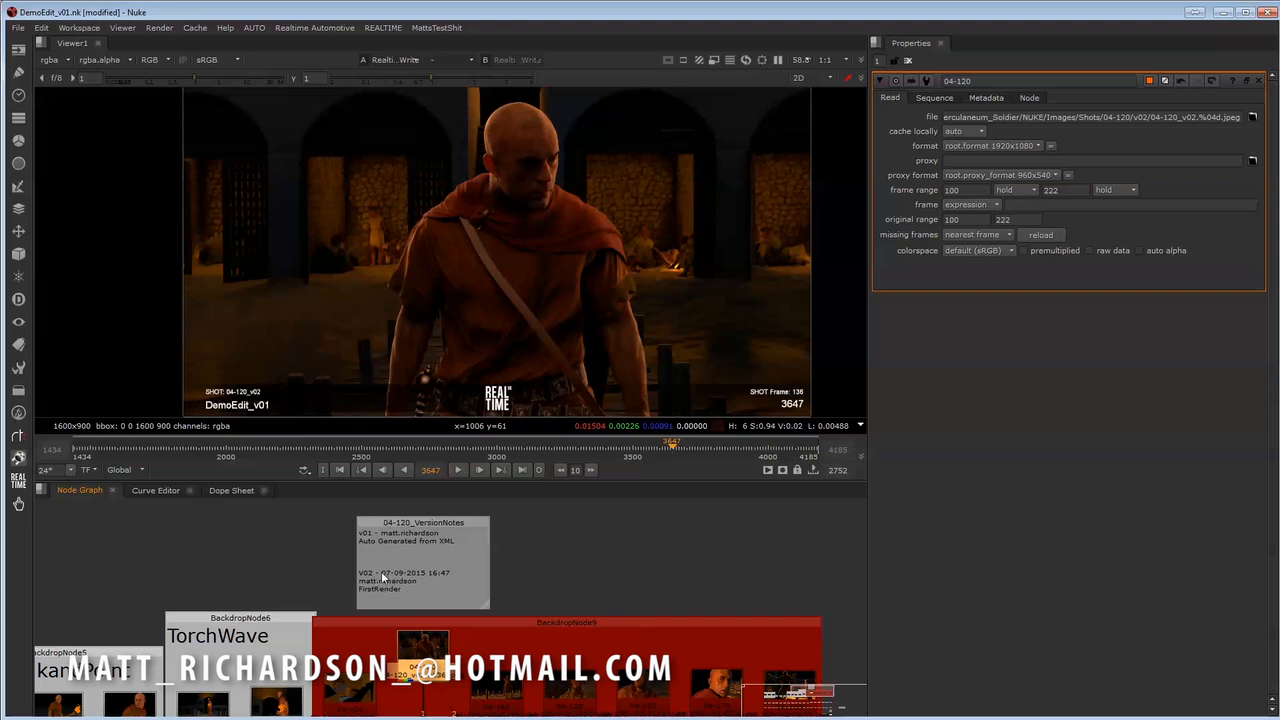
pyautogui.moveTo(445, 579); pyautogui.dragTo(449, 560, button='middle')
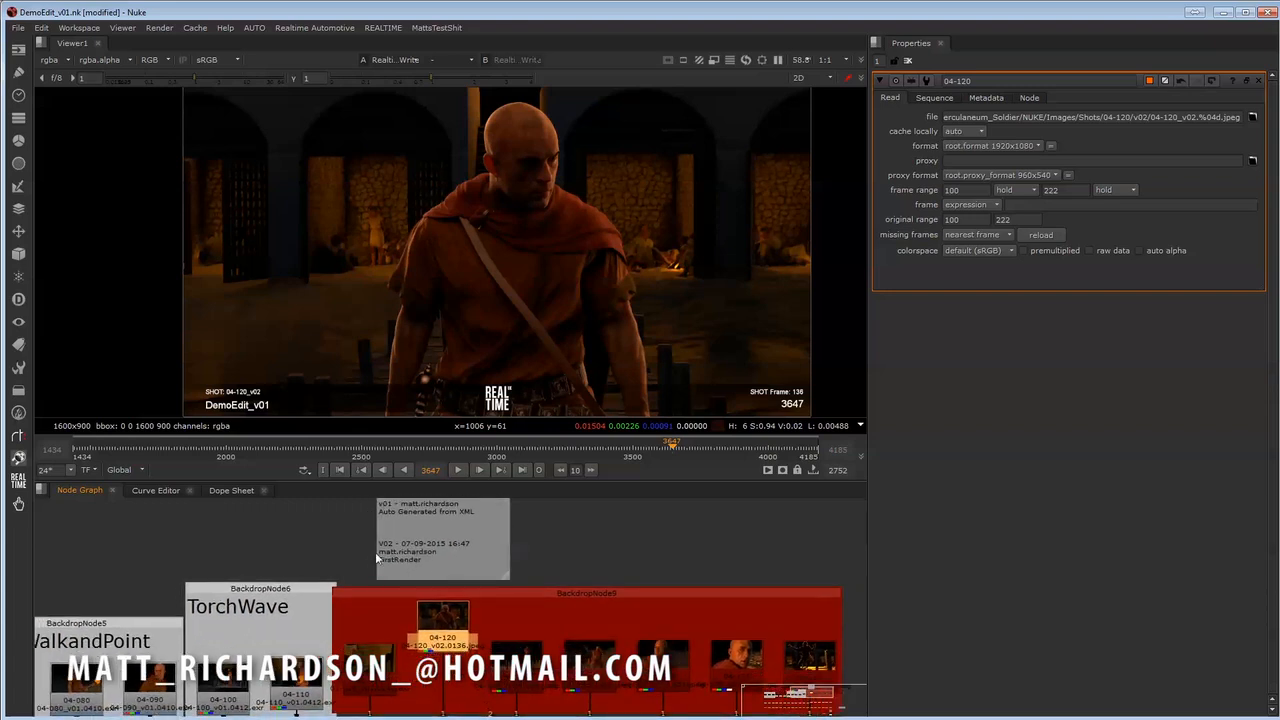
pyautogui.moveTo(460, 565); pyautogui.dragTo(407, 563, button='middle')
pyautogui.scroll(-5, 453, 617)
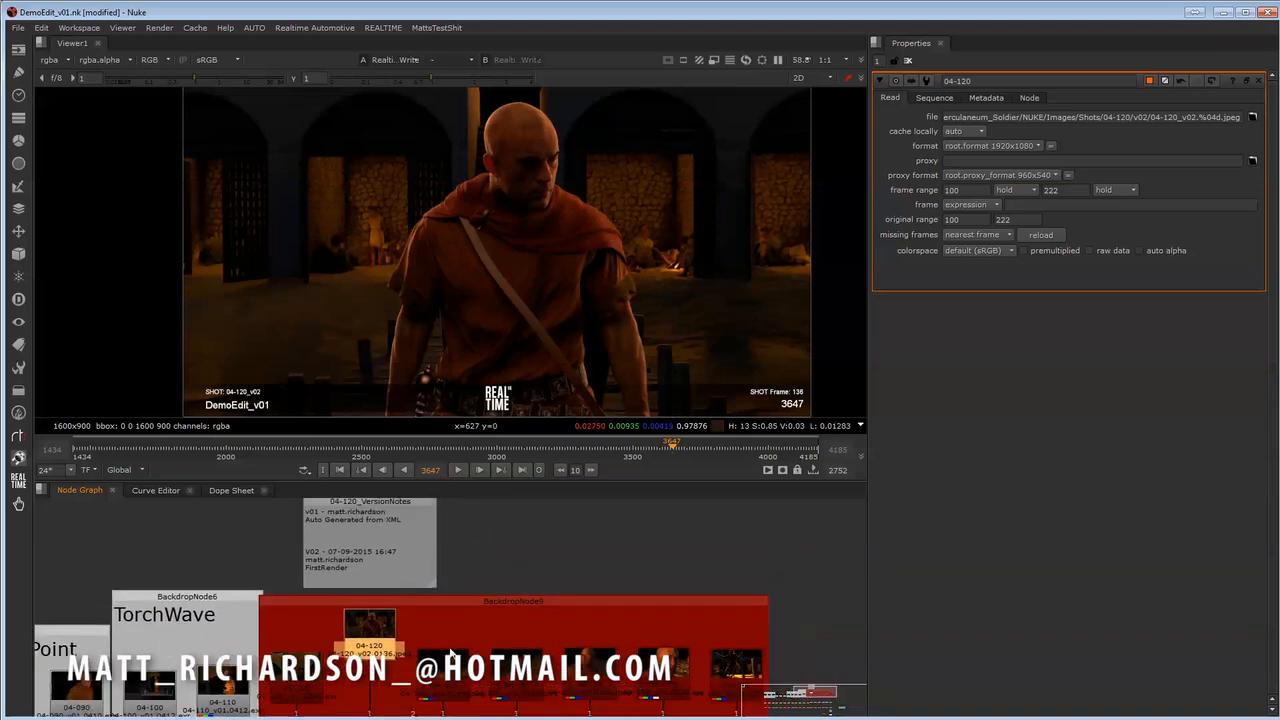
pyautogui.moveTo(440, 647); pyautogui.dragTo(480, 647, button='middle')
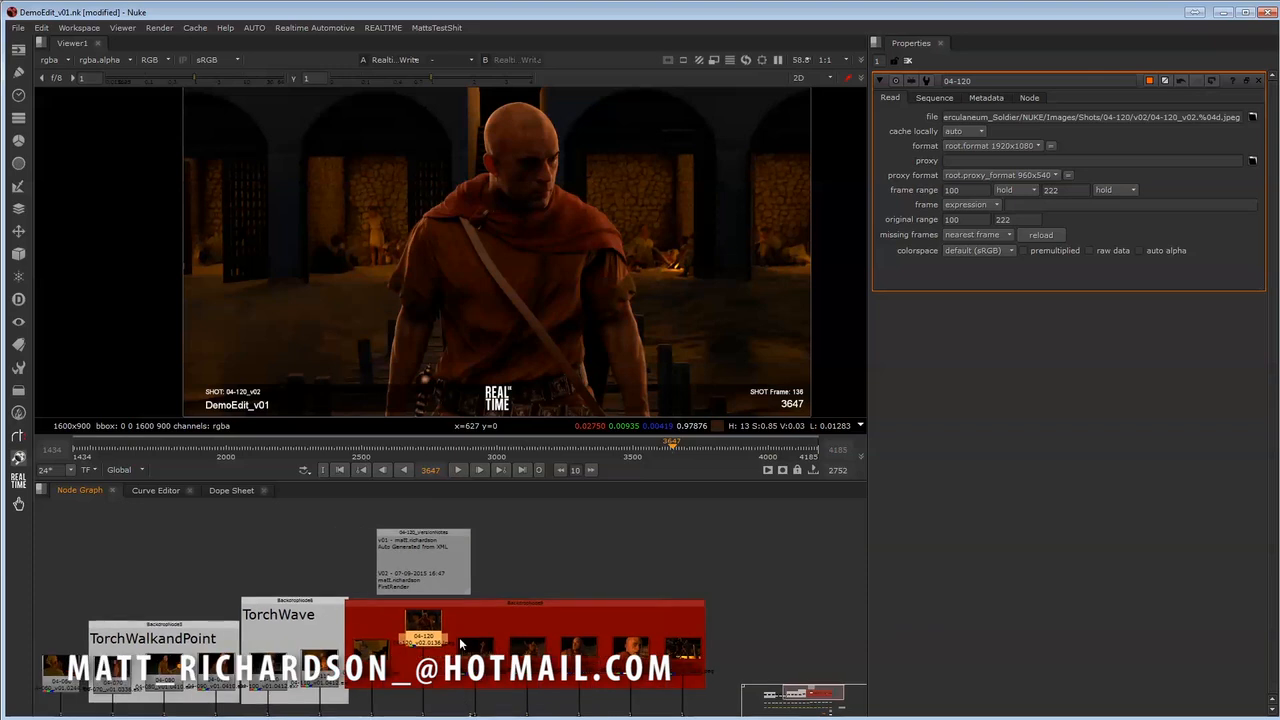
pyautogui.moveTo(405, 590); pyautogui.dragTo(393, 569, button='middle')
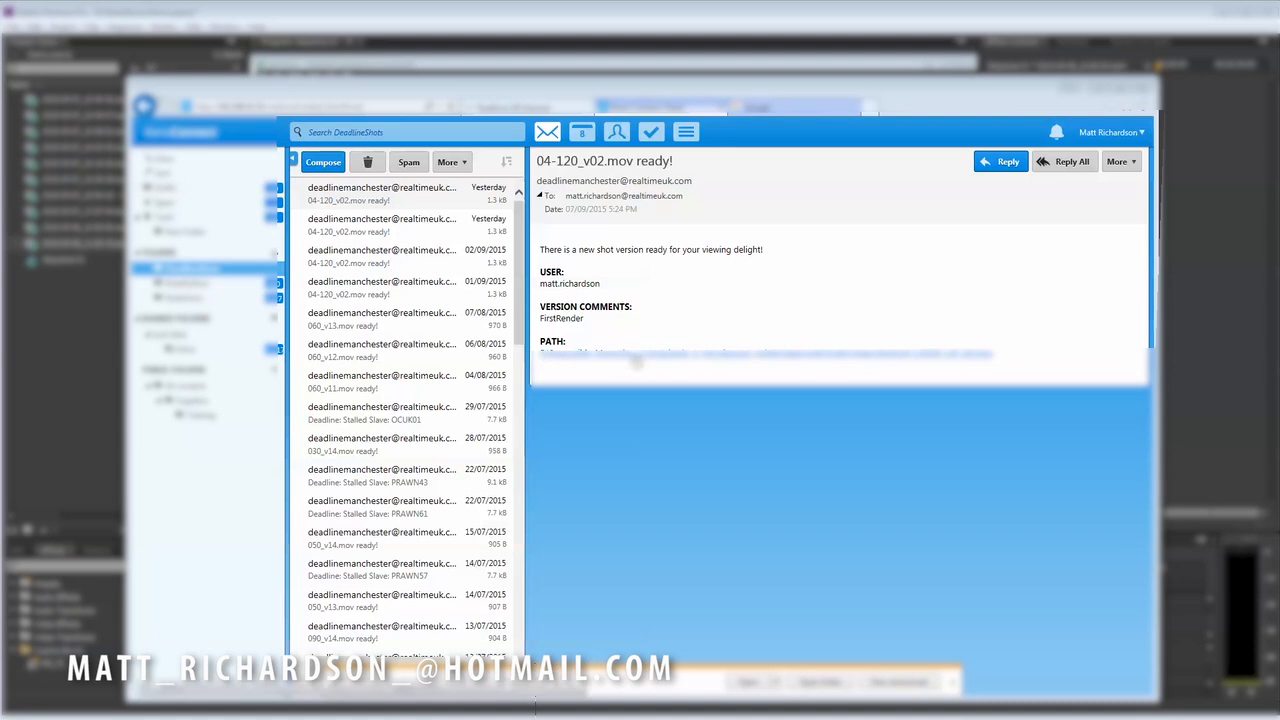
# - Switch to the webmail and check the file path link in the "04-120_v02.mov ready!" notification
pyautogui.moveTo(1004, 356); pyautogui.dragTo(752, 358)
pyautogui.click(723, 392)
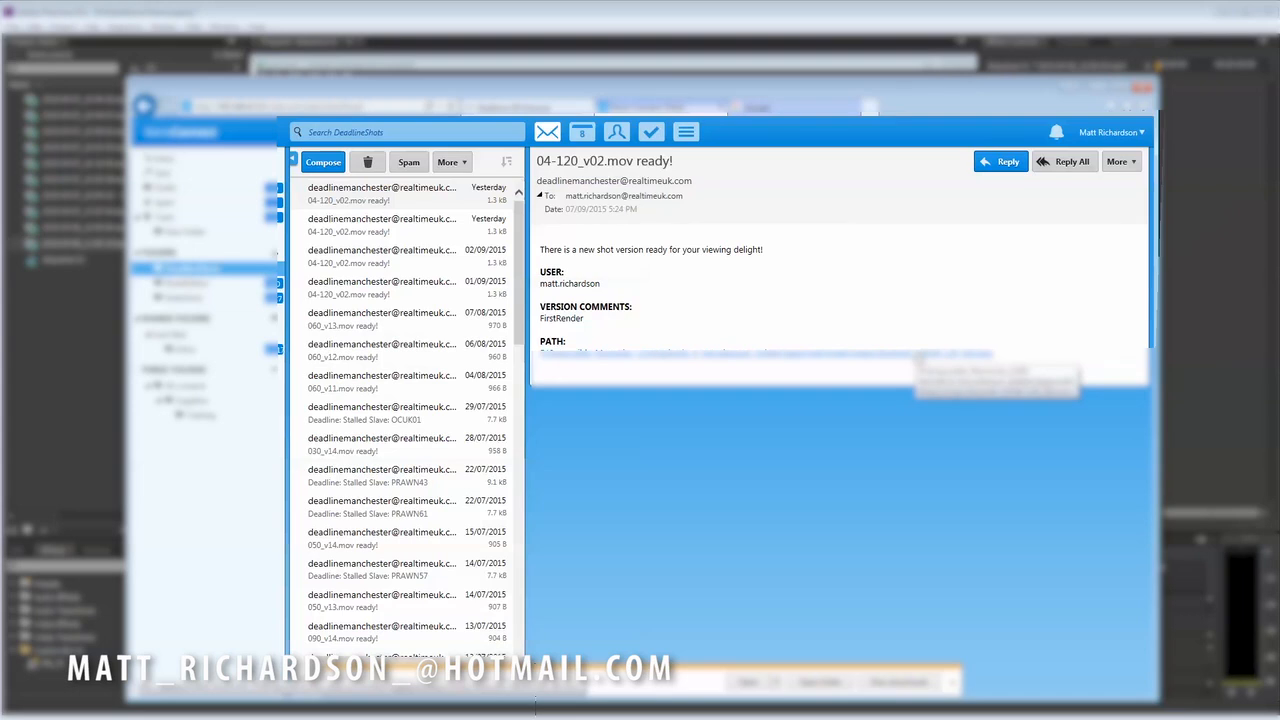
pyautogui.click(912, 354)
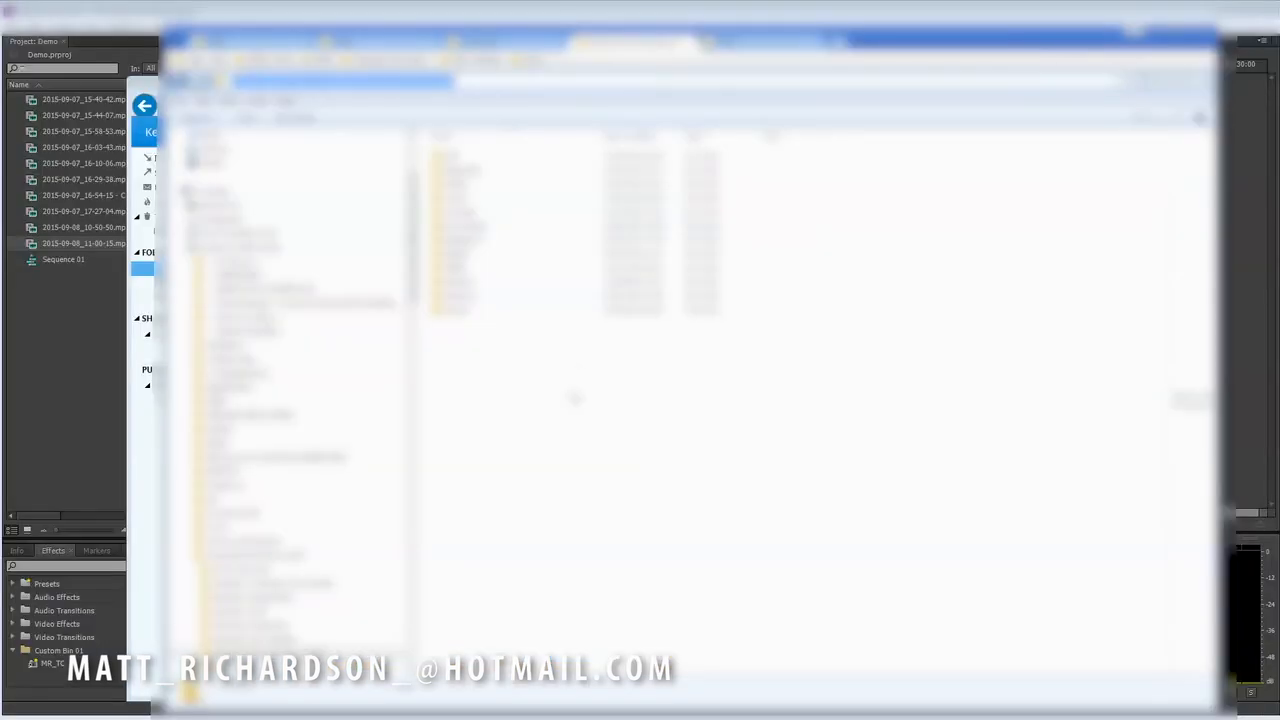
# - In the file explorer, browse to the 04-120 folder under Approvals, NukeComps, Shots and open 04-120_v02.mov
pyautogui.doubleClick(464, 173)
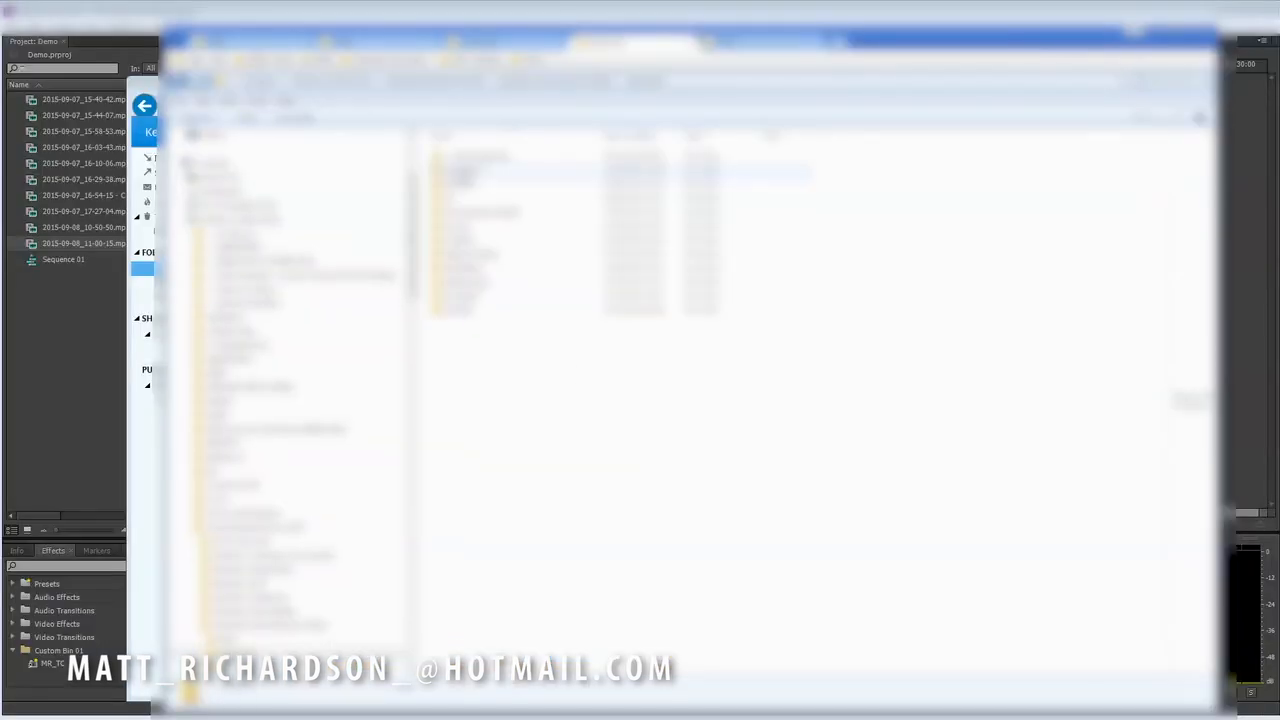
pyautogui.doubleClick(452, 282)
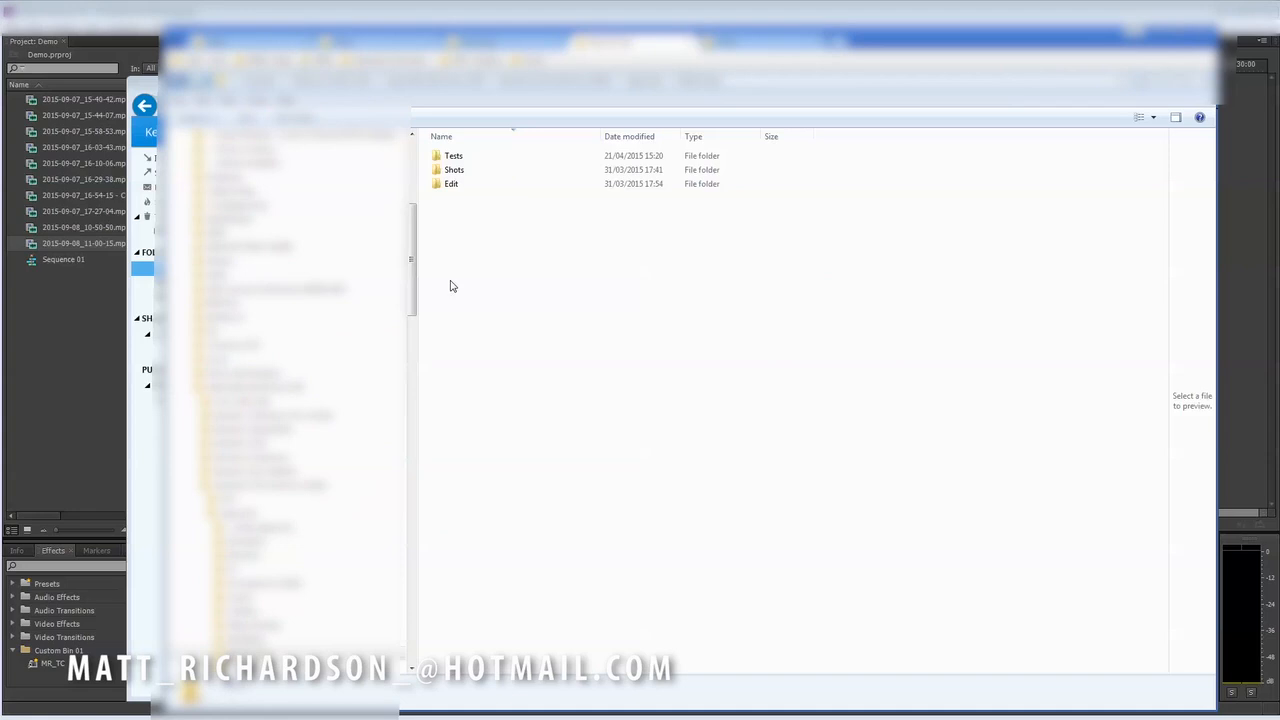
pyautogui.click(476, 172)
pyautogui.doubleClick(476, 174)
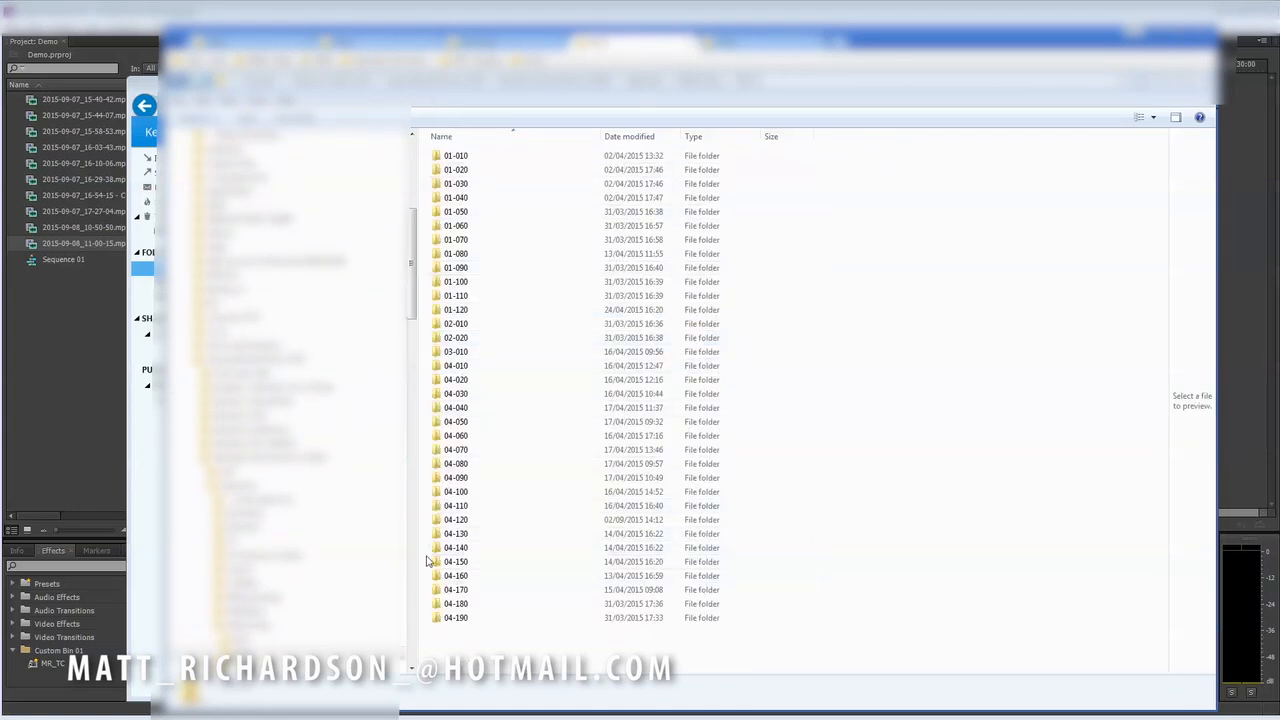
pyautogui.doubleClick(448, 522)
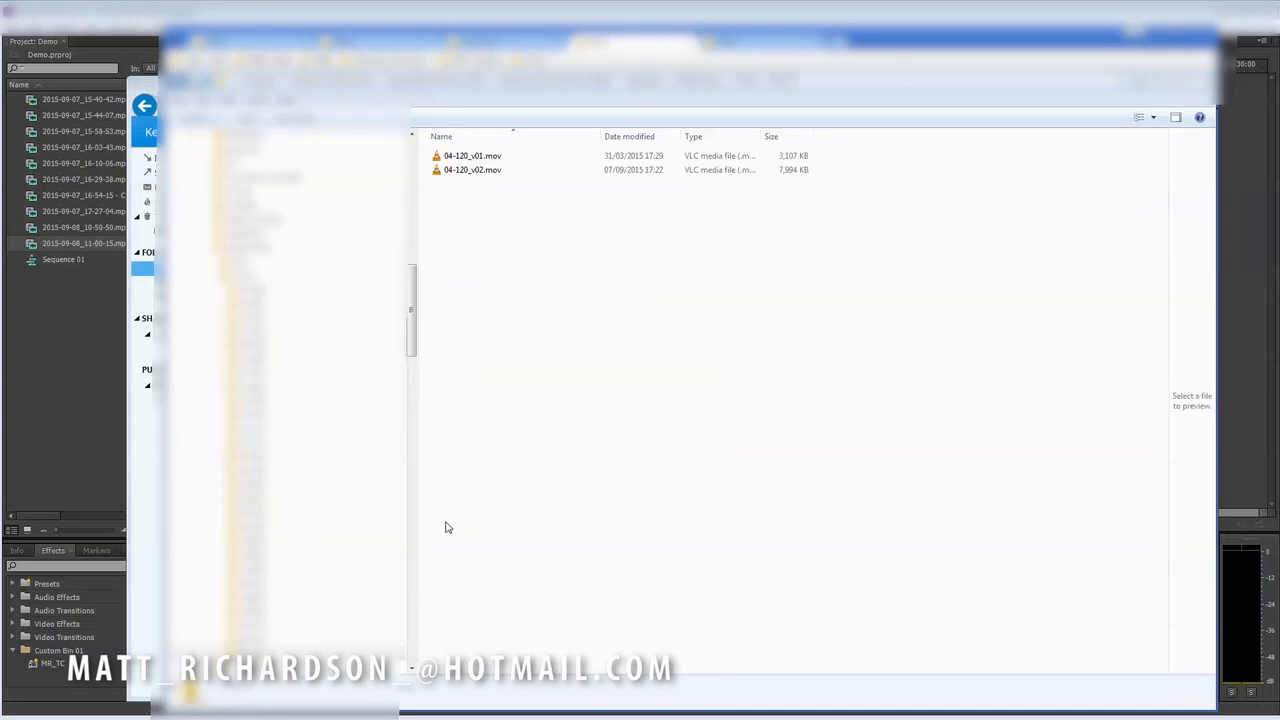
pyautogui.doubleClick(451, 169)
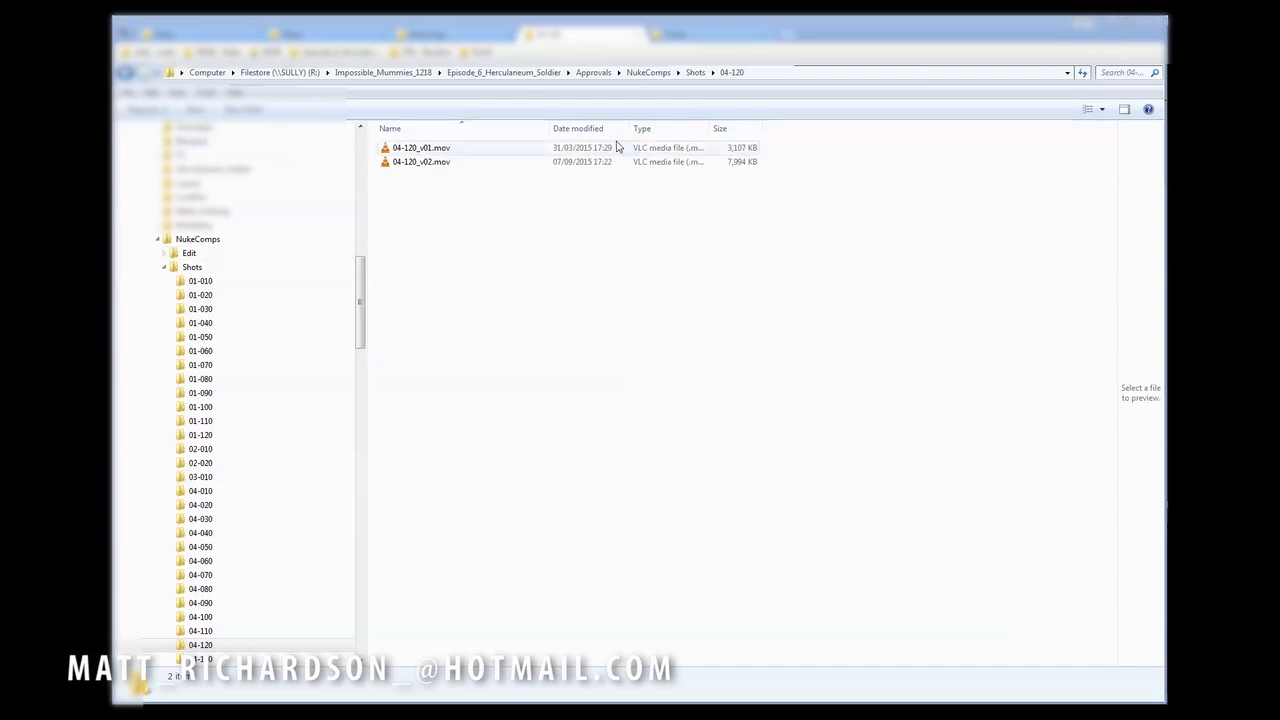
pyautogui.click(782, 72)
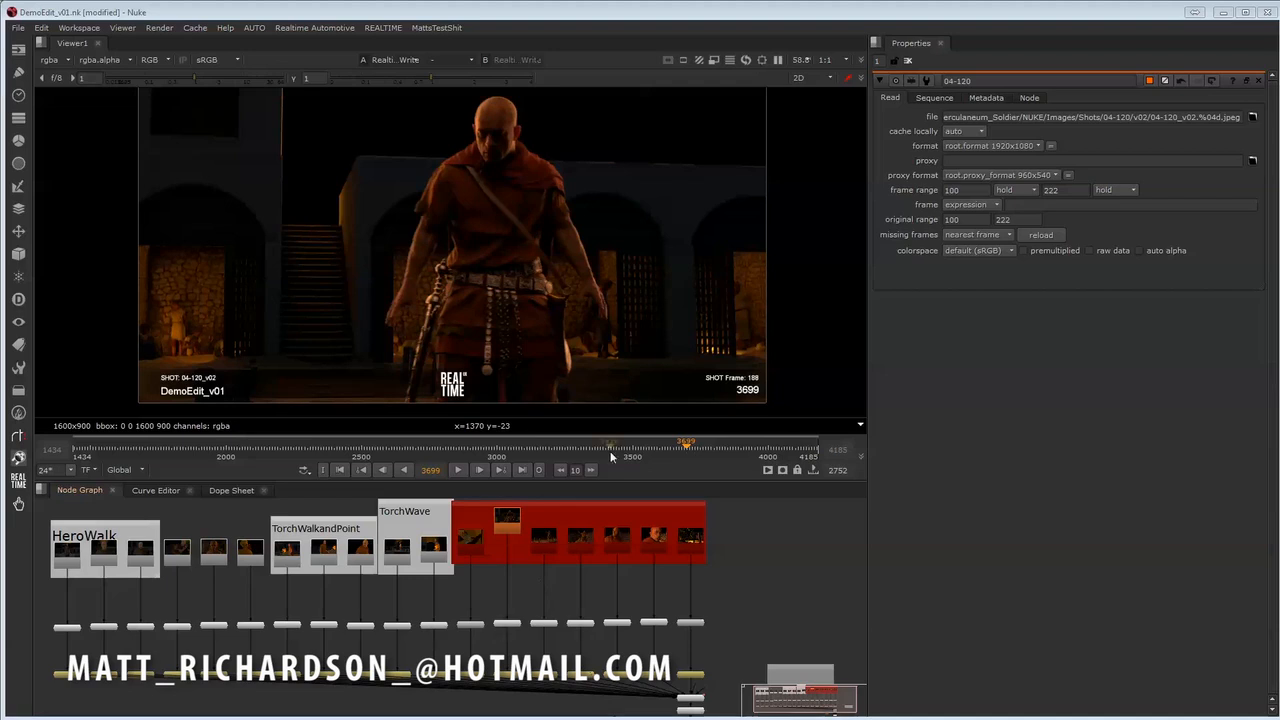
# - Switch back to Nuke and create a new empty comp
pyautogui.moveTo(768, 540); pyautogui.dragTo(687, 537, button='middle')
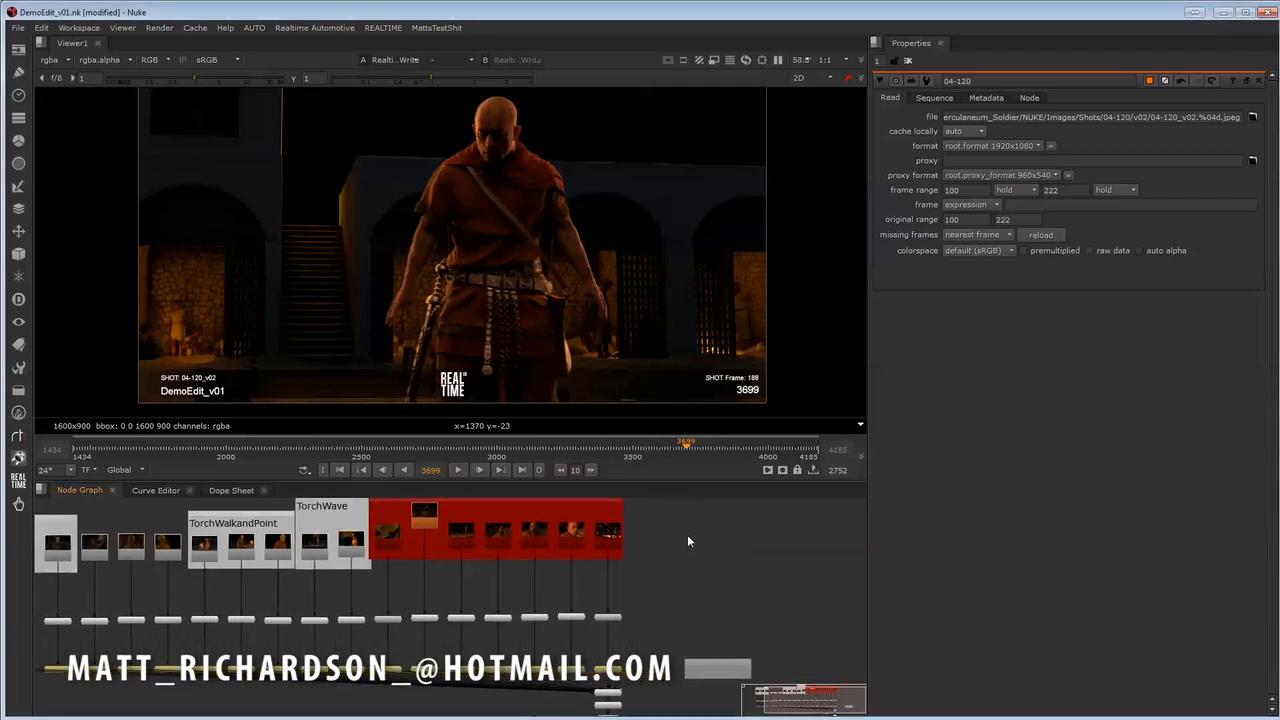
pyautogui.click(22, 31)
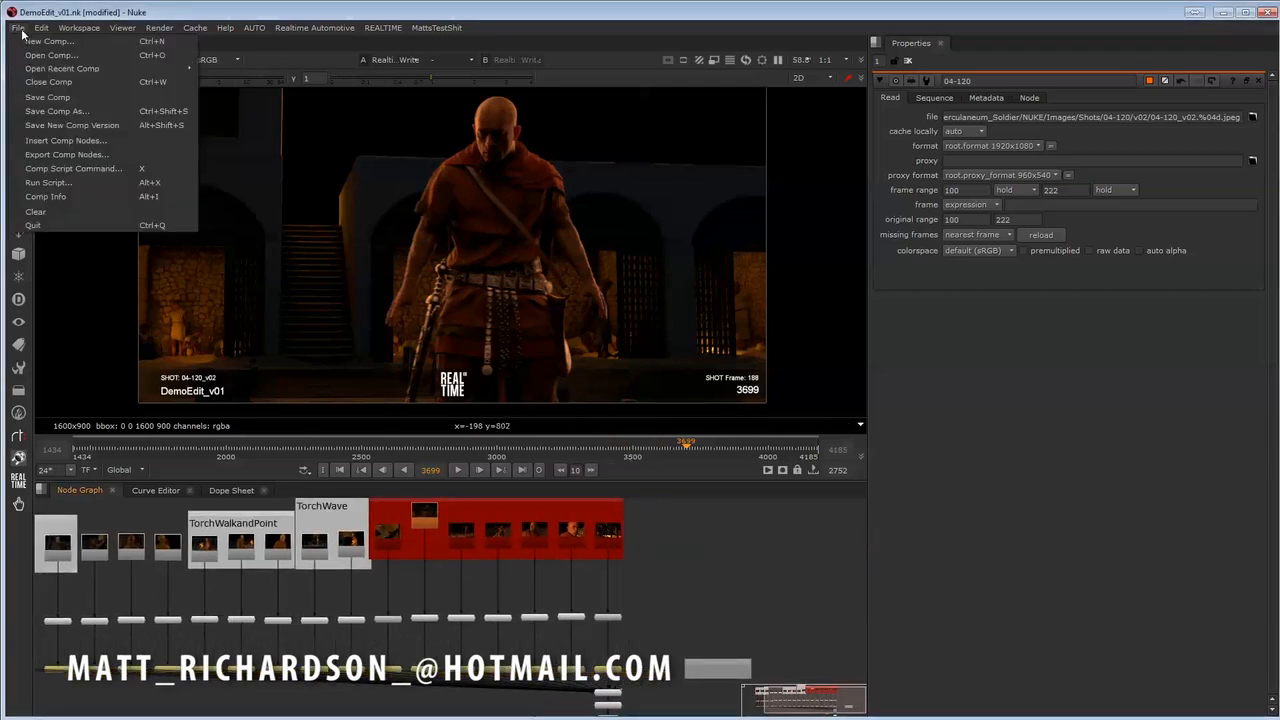
pyautogui.click(27, 43)
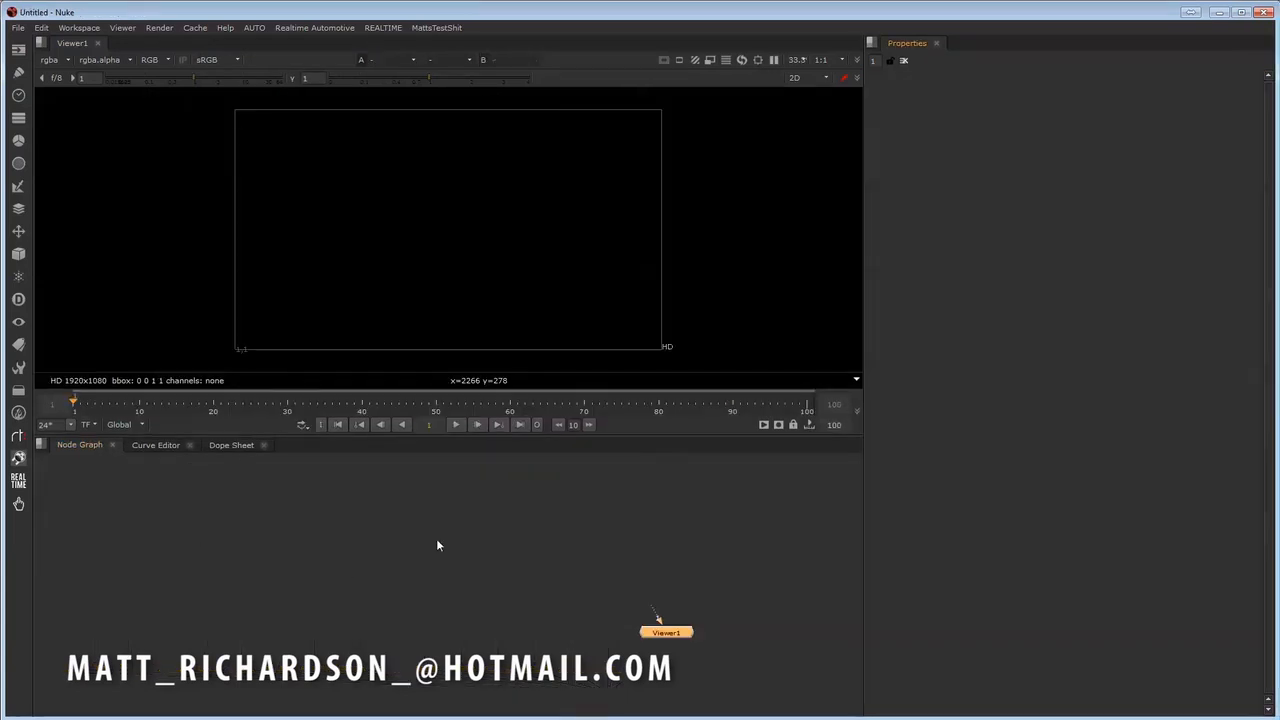
# - Add a CheckerBoard node above the Viewer node and show its output in the viewer
pyautogui.moveTo(668, 534); pyautogui.dragTo(588, 542, button='middle')
pyautogui.press('Tab')
pyautogui.write('CH')
pyautogui.click(466, 566)
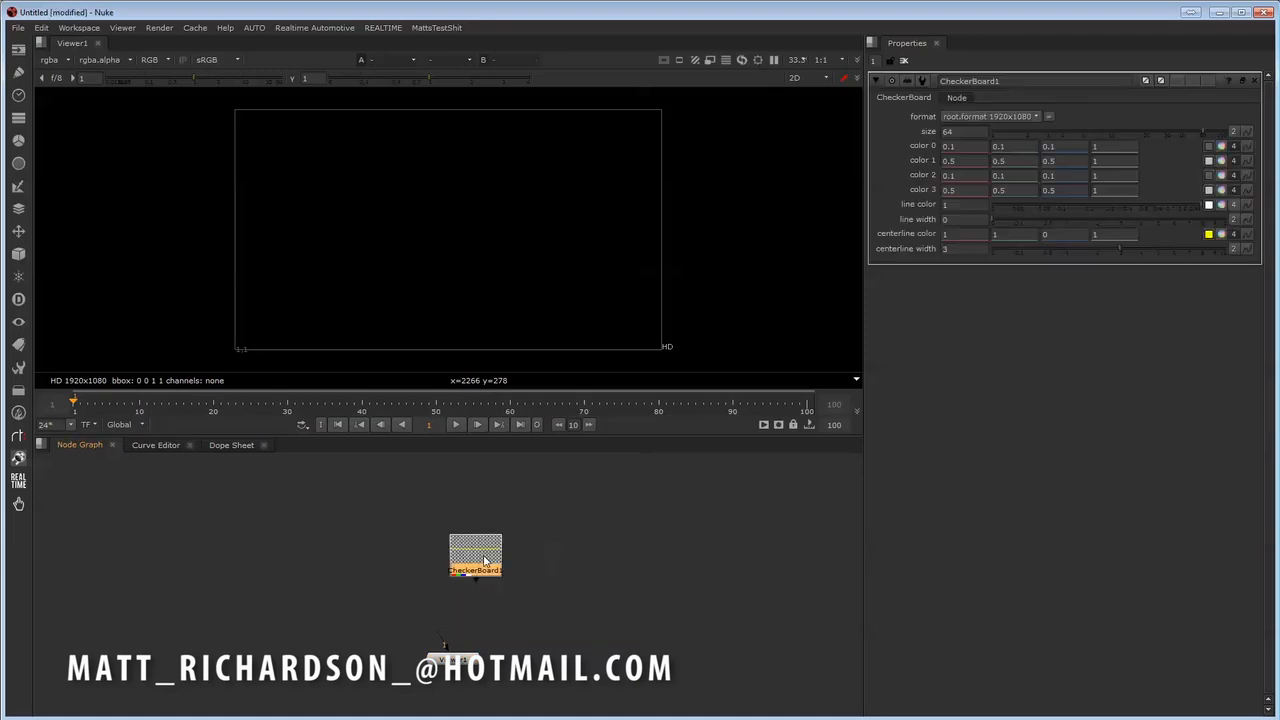
pyautogui.moveTo(543, 577); pyautogui.dragTo(559, 577, button='middle')
pyautogui.click(613, 573)
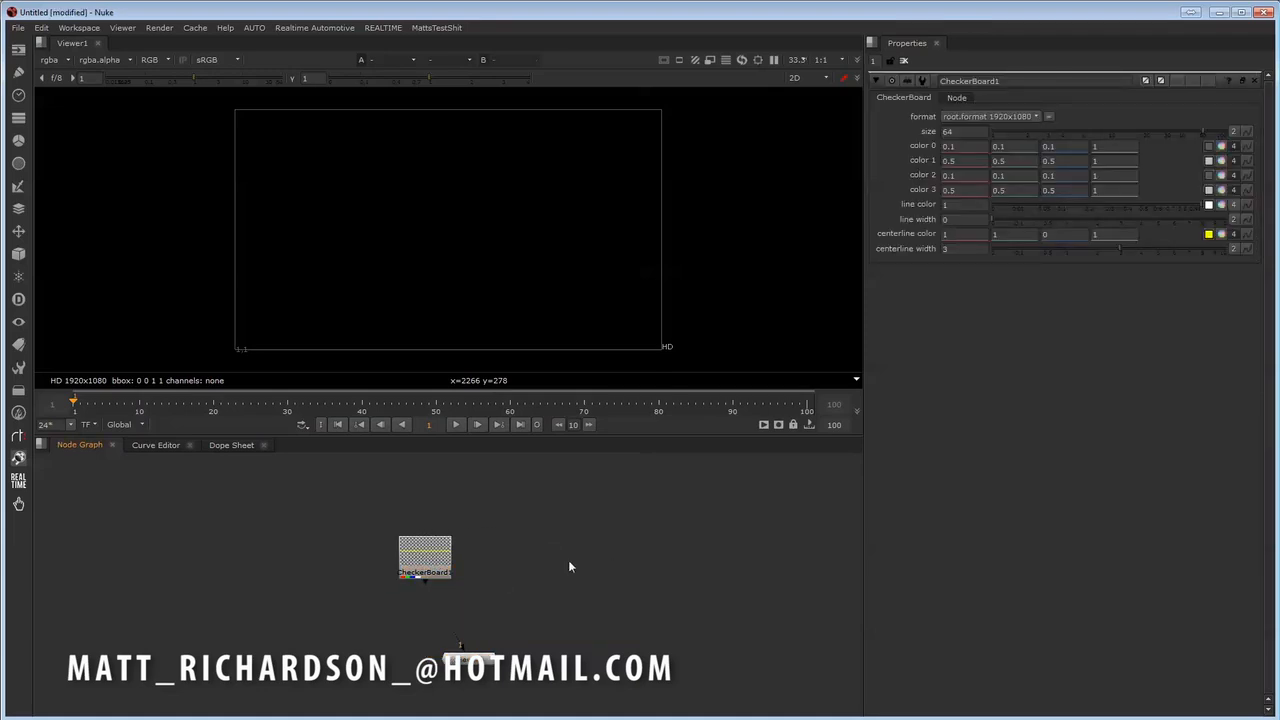
pyautogui.moveTo(440, 560); pyautogui.dragTo(459, 560)
pyautogui.press('1')
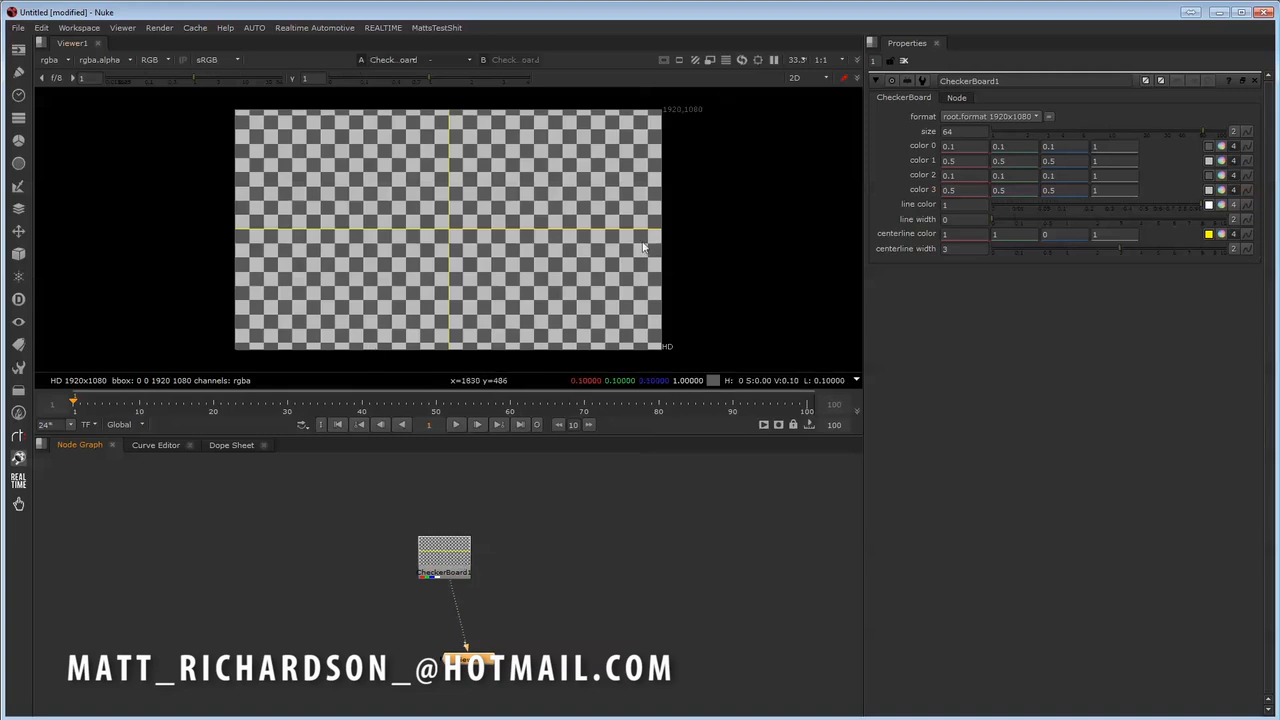
# - Align the CheckerBoard node directly above the Viewer node and select it
pyautogui.moveTo(591, 520); pyautogui.dragTo(543, 514, button='middle')
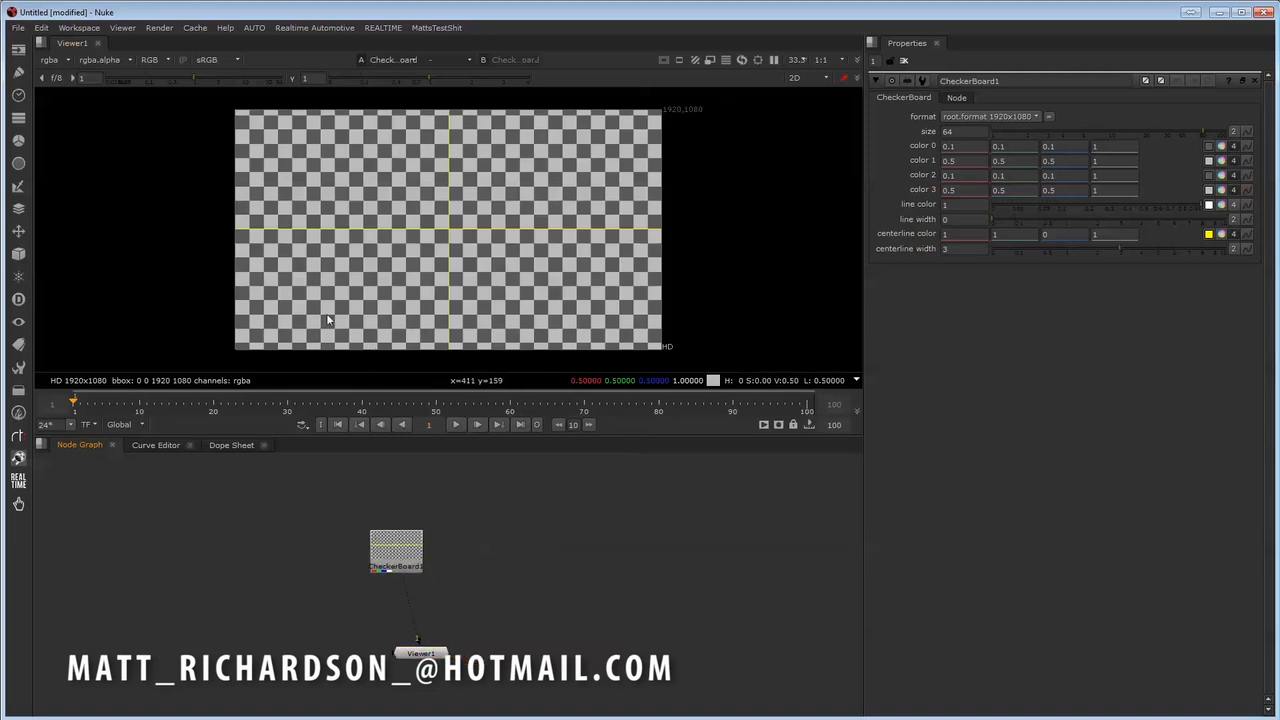
pyautogui.moveTo(398, 552); pyautogui.dragTo(416, 547)
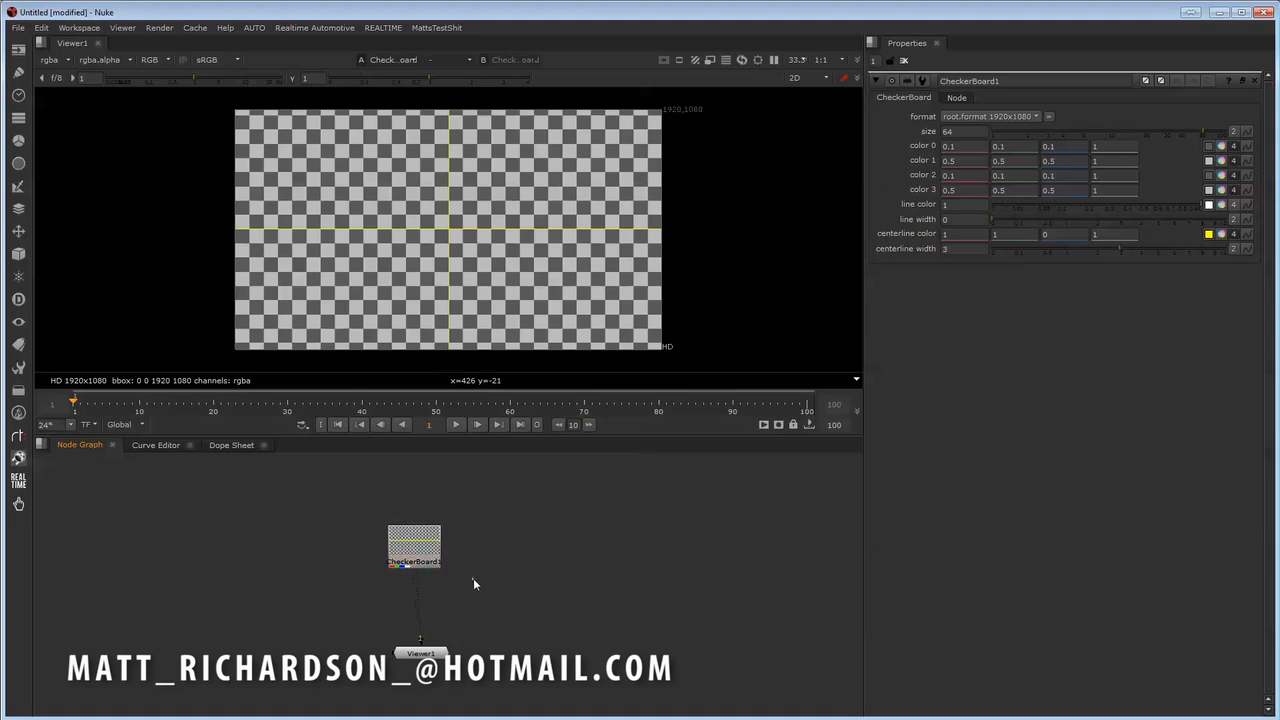
pyautogui.moveTo(476, 573); pyautogui.dragTo(449, 576, button='middle')
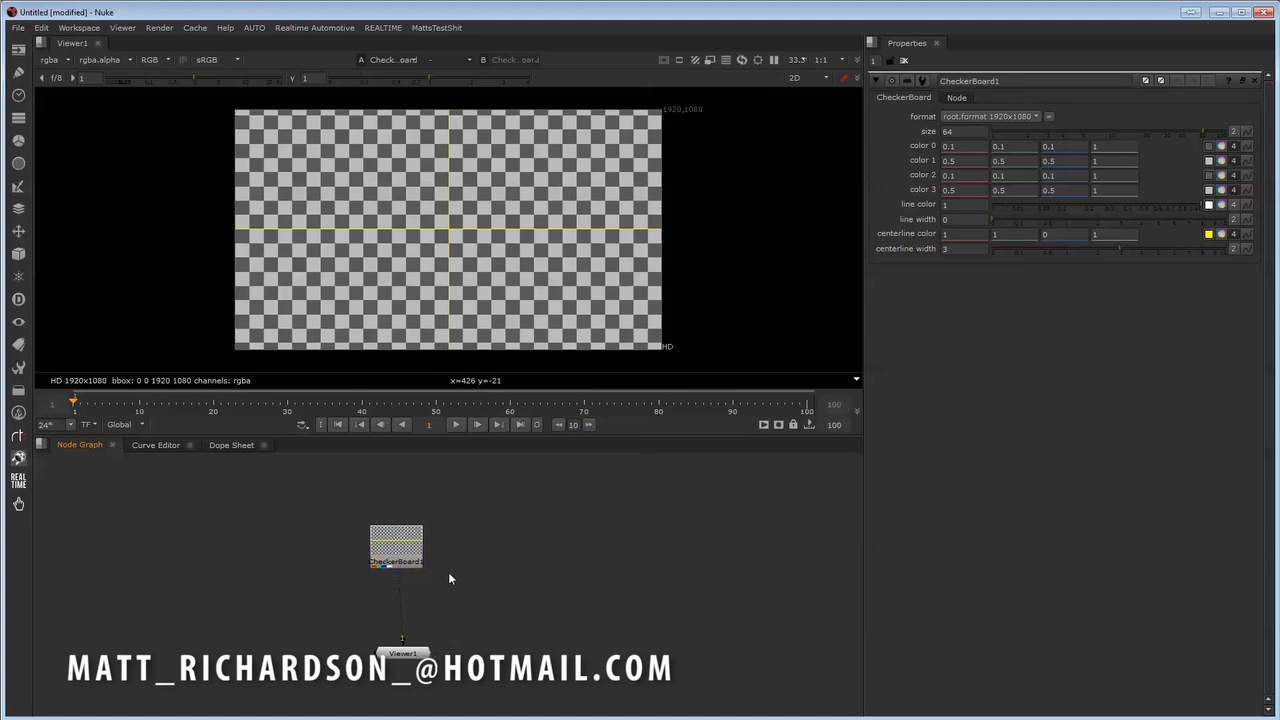
pyautogui.moveTo(390, 559); pyautogui.dragTo(397, 555)
pyautogui.click(437, 555)
pyautogui.click(408, 549)
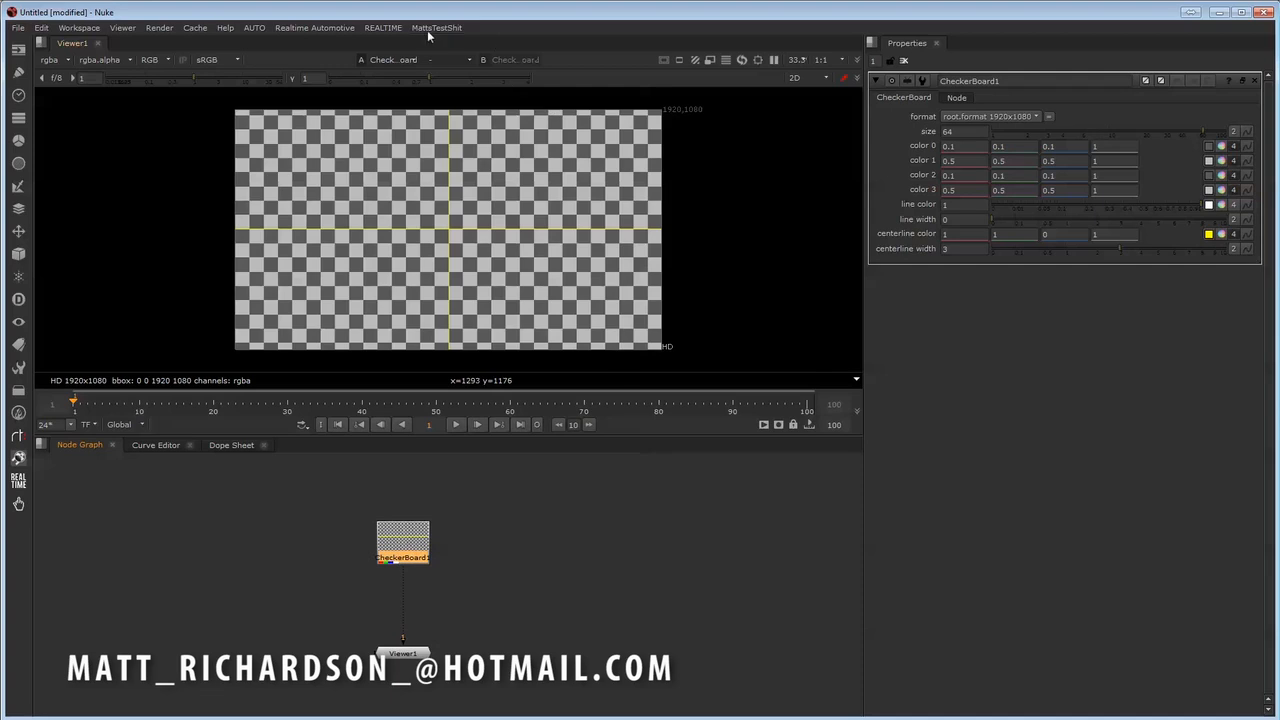
# - Start saving the comp as a new shot in the Mummies_Ep_6_Soldier project with scene type Shots
pyautogui.click(383, 27)
pyautogui.moveTo(400, 84)
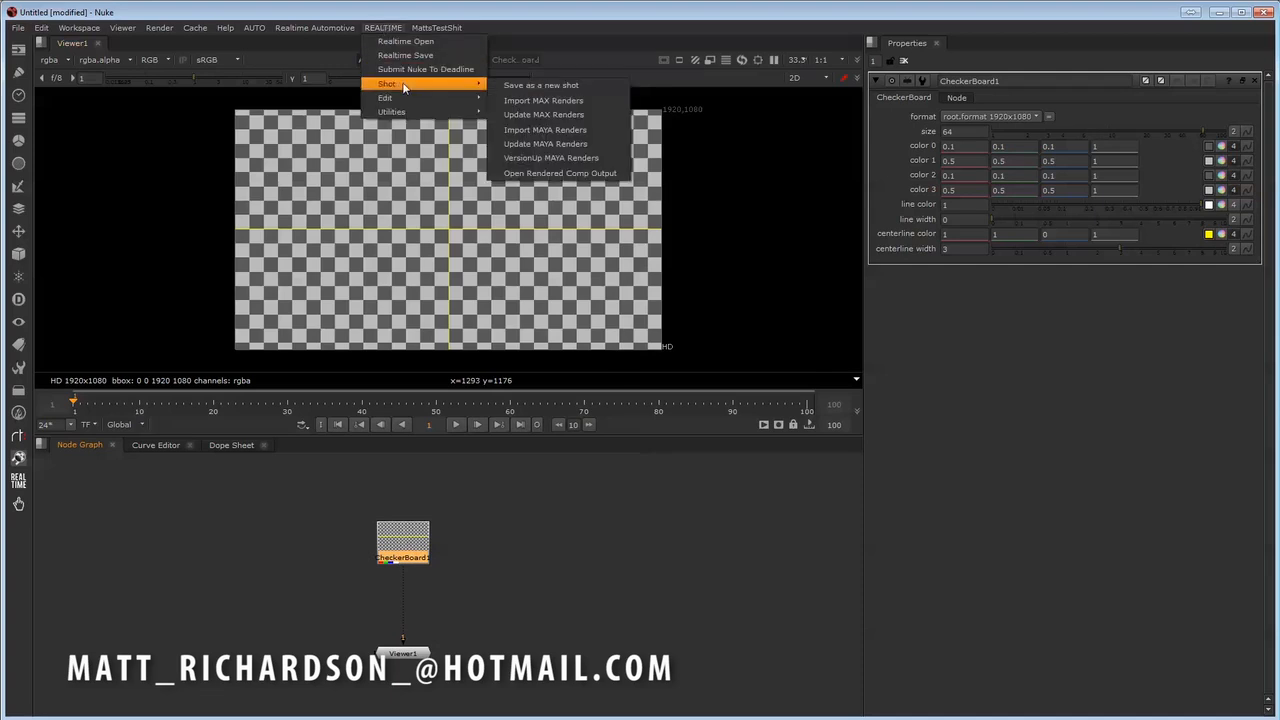
pyautogui.click(542, 86)
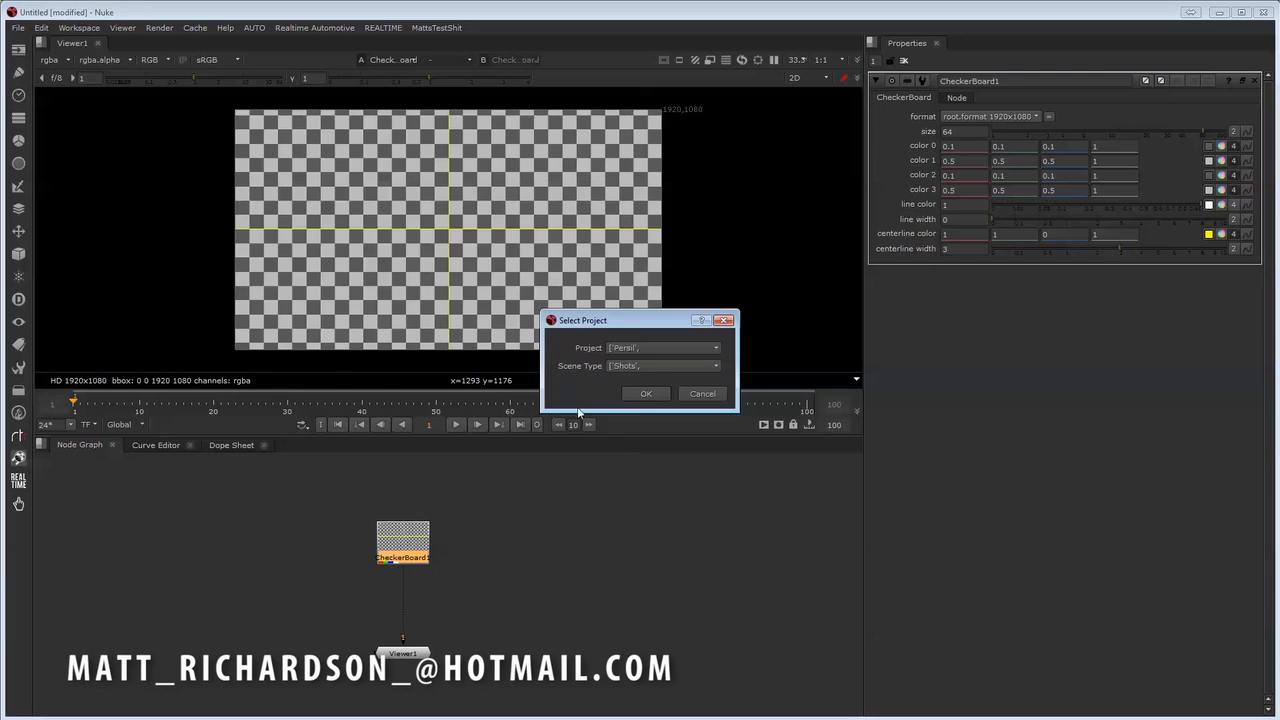
pyautogui.moveTo(614, 327); pyautogui.dragTo(597, 320)
pyautogui.click(640, 341)
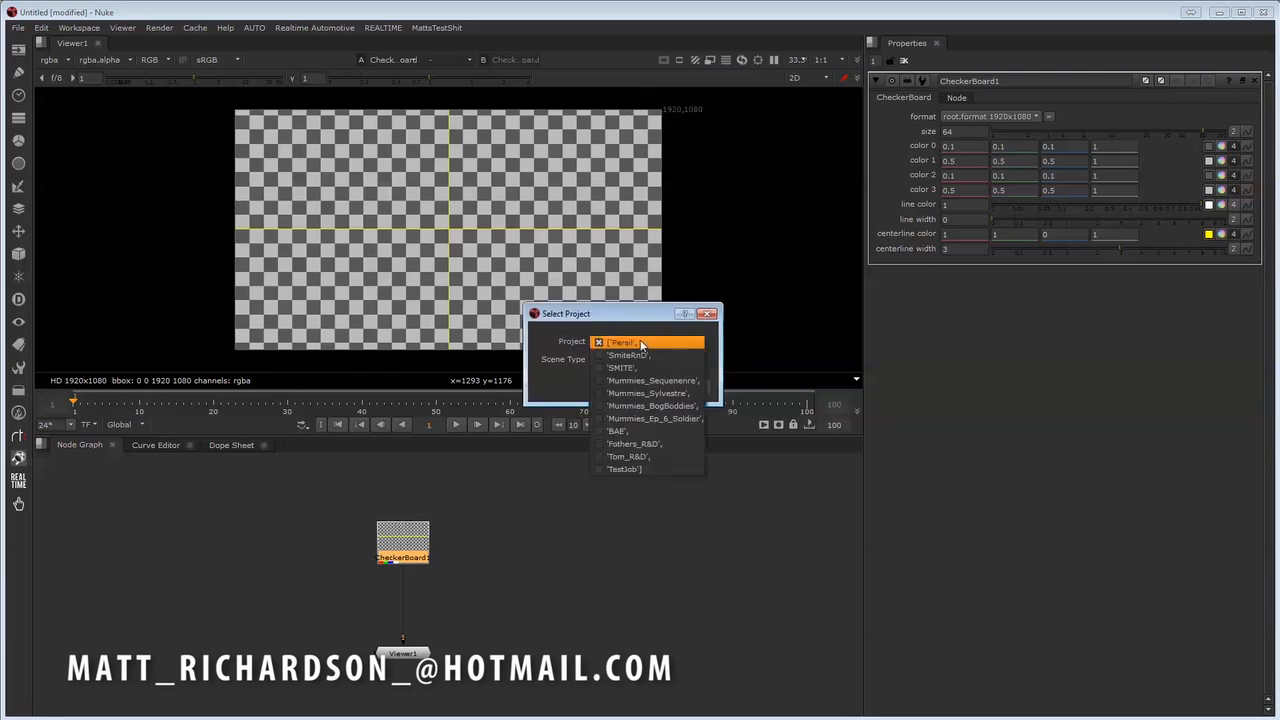
pyautogui.click(652, 420)
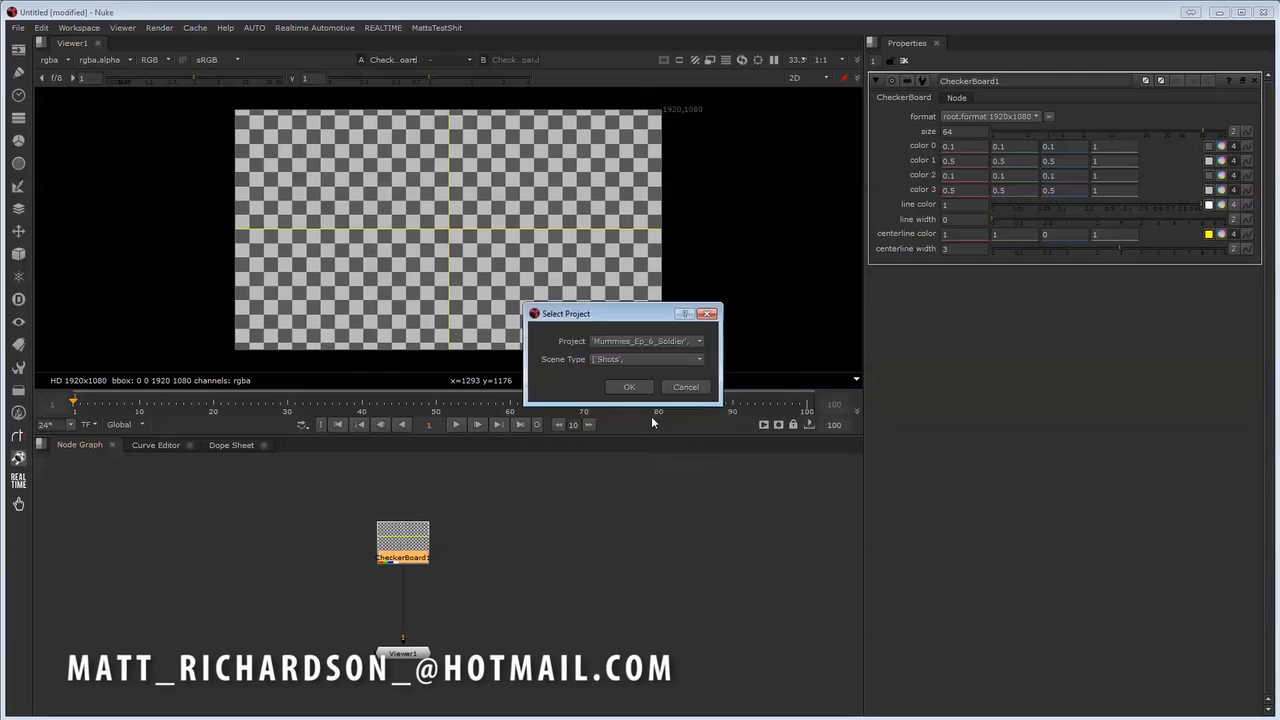
pyautogui.click(637, 360)
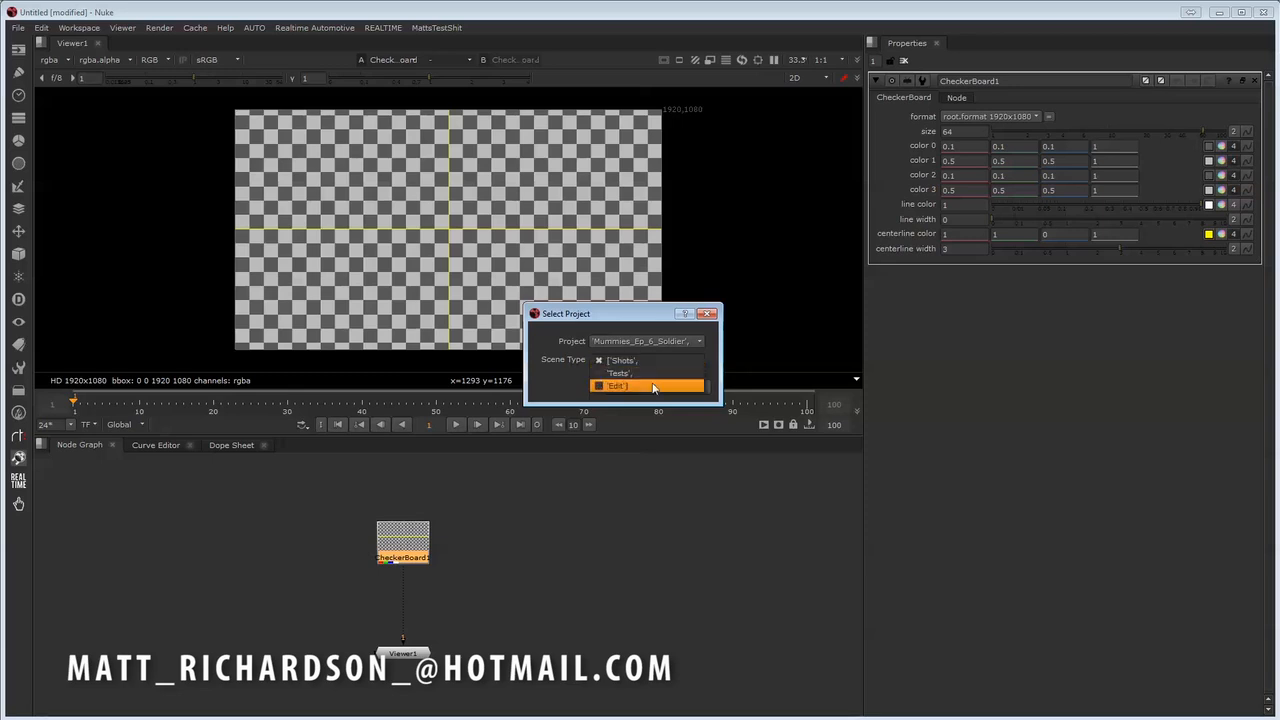
pyautogui.click(653, 387)
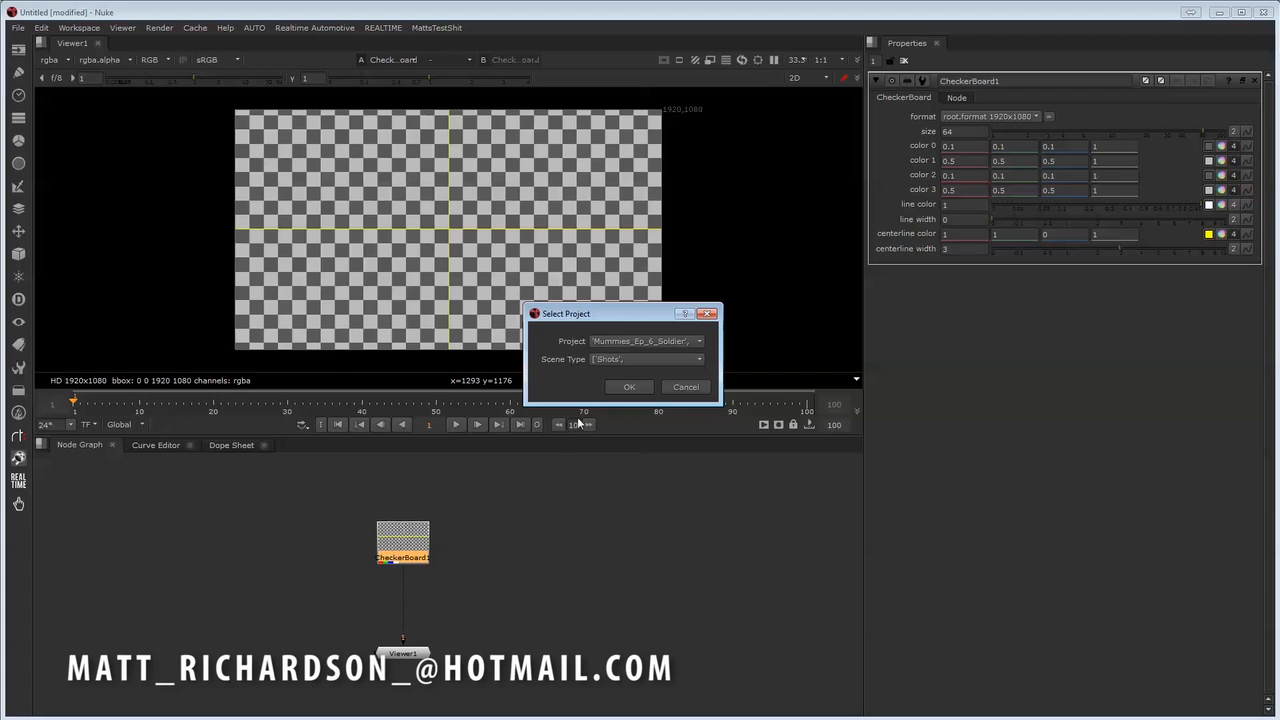
pyautogui.click(631, 386)
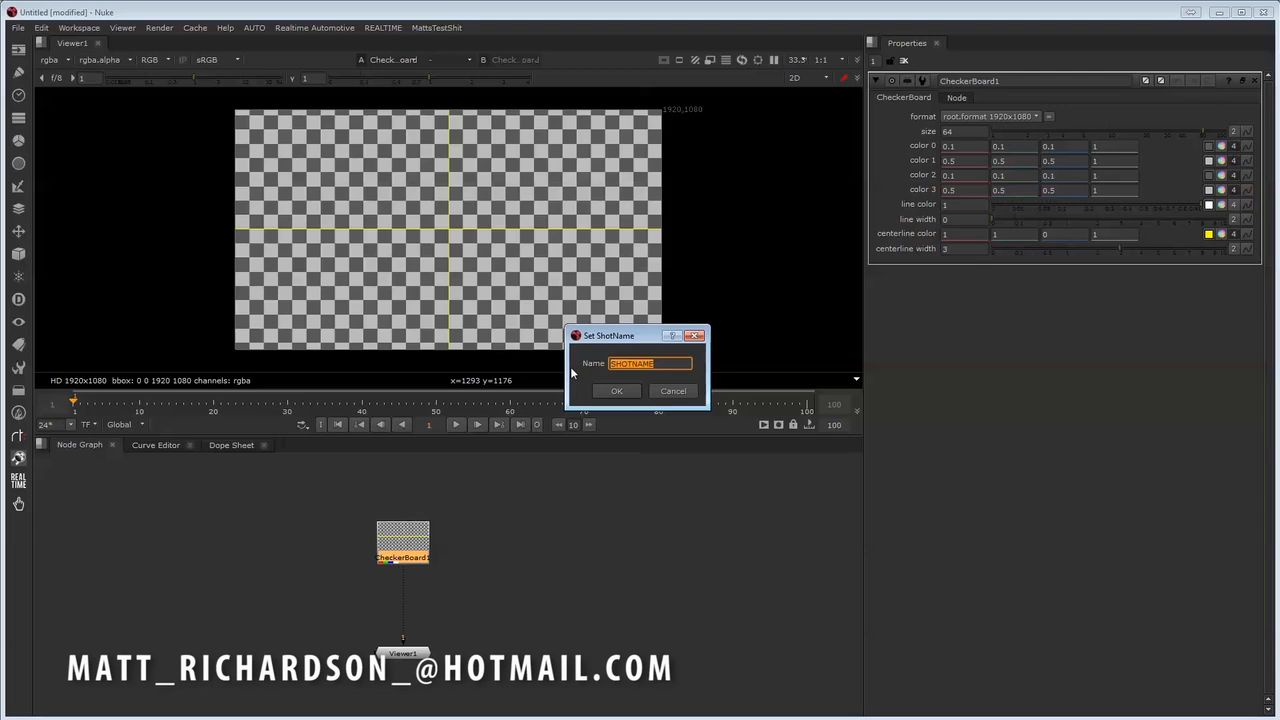
# - Name the new shot 05-25
pyautogui.write('05-25')
pyautogui.click(619, 393)
pyautogui.click(645, 365)
pyautogui.click(619, 389)
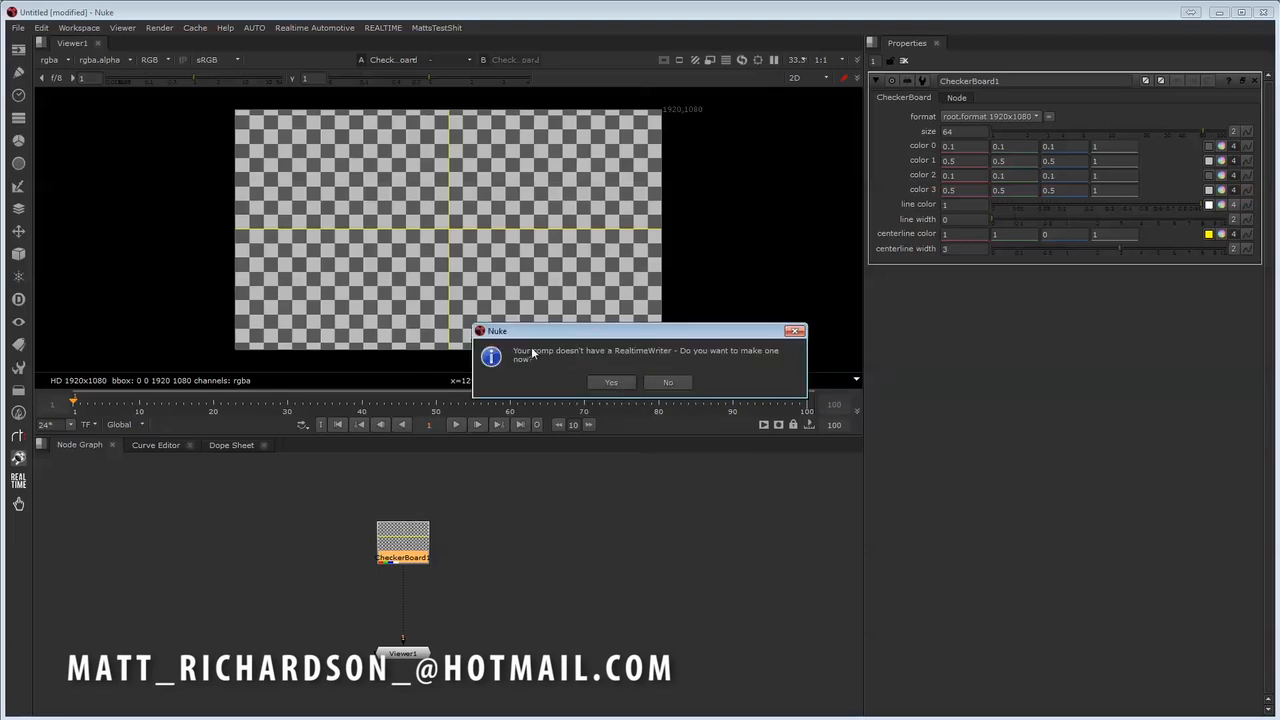
# - Create a RealtimeWriter for the comp and accept the shot details of frame range 0-100, 30 fps and 1920x1080
pyautogui.click(624, 383)
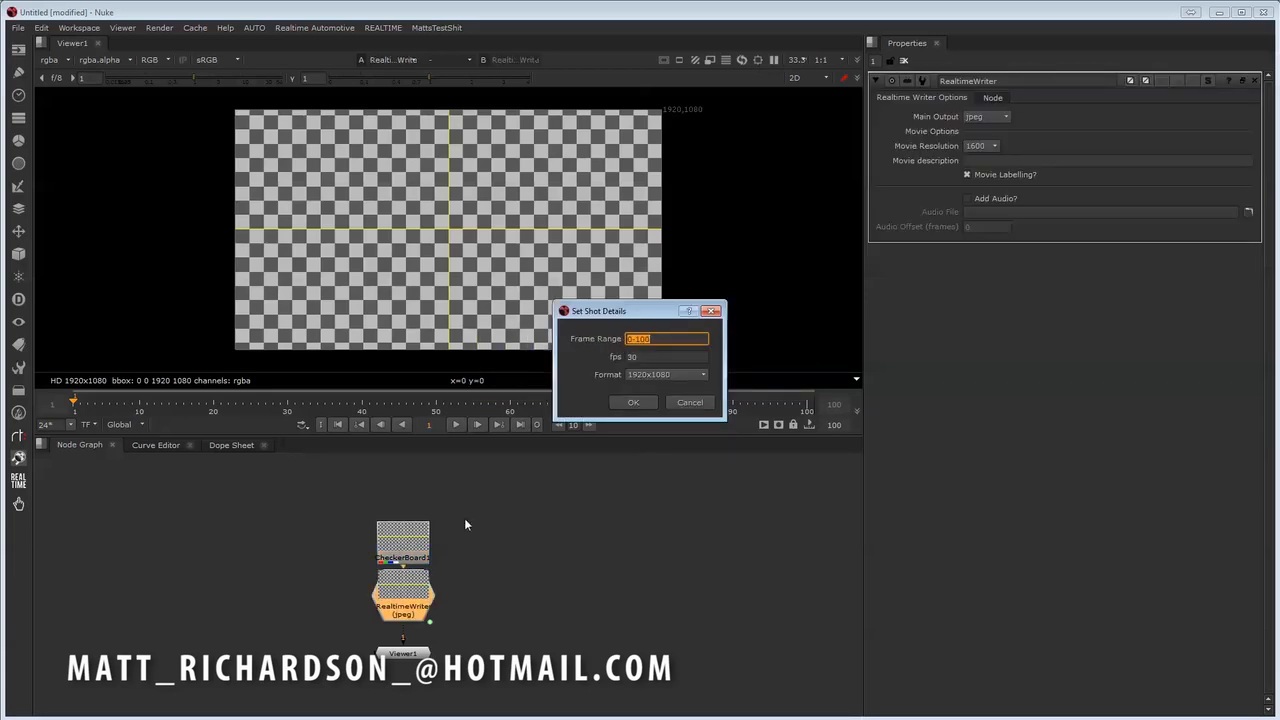
pyautogui.click(630, 403)
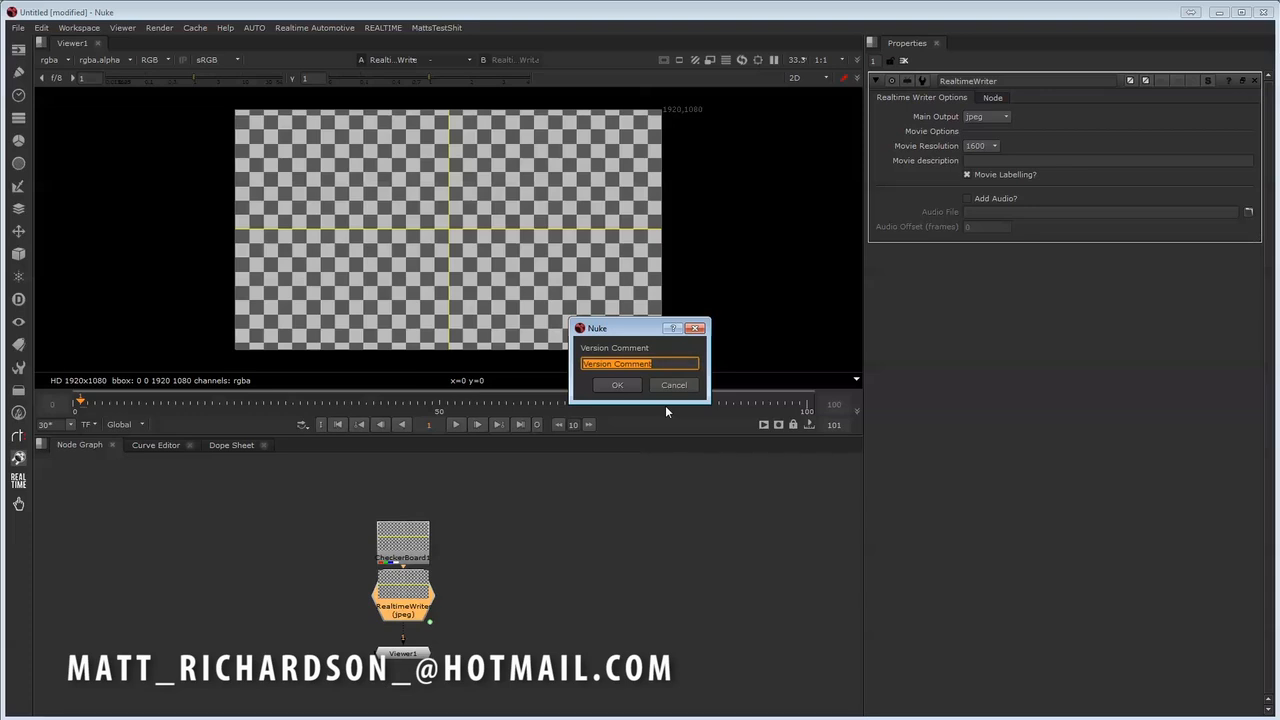
# - Enter the version comment FirstShot and finish saving the shot
pyautogui.write('f')
pyautogui.press('BackSpace')
pyautogui.press('BackSpace')
pyautogui.write('First')
pyautogui.press('BackSpace')
pyautogui.press('BackSpace')
pyautogui.write('rstShot')
pyautogui.press('Return')
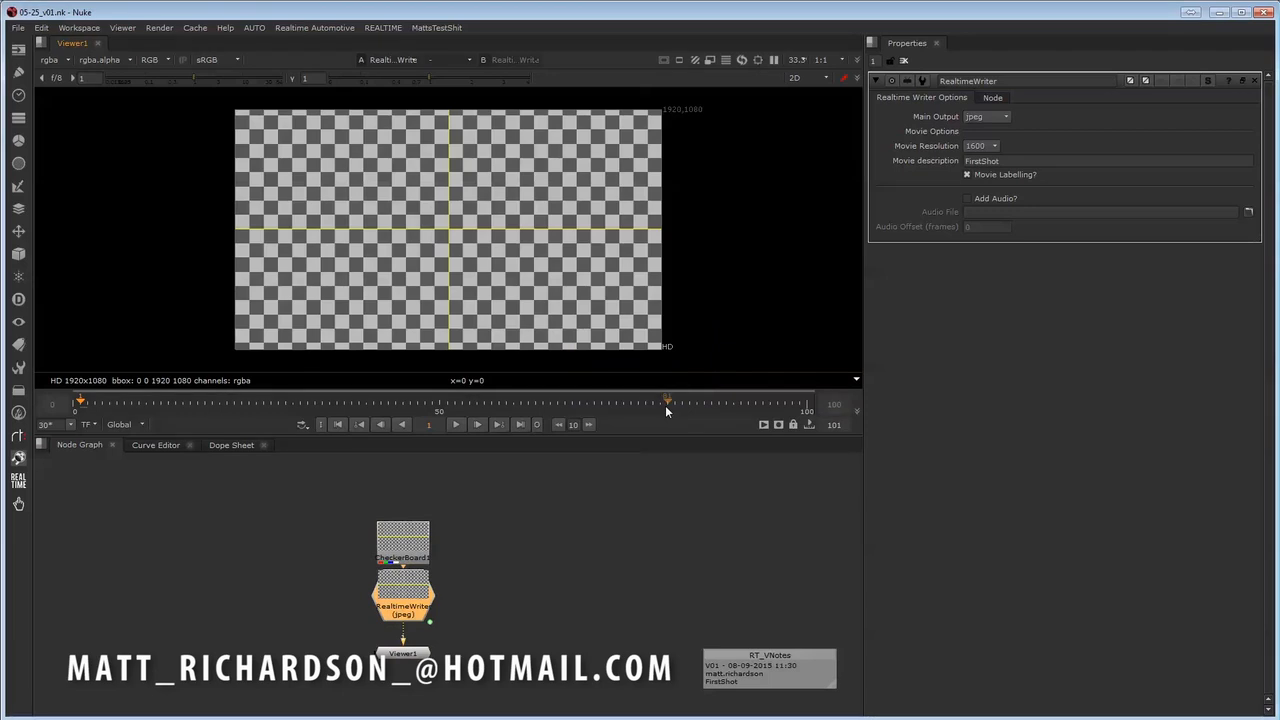
# - Move the CheckerBoard node further above the RealtimeWriter node and check the RealtimeWriter's settings
pyautogui.click(742, 574)
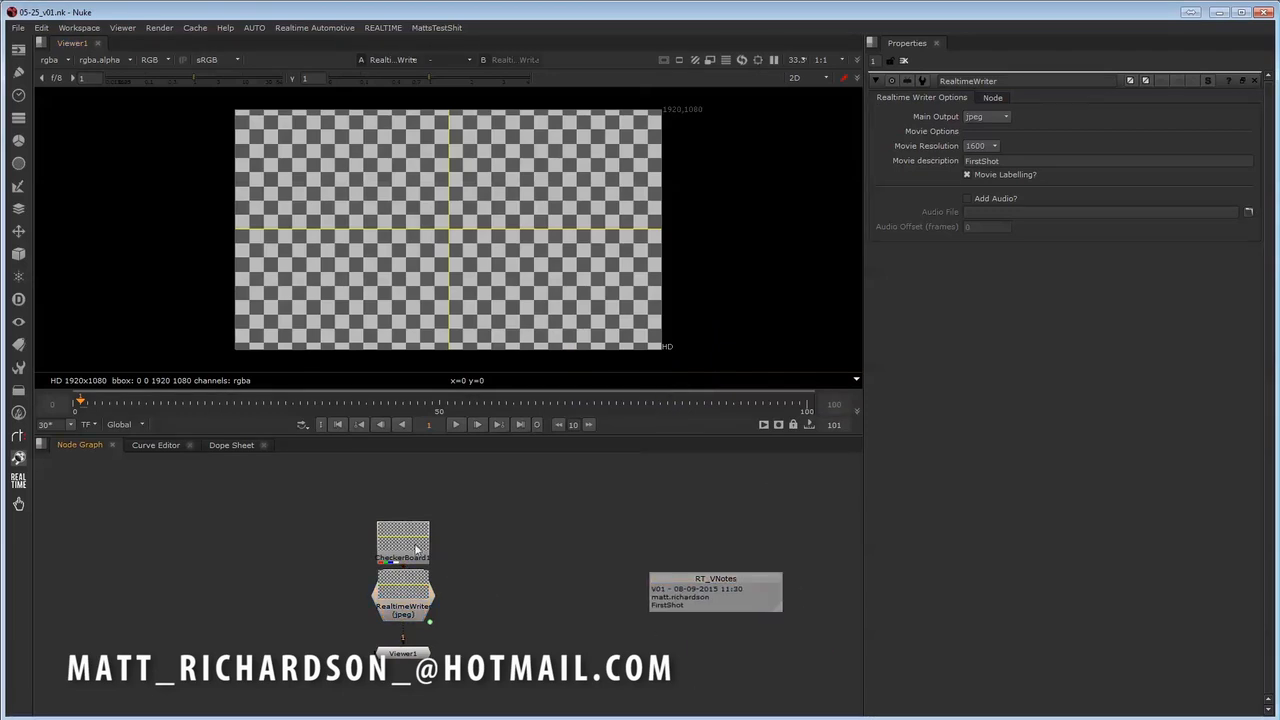
pyautogui.moveTo(420, 549); pyautogui.dragTo(421, 522)
pyautogui.click(515, 567)
pyautogui.click(411, 604)
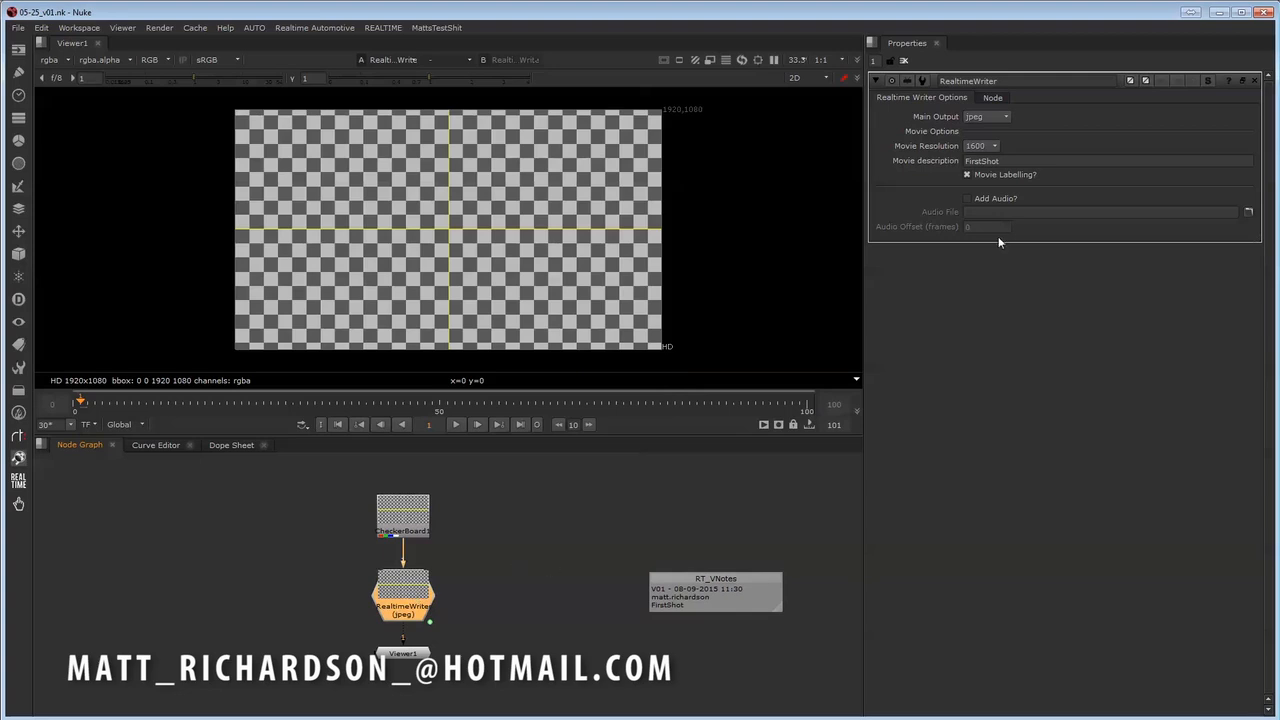
pyautogui.click(578, 540)
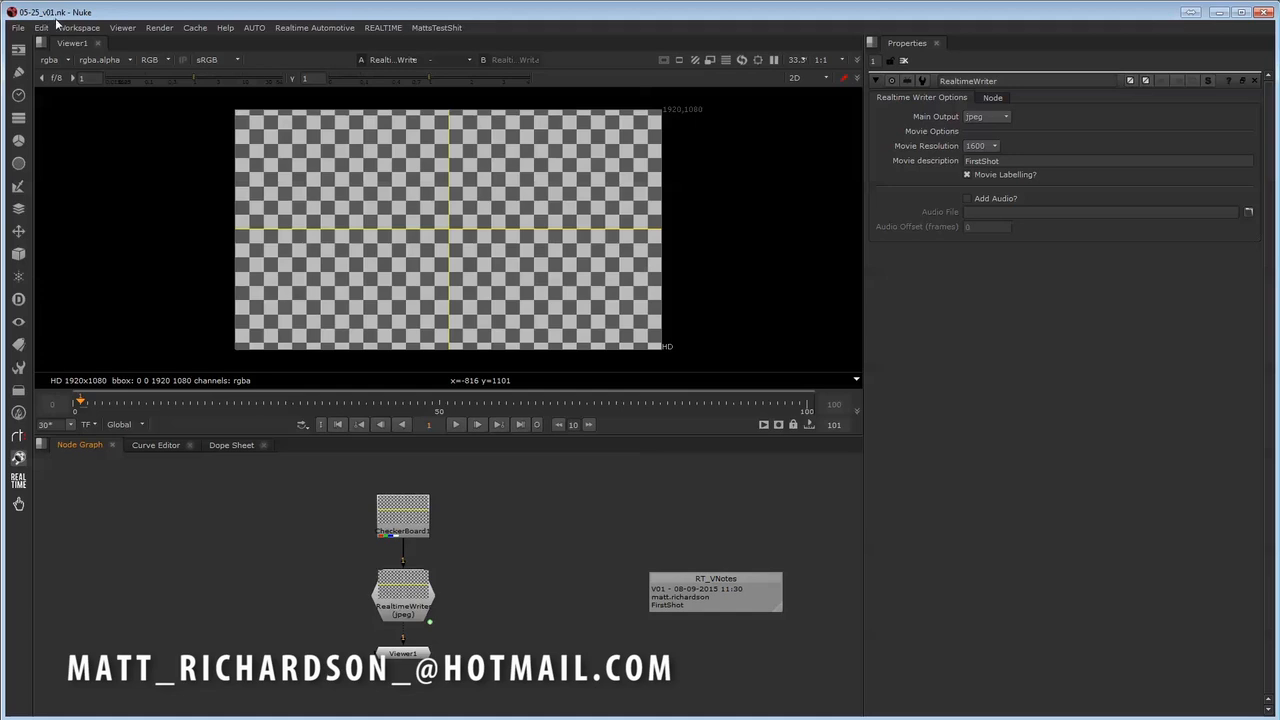
pyautogui.moveTo(605, 546); pyautogui.dragTo(613, 558, button='middle')
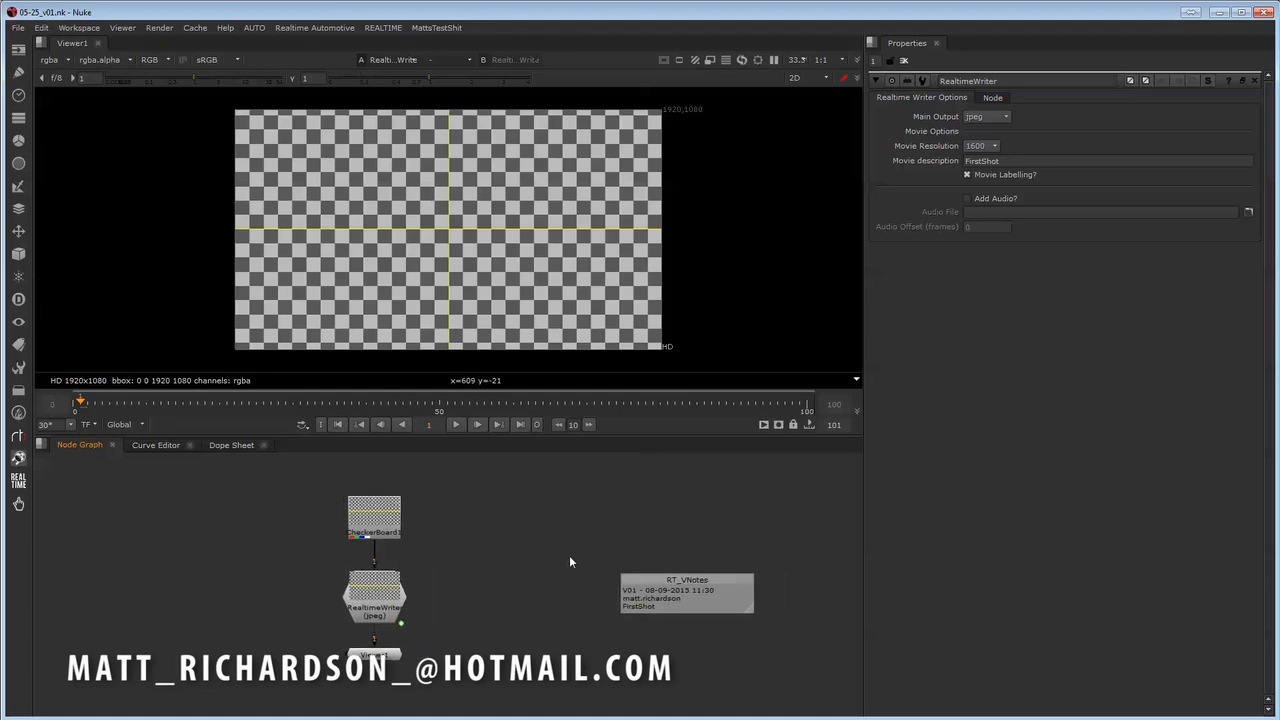
# - Submit the 05-25_v01.nk comp to Deadline with the default job options
pyautogui.click(394, 28)
pyautogui.click(400, 68)
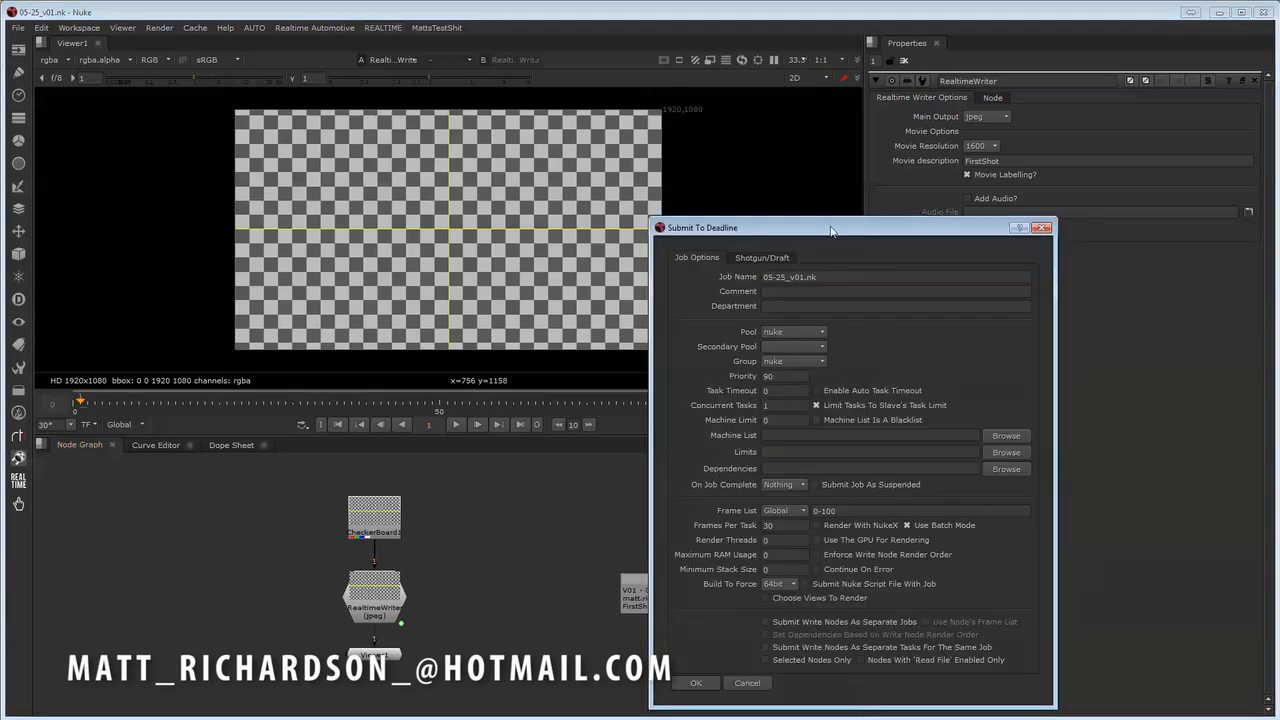
pyautogui.click(468, 621)
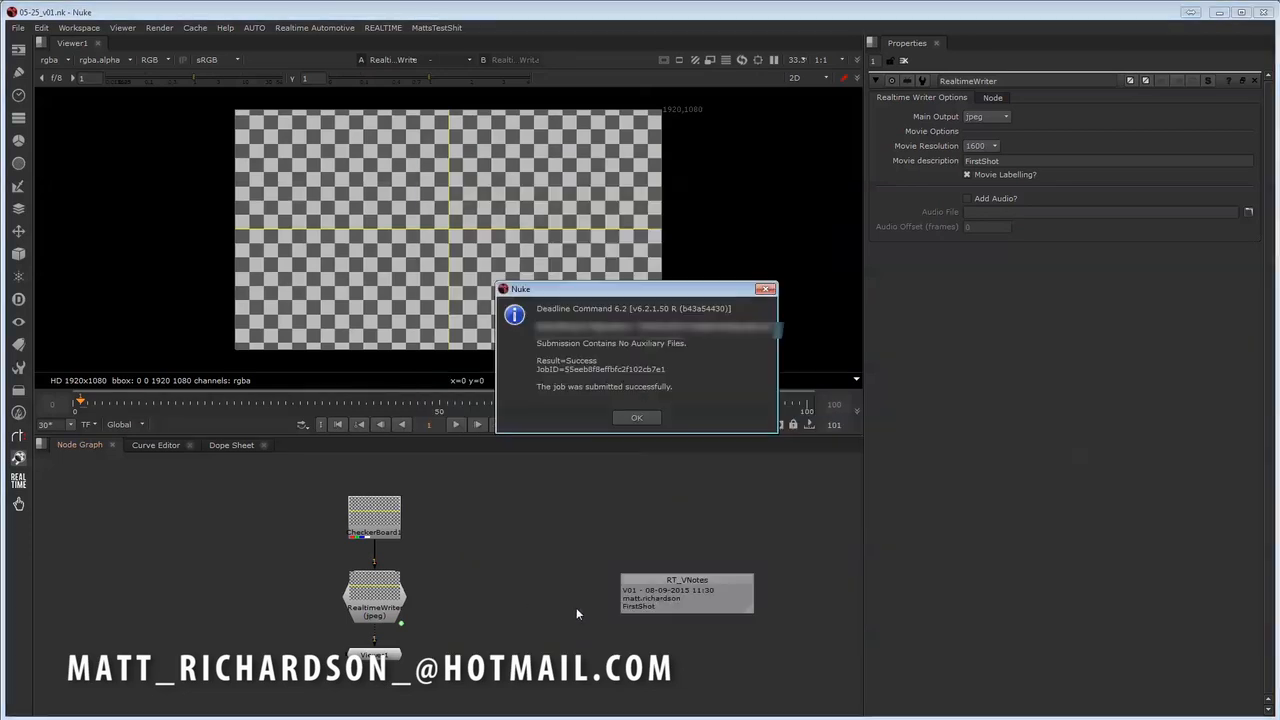
pyautogui.click(636, 420)
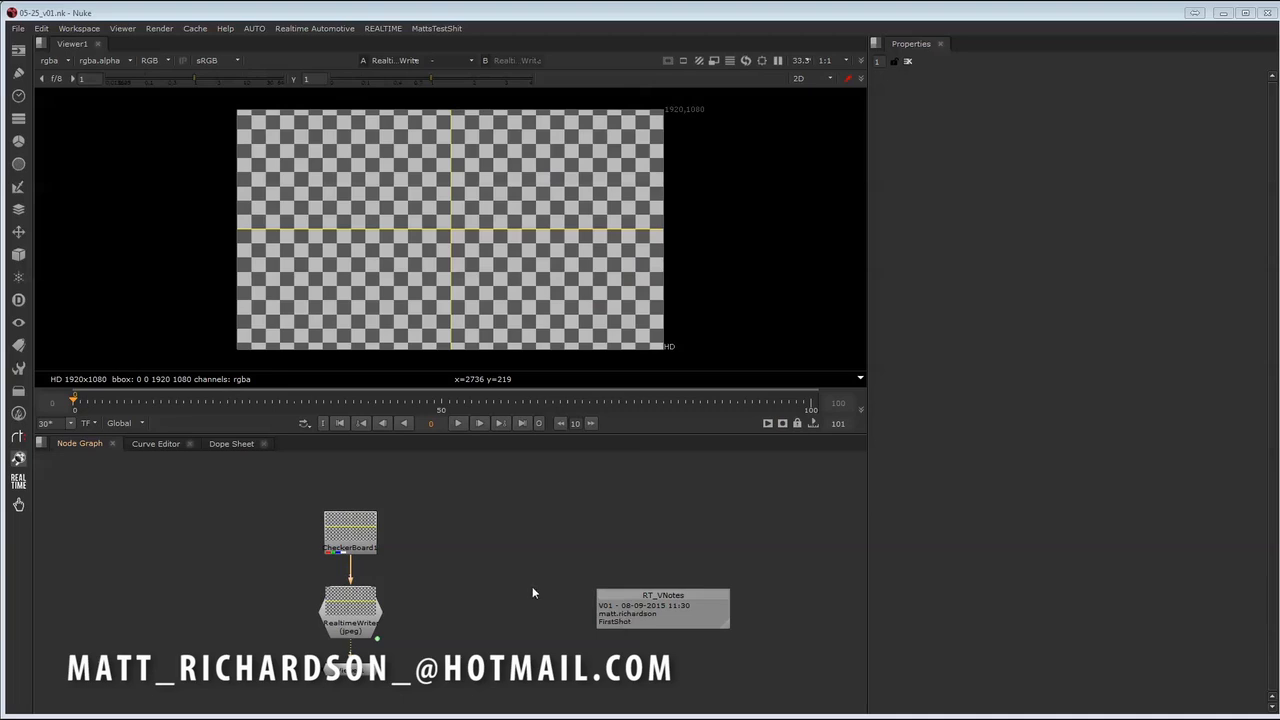
pyautogui.moveTo(532, 586); pyautogui.dragTo(437, 608, button='middle')
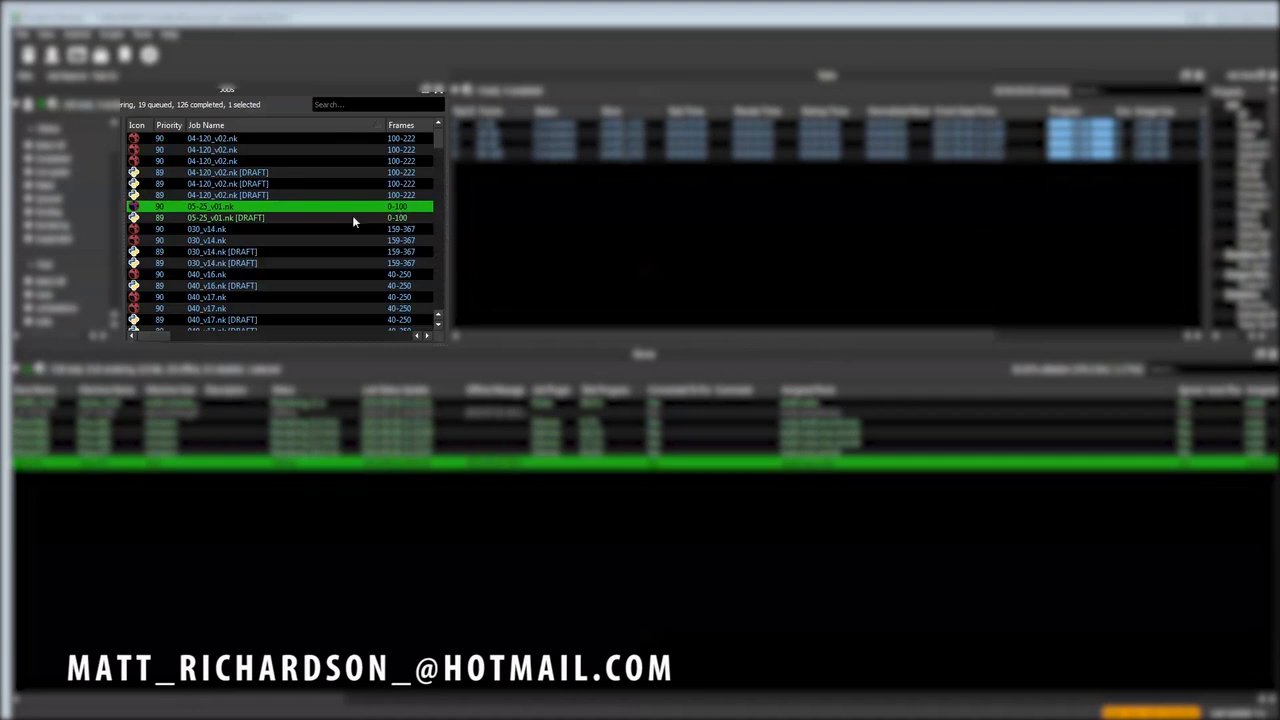
# - In Deadline Monitor, select the 05-25_v01.nk [DRAFT] job and play its shot movie from the Shot Approval window
pyautogui.click(200, 219)
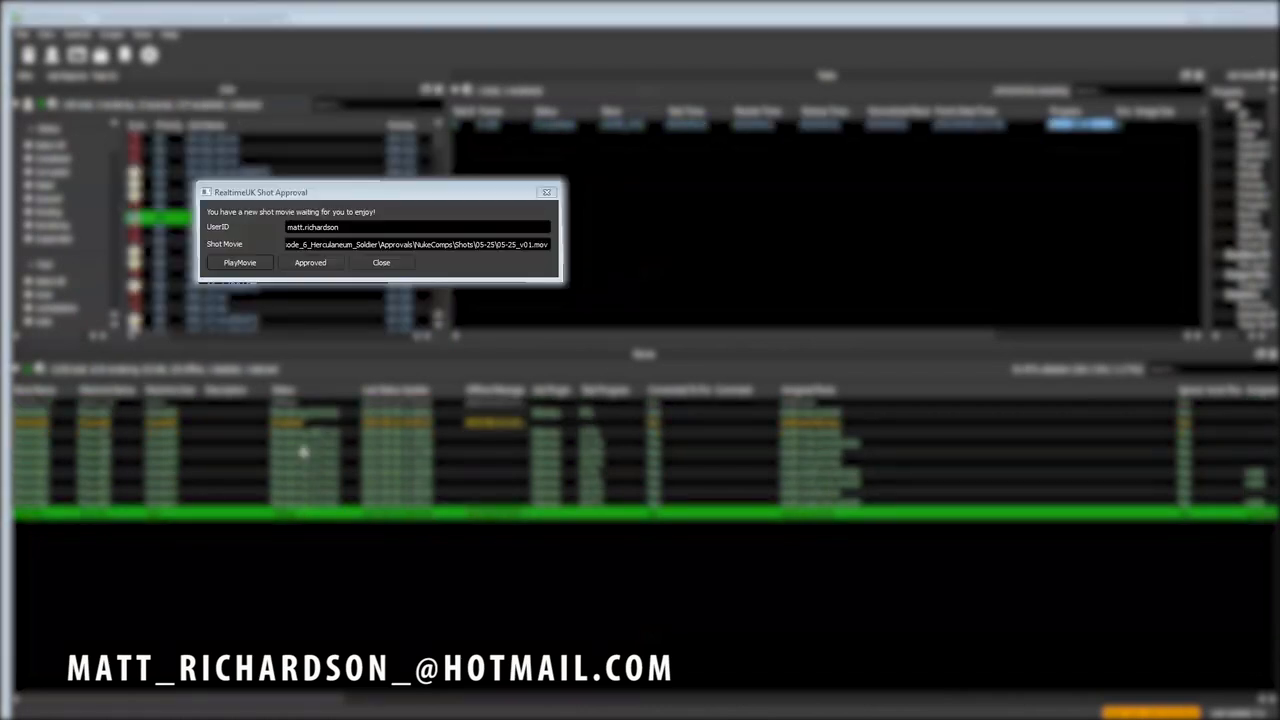
pyautogui.moveTo(256, 199); pyautogui.dragTo(346, 200)
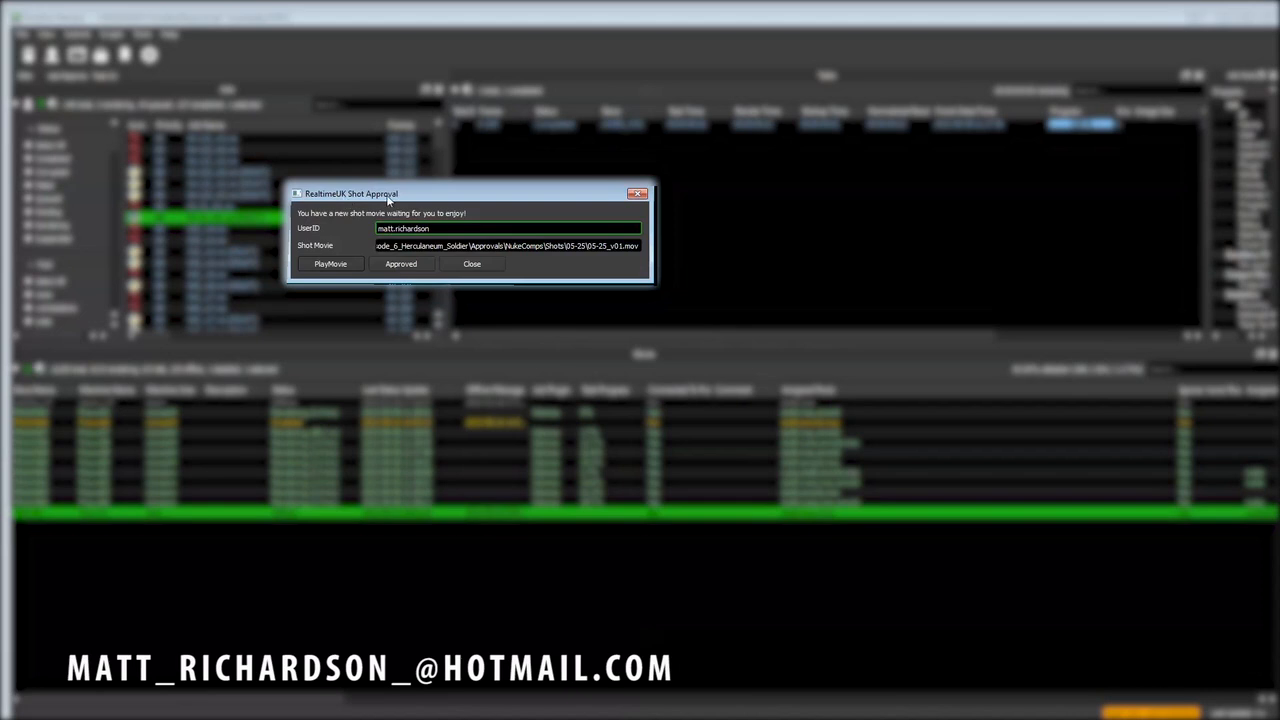
pyautogui.click(348, 262)
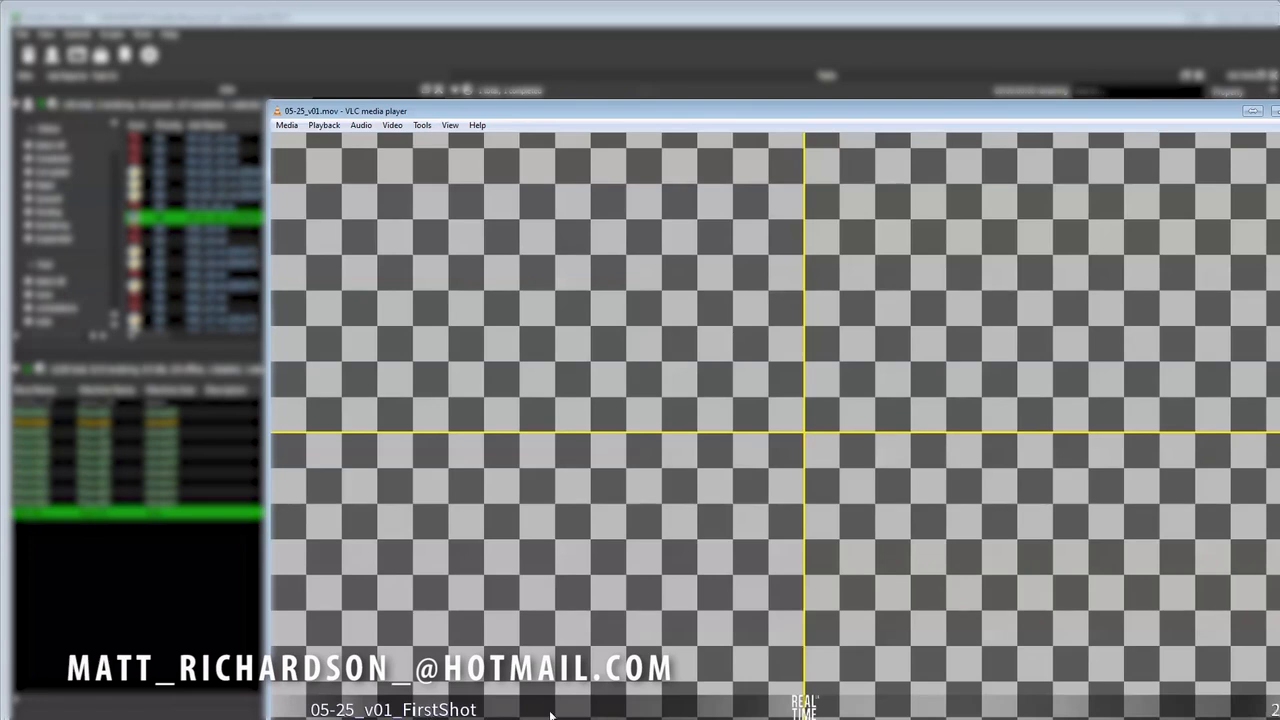
pyautogui.doubleClick(928, 113)
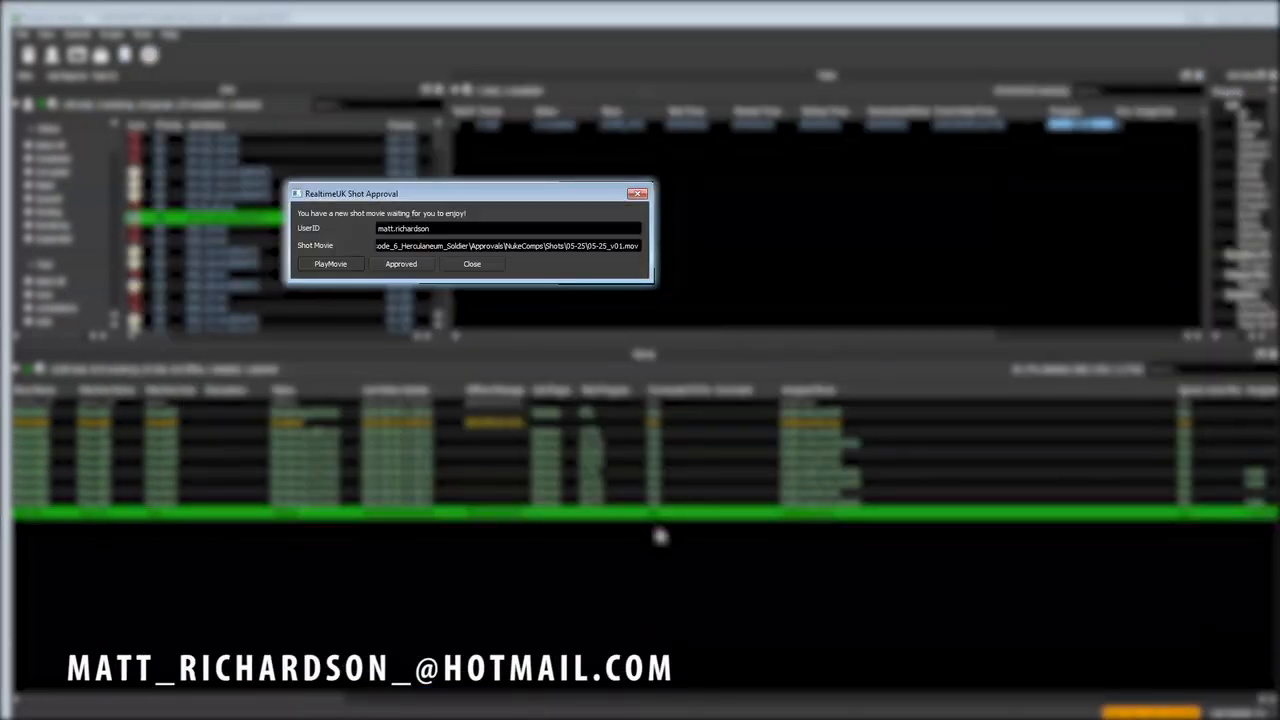
# - Approve the 05-25_v01.mov shot movie and start its publishing
pyautogui.click(401, 263)
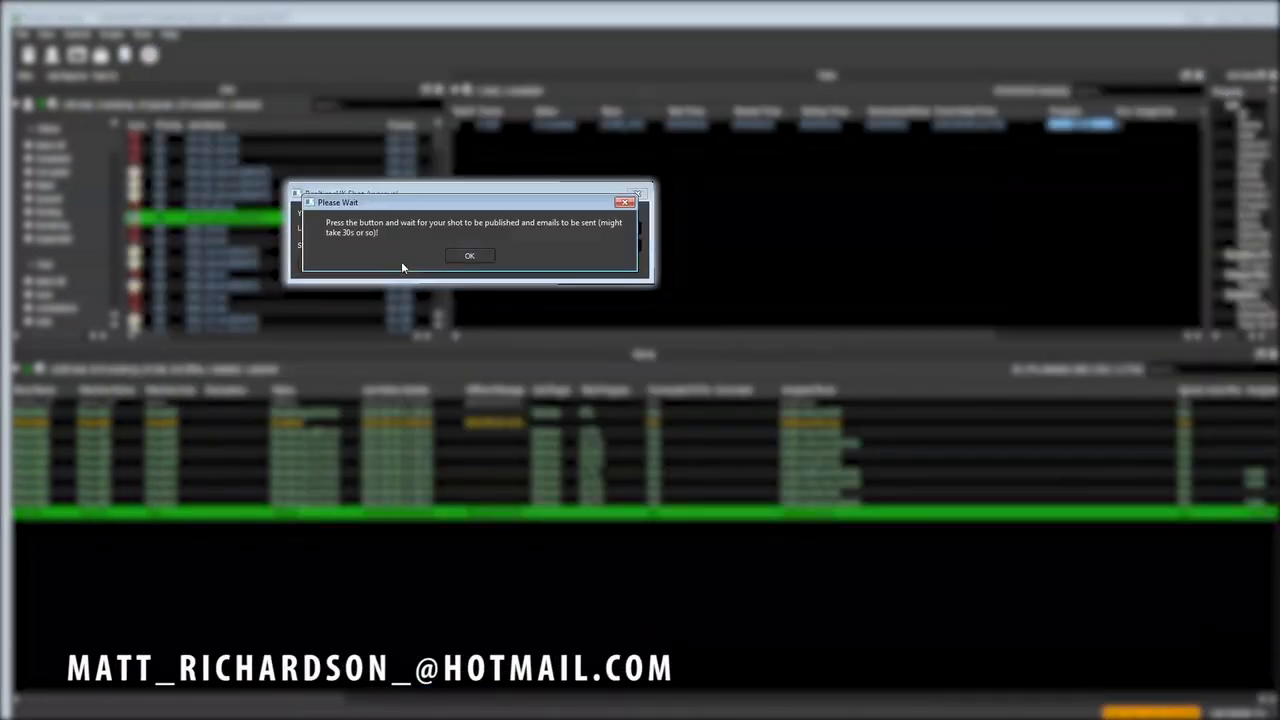
pyautogui.click(469, 256)
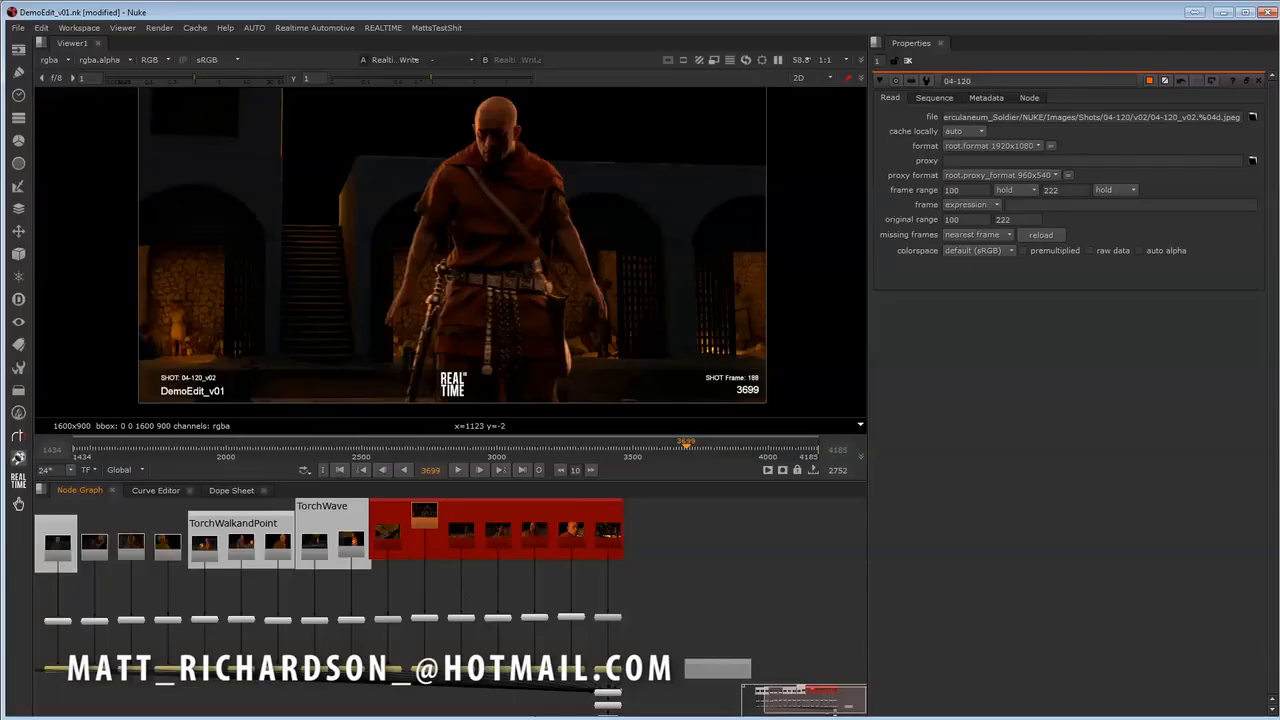
# - Switch to the DemoEdit_v01 comp in Nuke and start opening rendered comp output from the Mummies_Ep_6_Soldier project
pyautogui.moveTo(680, 607); pyautogui.dragTo(540, 589, button='middle')
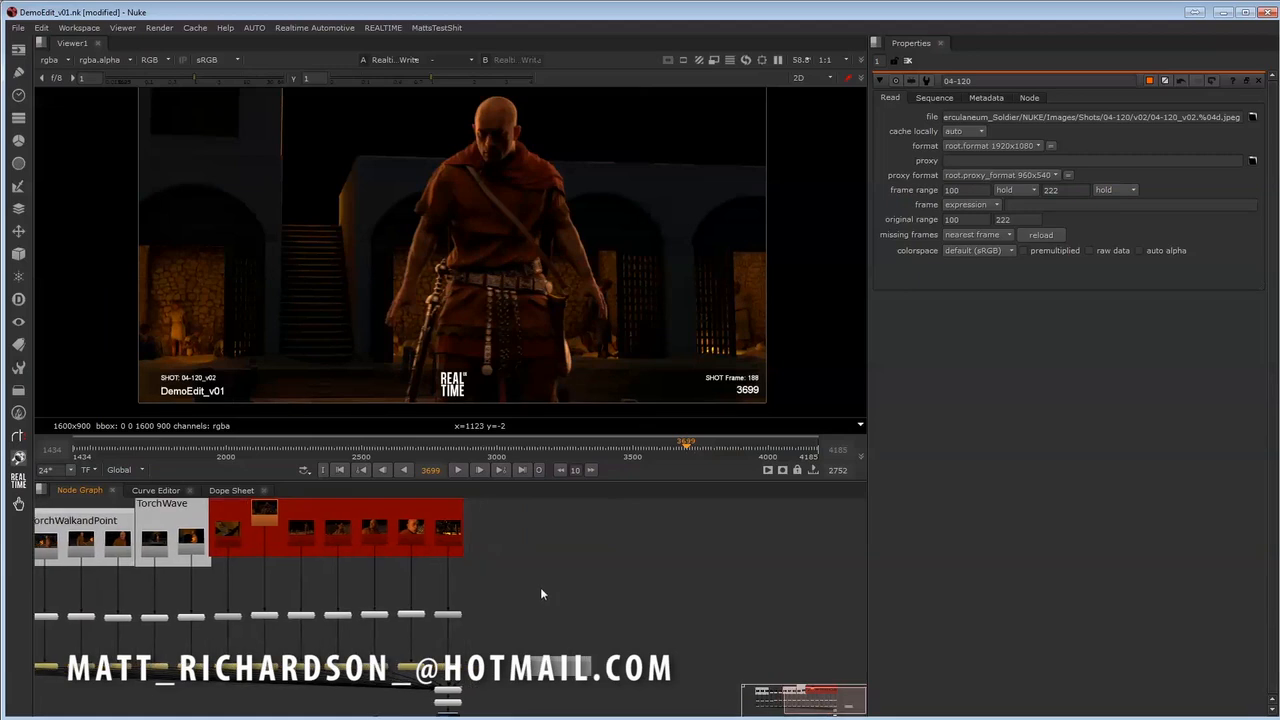
pyautogui.click(383, 27)
pyautogui.moveTo(397, 101)
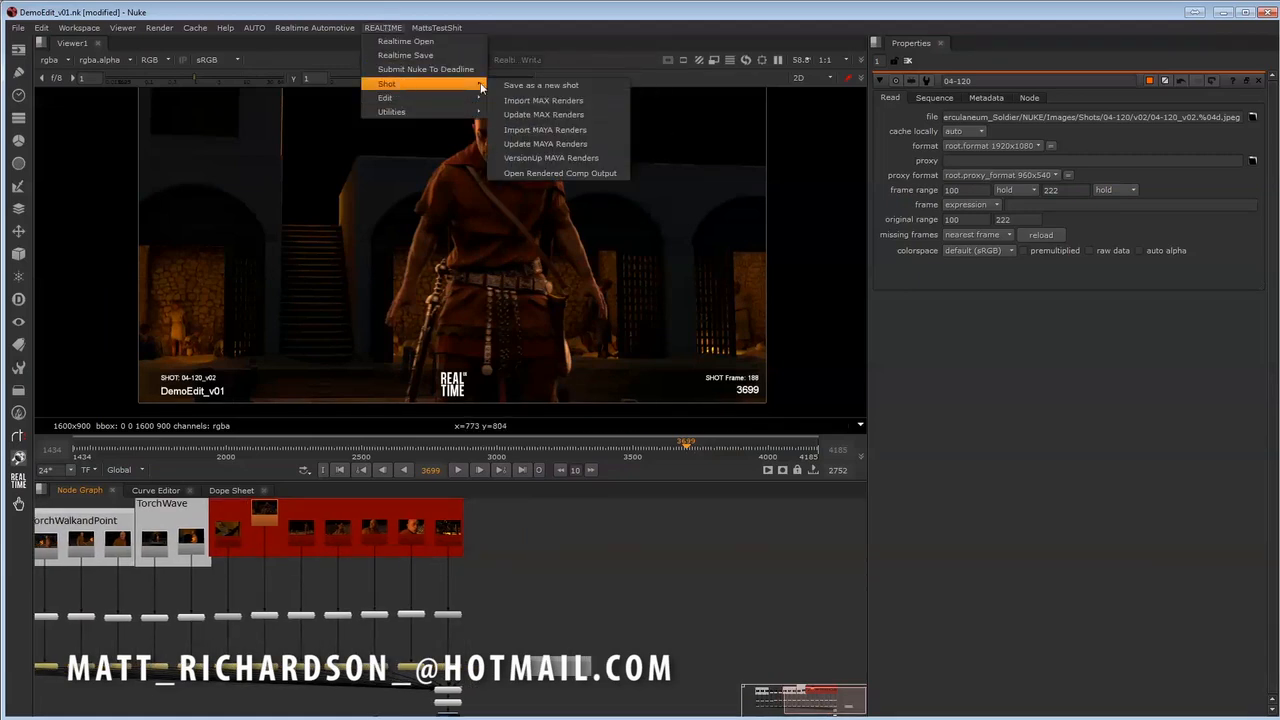
pyautogui.click(582, 175)
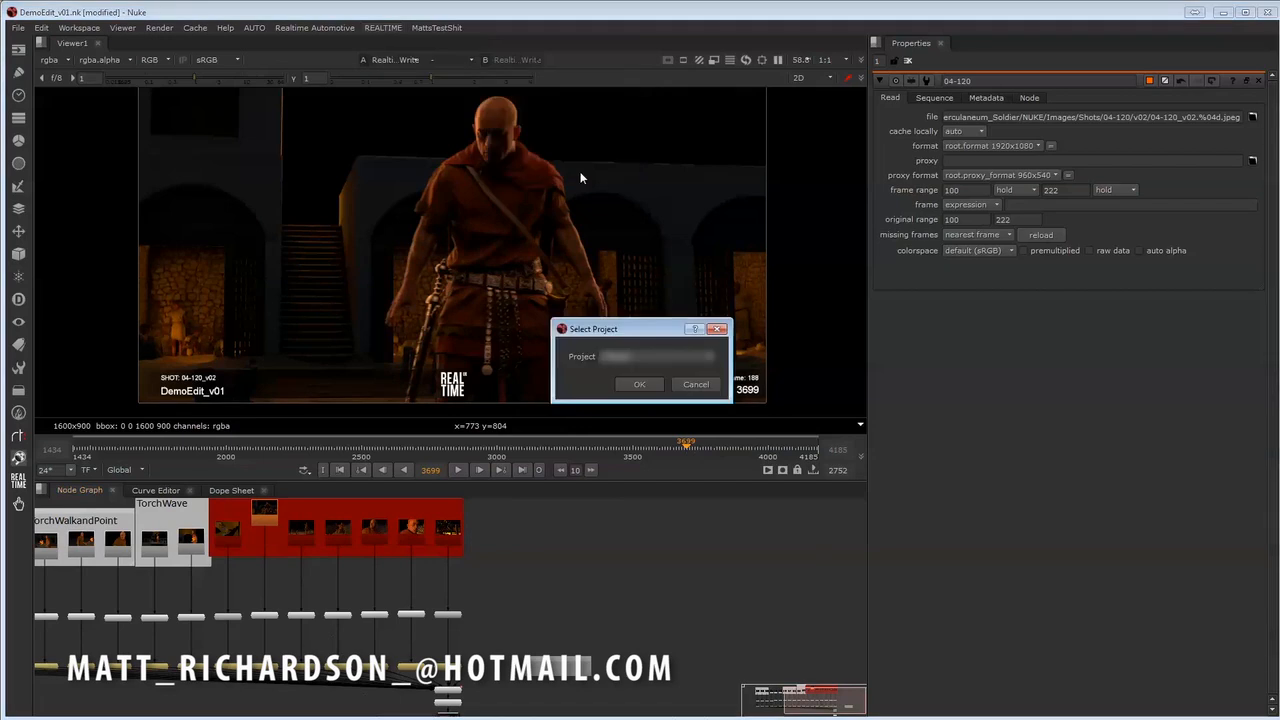
pyautogui.click(650, 356)
pyautogui.click(663, 424)
pyautogui.click(635, 387)
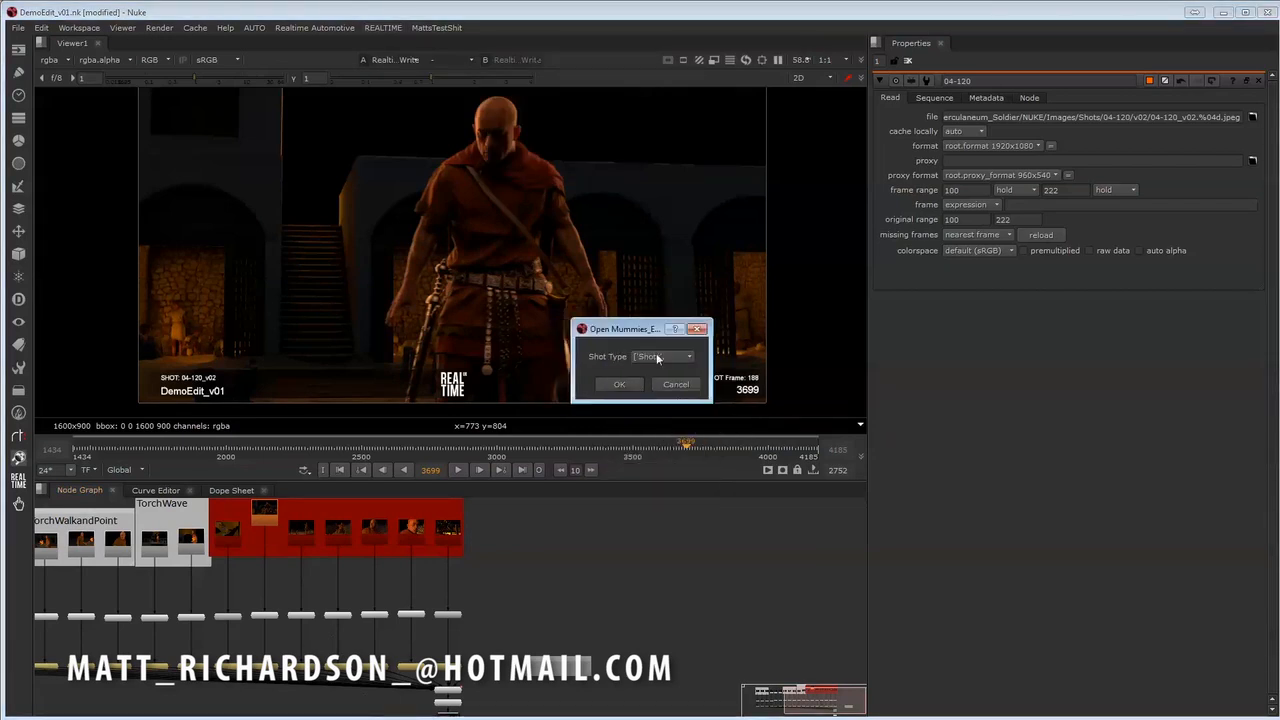
# - Import the rendered output of shot 05-25, version 05-25_v01.nk, with shot type Shots
pyautogui.click(621, 385)
pyautogui.click(660, 357)
pyautogui.click(650, 716)
pyautogui.click(660, 355)
pyautogui.click(652, 439)
pyautogui.click(619, 384)
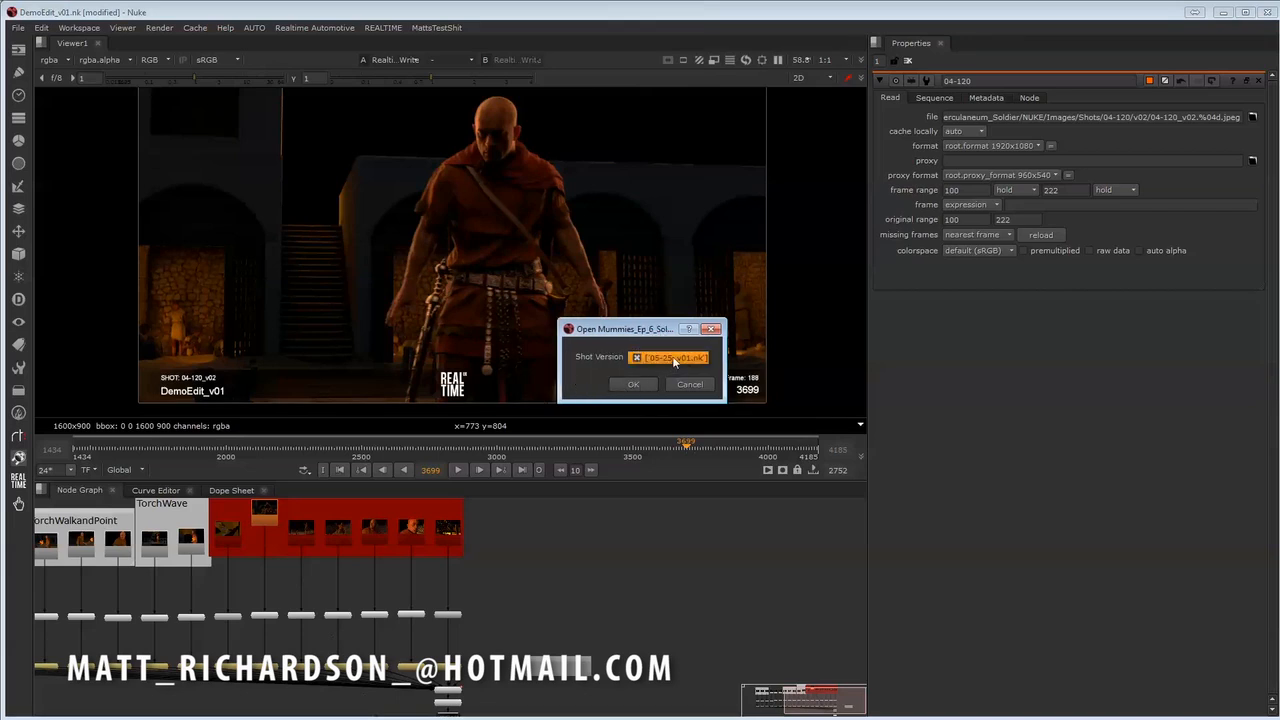
pyautogui.click(633, 384)
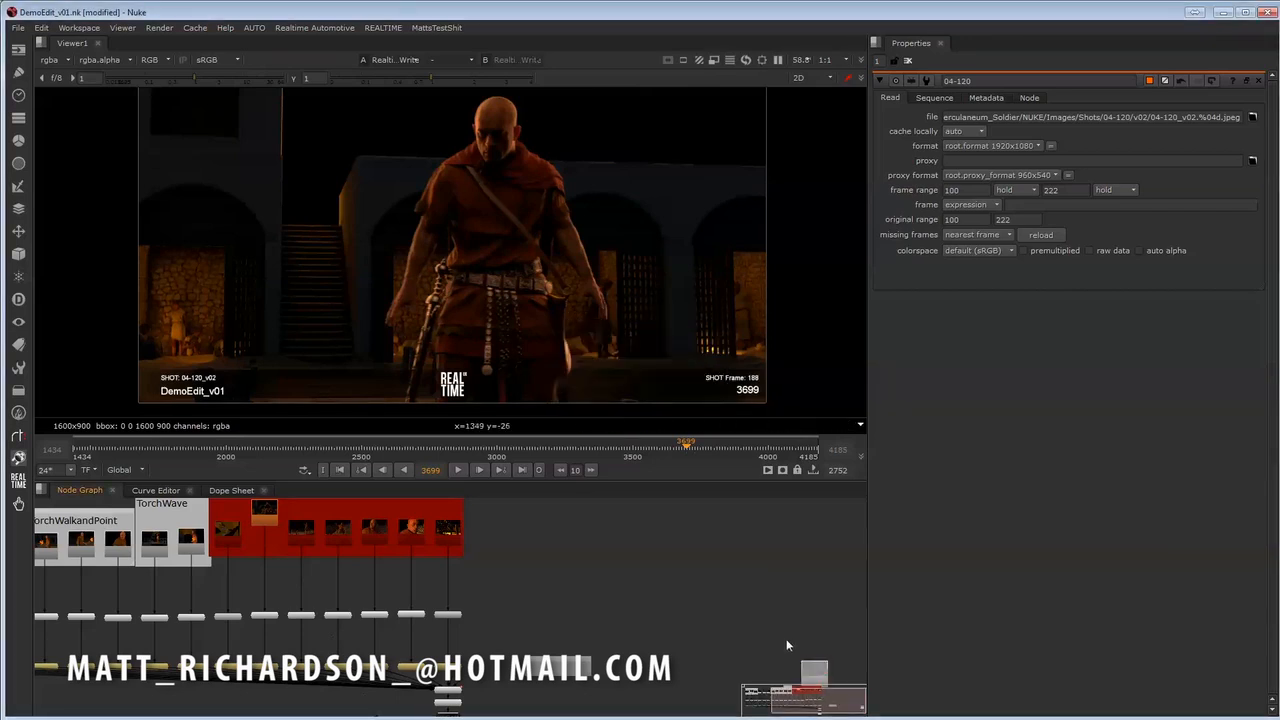
# - Place the imported 05-25 Read node just beyond the last shot of the red backdrop group
pyautogui.moveTo(815, 681); pyautogui.dragTo(766, 651, button='middle')
pyautogui.moveTo(766, 651); pyautogui.dragTo(477, 524)
pyautogui.moveTo(477, 524); pyautogui.dragTo(501, 577, button='middle')
pyautogui.scroll(2, 501, 577)
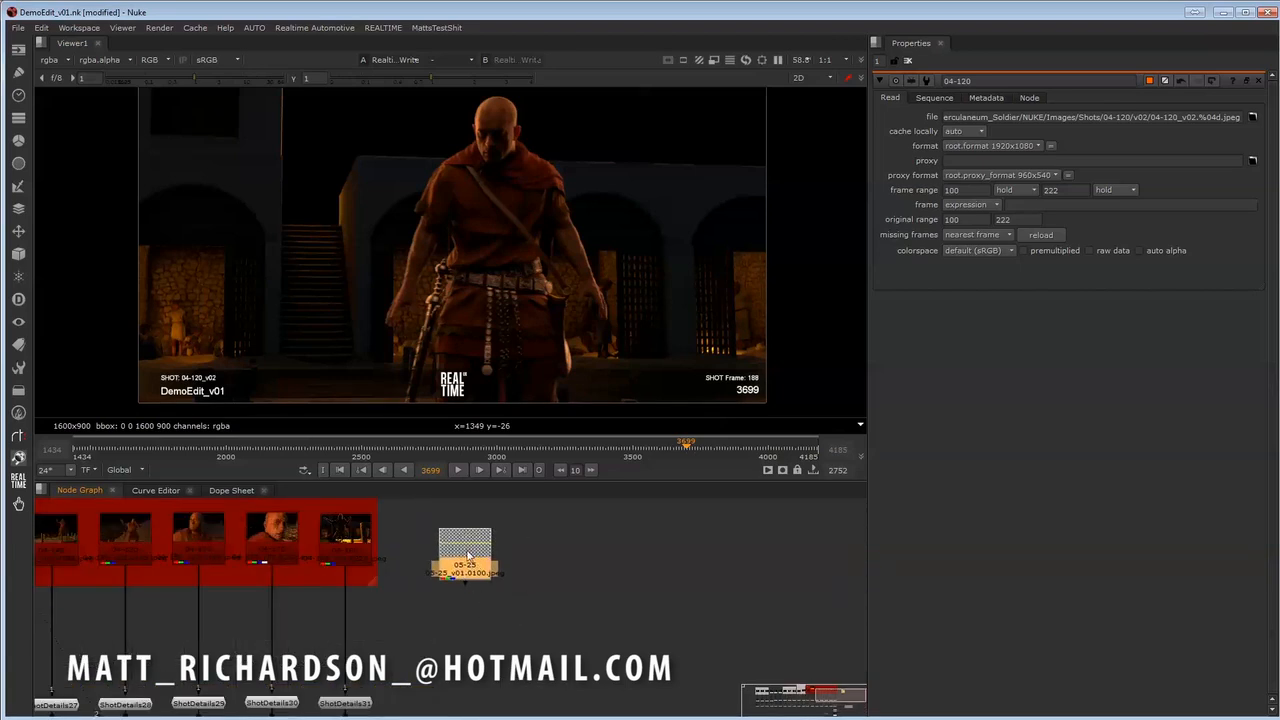
pyautogui.moveTo(470, 572); pyautogui.dragTo(527, 620, button='middle')
pyautogui.moveTo(515, 598); pyautogui.dragTo(495, 590)
pyautogui.moveTo(512, 621); pyautogui.dragTo(618, 594, button='middle')
pyautogui.moveTo(606, 574); pyautogui.dragTo(582, 554)
pyautogui.moveTo(623, 643); pyautogui.dragTo(566, 620, button='middle')
pyautogui.scroll(-3, 579, 585)
pyautogui.moveTo(577, 574)
pyautogui.mouseDown(button='middle')
pyautogui.moveTo(580, 597)
pyautogui.moveTo(581, 584)
pyautogui.mouseUp(button='middle')
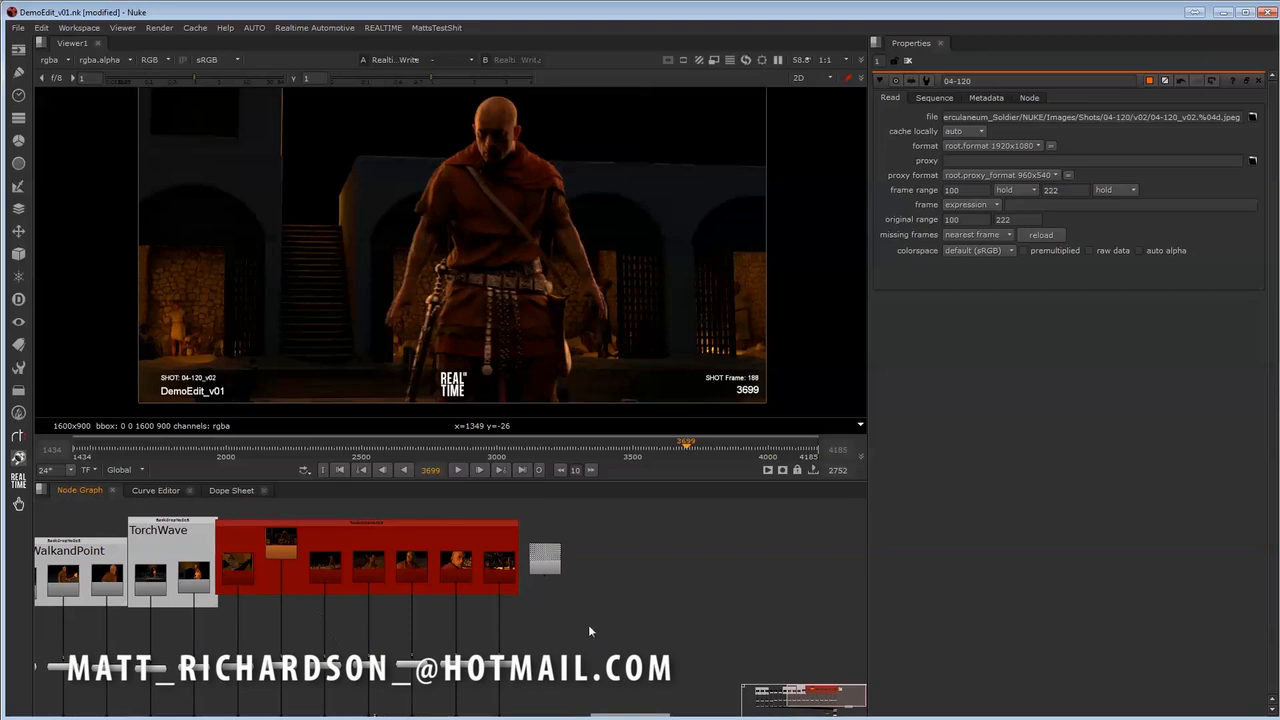
pyautogui.moveTo(591, 630); pyautogui.dragTo(588, 630, button='middle')
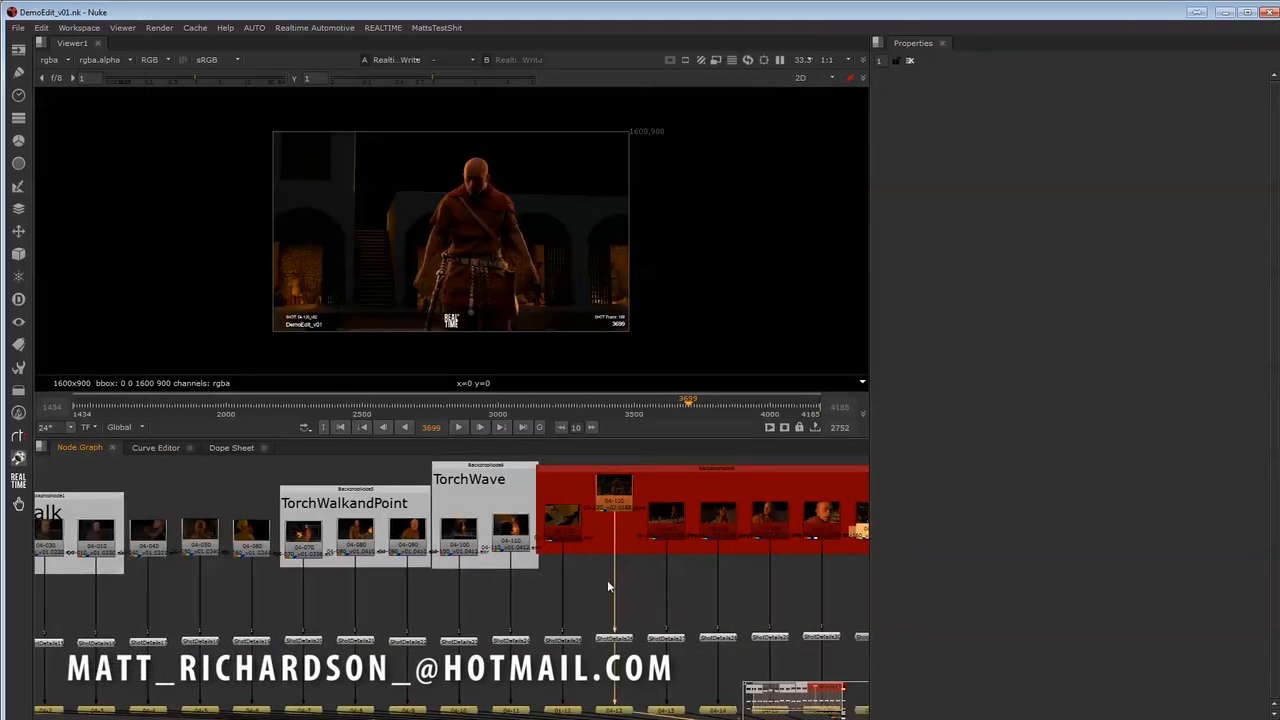
# - Bring up the list of REALTIME utility commands
pyautogui.moveTo(607, 582); pyautogui.dragTo(441, 572, button='middle')
pyautogui.moveTo(824, 562); pyautogui.dragTo(539, 565, button='middle')
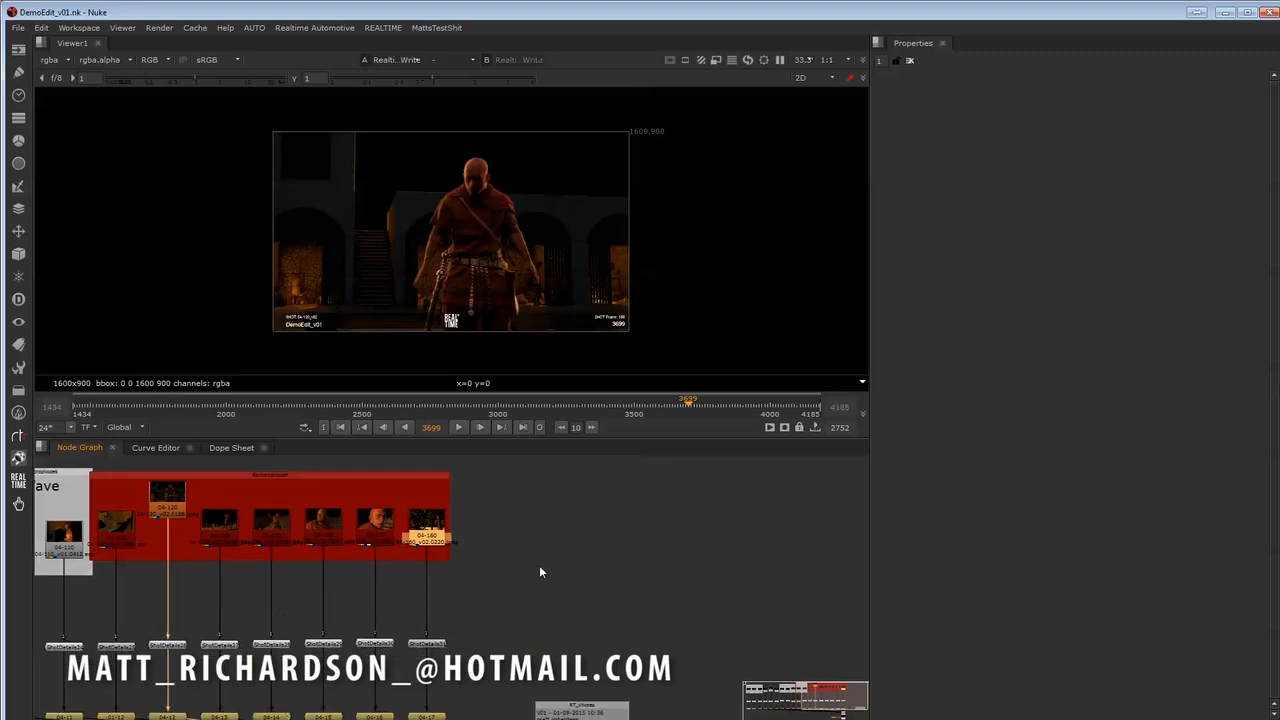
pyautogui.click(384, 29)
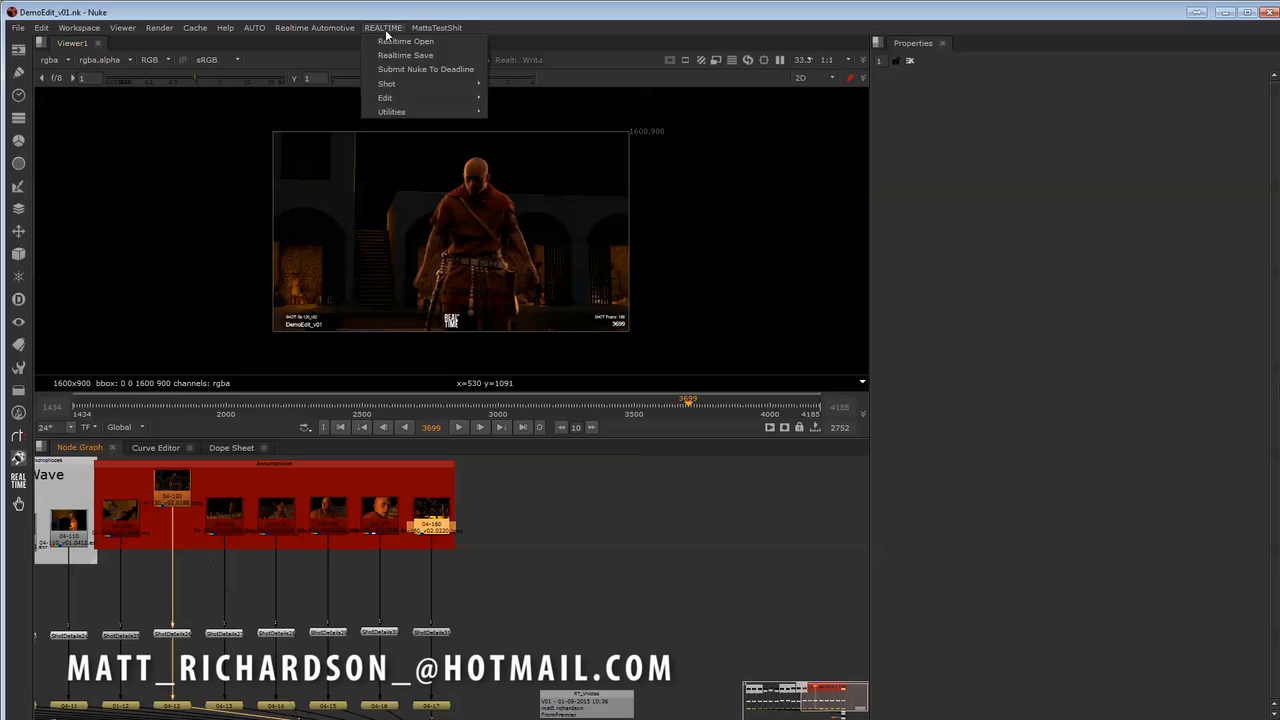
pyautogui.moveTo(408, 114)
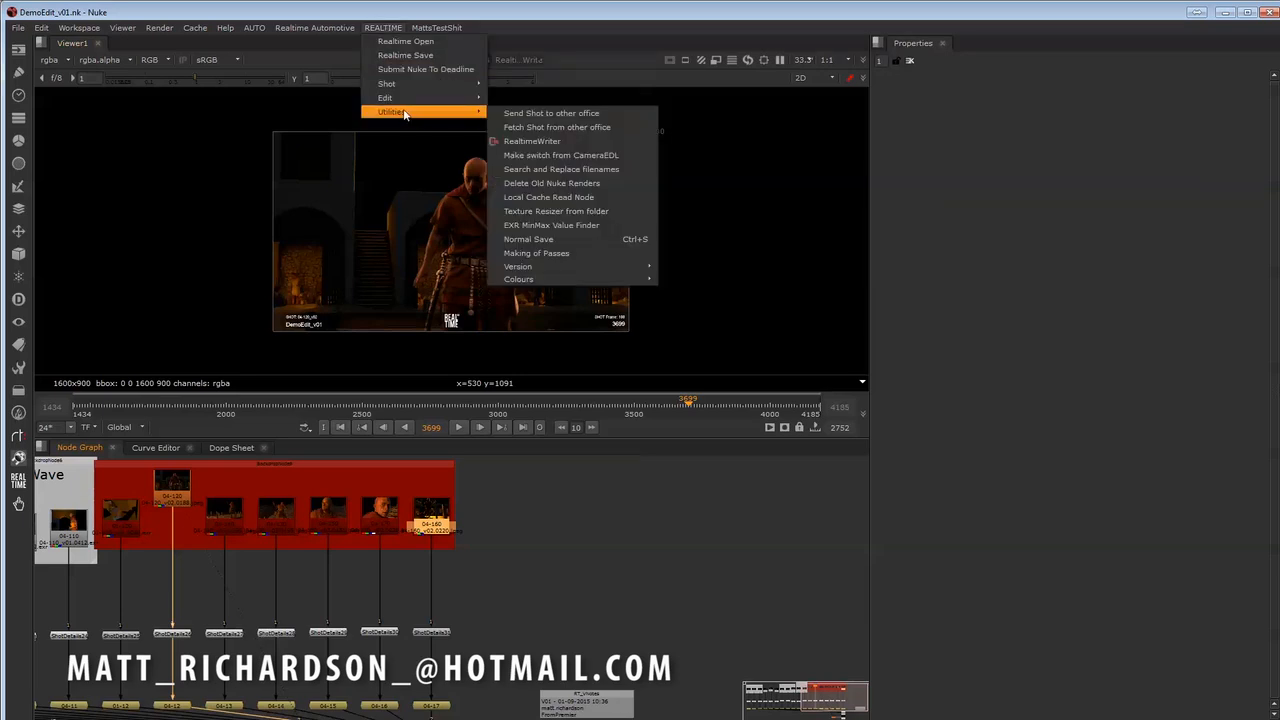